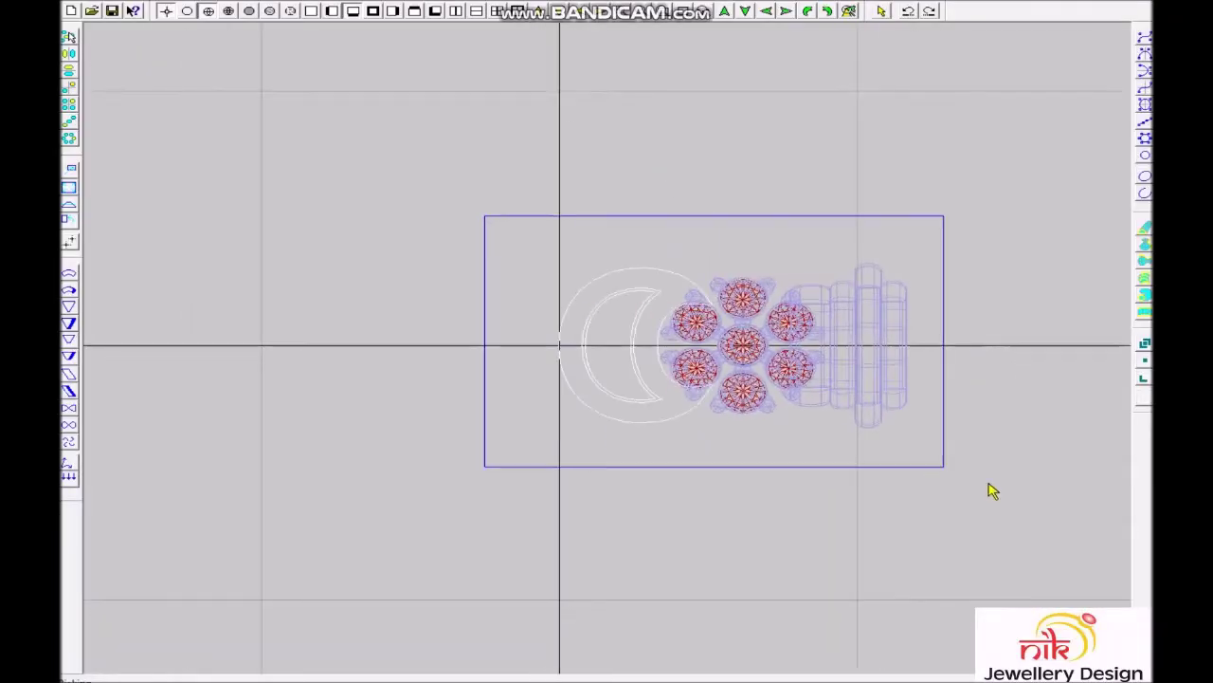
Zoom in on the crescent outline and set up Extend with an extend number of 2.
scroll(894, 445, up, 3)
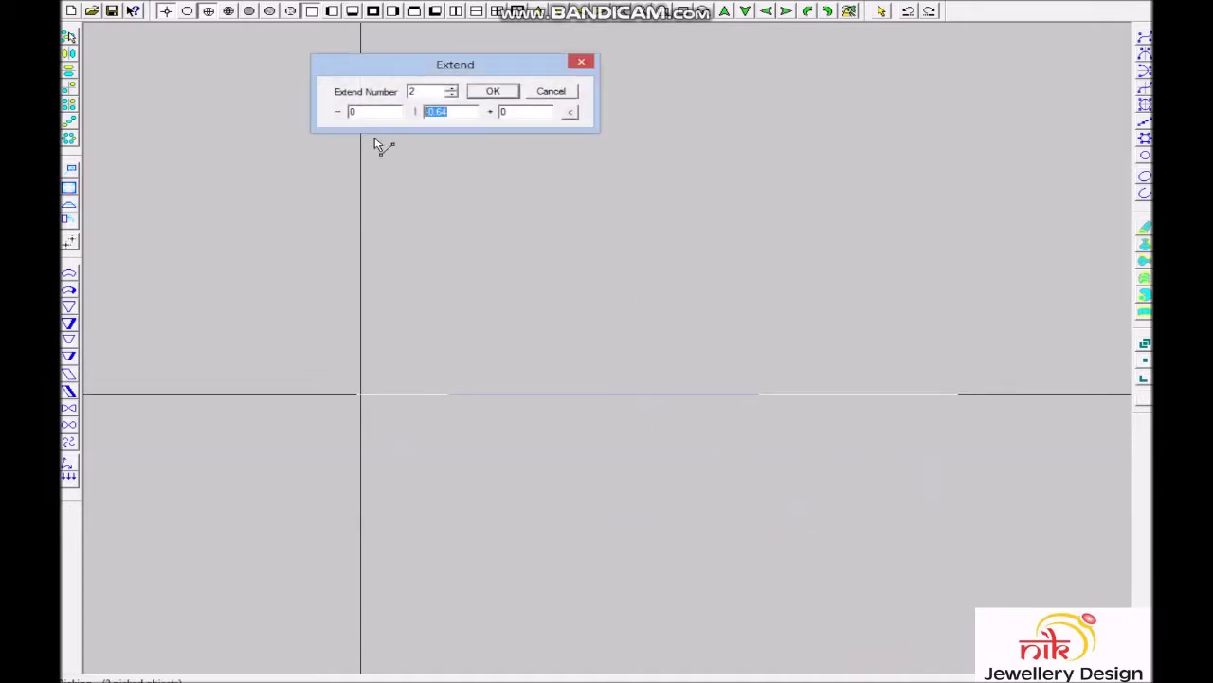
Extend the outline, rail-sweep the square section along the red rails, and loft five crescent curves.
key(Return)
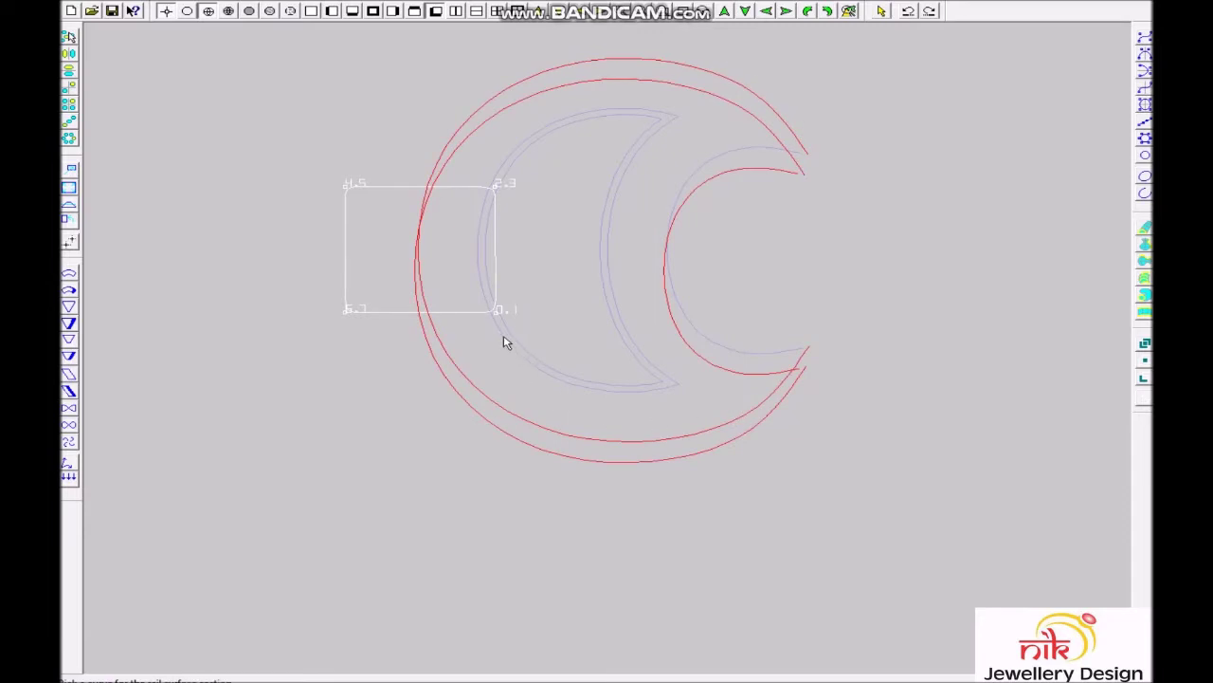
click(474, 316)
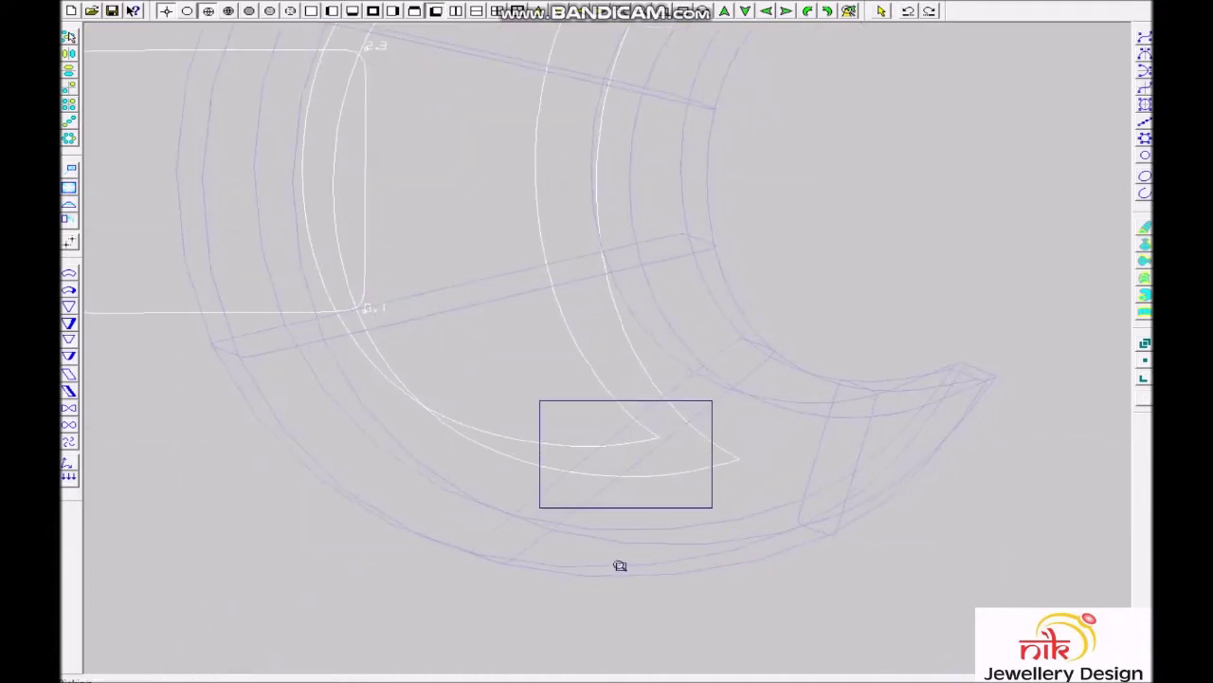
click(571, 338)
click(730, 399)
click(754, 282)
click(611, 251)
click(605, 328)
right_click(601, 331)
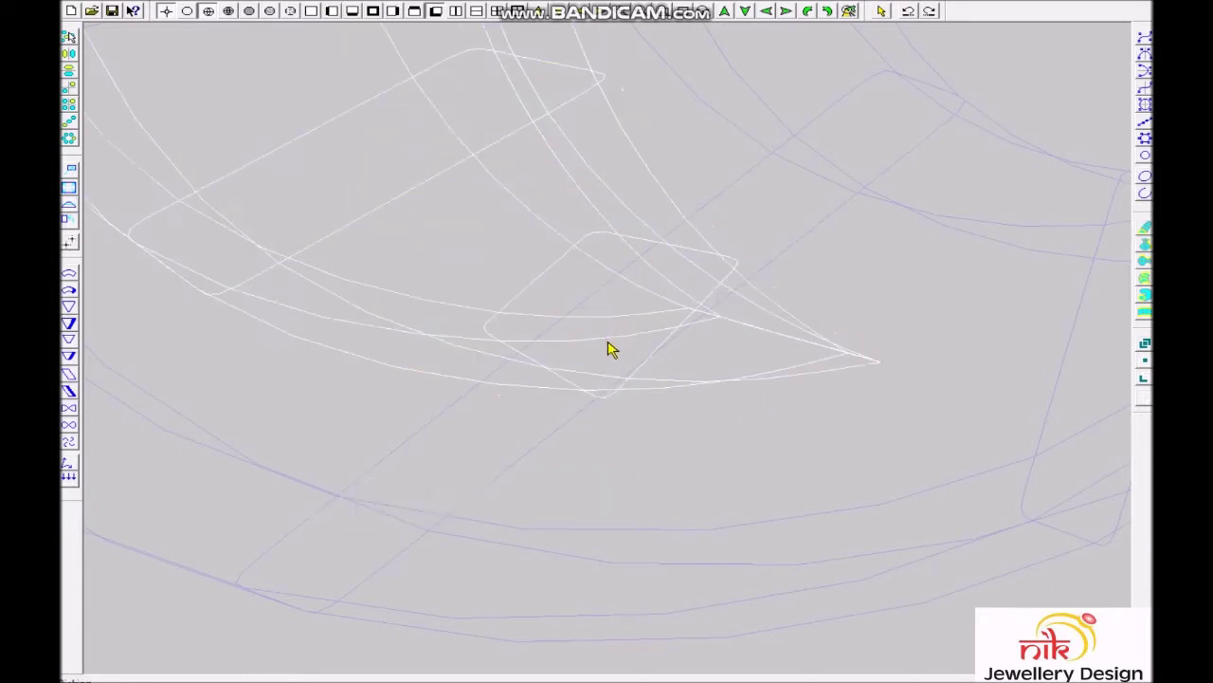
scroll(644, 332, down, 2)
scroll(639, 326, down, 2)
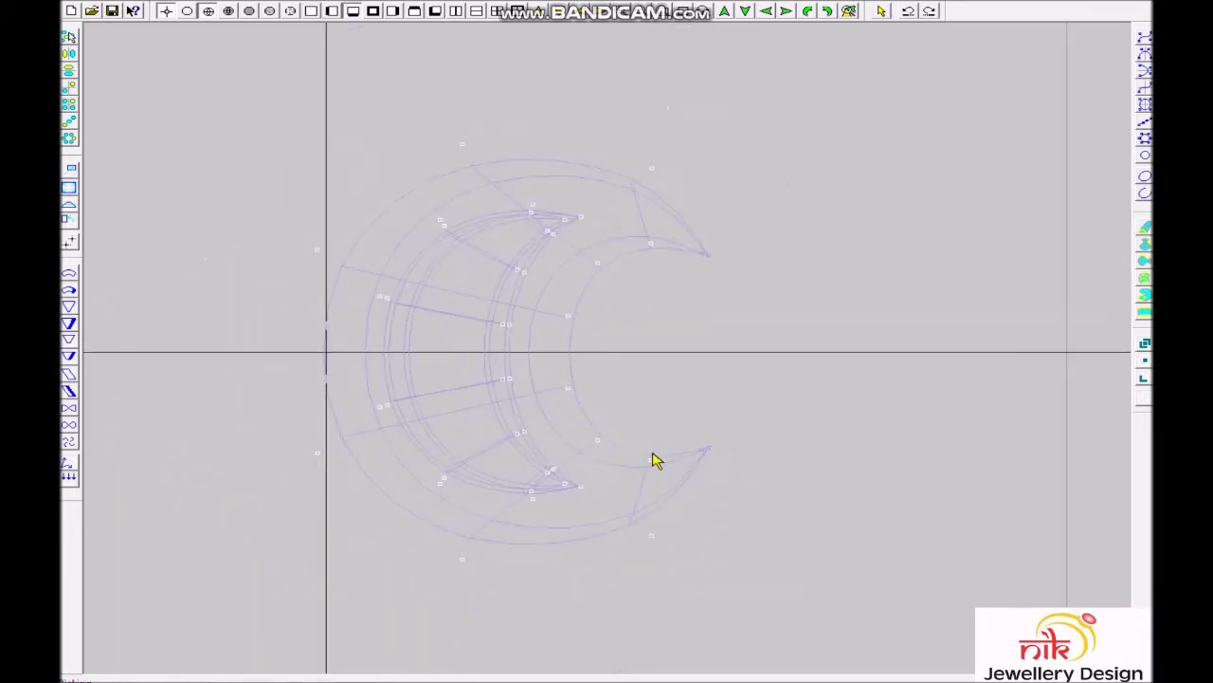
Inspect the ring from the side and top views with shaded previews.
click(666, 303)
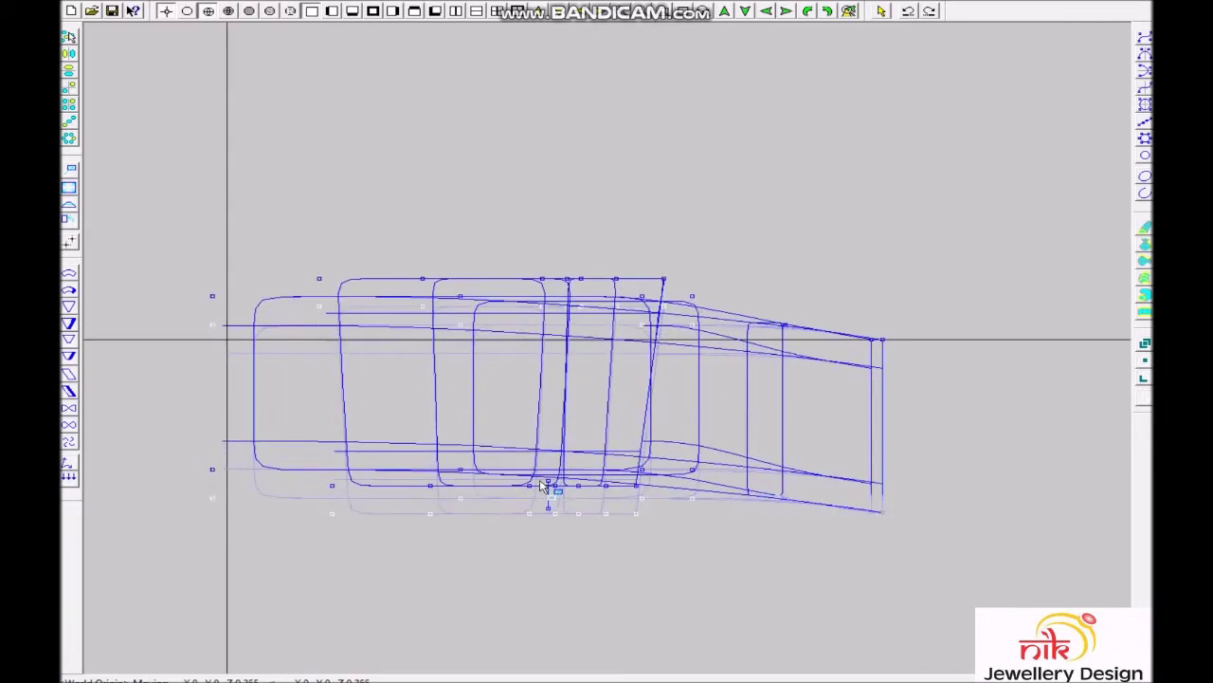
click(555, 479)
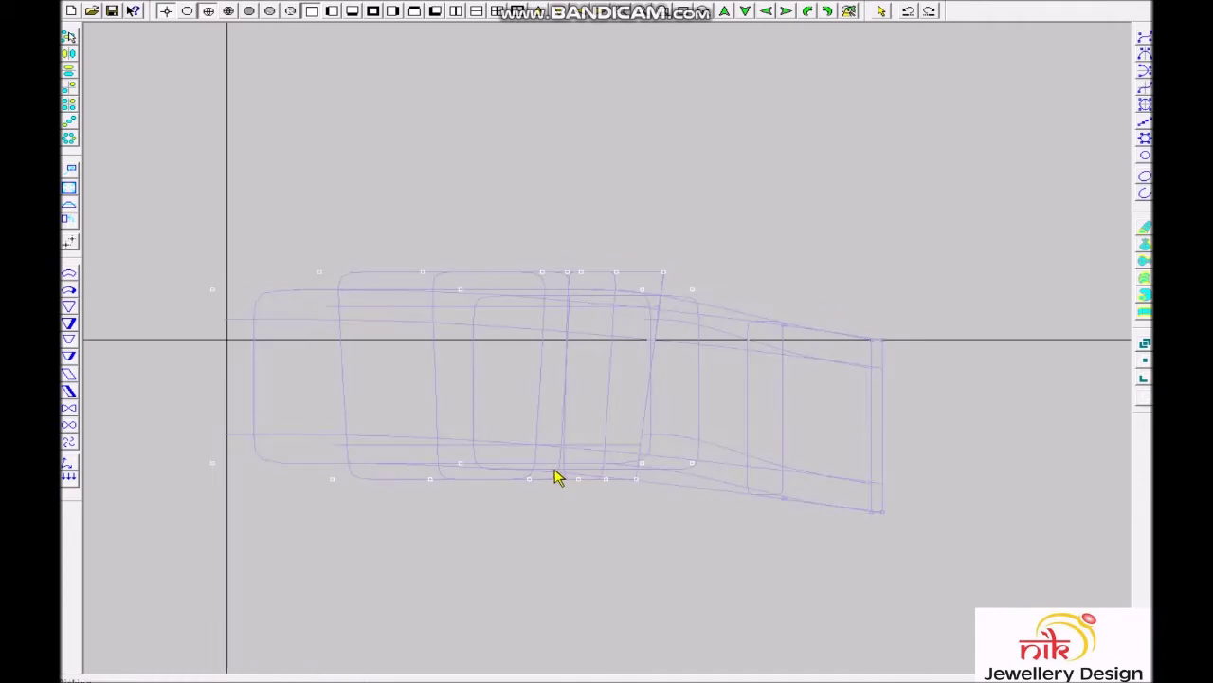
click(557, 478)
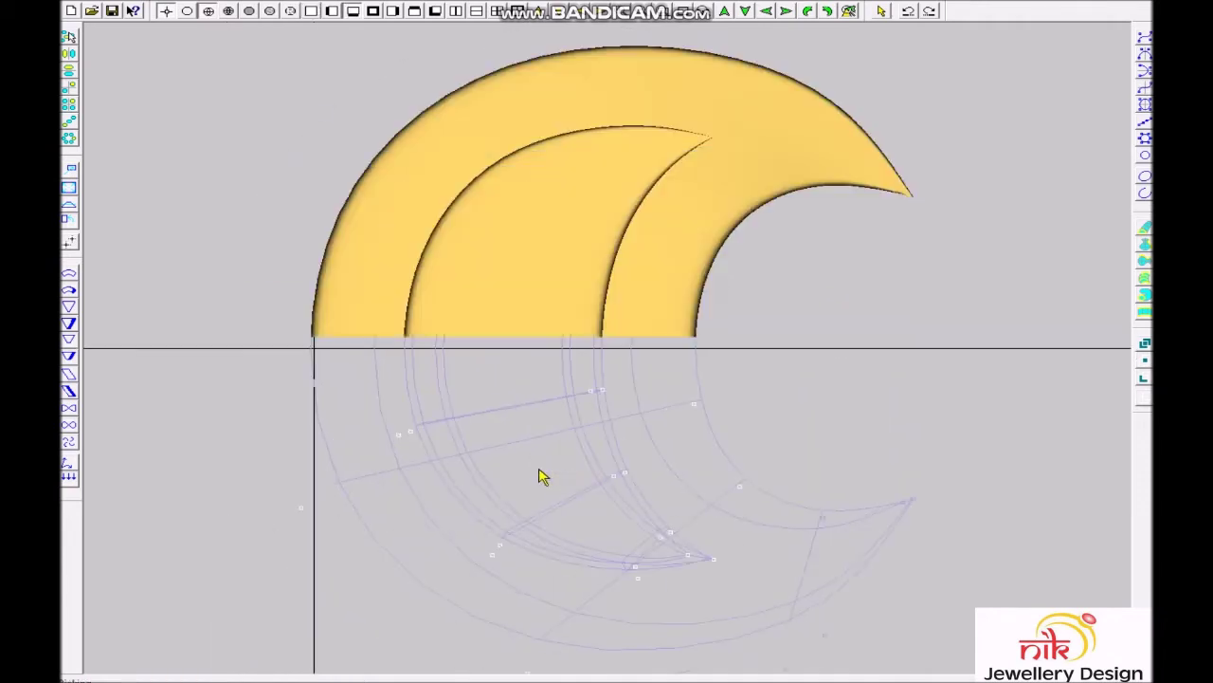
click(575, 461)
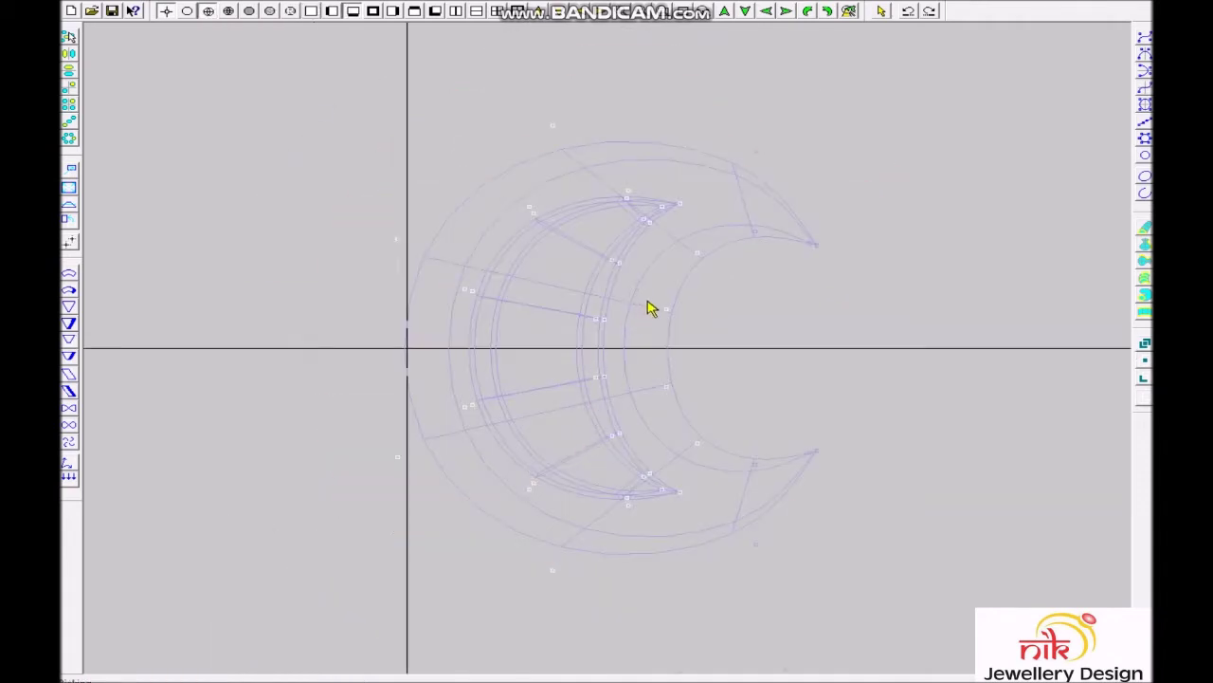
key(F5)
Drag the ring's control points to raise its left end, then confirm the tilt shaded.
click(717, 320)
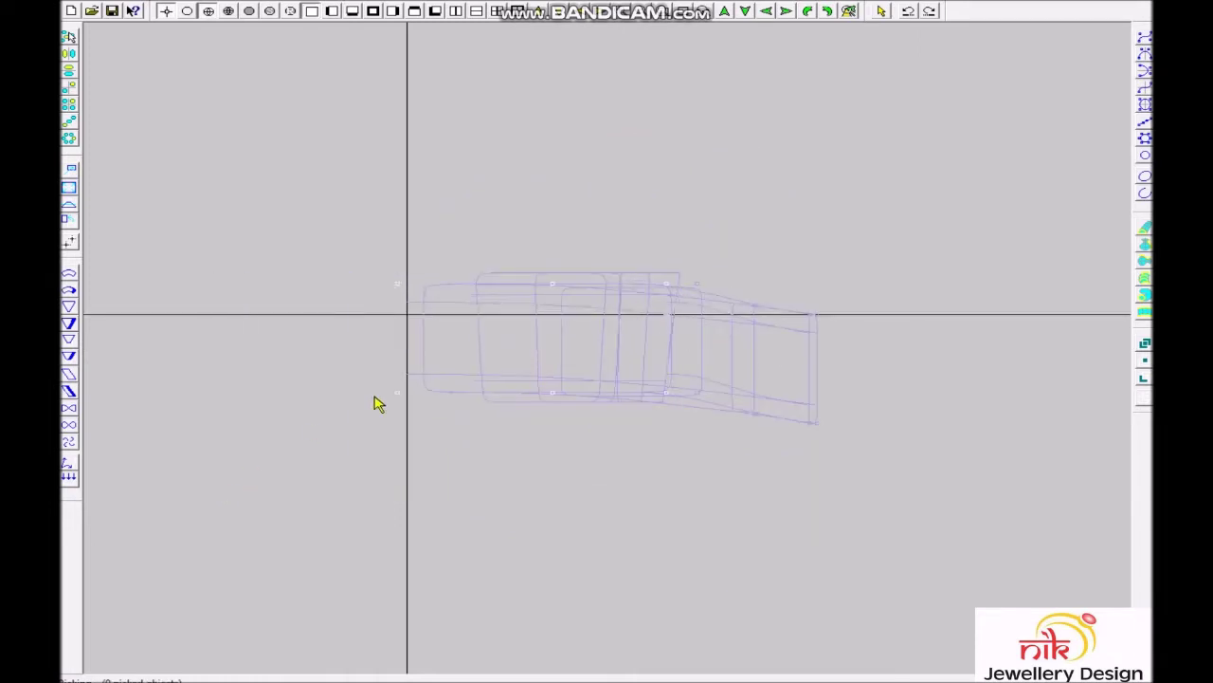
mouse_move(658, 514)
mouse_down()
mouse_move(653, 477)
mouse_move(792, 332)
mouse_up()
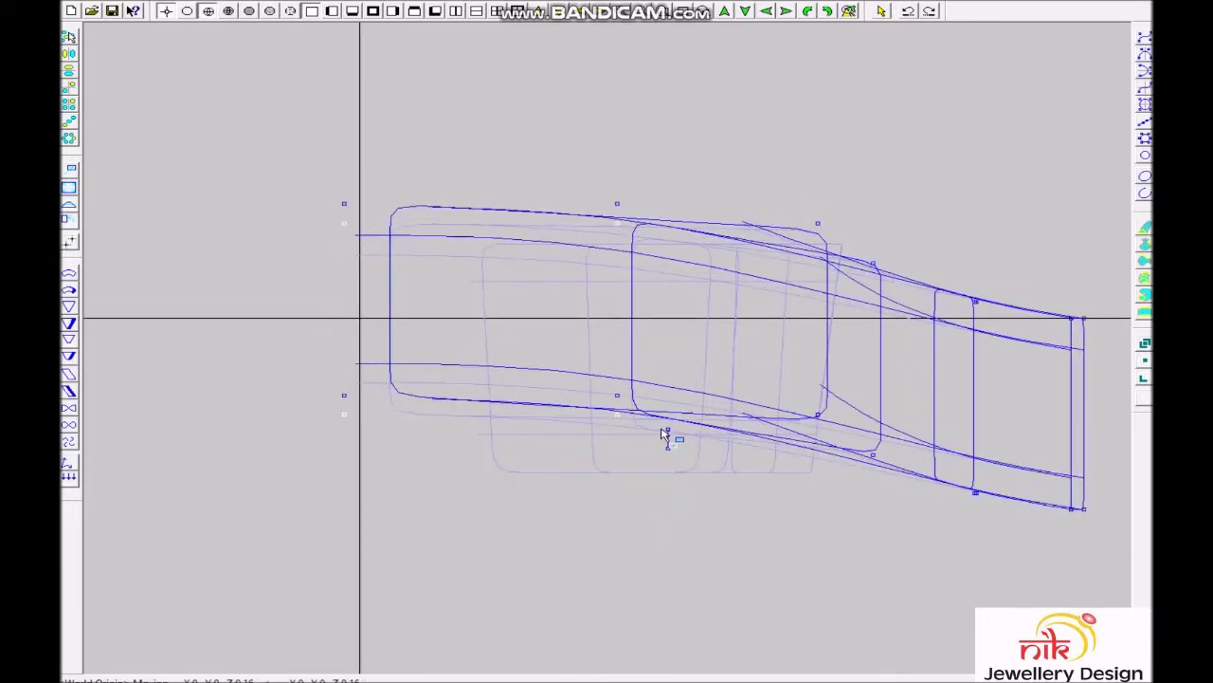
drag(788, 469, 664, 420)
drag(271, 490, 271, 436)
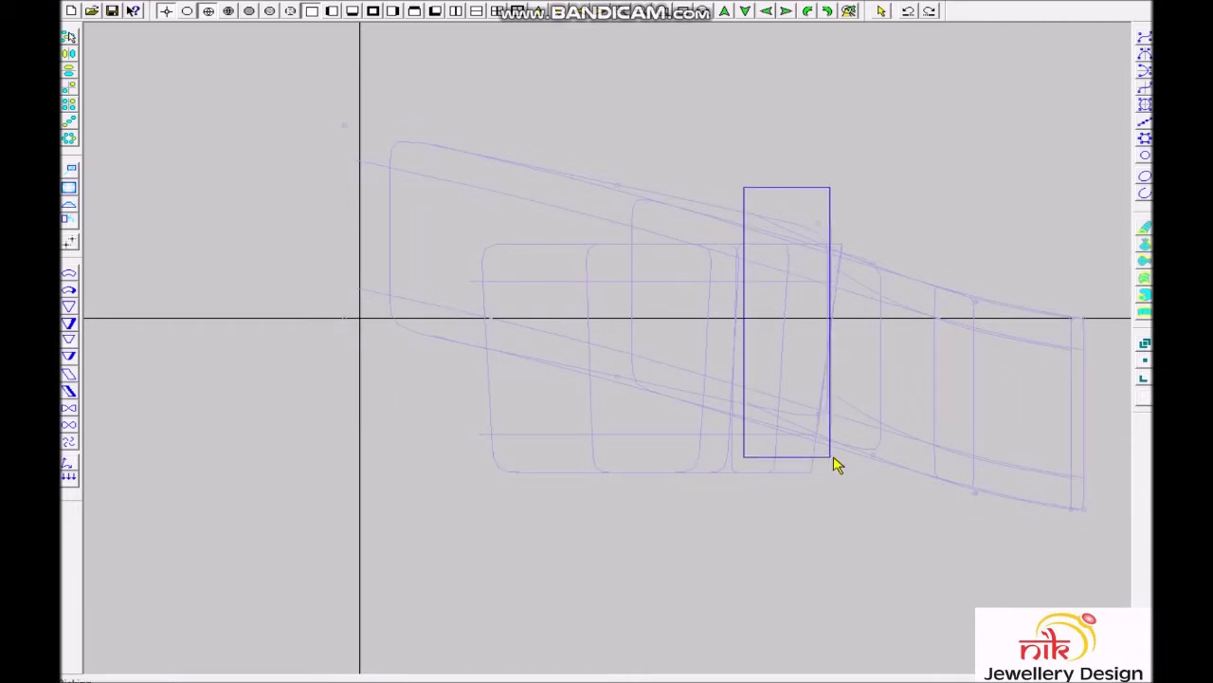
key(F5)
key(Escape)
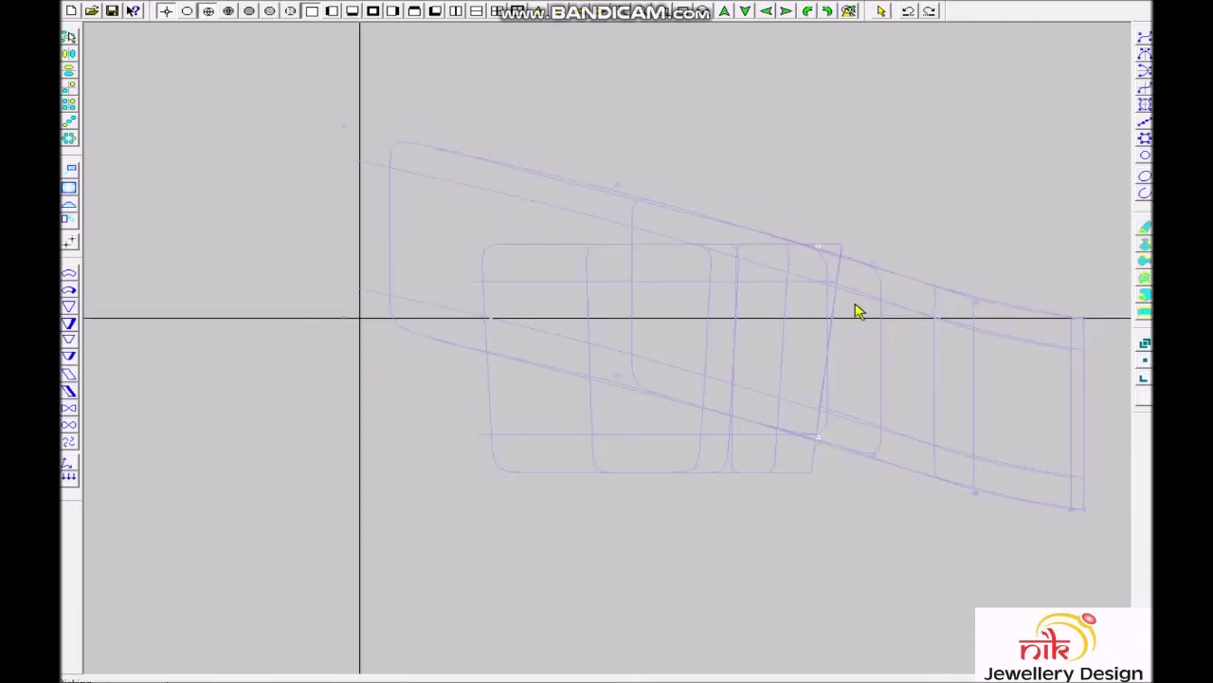
key(F5)
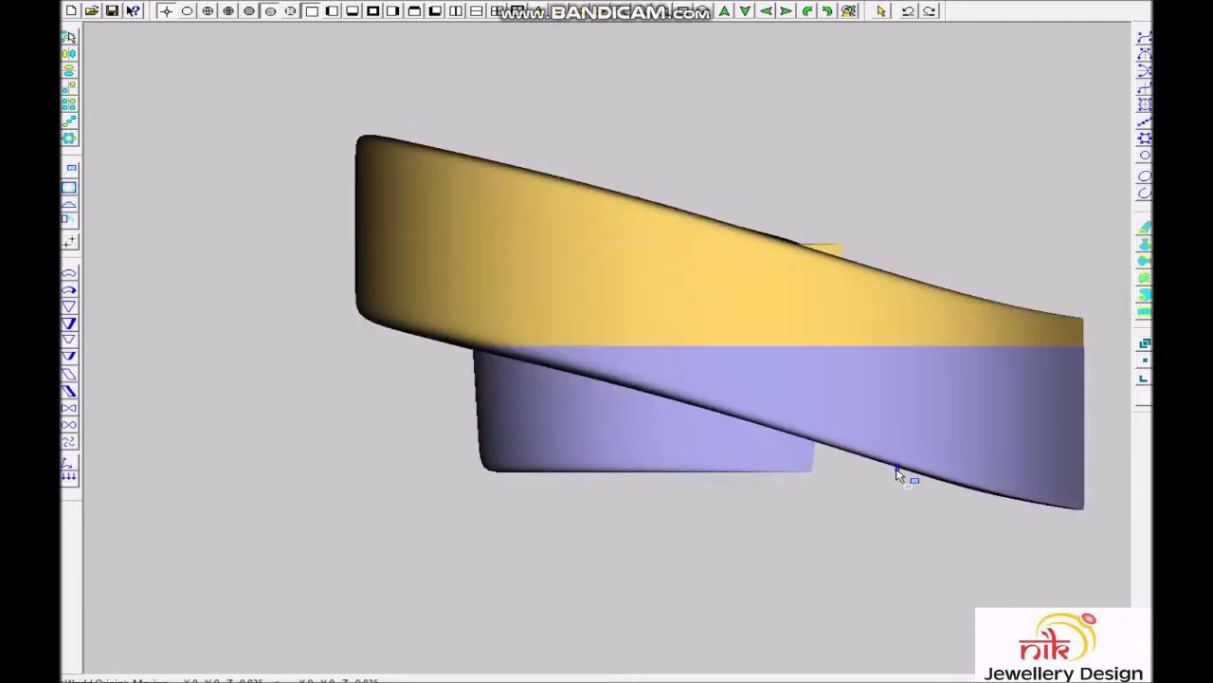
key(Escape)
scroll(422, 165, down, 2)
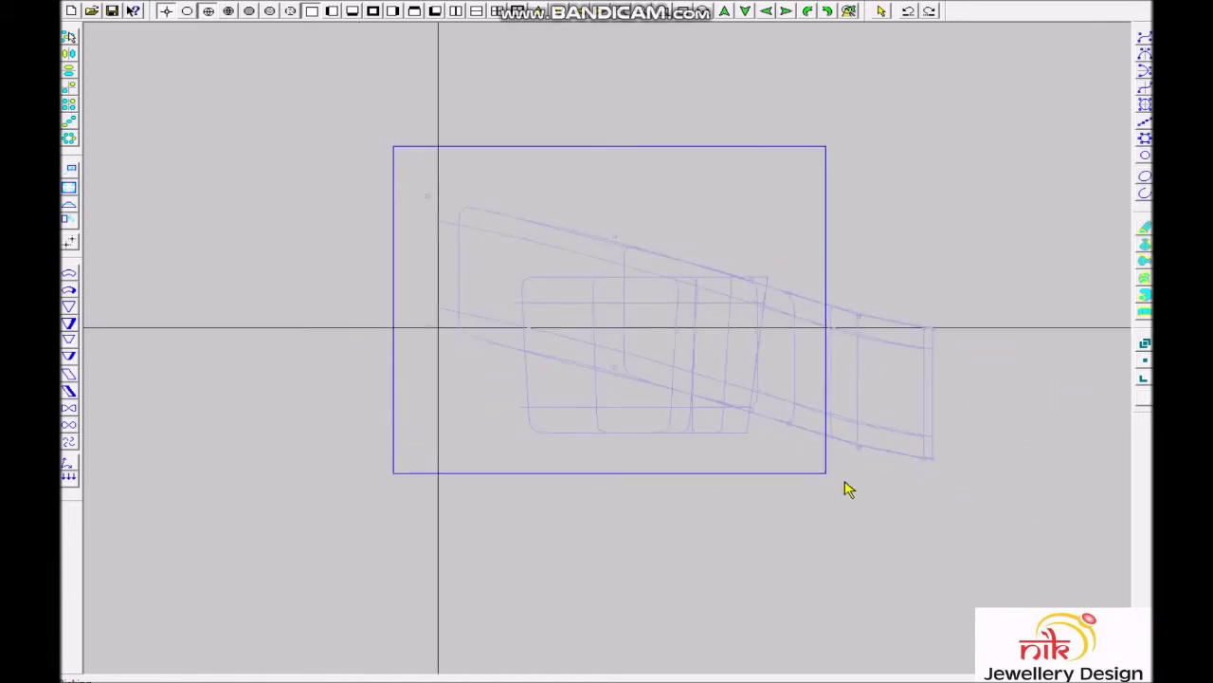
Raise the inner front section with drags and an Up-arrow nudge.
key(F5)
key(Escape)
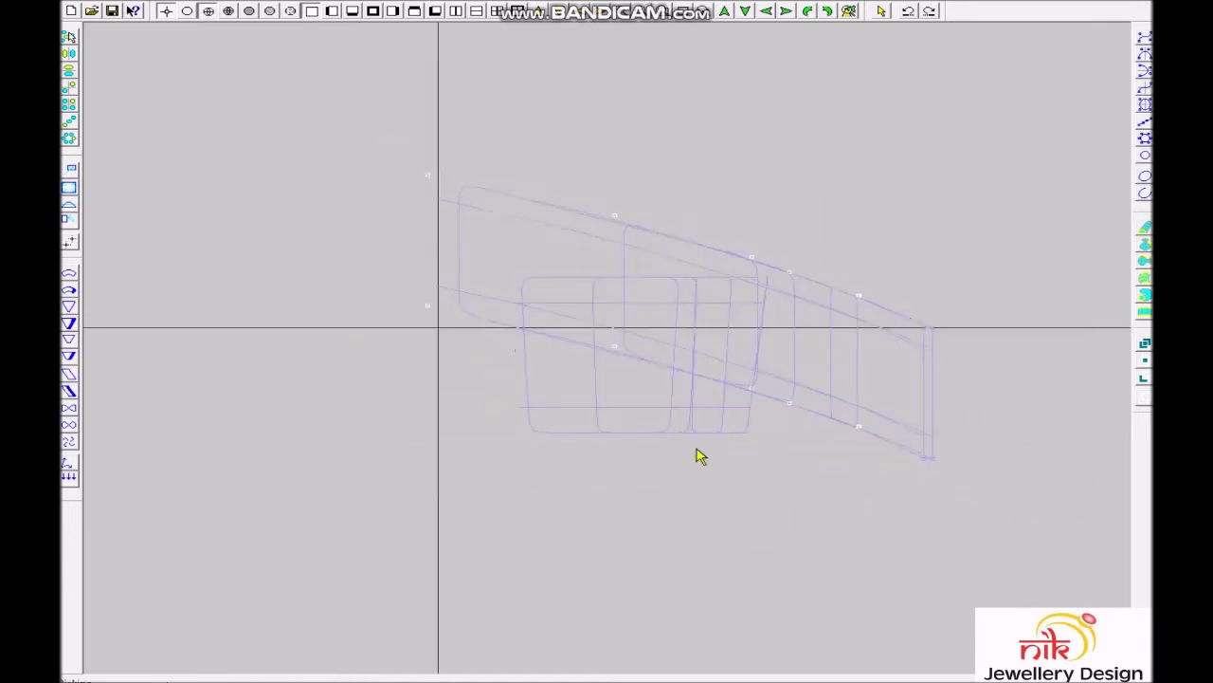
scroll(593, 482, up, 2)
drag(641, 513, 631, 474)
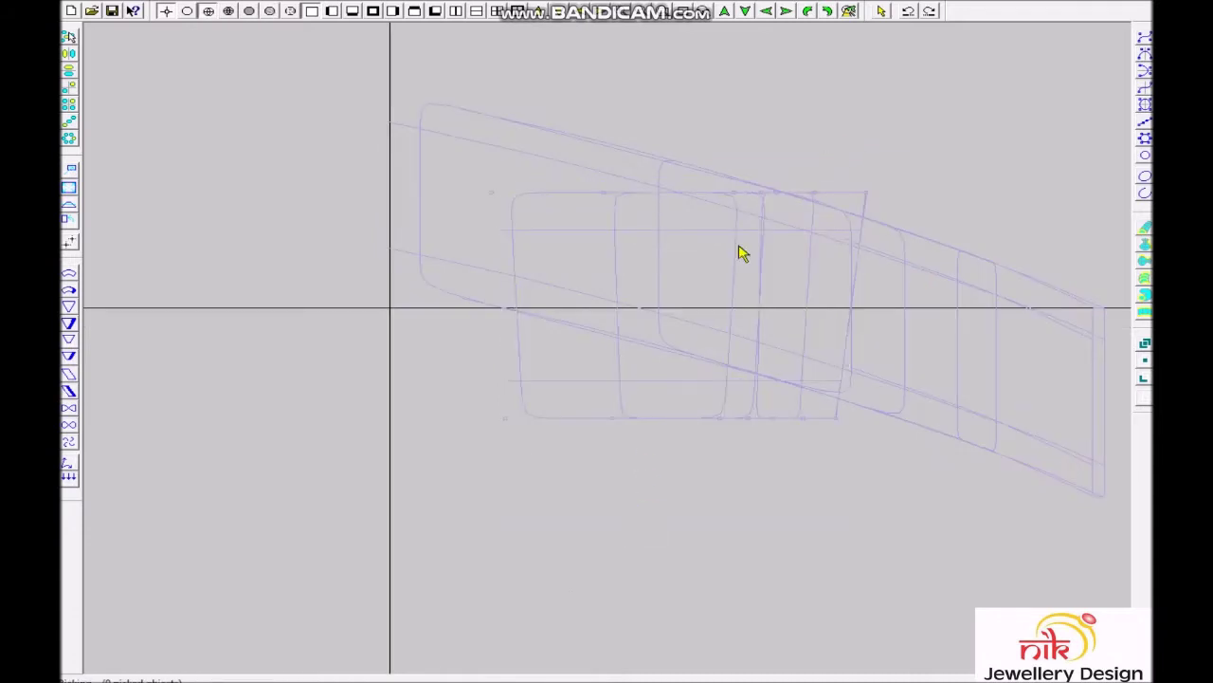
scroll(763, 528, down, 1)
drag(713, 488, 764, 582)
scroll(698, 563, up, 1)
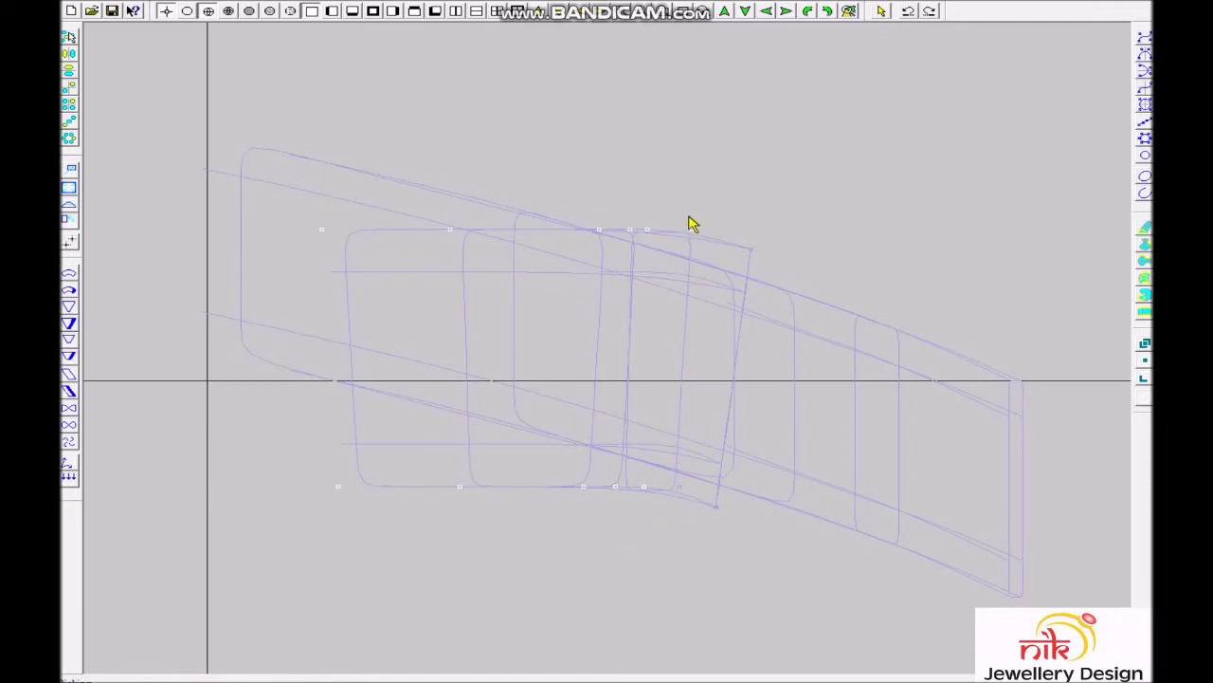
drag(625, 365, 626, 352)
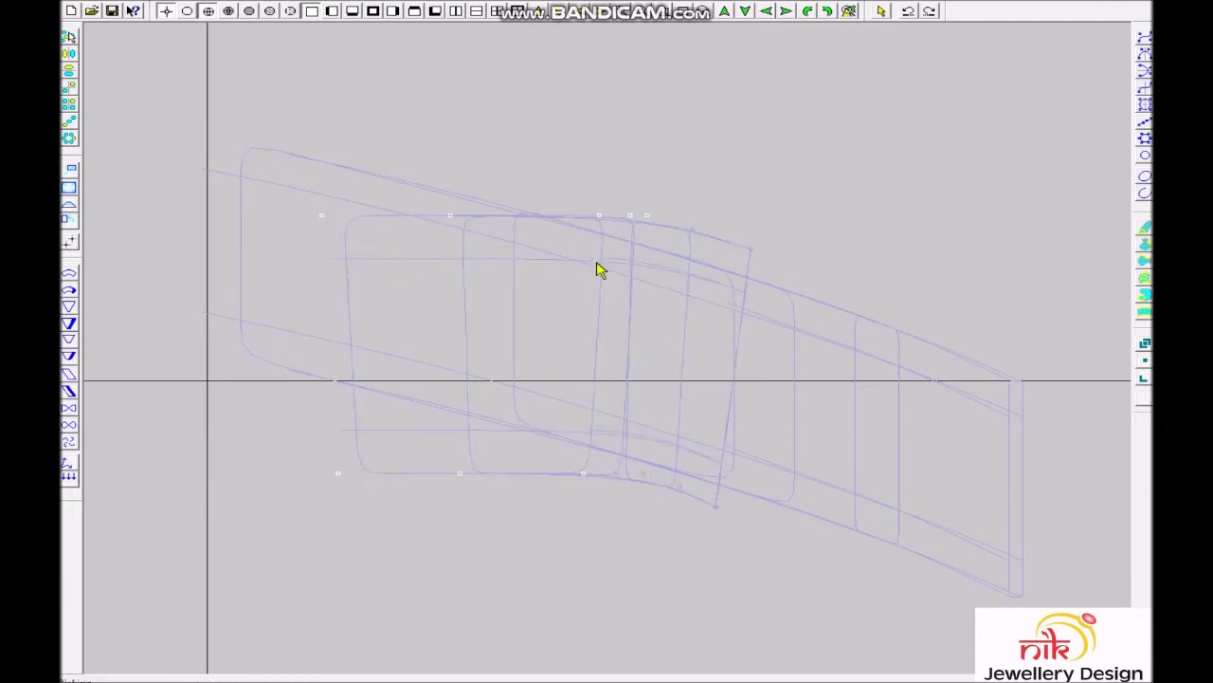
key(Up)
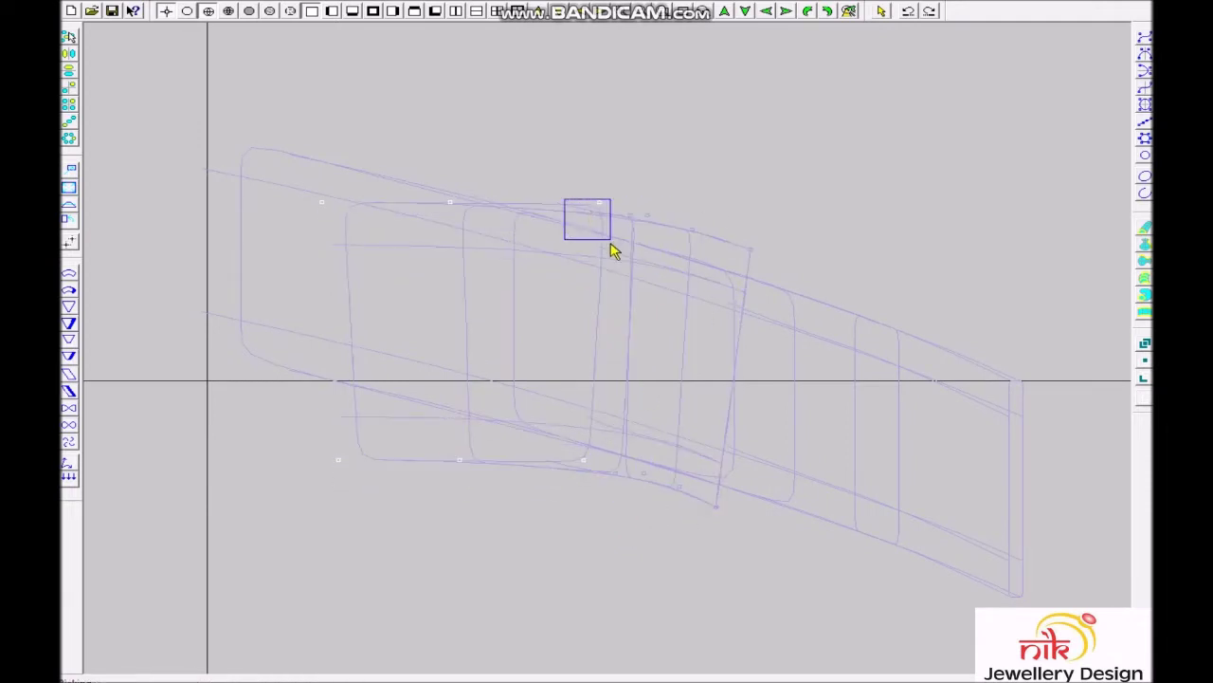
Move the inner section further up into final position and start Boolean Subtract.
drag(555, 428, 598, 486)
scroll(515, 563, up, 1)
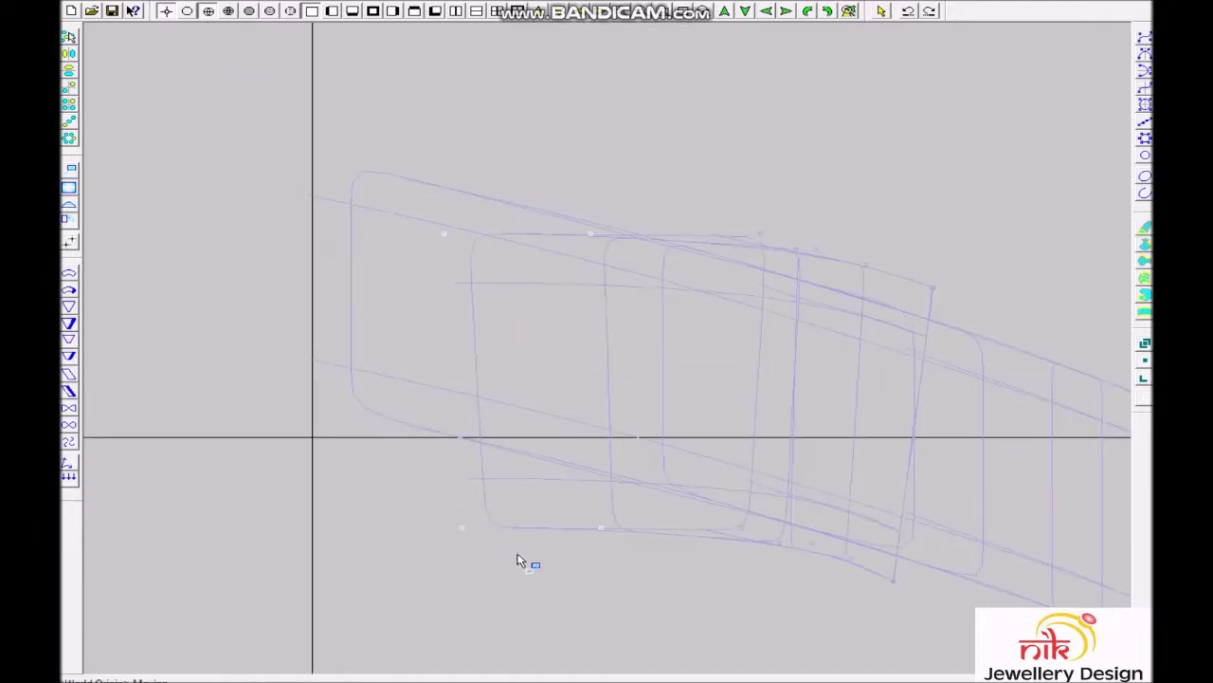
key(Up)
key(Up)
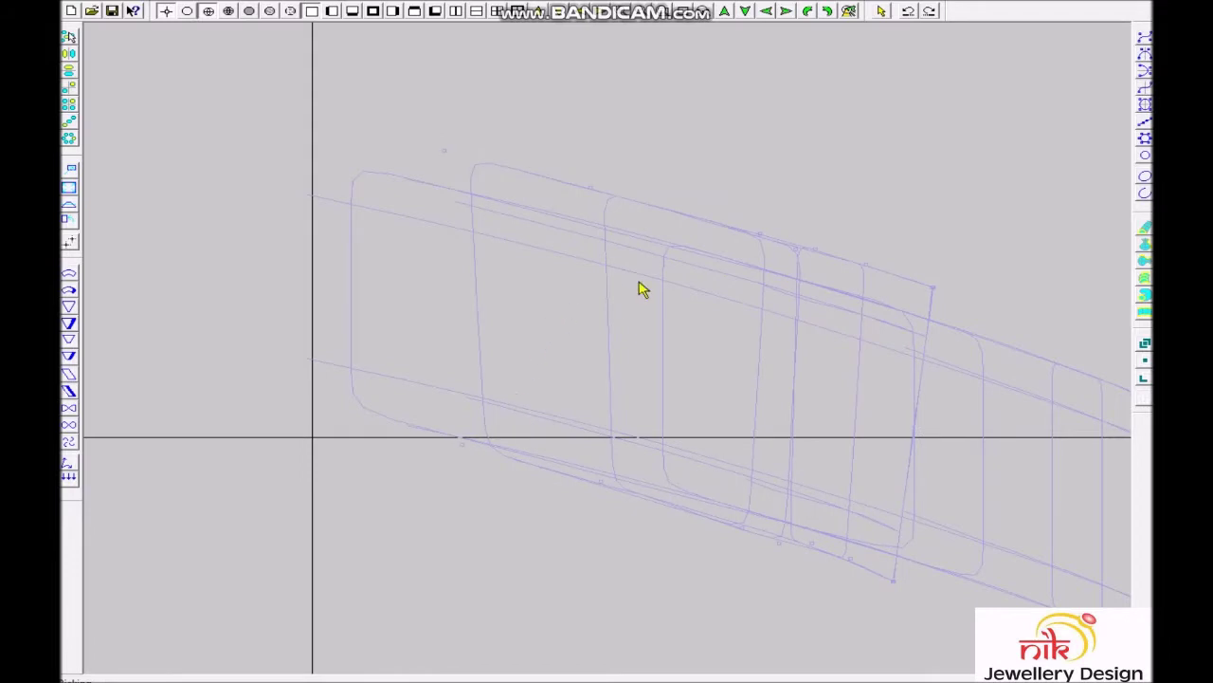
drag(785, 252, 772, 276)
click(773, 277)
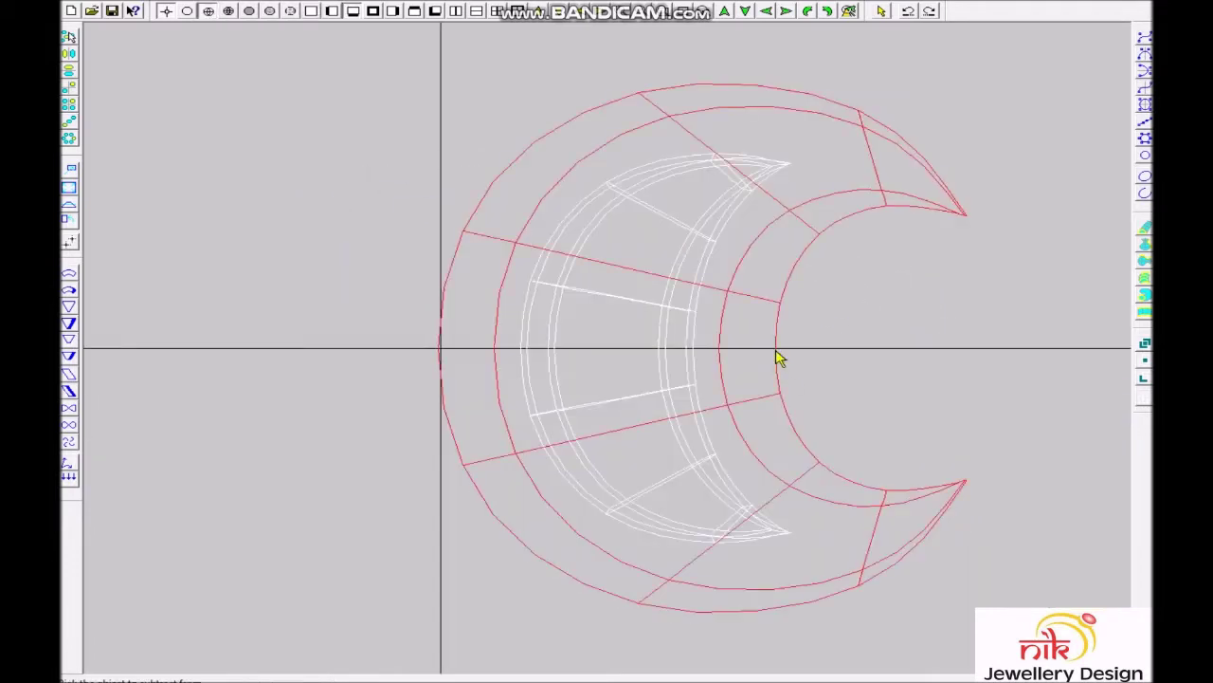
Subtract the inner piece from the red crescent and draw a horizontal line on the X axis.
click(777, 356)
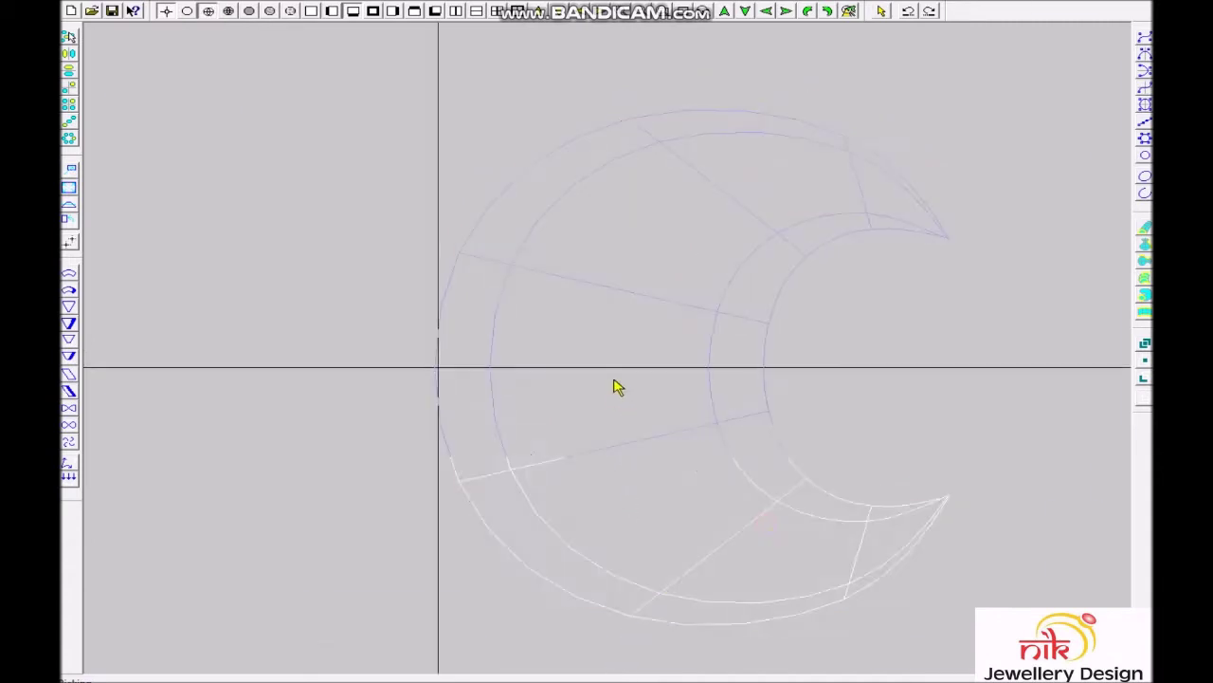
click(633, 402)
key(Return)
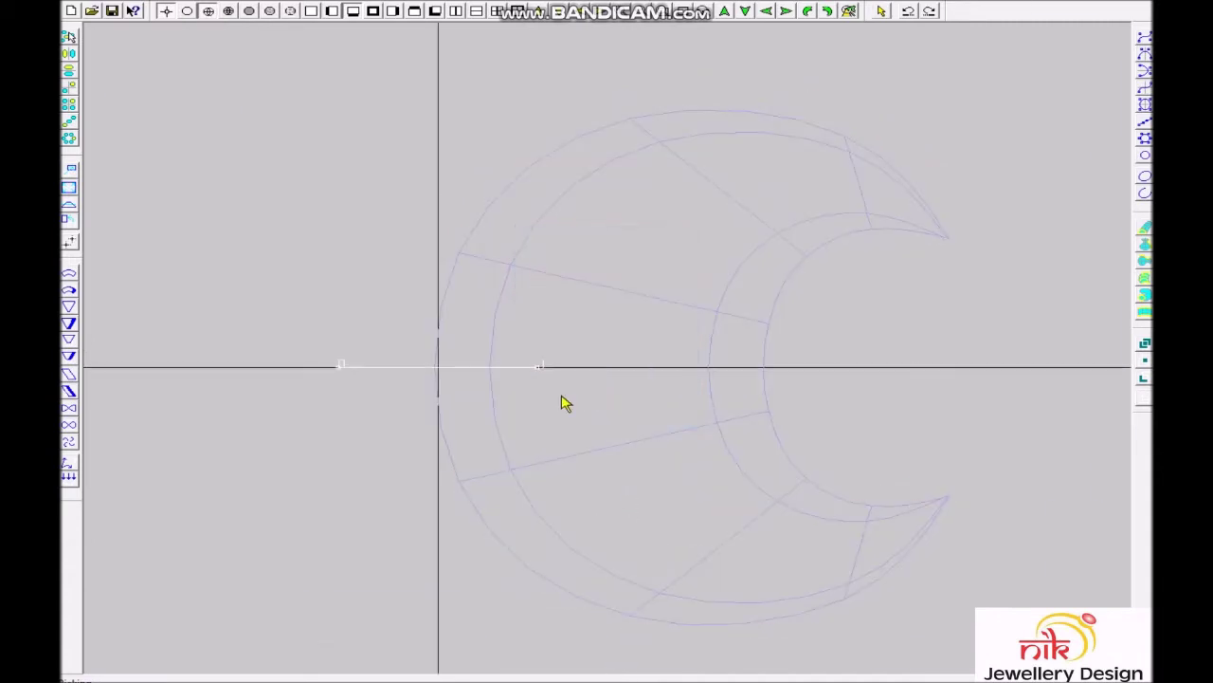
click(654, 388)
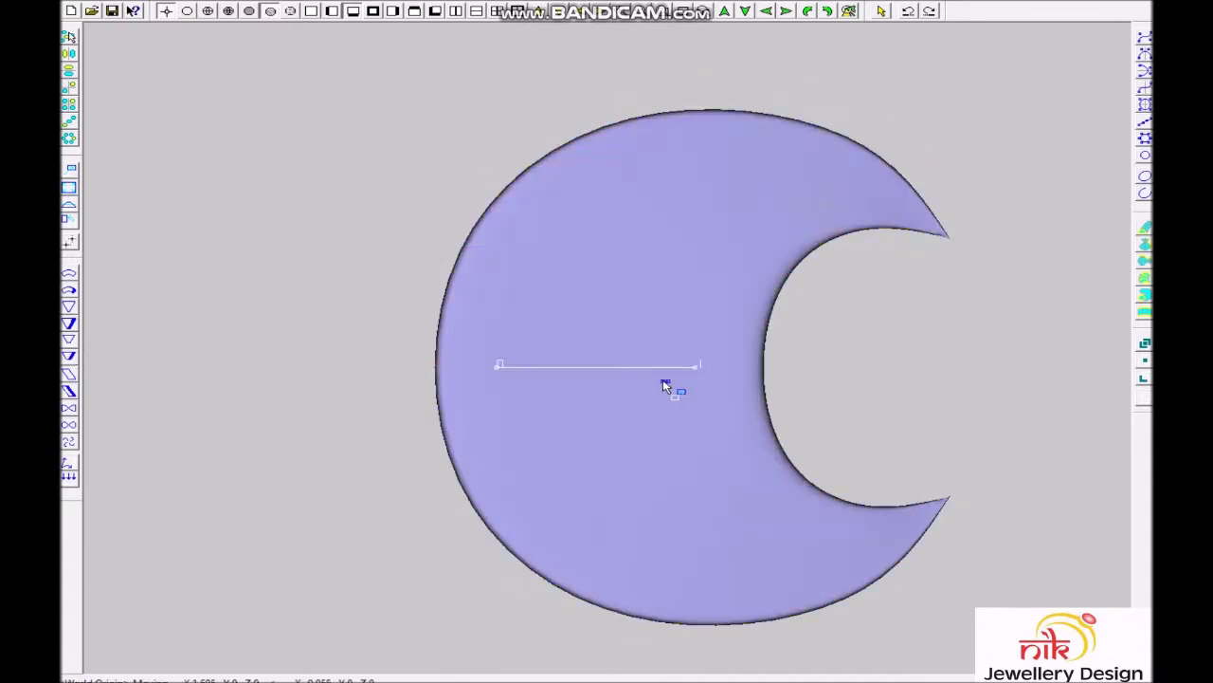
Offset the line both ways and set up Extend with 2 copies at -8 offset.
click(672, 383)
key(Return)
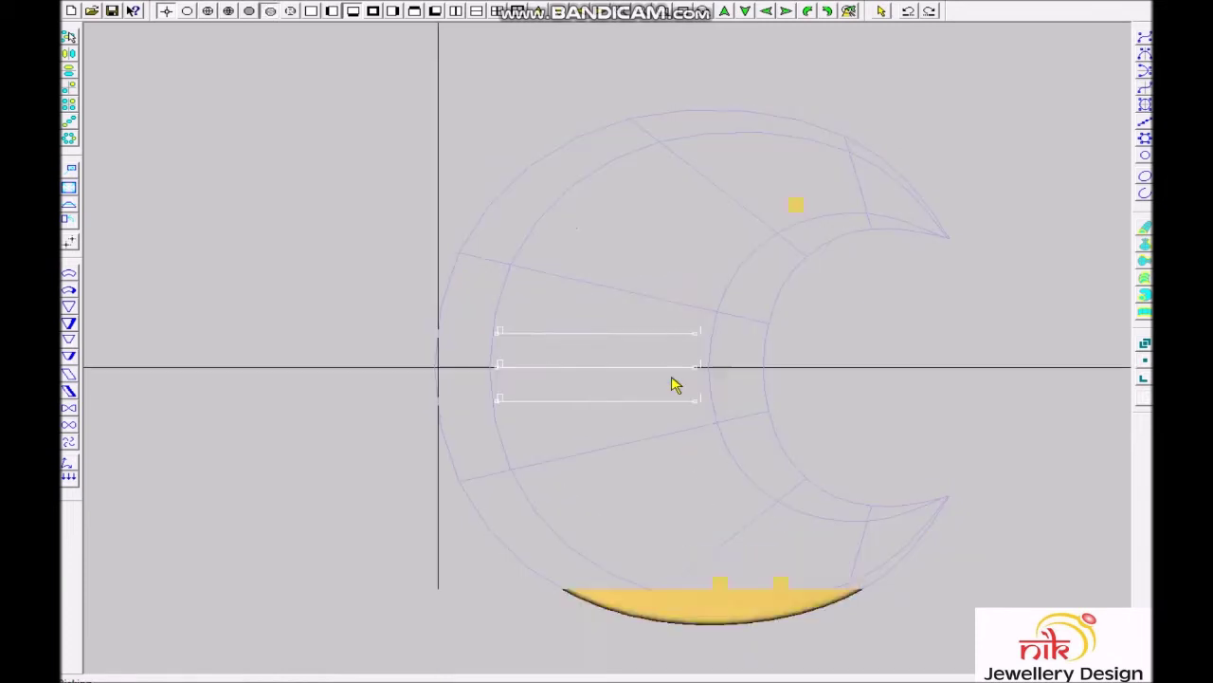
click(630, 336)
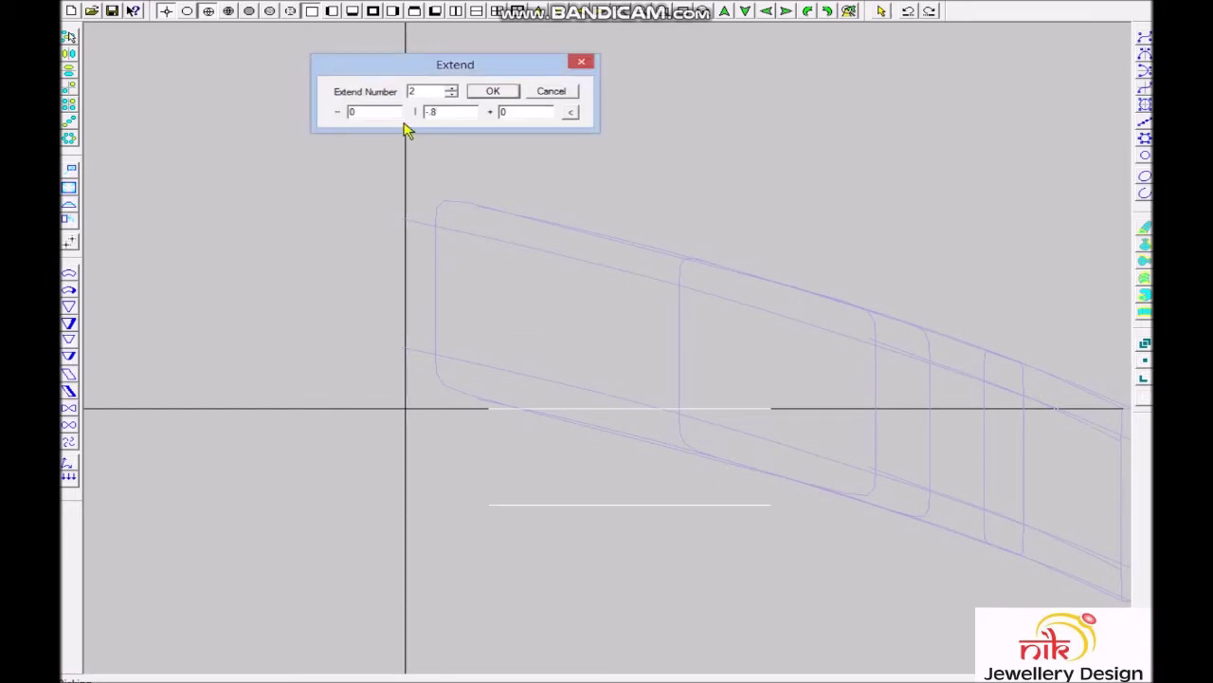
Extend the lines, then sweep the rounded rectangle along the two rails into a bar surface.
click(482, 90)
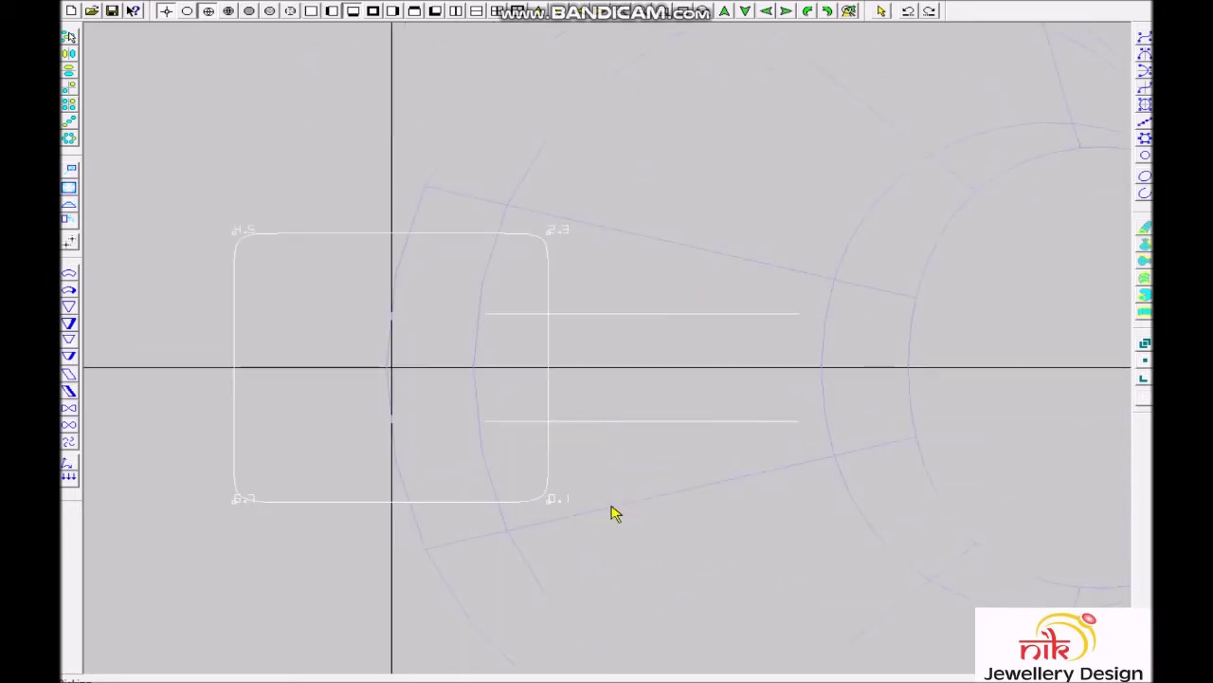
right_click(629, 419)
click(631, 442)
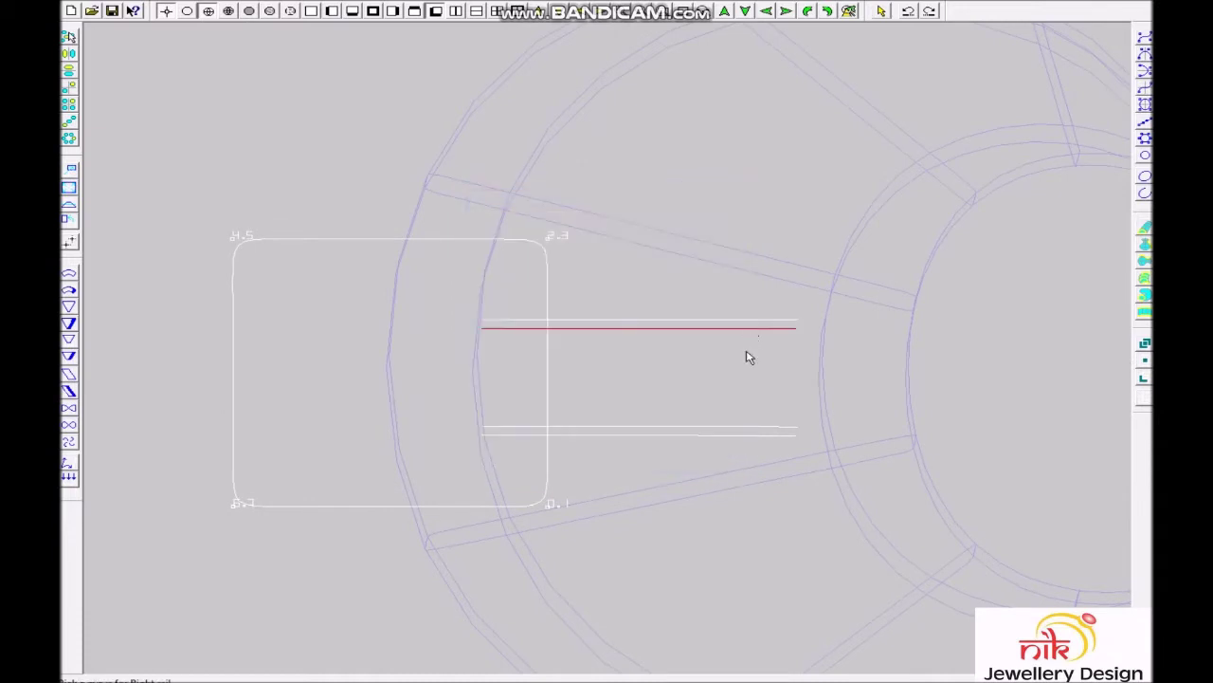
right_click(552, 365)
Skew the small rectangle's left side upward.
mouse_move(642, 328)
middle_down()
mouse_move(674, 442)
mouse_move(659, 599)
middle_up()
drag(386, 585, 500, 486)
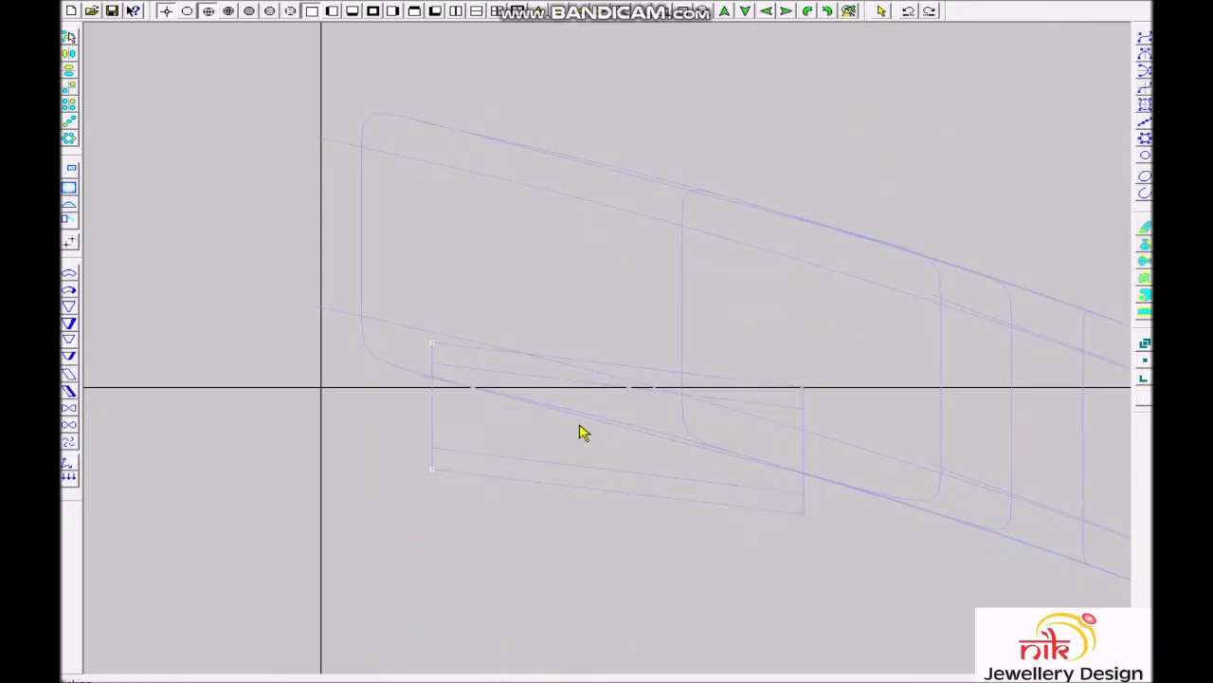
right_click(718, 476)
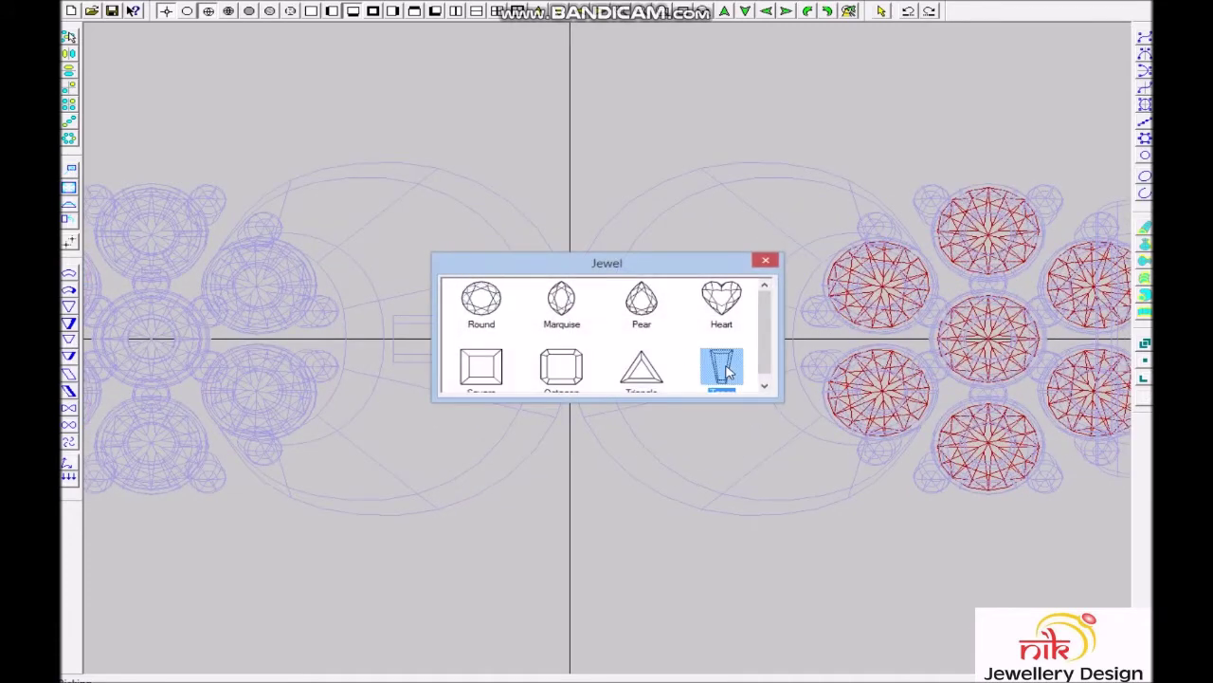
Add a Taper baguette stone, then tilt and shift it over the crossbar in the crescent opening.
click(725, 369)
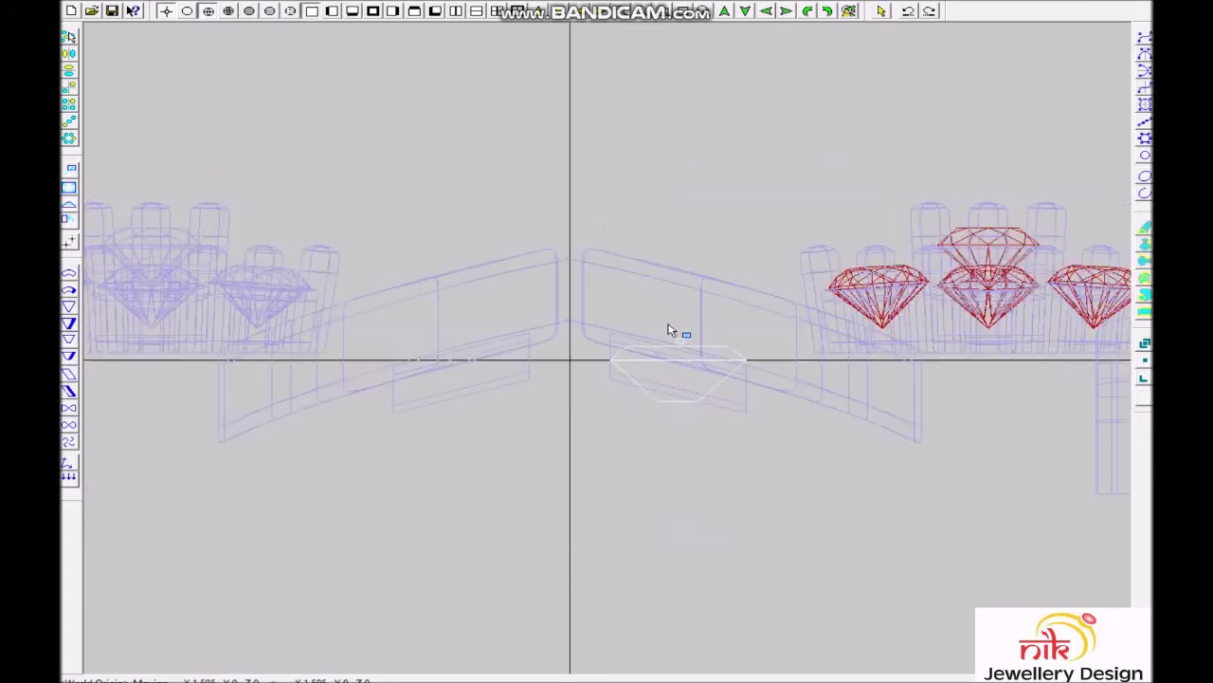
scroll(693, 487, up, 2)
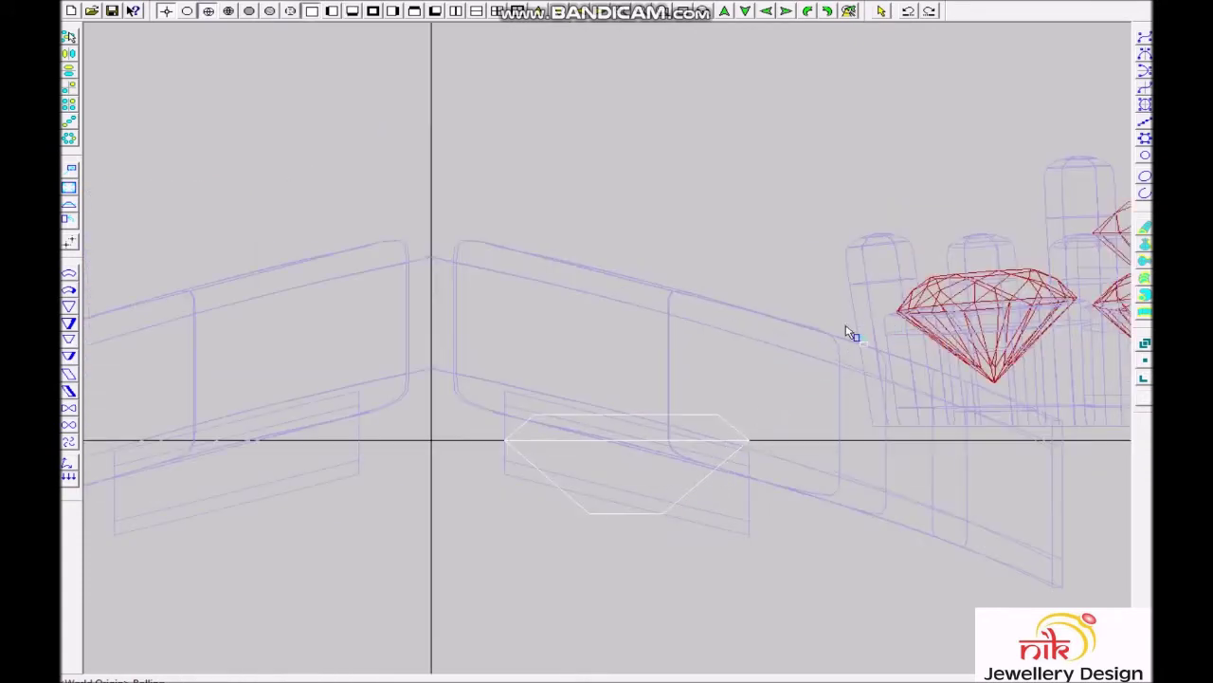
drag(846, 441, 681, 561)
drag(620, 400, 623, 387)
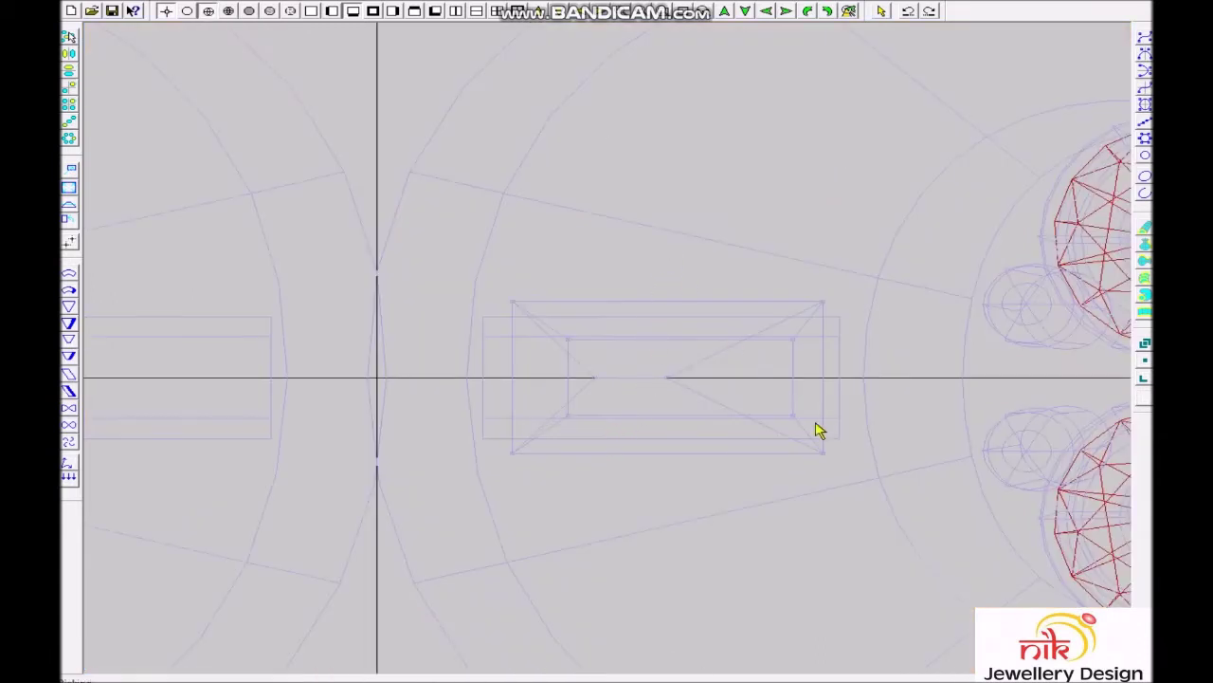
Roll the baguette stone to tilt it, raise it, and check with a shaded render.
drag(926, 505, 903, 487)
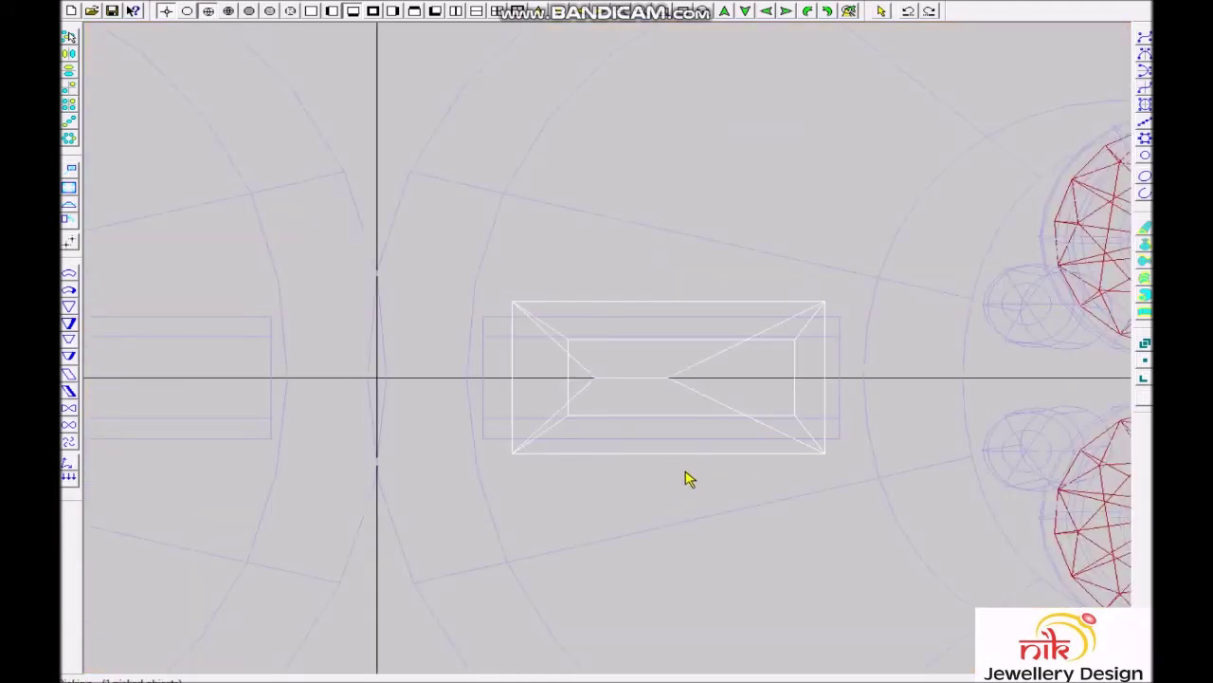
drag(586, 500, 593, 380)
drag(396, 438, 346, 531)
drag(419, 455, 428, 400)
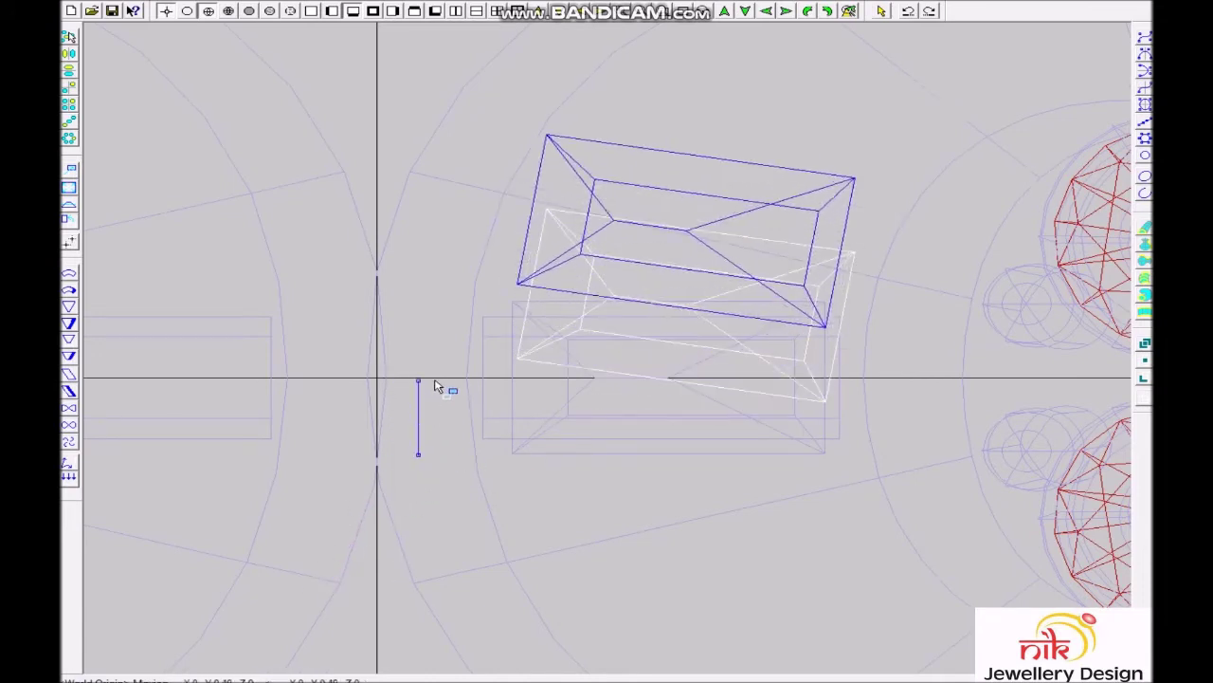
click(429, 400)
key(ctrl+r)
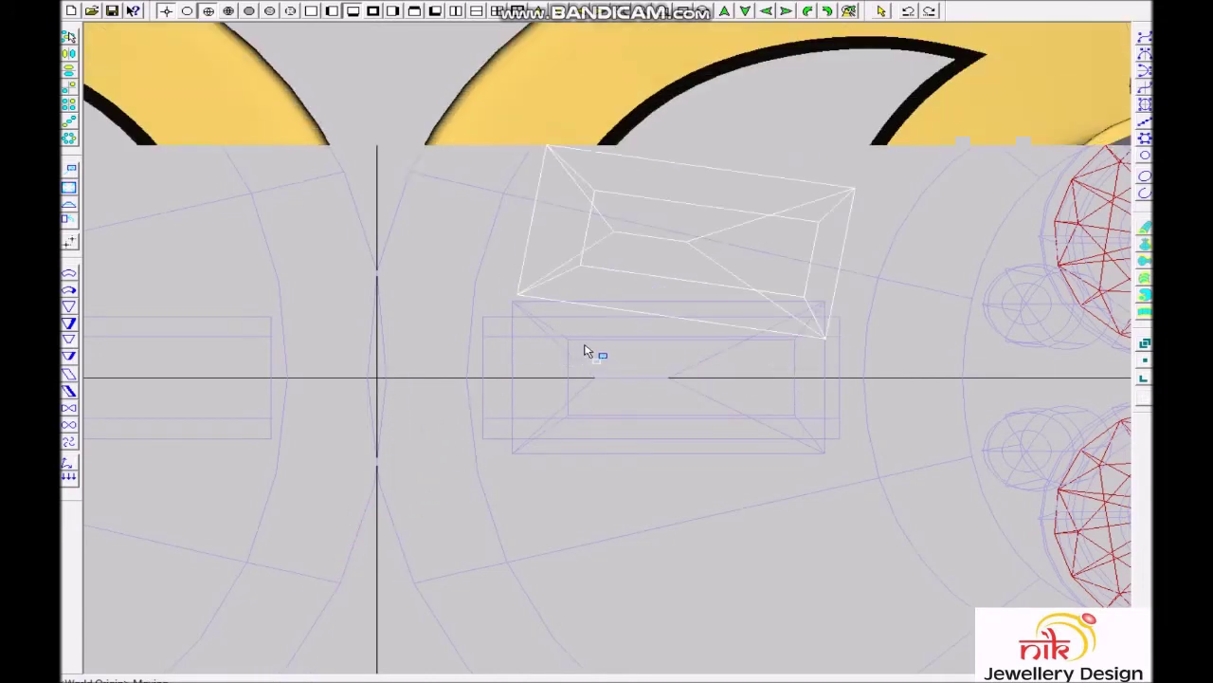
click(788, 331)
Move the tilted stone higher and slightly right, checking with a shaded render.
drag(776, 293, 885, 388)
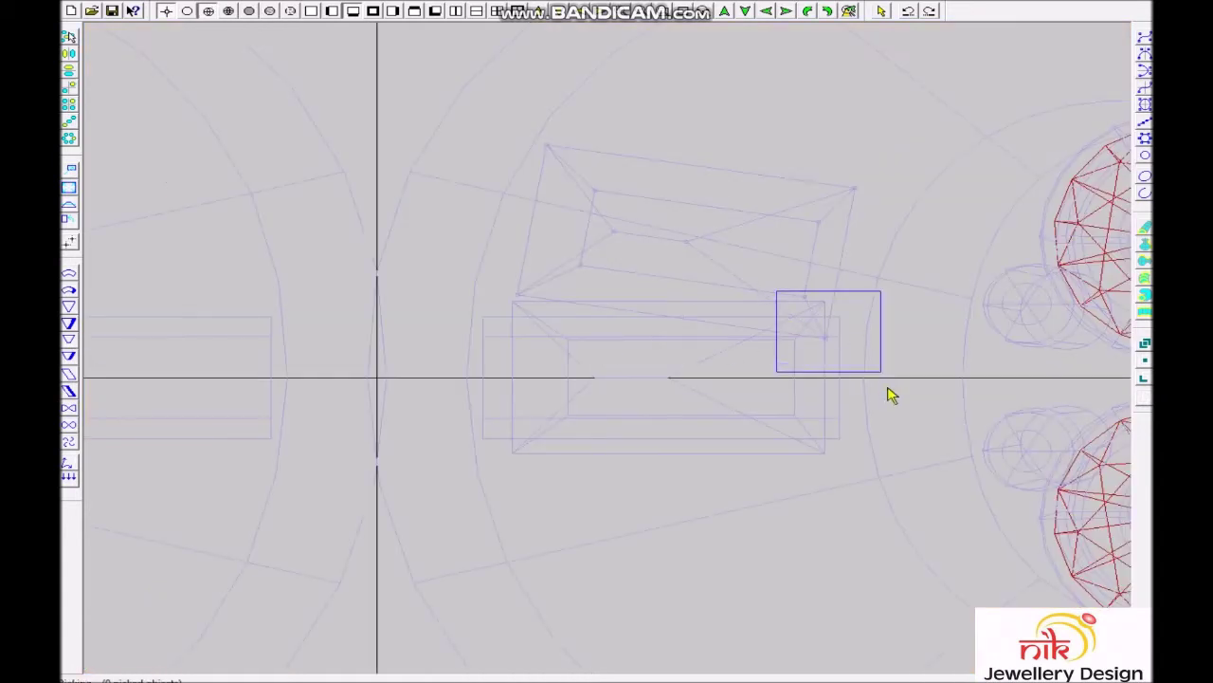
scroll(885, 388, up, 2)
click(724, 433)
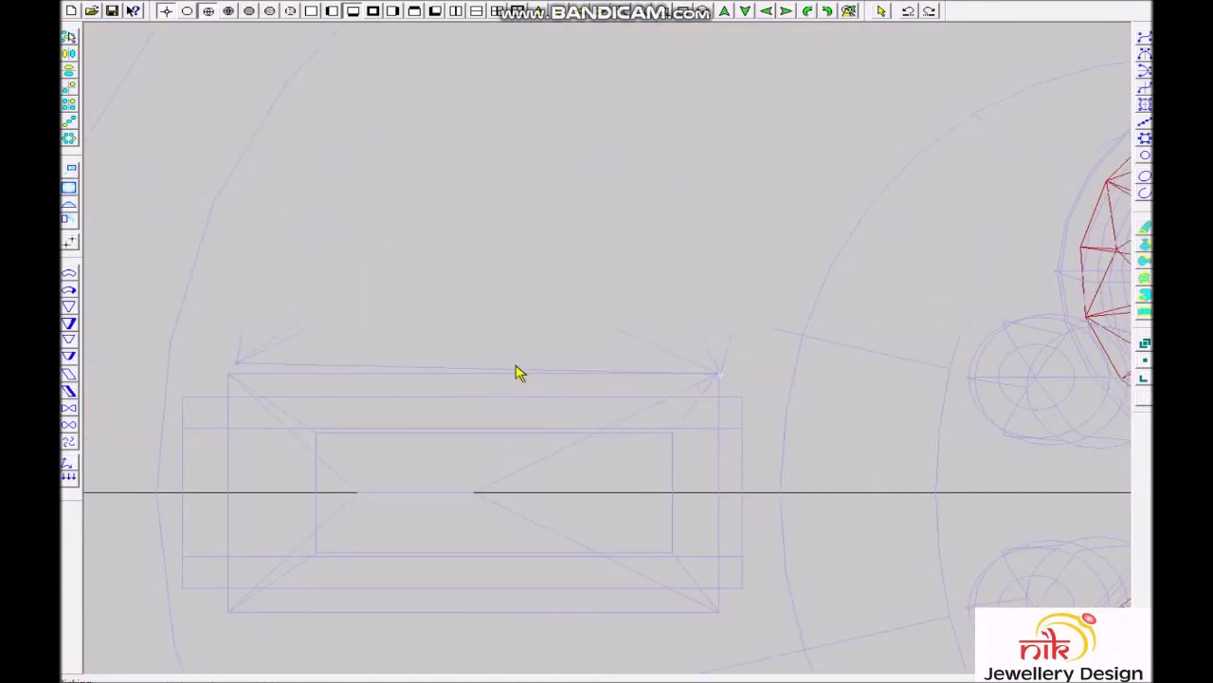
key(ctrl+r)
click(304, 393)
click(306, 410)
click(299, 417)
click(401, 387)
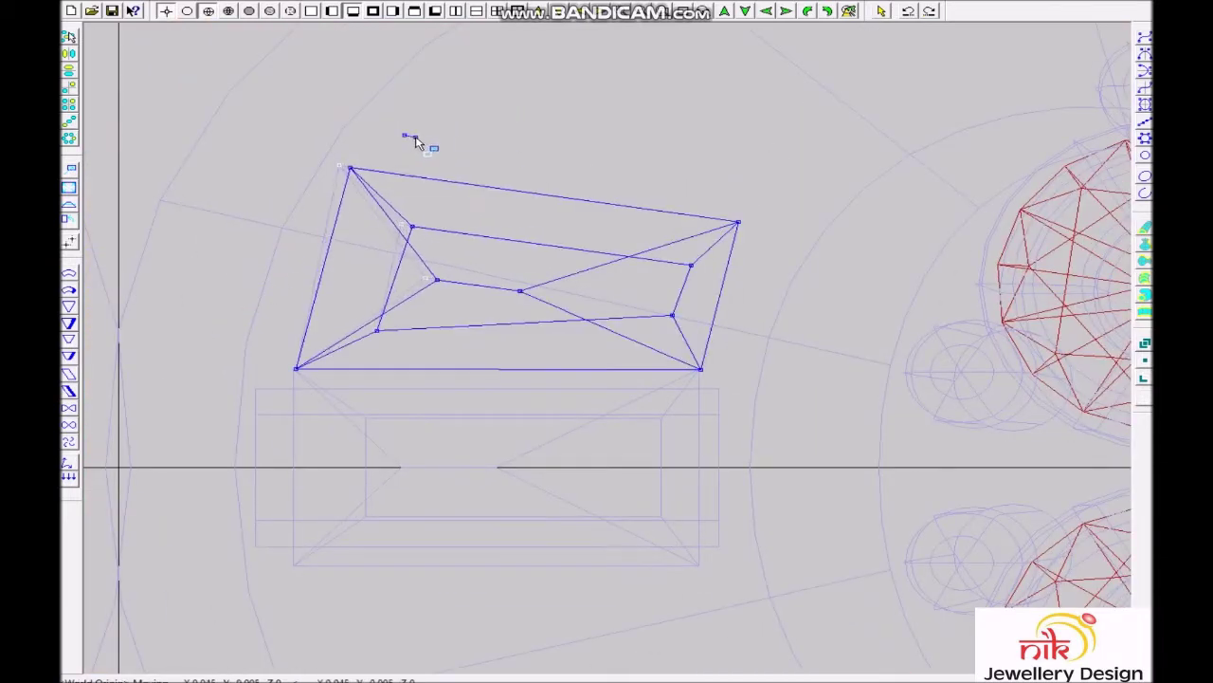
click(437, 151)
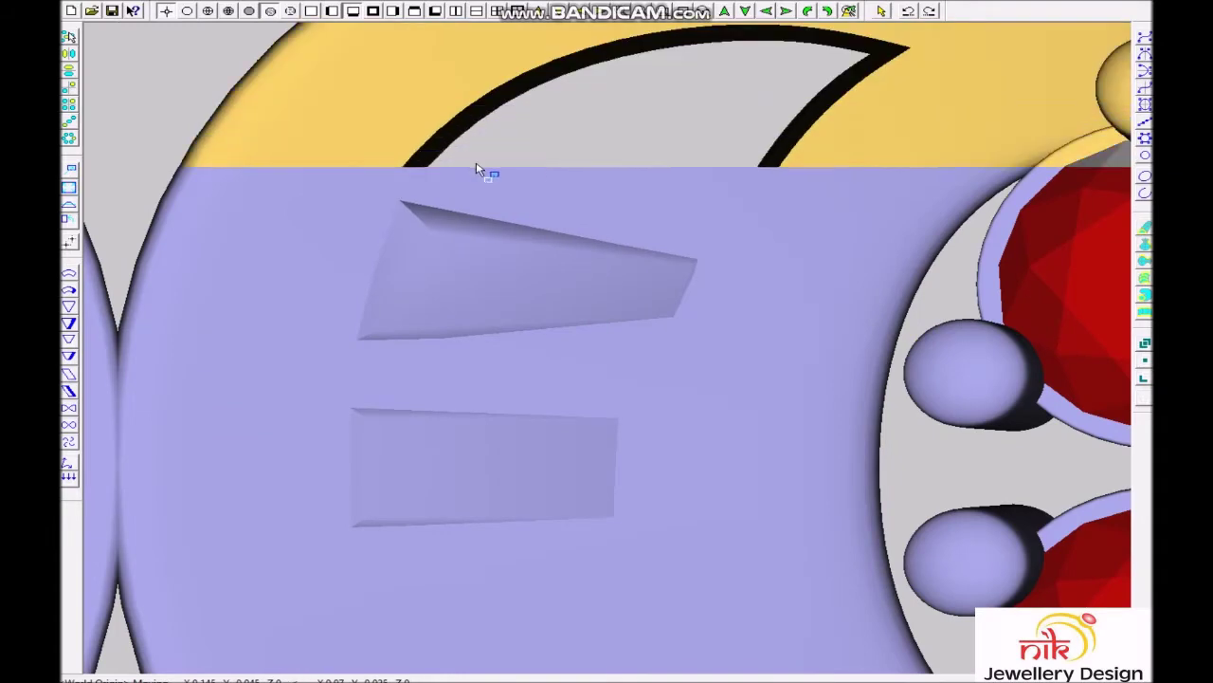
click(510, 199)
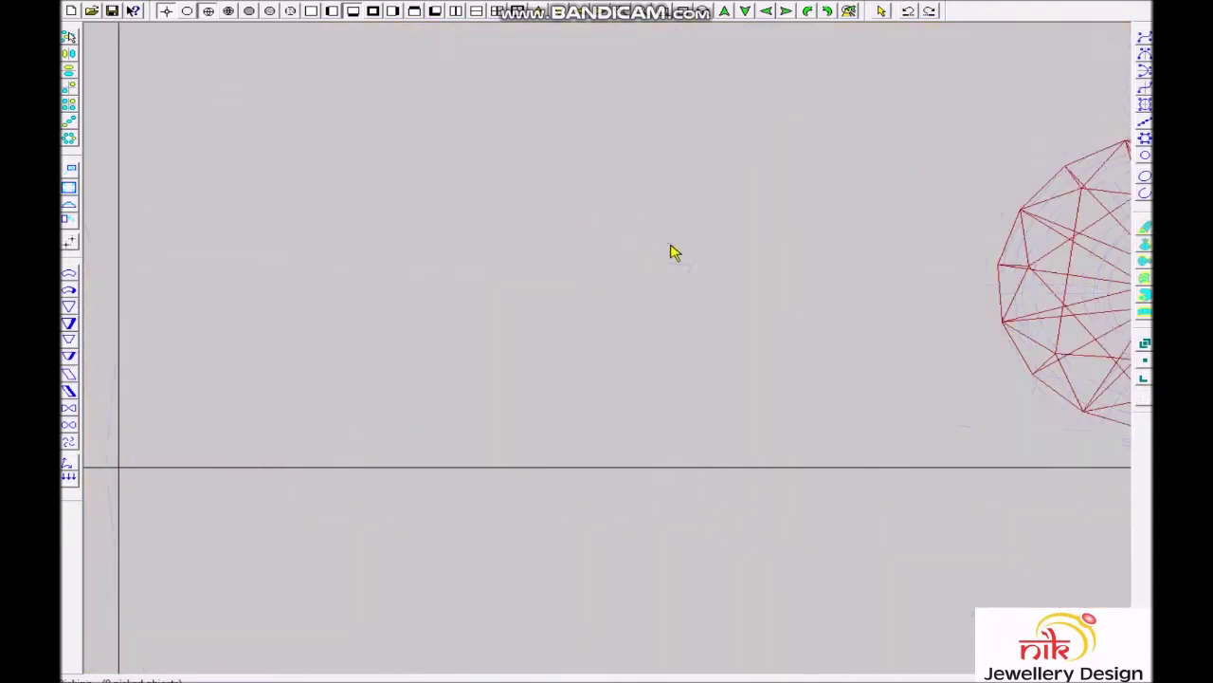
Rotate the stone, stretch its upper corner points, and shift it down-right in a tilted view.
scroll(717, 337, down, 2)
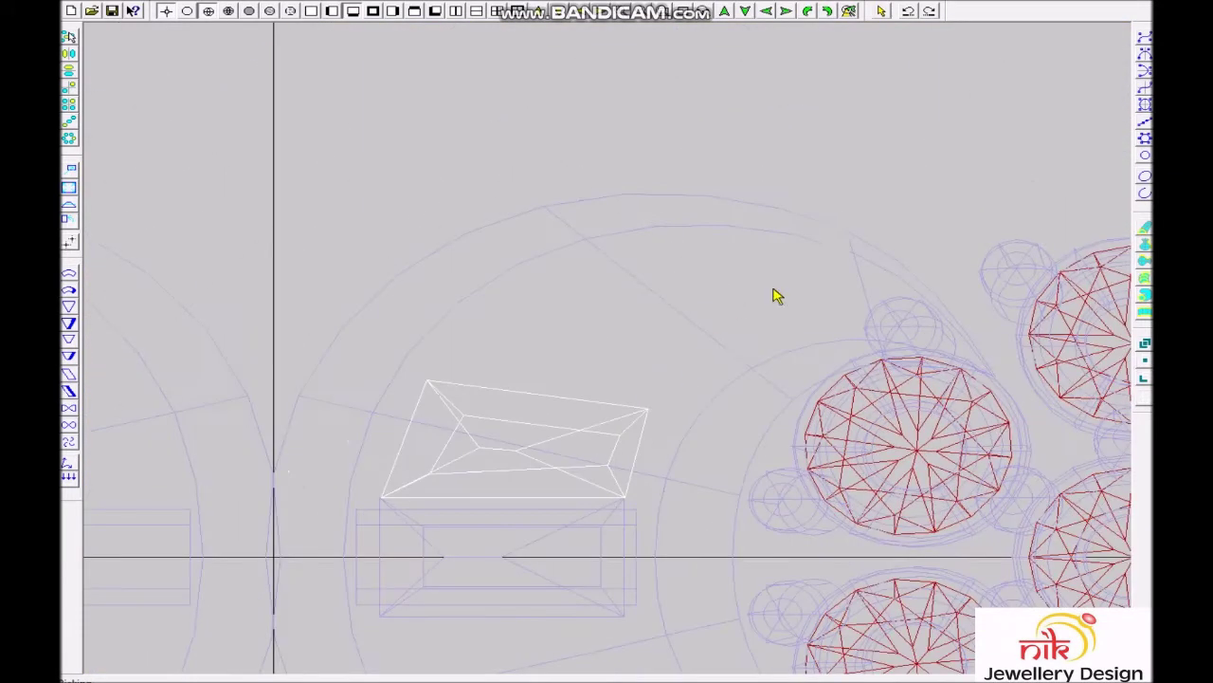
mouse_move(812, 460)
mouse_down()
mouse_move(626, 506)
mouse_move(681, 333)
mouse_up()
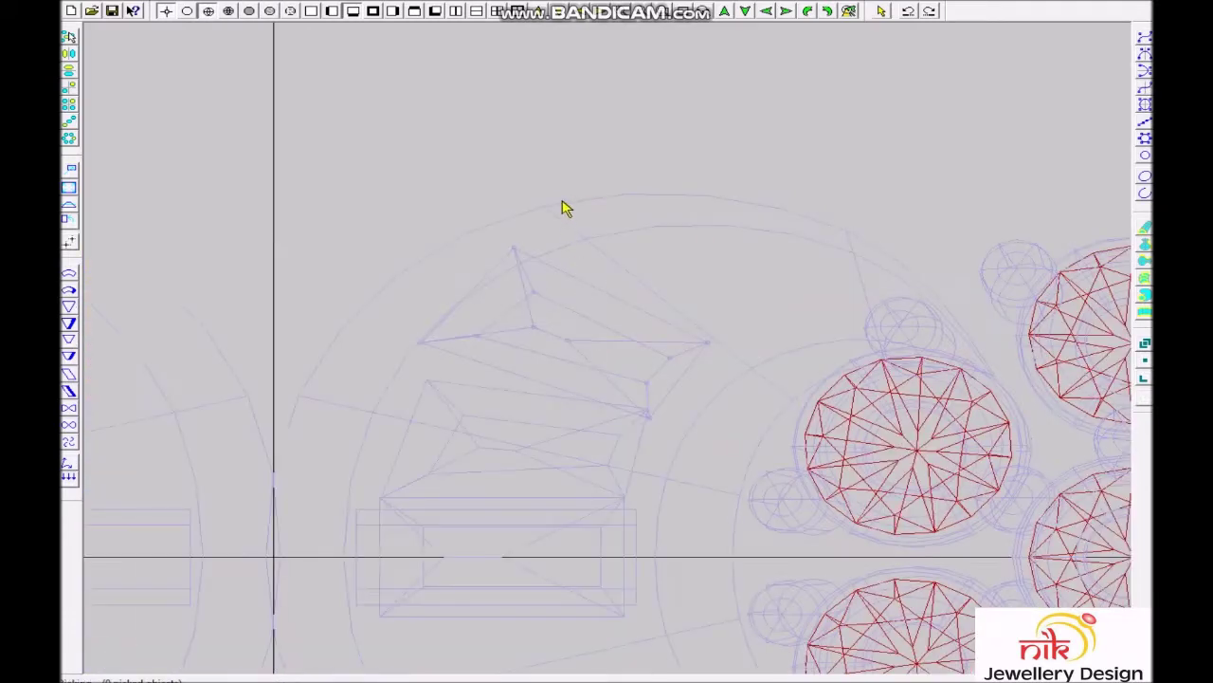
drag(561, 200, 377, 428)
mouse_move(552, 420)
mouse_down()
mouse_move(502, 420)
mouse_move(509, 474)
mouse_move(555, 460)
mouse_up()
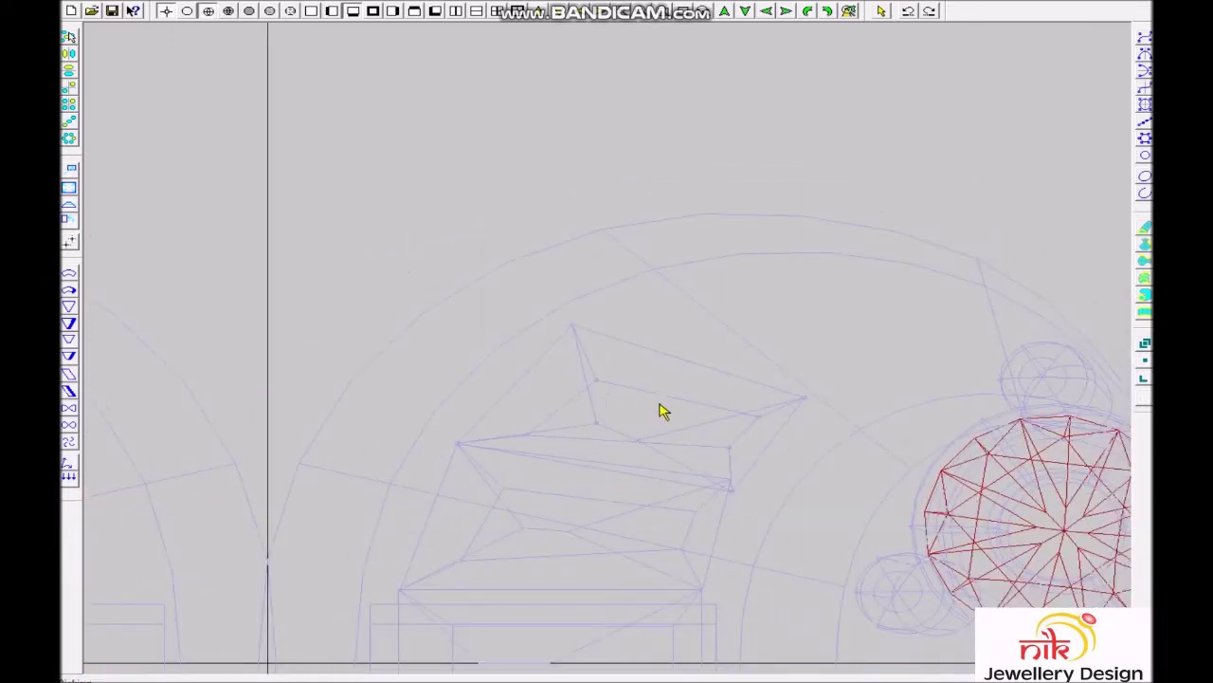
click(595, 406)
key(F4)
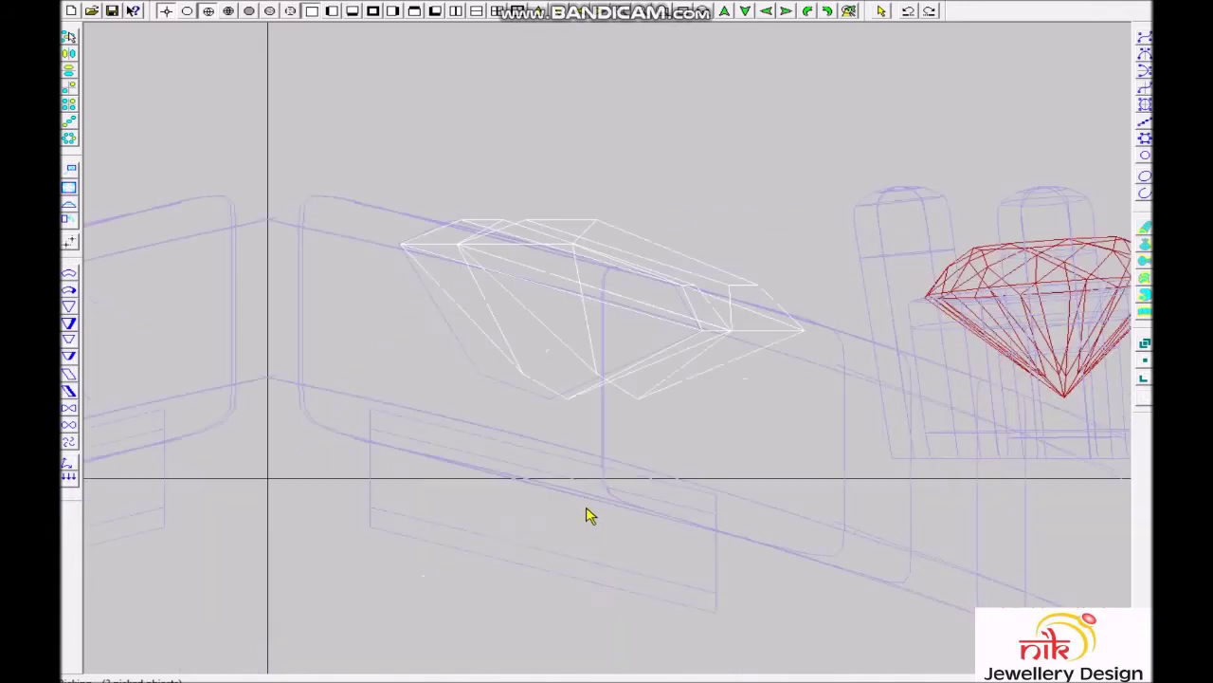
drag(616, 400, 704, 420)
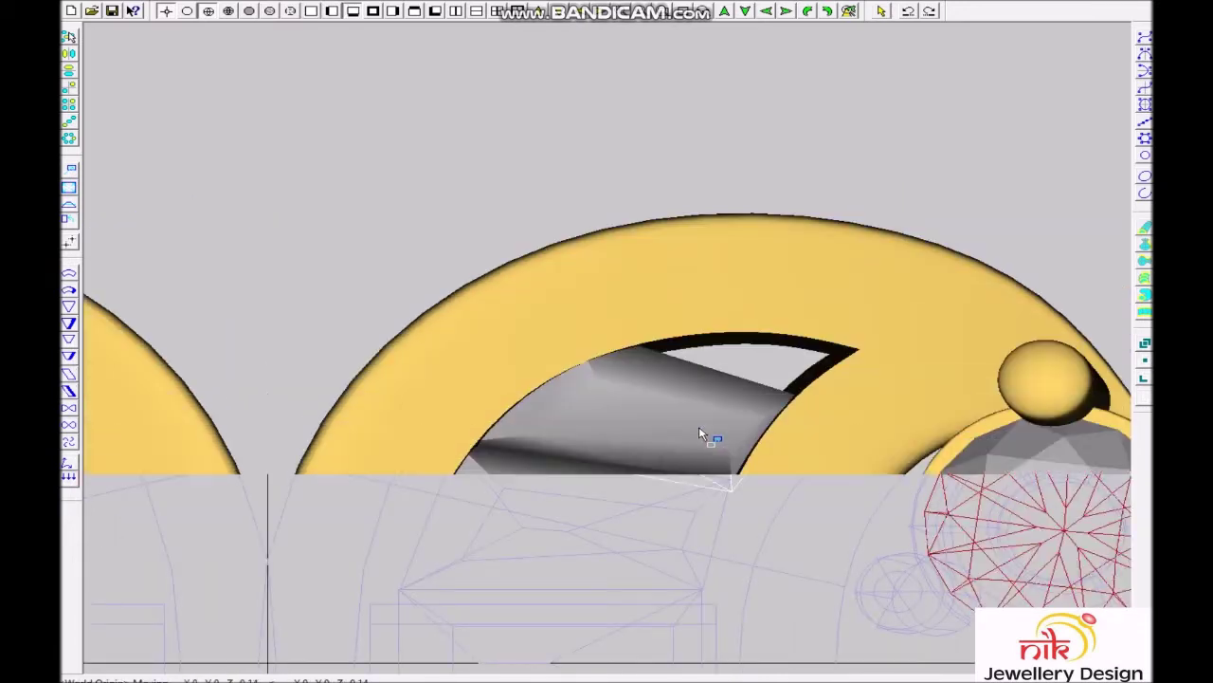
scroll(710, 433, down, 3)
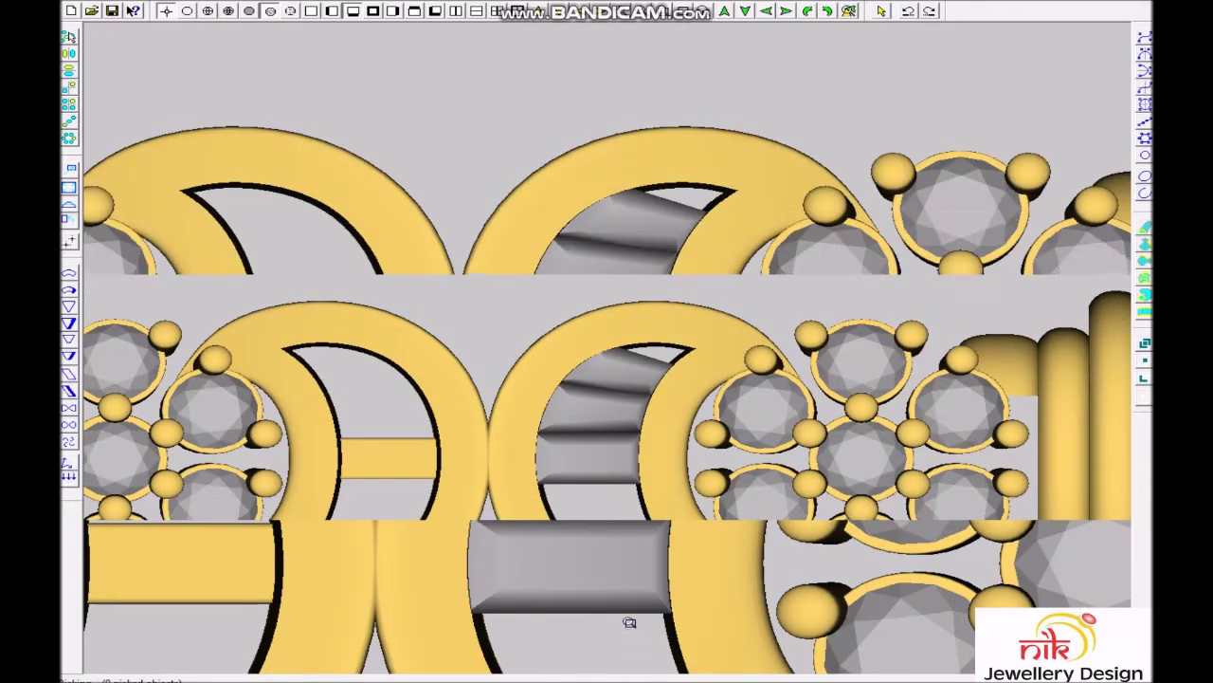
click(628, 556)
Select the stones fanned in the crescent opening and zoom to inspect them.
drag(419, 414, 442, 514)
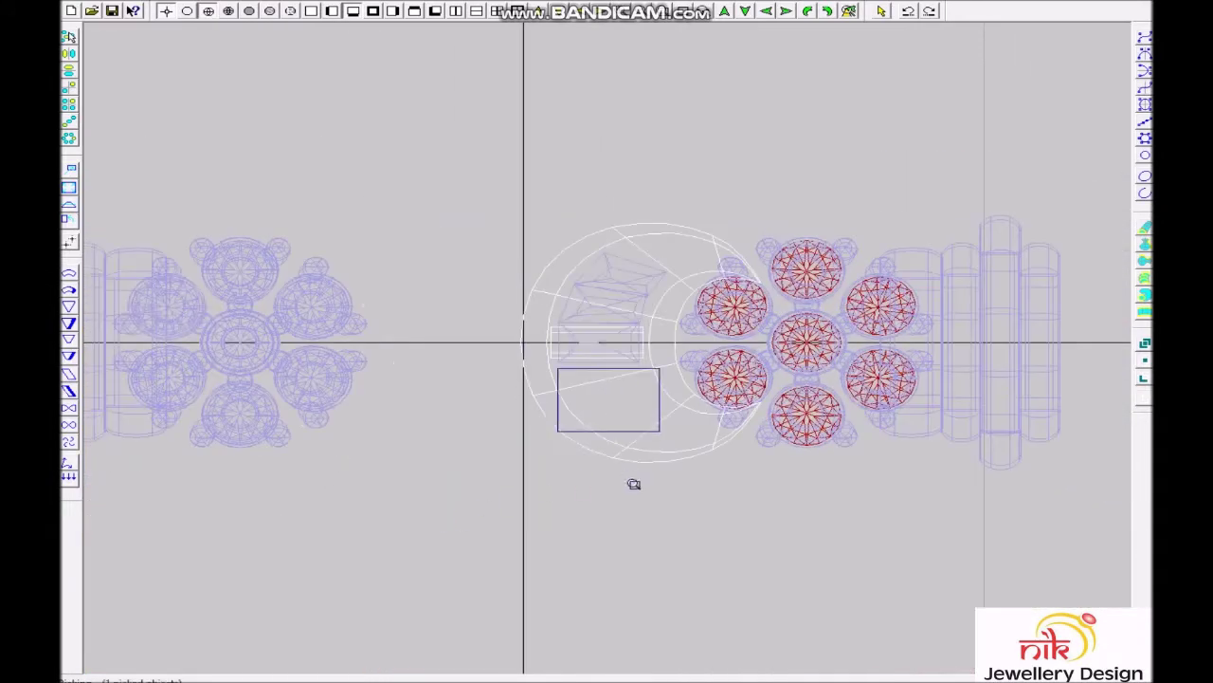
scroll(626, 464, up, 2)
scroll(664, 360, down, 1)
scroll(635, 417, down, 2)
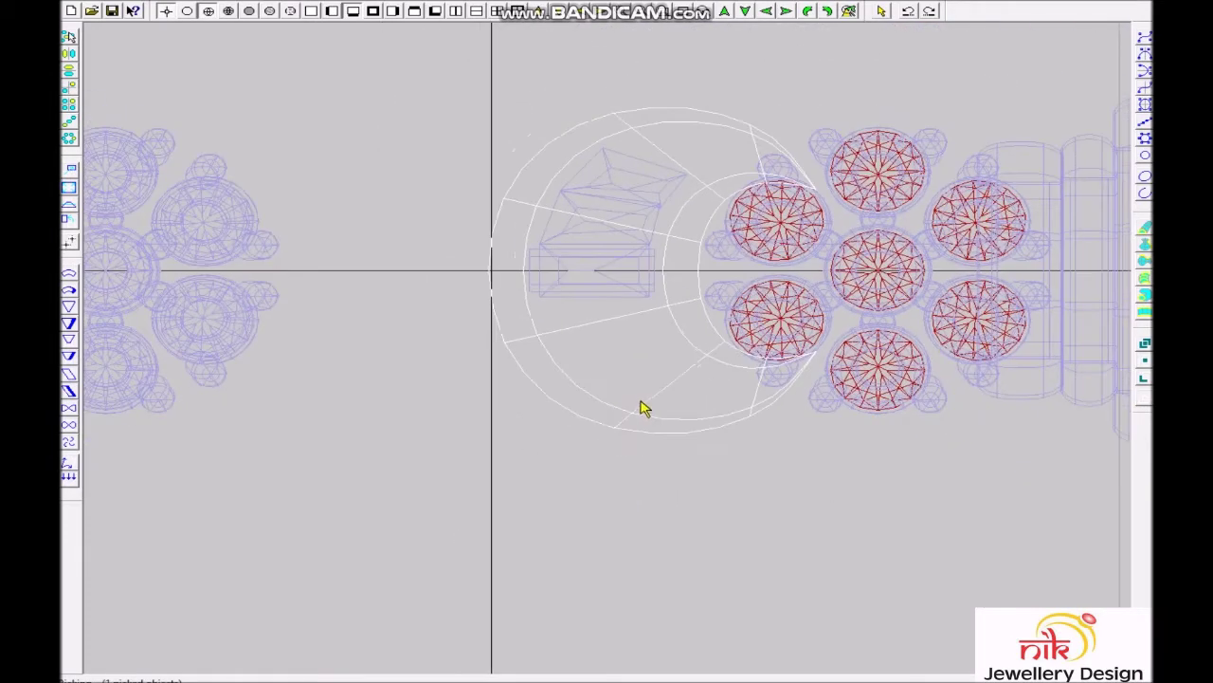
scroll(670, 306, up, 4)
scroll(654, 301, up, 1)
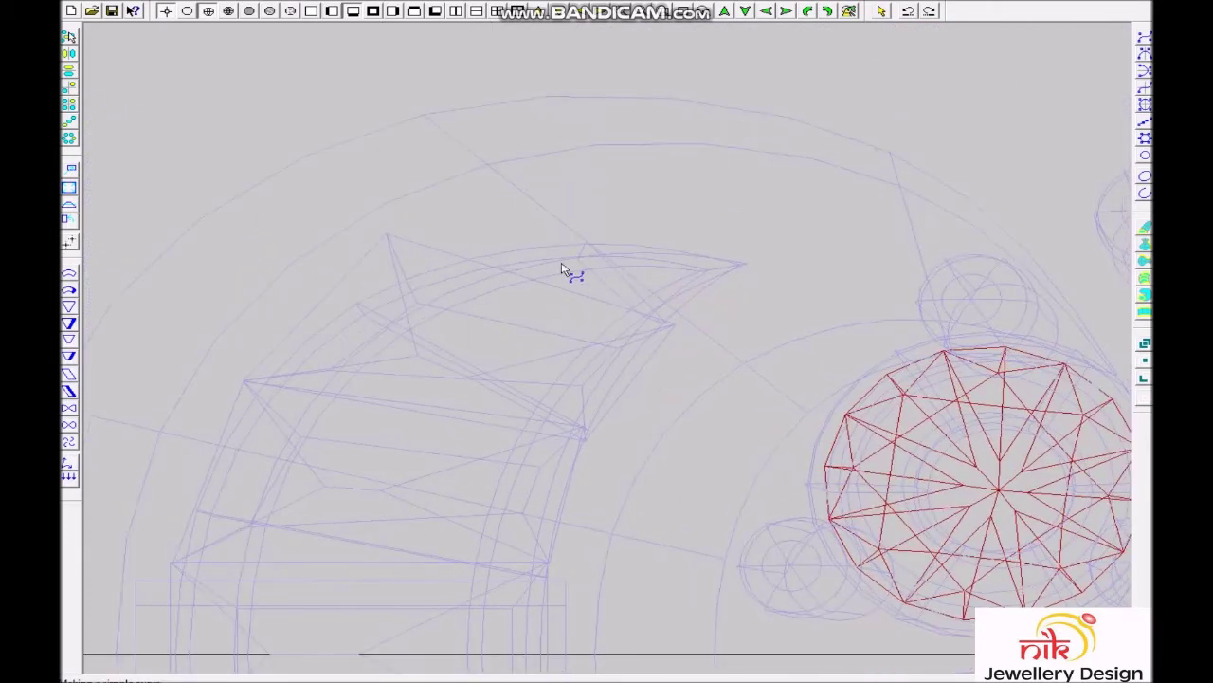
Draw a four-point line above the baguette stones and extrude it into a vertical surface.
click(453, 243)
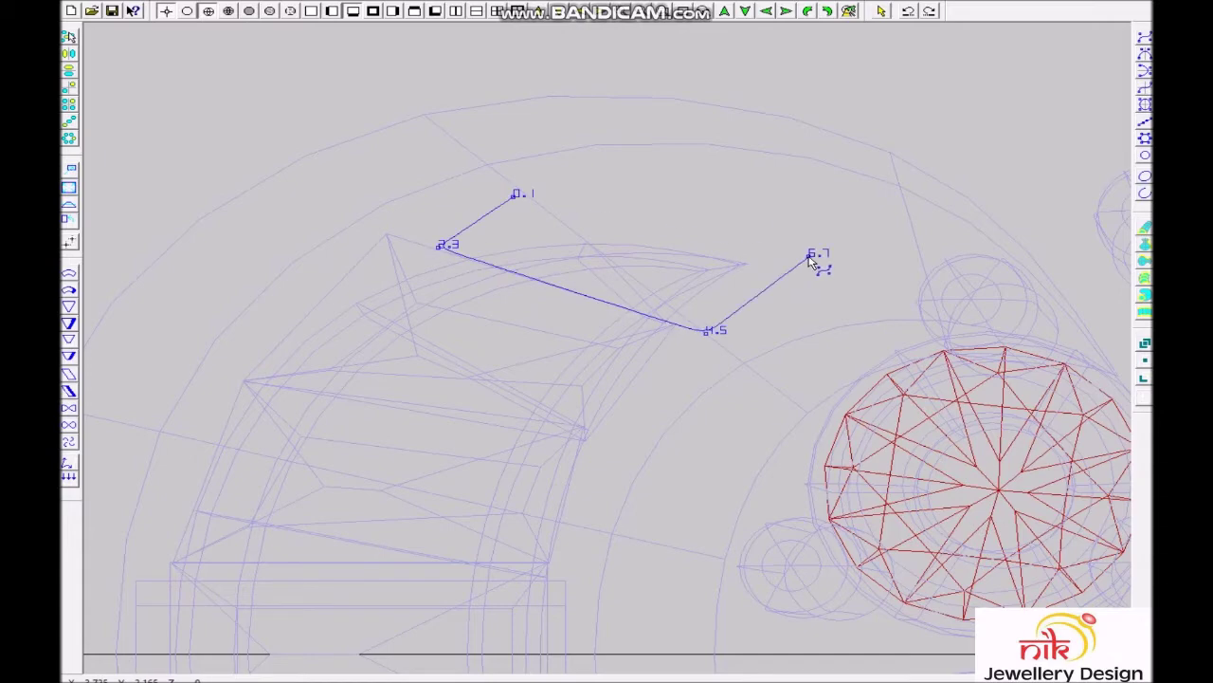
right_click(775, 260)
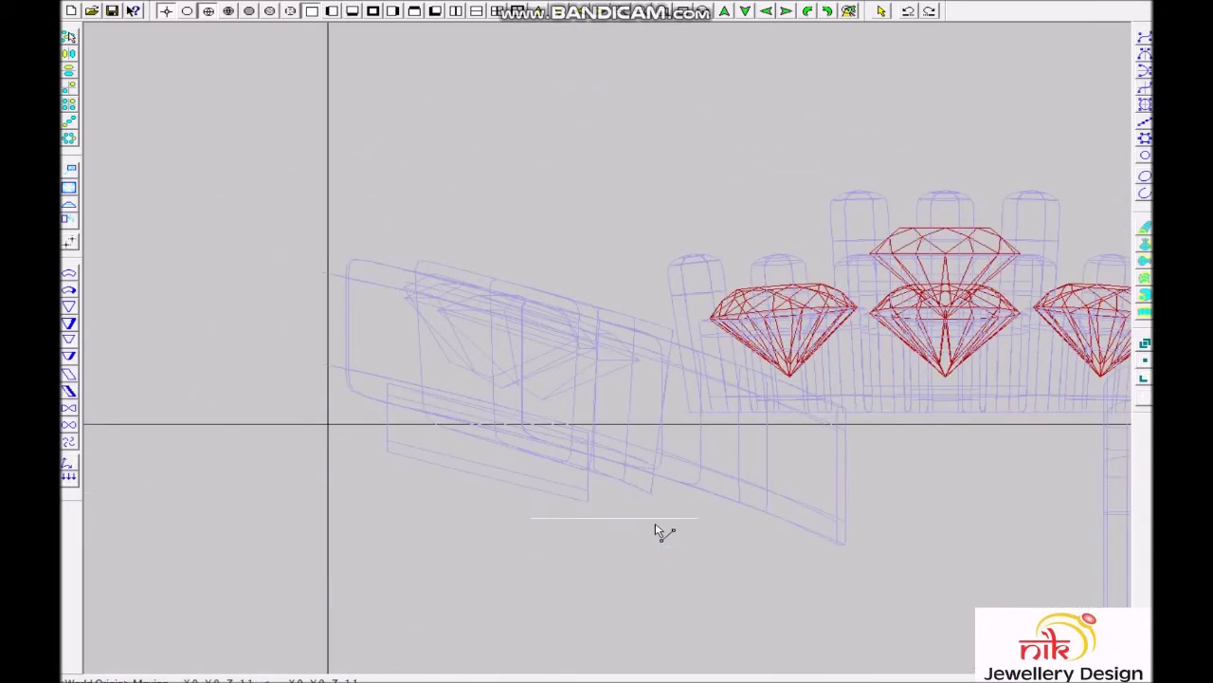
click(664, 529)
click(493, 93)
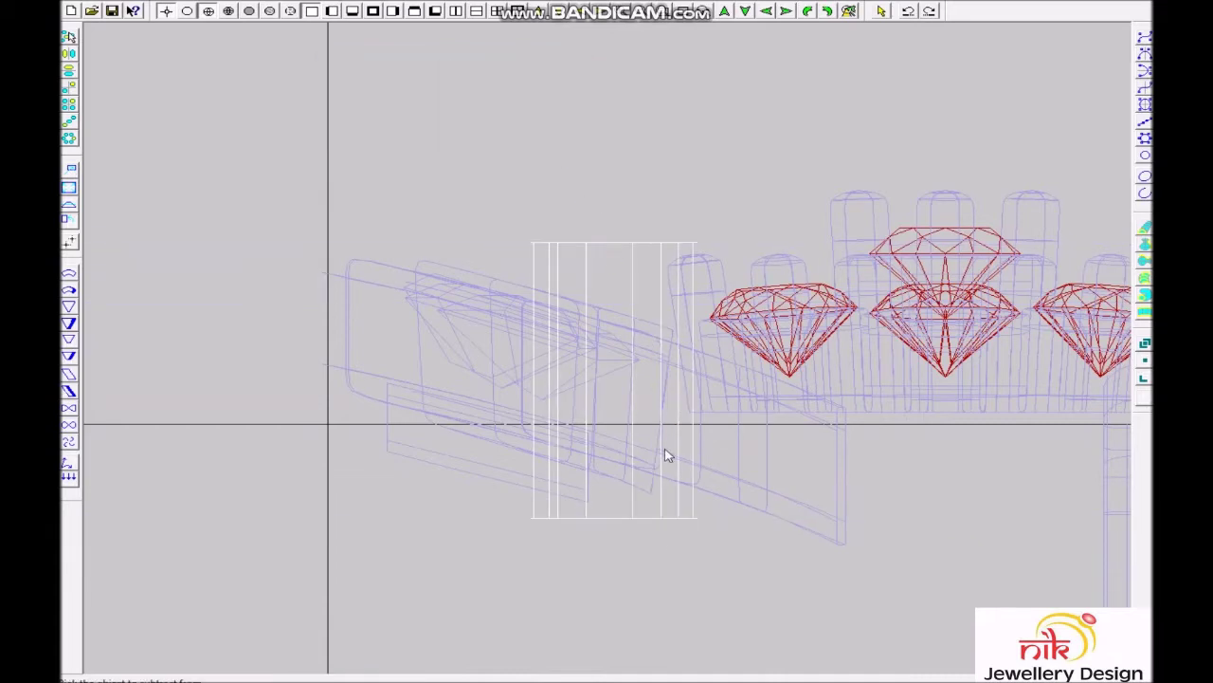
key(F5)
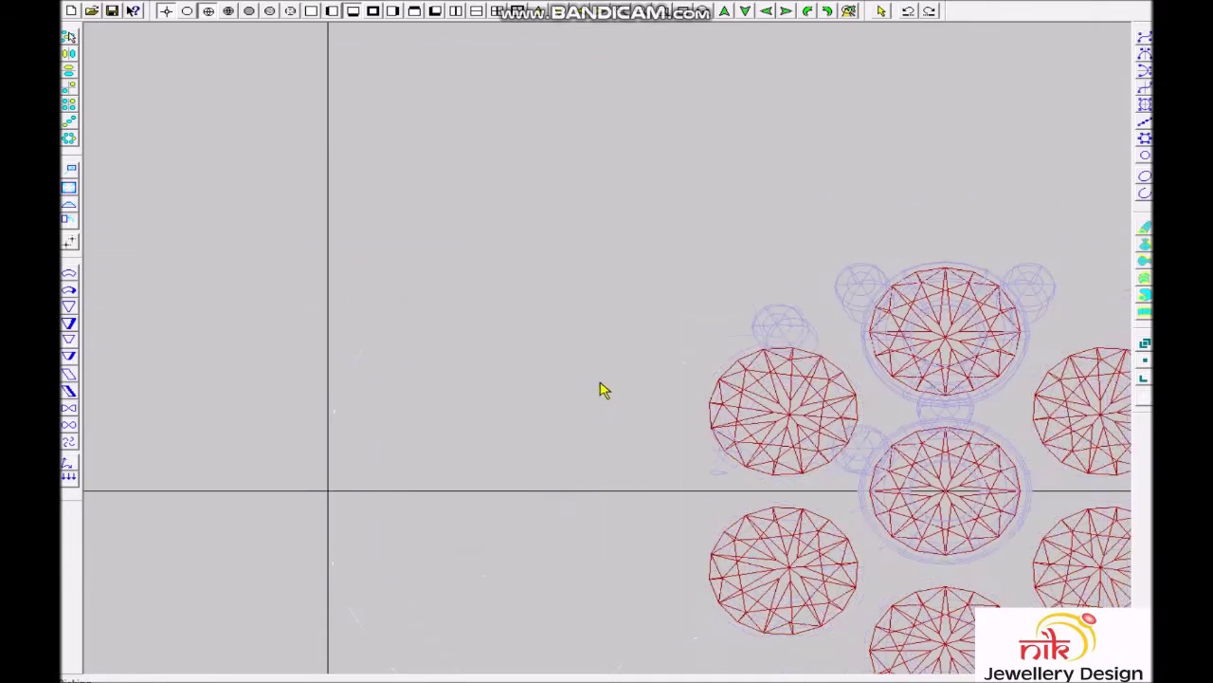
click(567, 401)
Fit the piece, render it shaded, rotate the view, and zoom into the two central links.
key(F2)
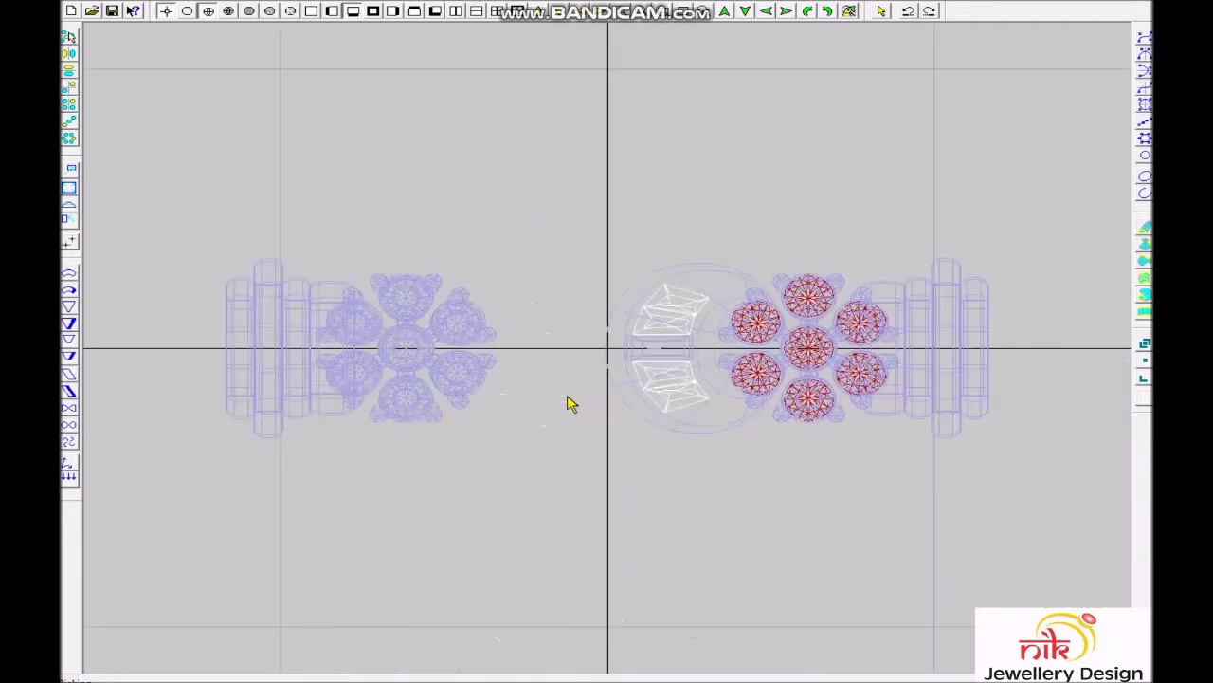
drag(689, 368, 635, 327)
scroll(686, 312, down, 1)
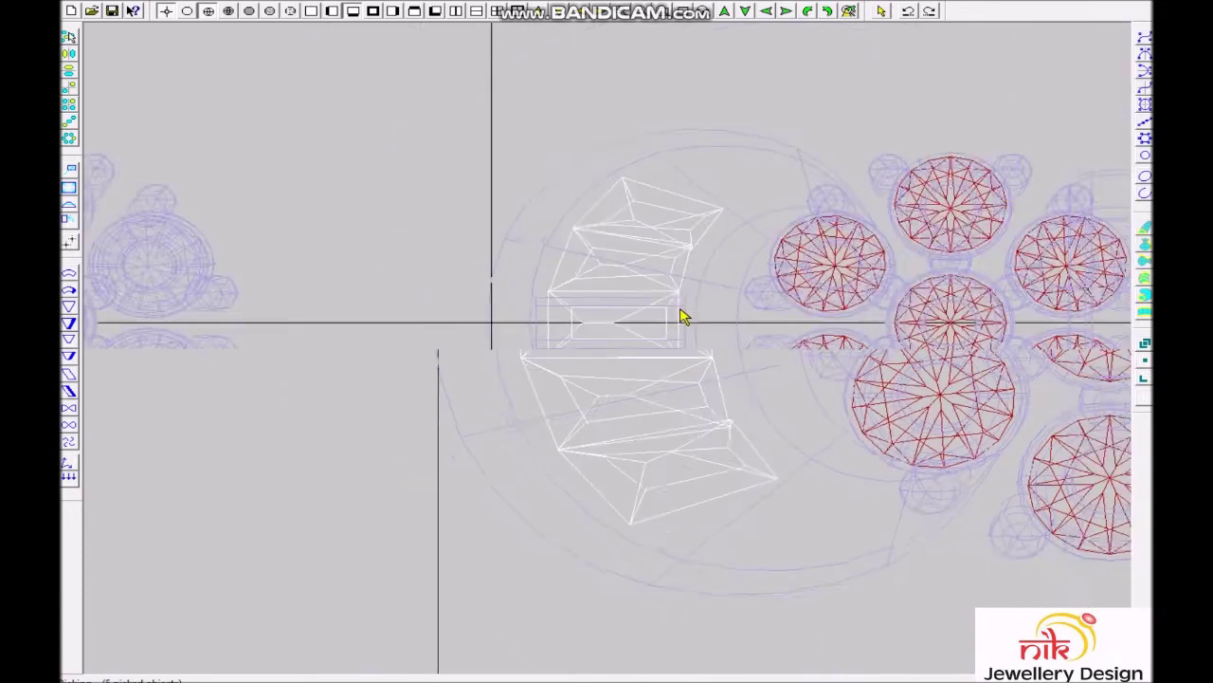
scroll(664, 328, down, 1)
key(F9)
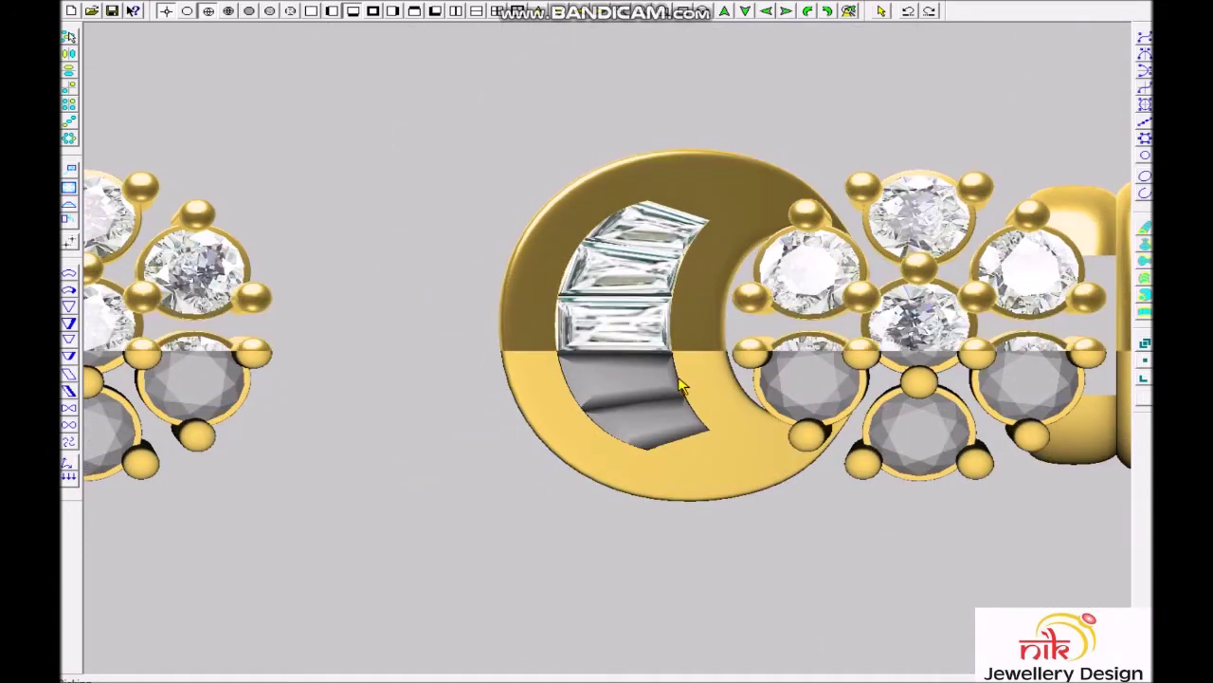
scroll(658, 382, down, 1)
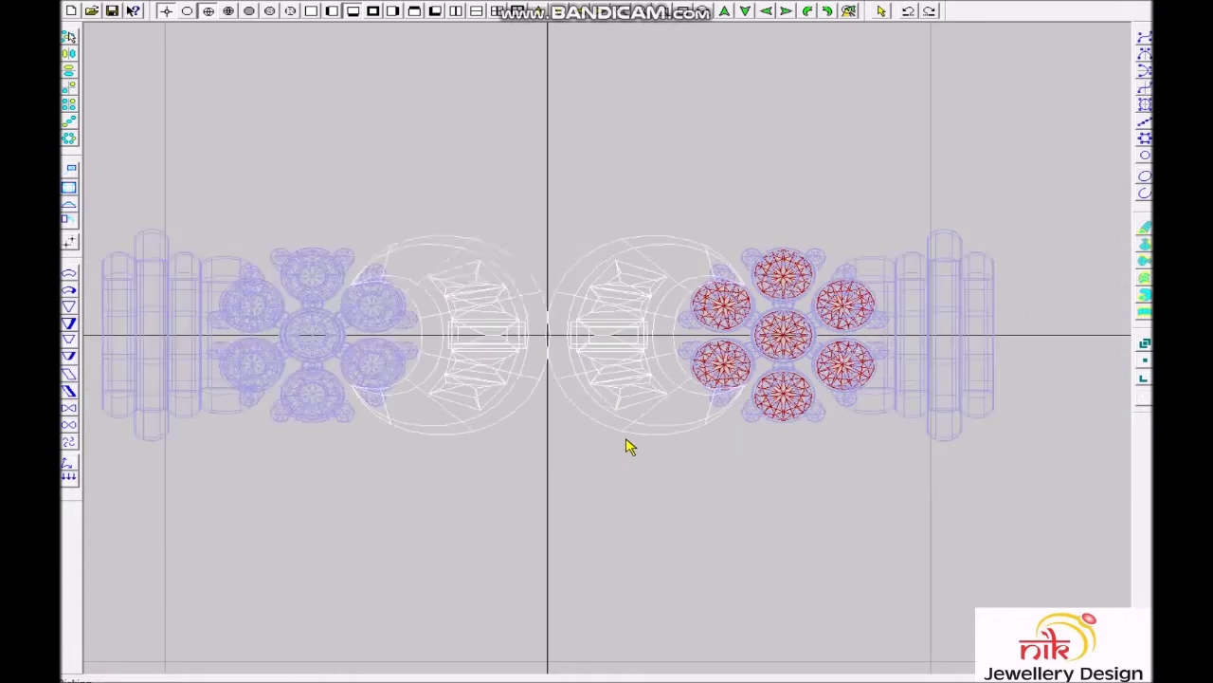
scroll(622, 380, down, 1)
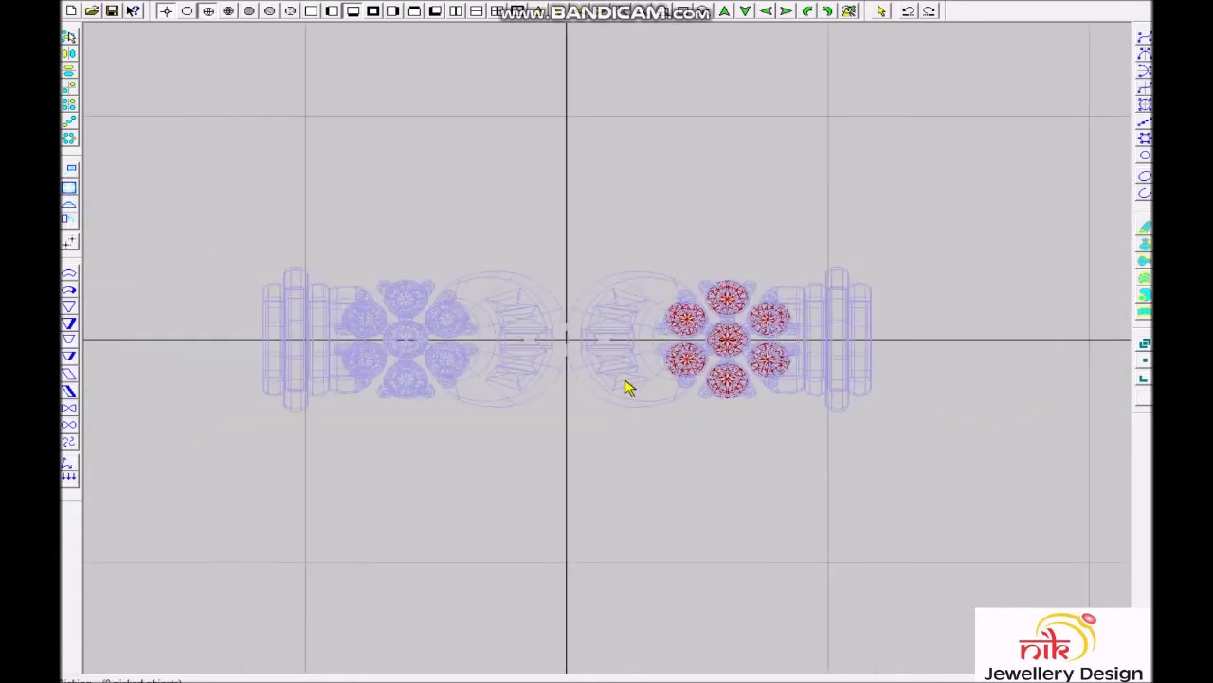
right_drag(626, 387, 663, 387)
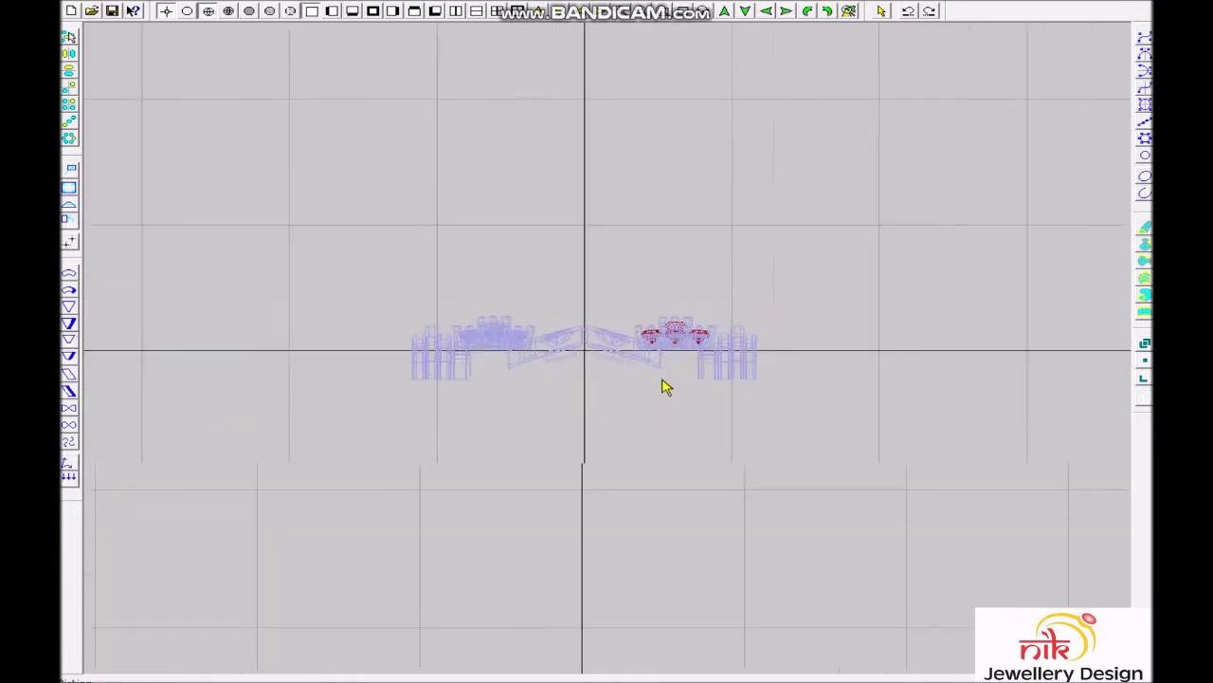
drag(637, 332, 632, 425)
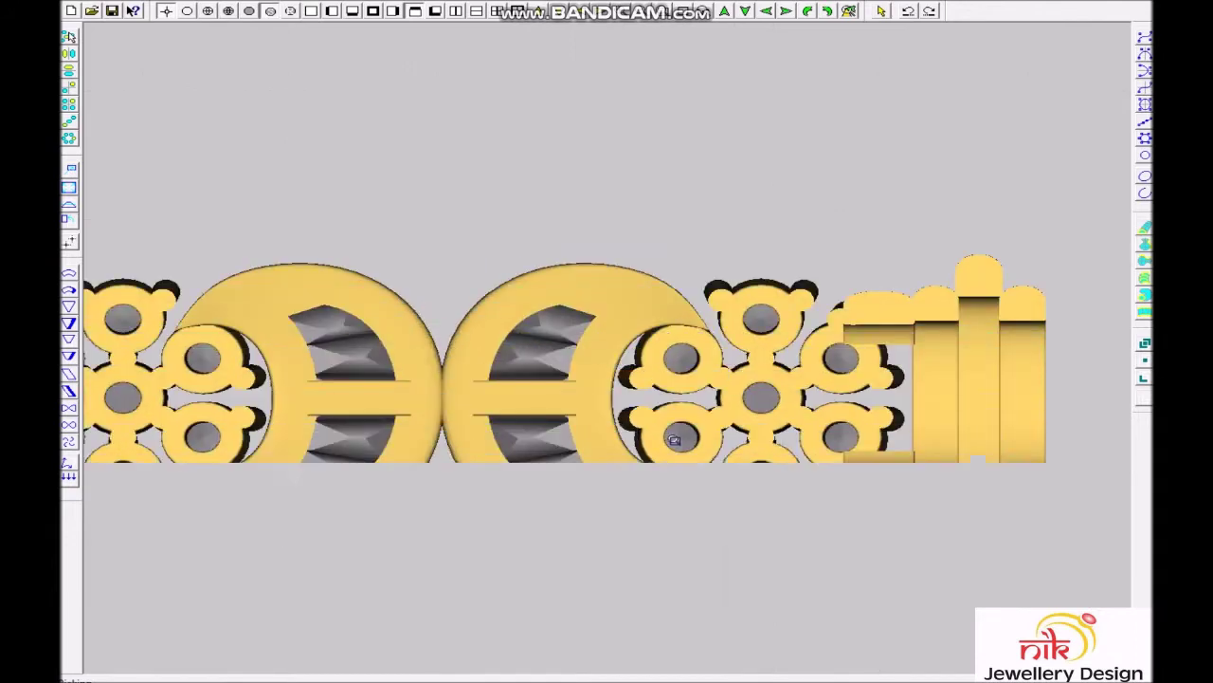
Trace a mirrored curve from the cluster's right end, over the top stone ring, to where the links meet.
mouse_move(669, 442)
right_down()
mouse_move(685, 354)
mouse_move(710, 617)
right_up()
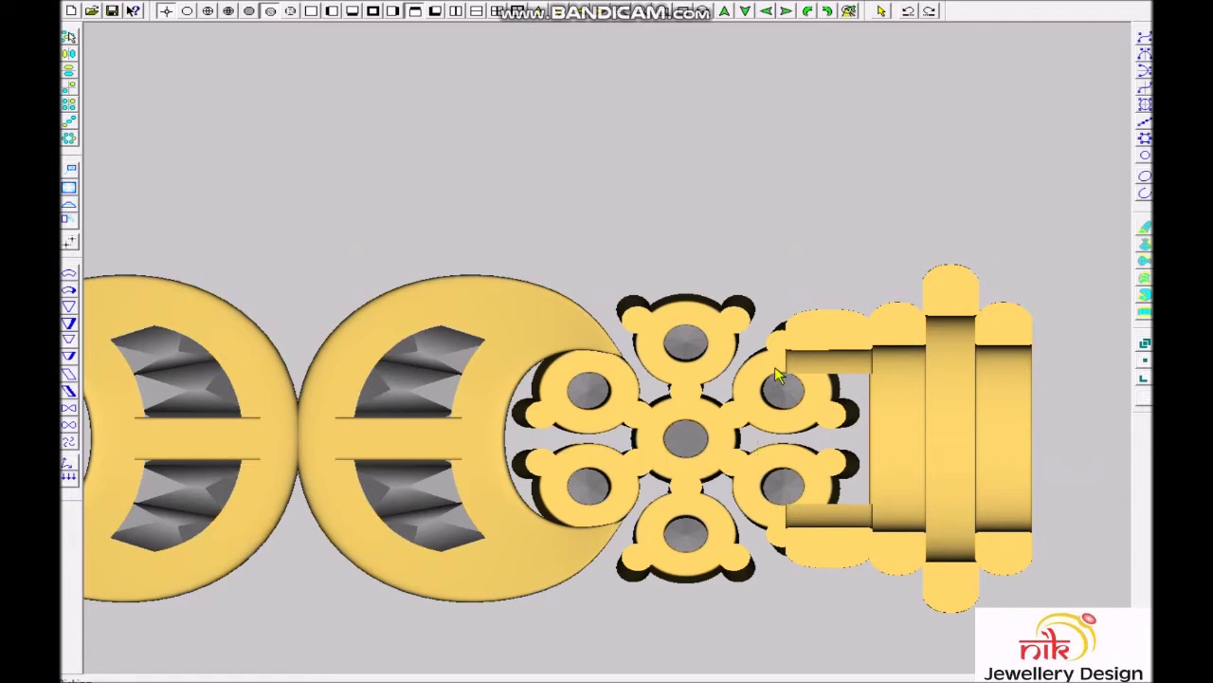
click(788, 330)
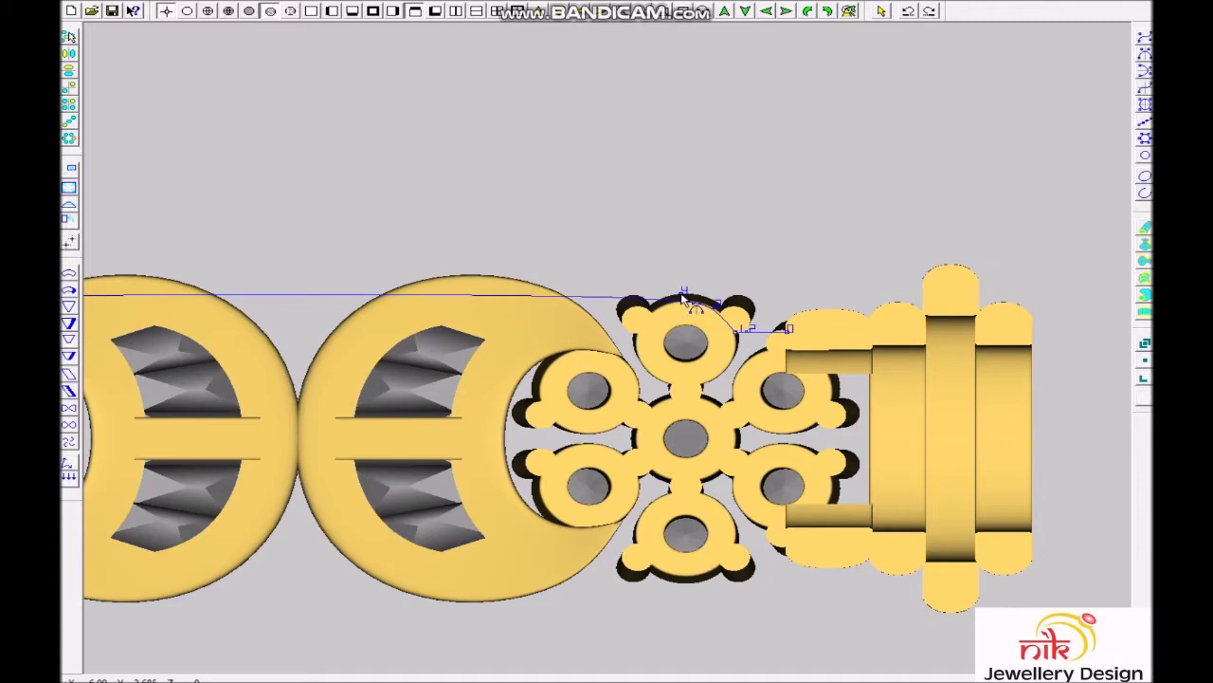
click(653, 316)
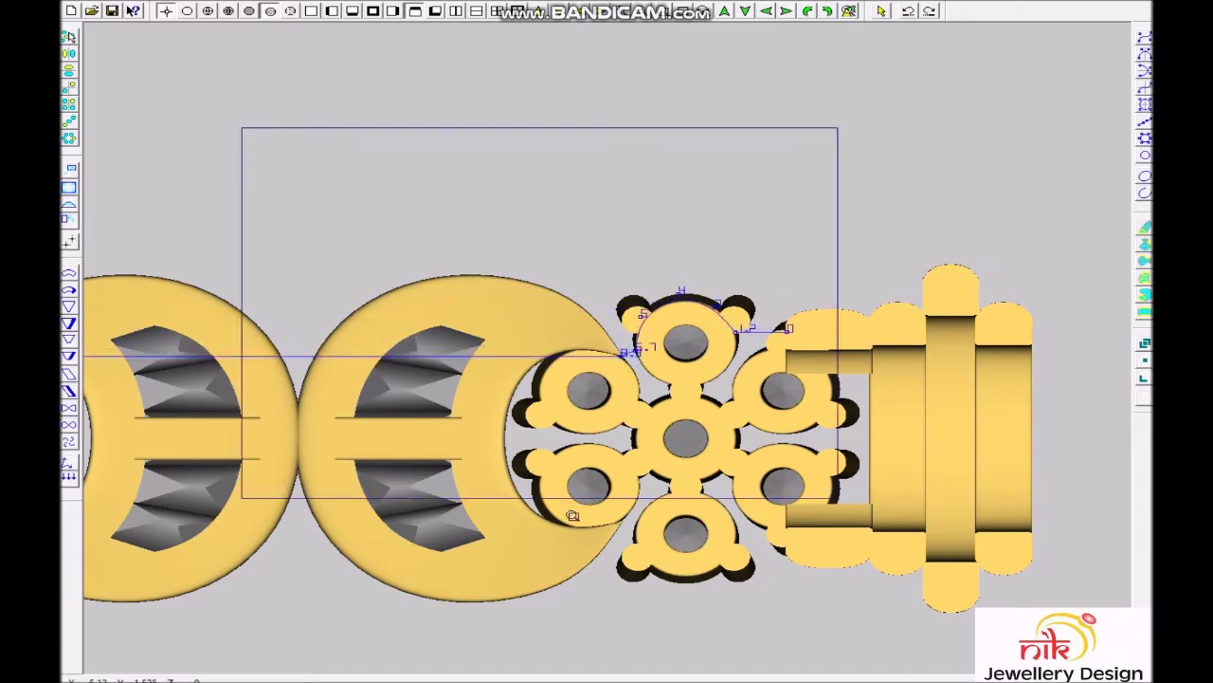
scroll(625, 359, up, 2)
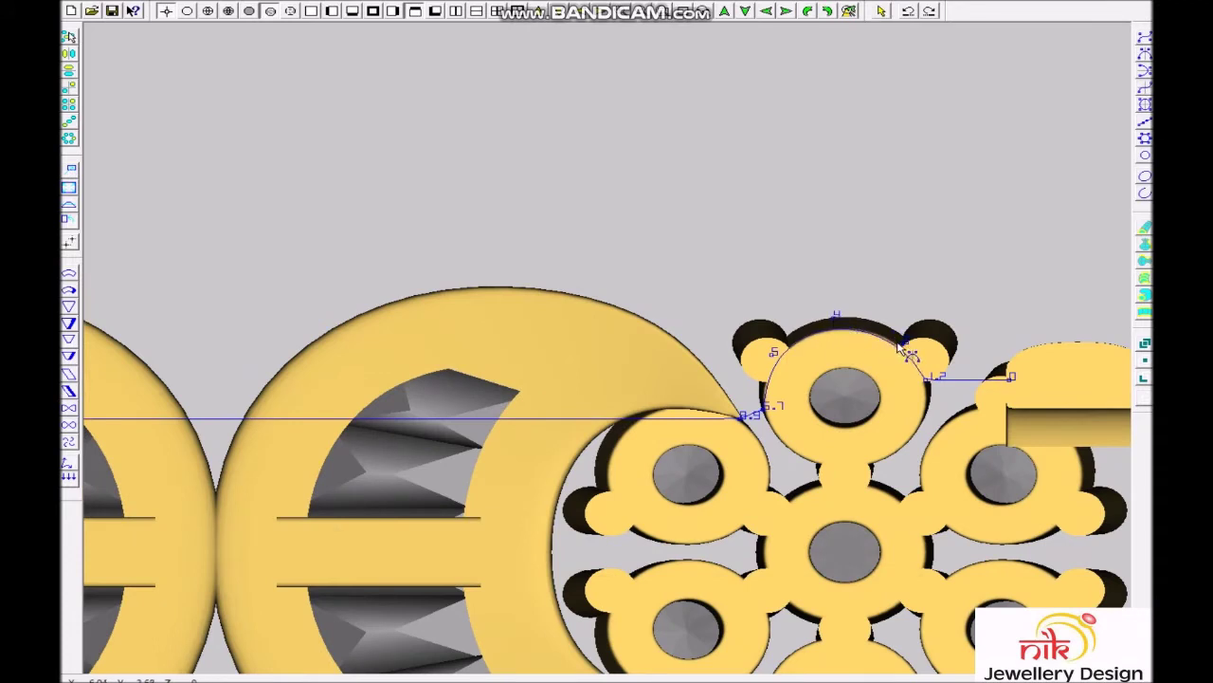
click(704, 358)
click(555, 278)
click(333, 299)
click(251, 422)
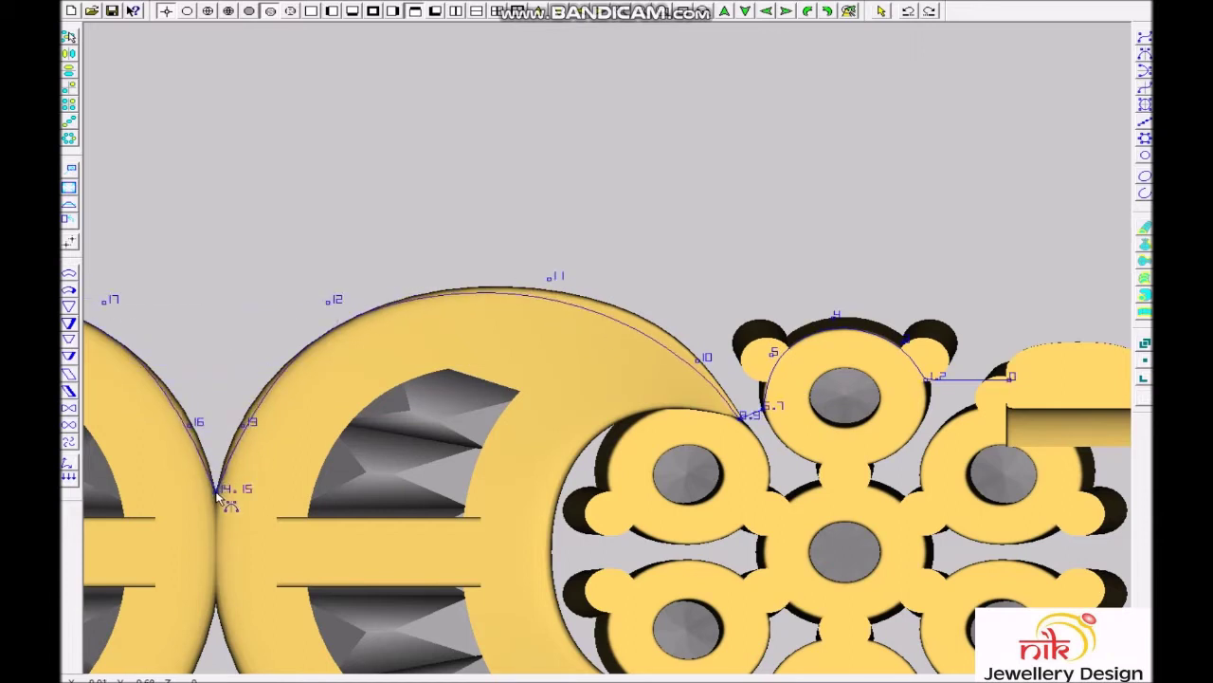
right_click(244, 428)
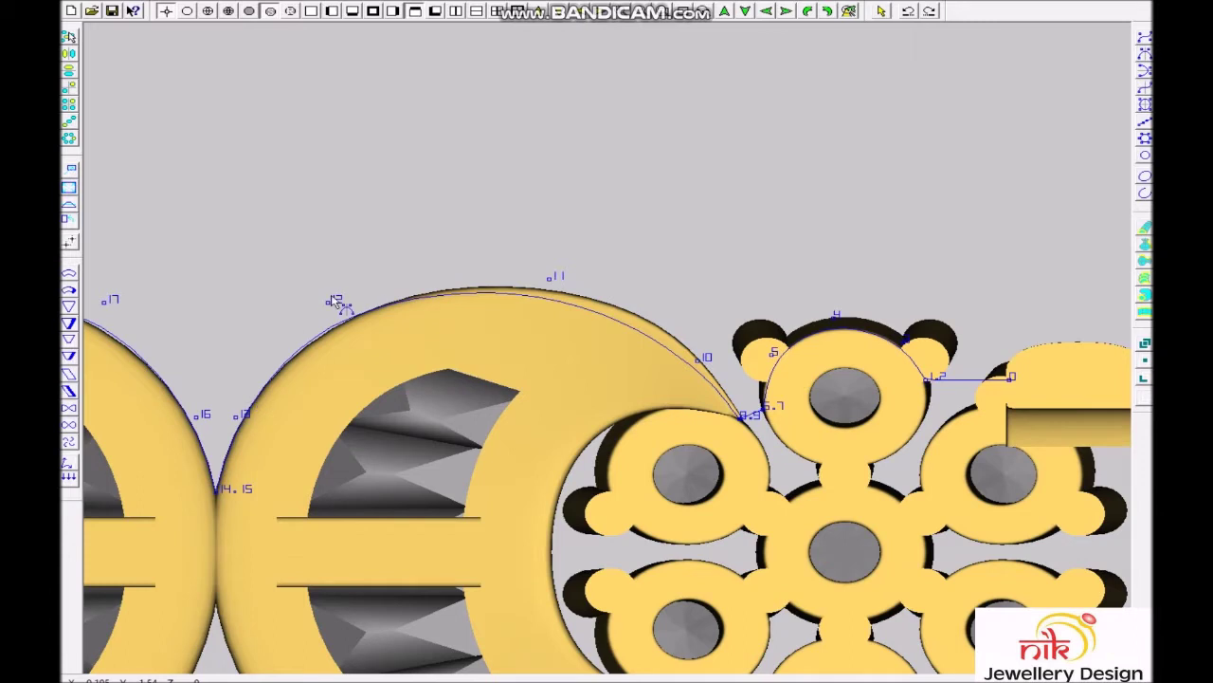
Drag curve points 11 and 10 so the curve hugs the link's outer edge.
click(329, 310)
drag(536, 286, 559, 272)
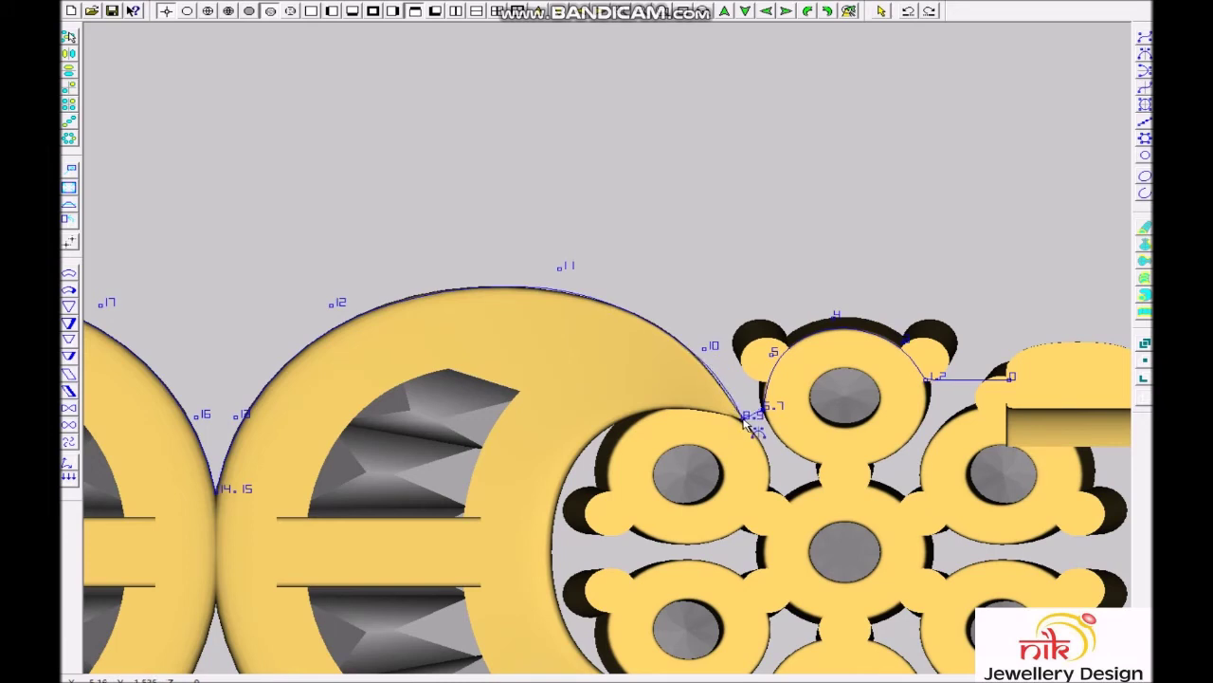
scroll(696, 425, up, 3)
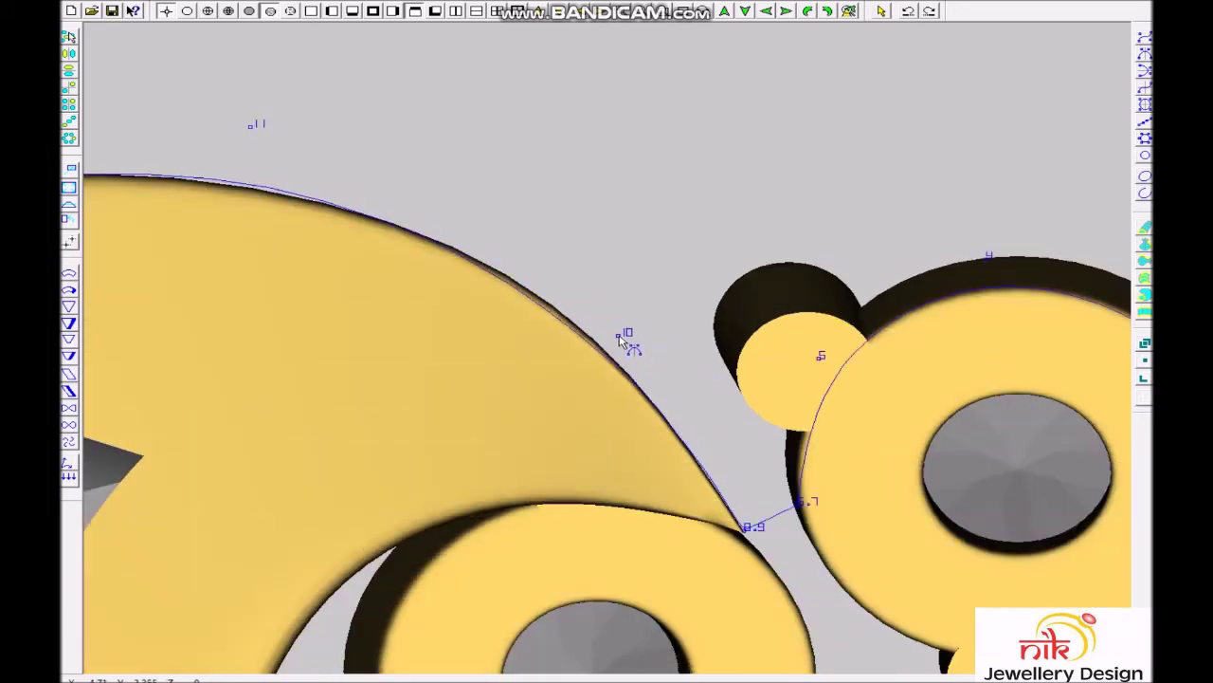
drag(616, 337, 617, 331)
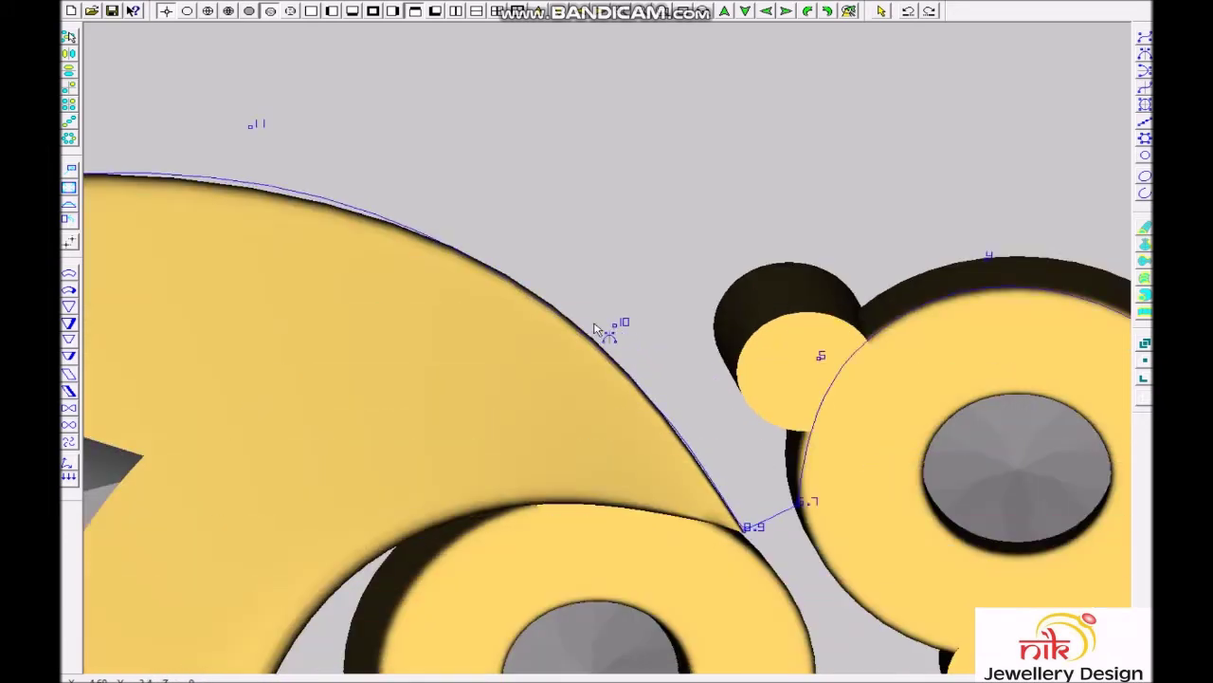
scroll(595, 329, down, 2)
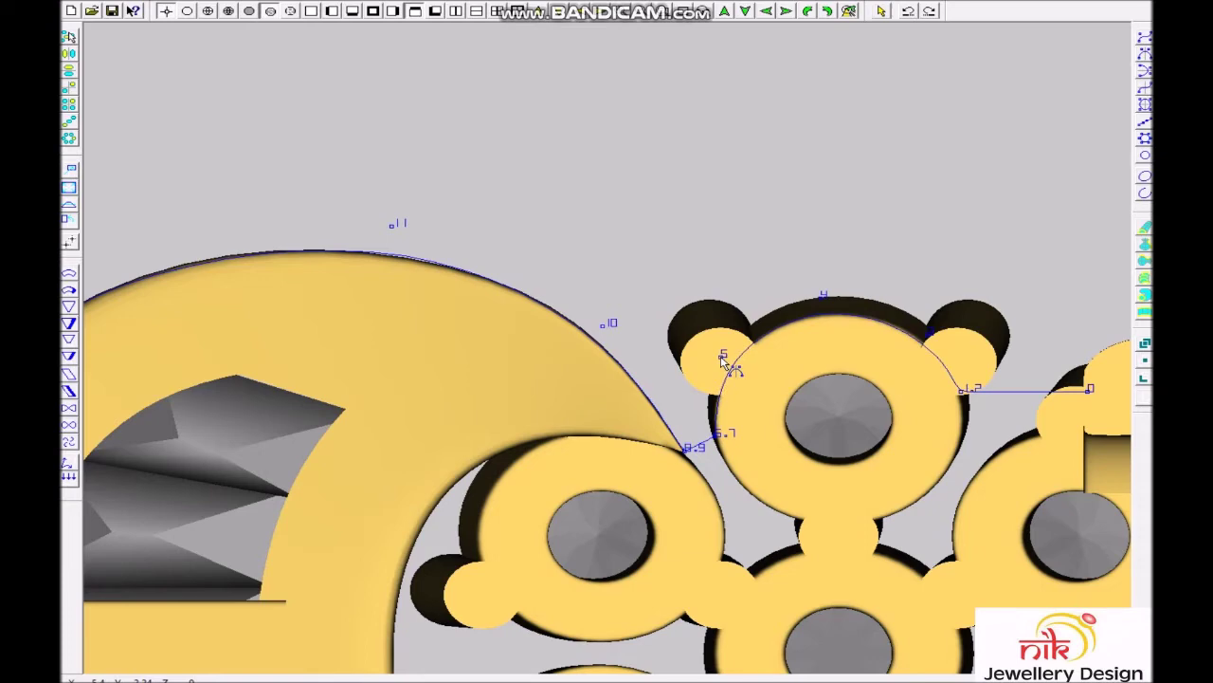
scroll(935, 344, down, 2)
scroll(588, 363, down, 2)
scroll(563, 506, down, 2)
scroll(679, 458, up, 2)
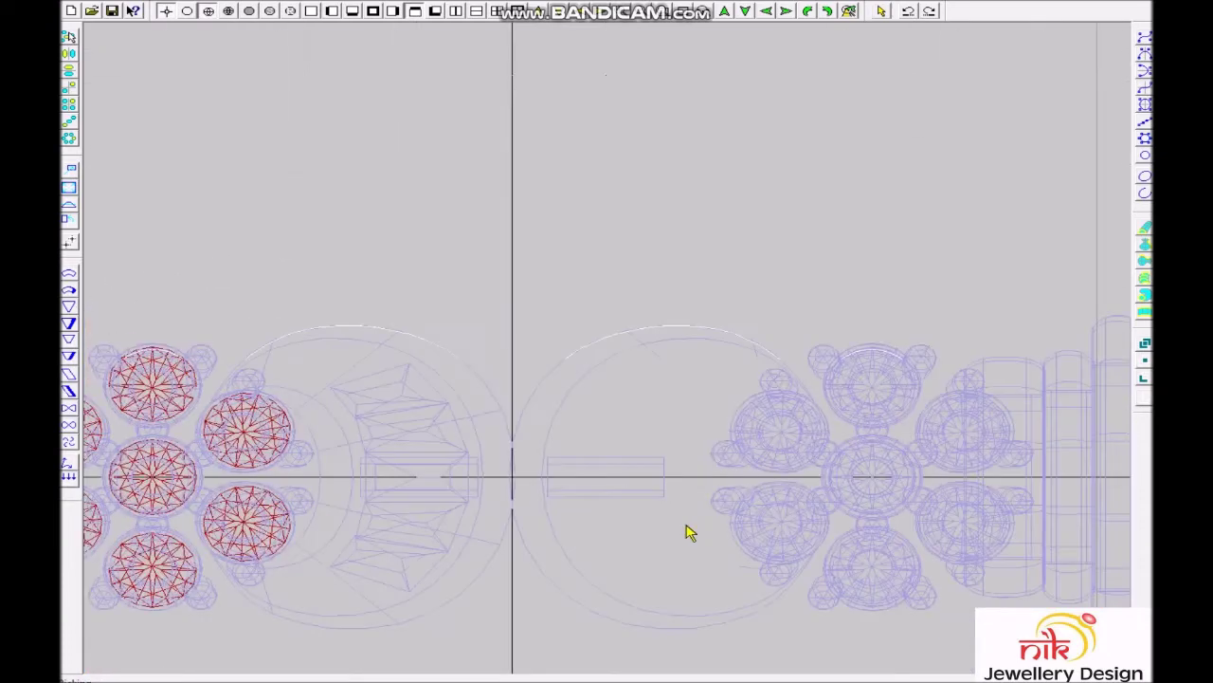
Create 0.7 offset curves and lift the original curve's central V points into a shallow U.
key(Return)
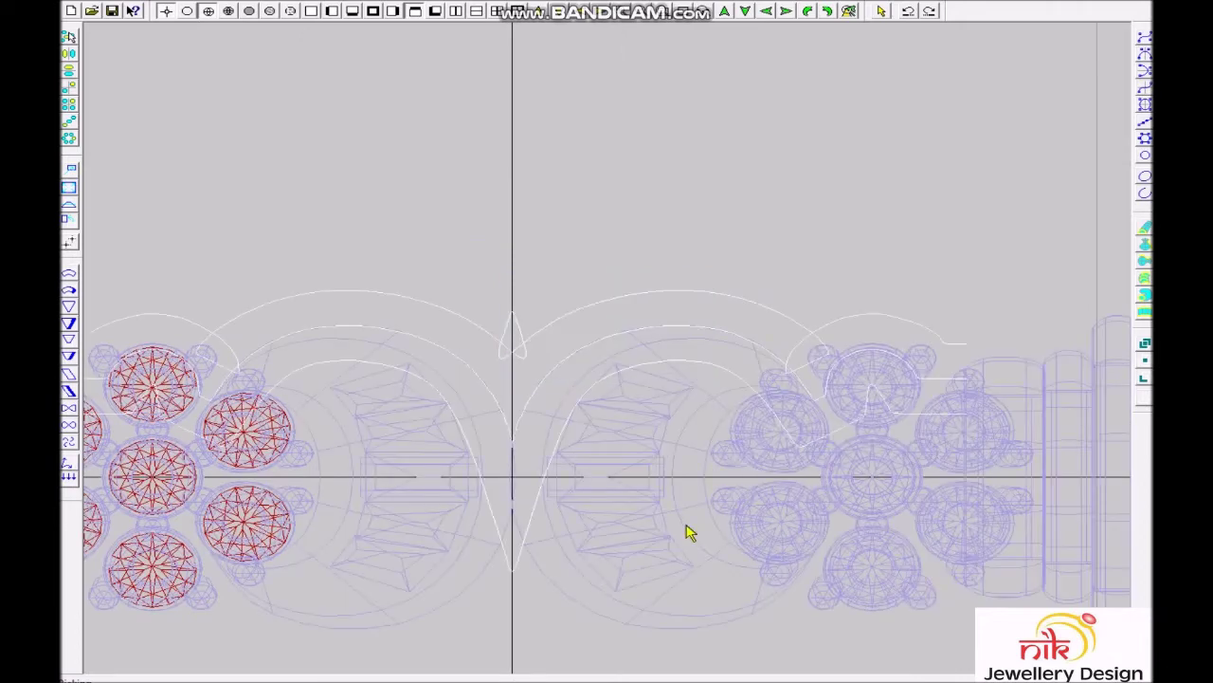
click(523, 356)
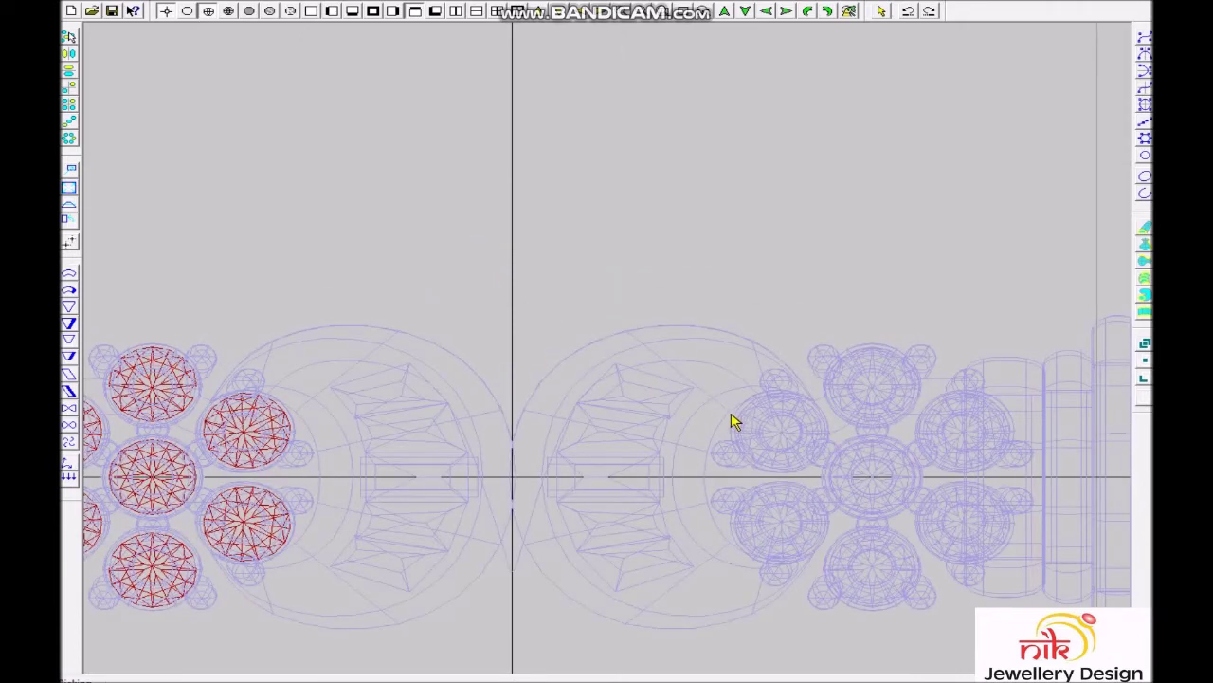
click(706, 368)
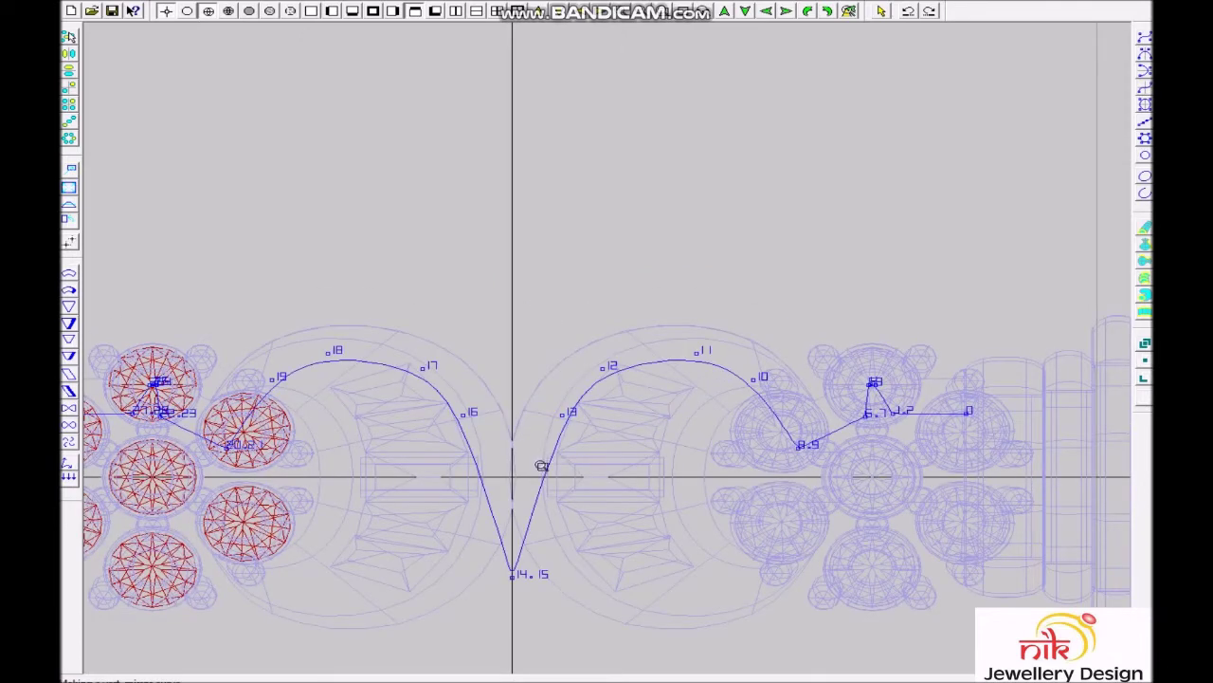
scroll(544, 449, up, 3)
drag(561, 559, 611, 368)
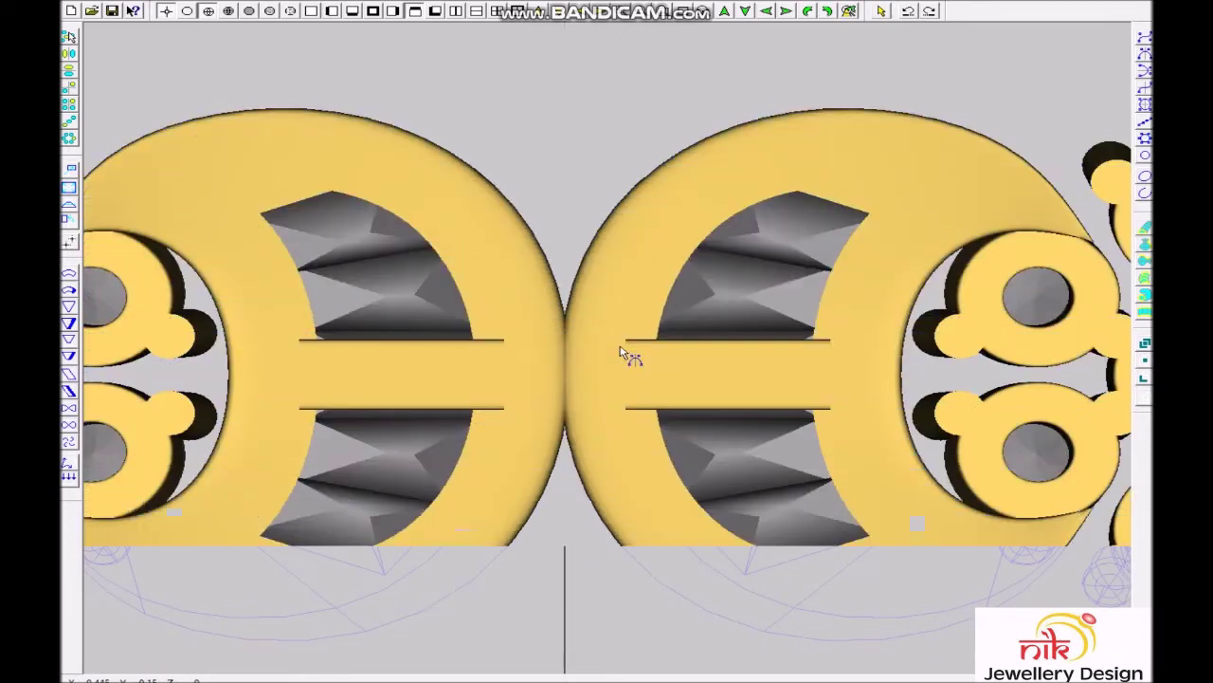
scroll(618, 358, down, 3)
right_click(627, 347)
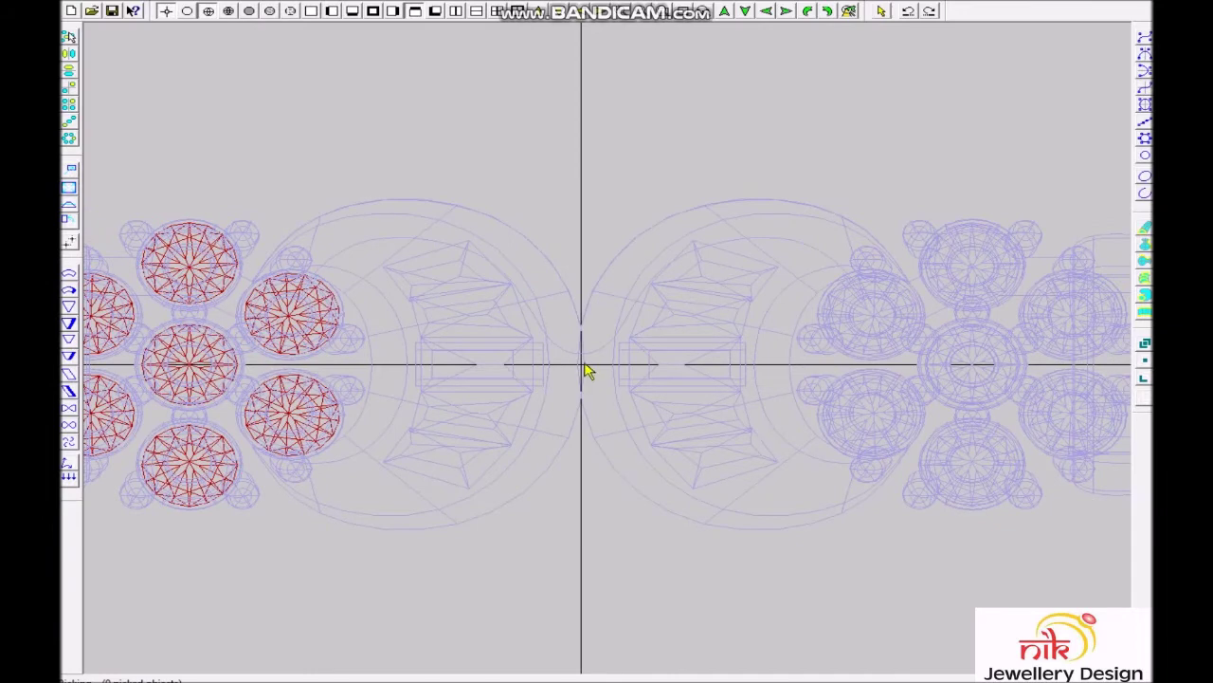
Select the edited curve and turn to a front view of the bangle.
click(651, 379)
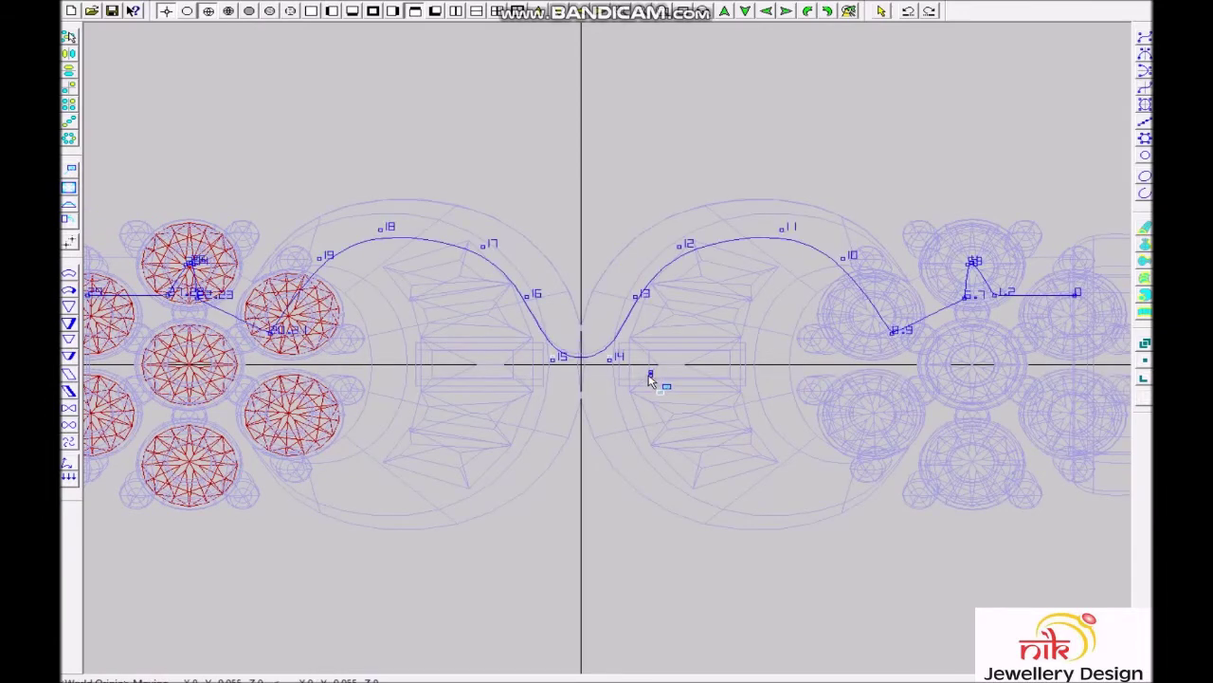
scroll(741, 355, down, 2)
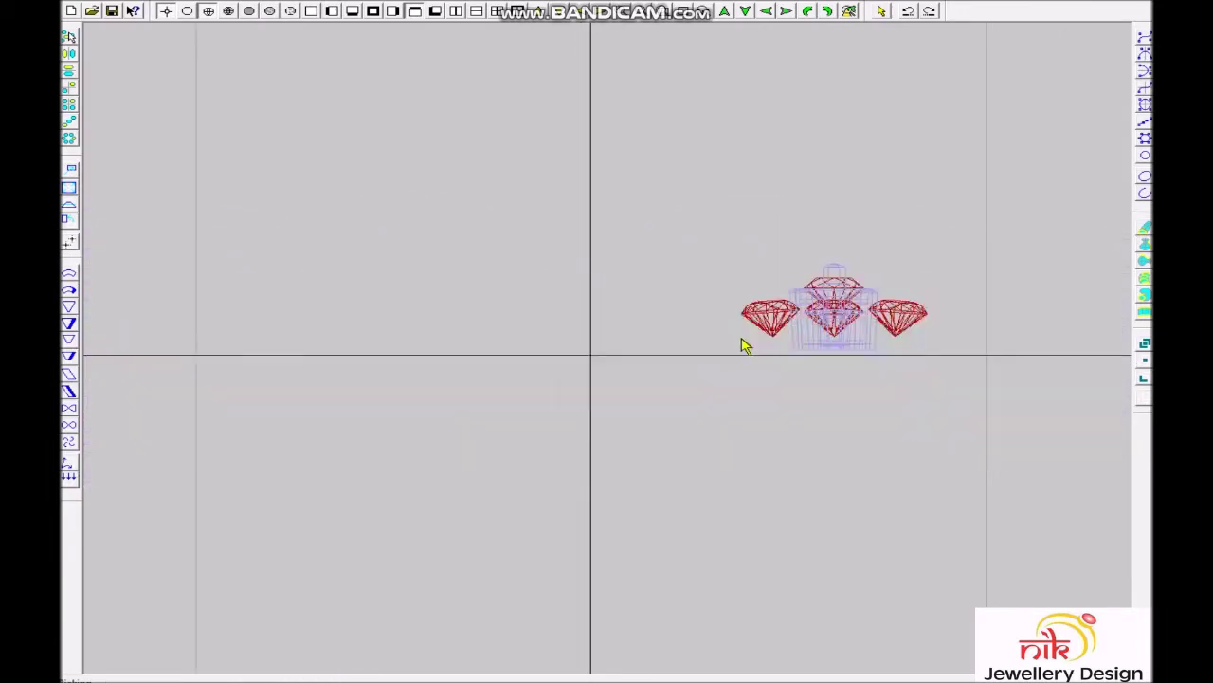
scroll(693, 506, up, 2)
drag(735, 453, 737, 586)
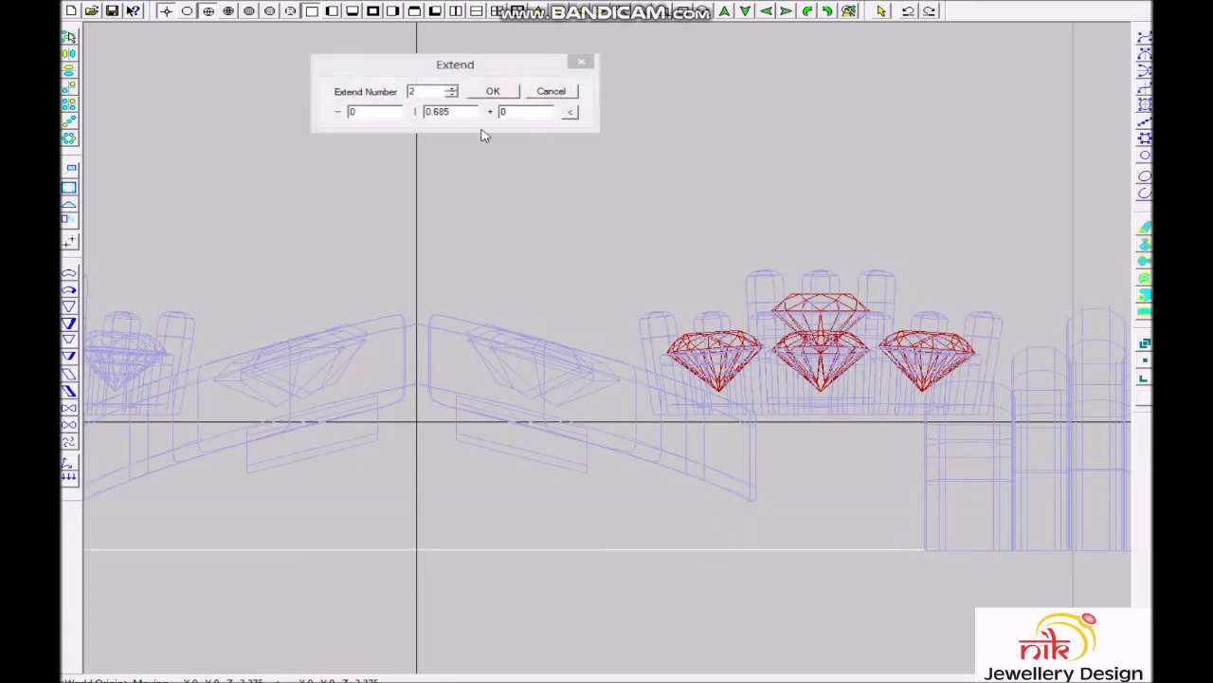
Apply the 2-copy, 0.685 extend and pick both offset curves to finish it.
key(Return)
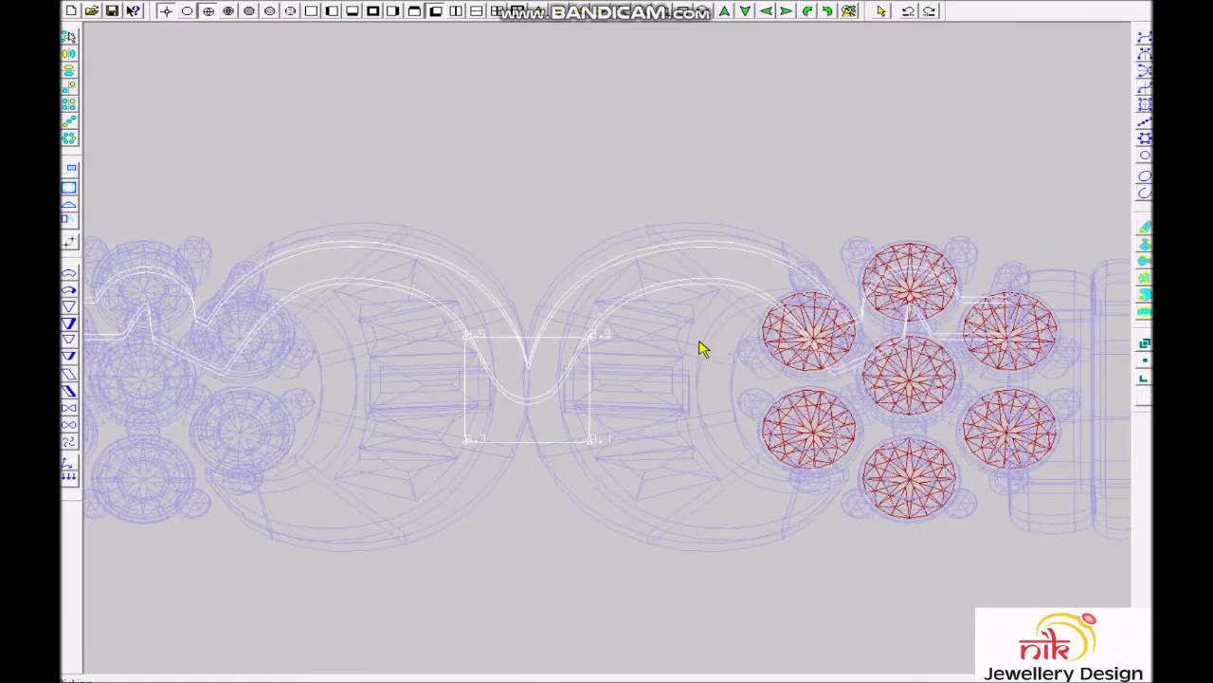
click(703, 212)
click(711, 256)
right_click(548, 337)
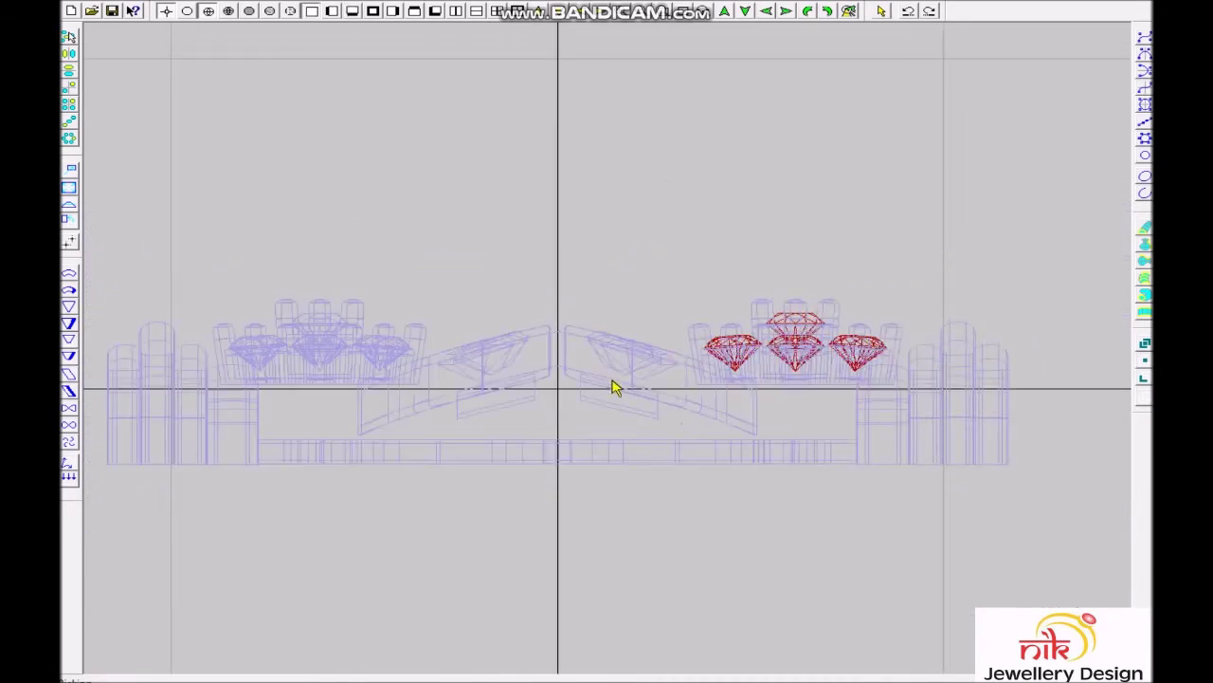
Zoom out and preview the whole bangle as a shaded render, then return to wireframe.
scroll(813, 450, up, 5)
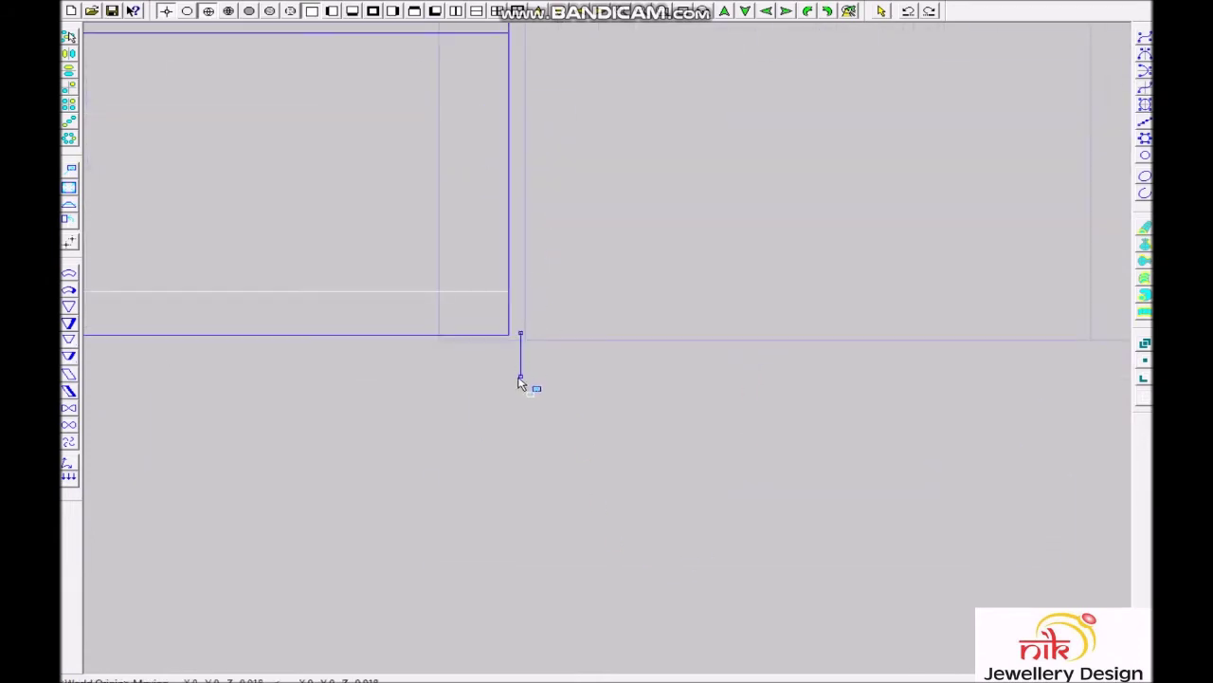
right_click(522, 369)
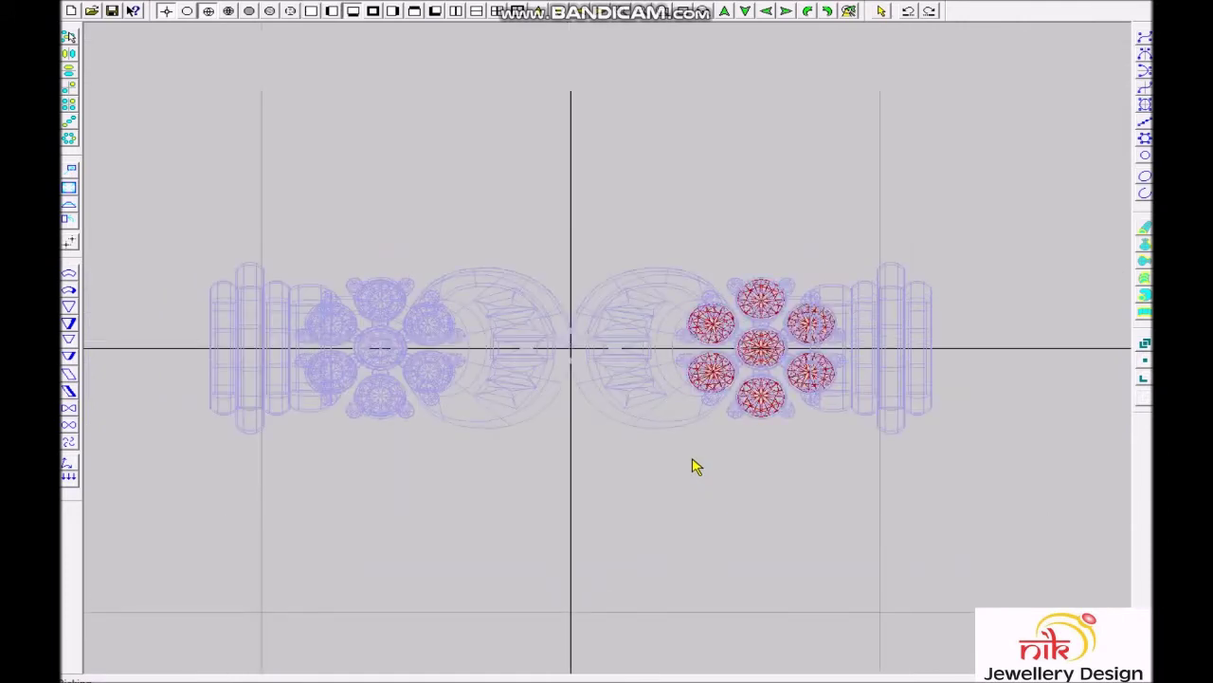
key(ctrl+r)
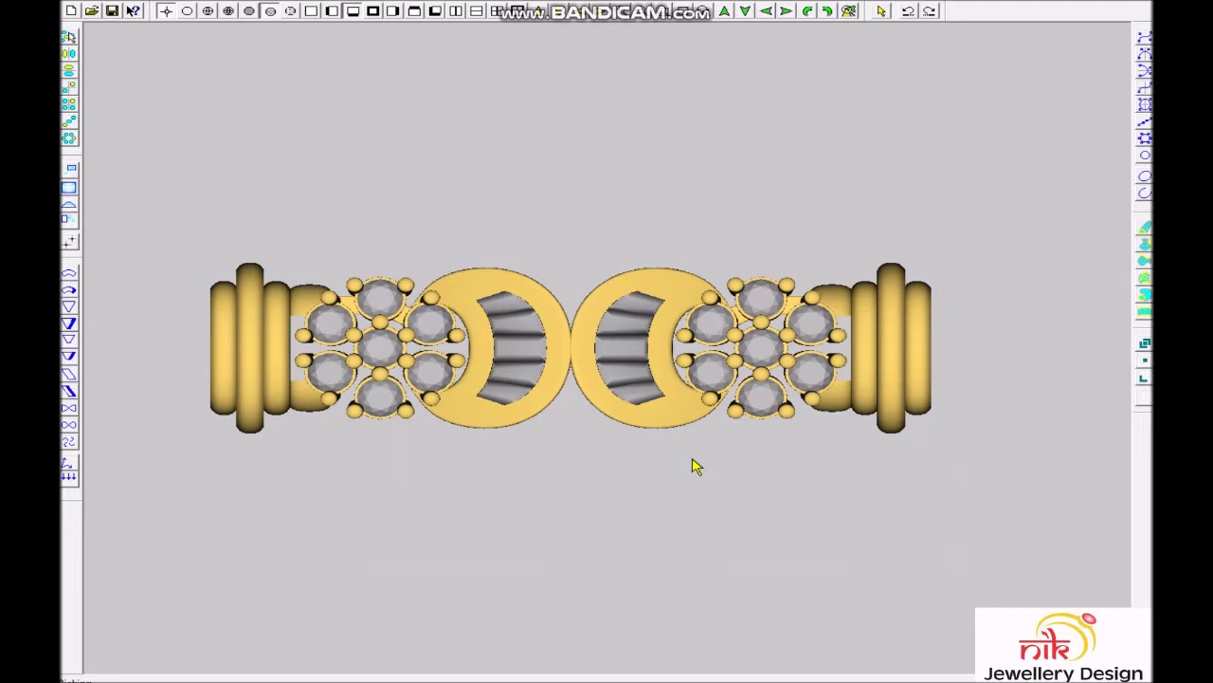
key(Escape)
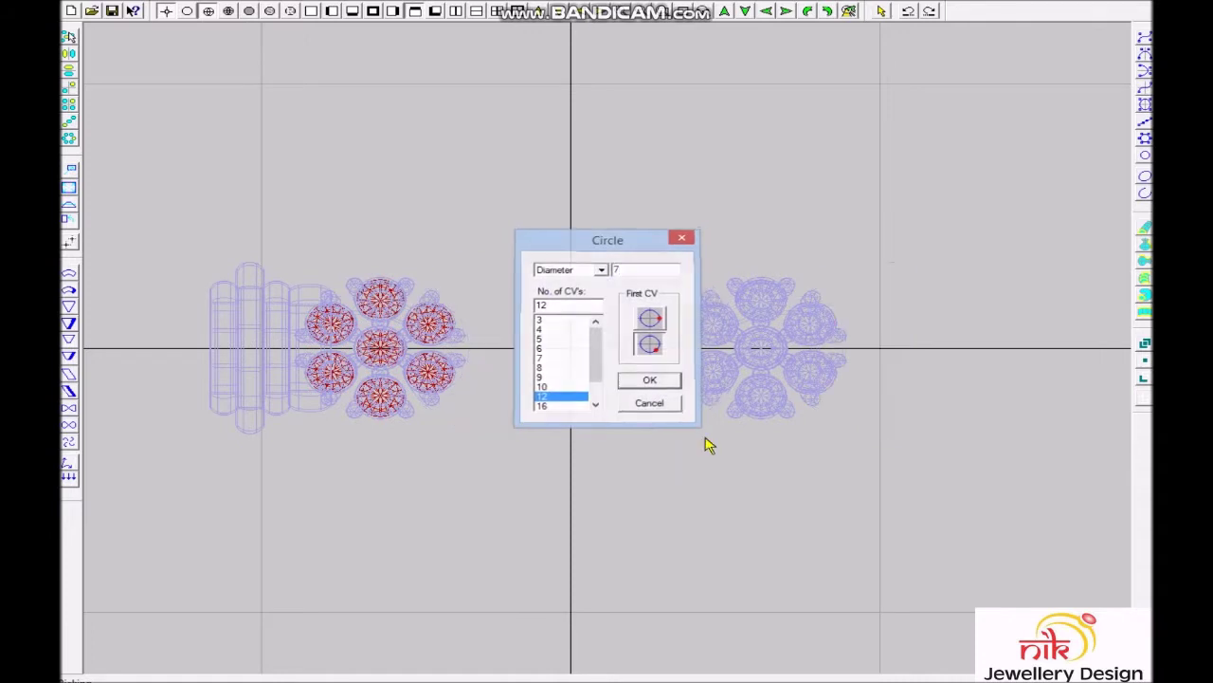
Add a 12-CV circle of diameter 7 and place the working origin at the gem cluster.
key(Return)
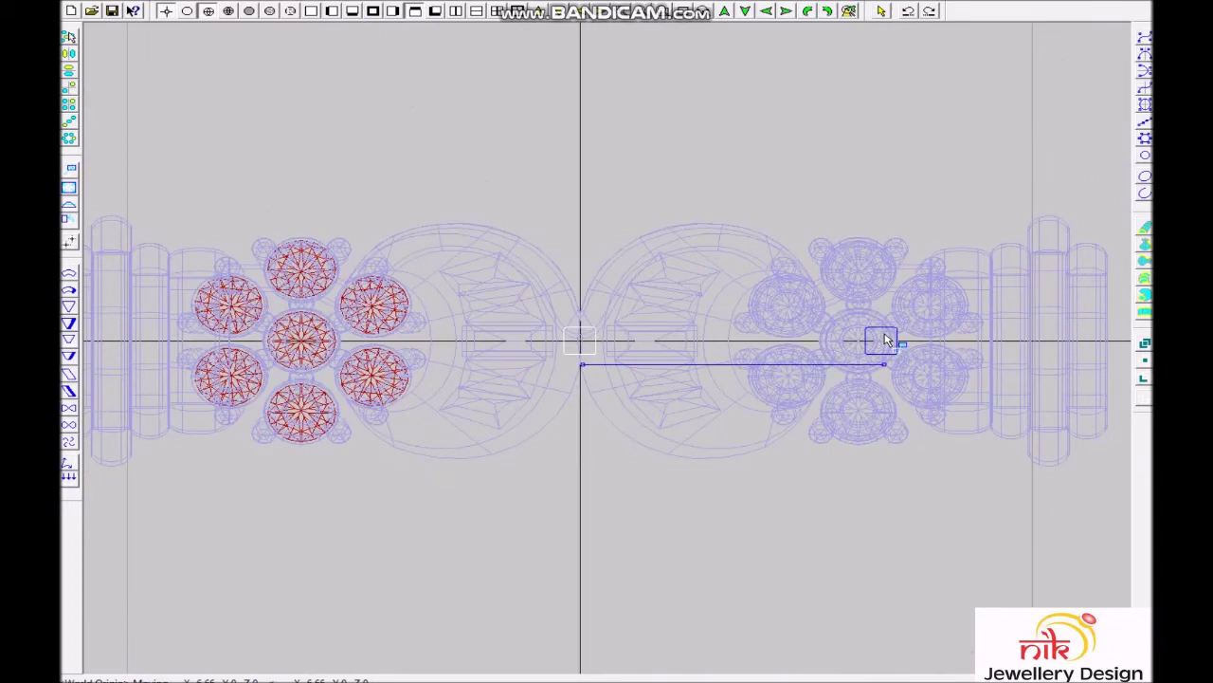
scroll(875, 320, up, 5)
scroll(699, 390, up, 3)
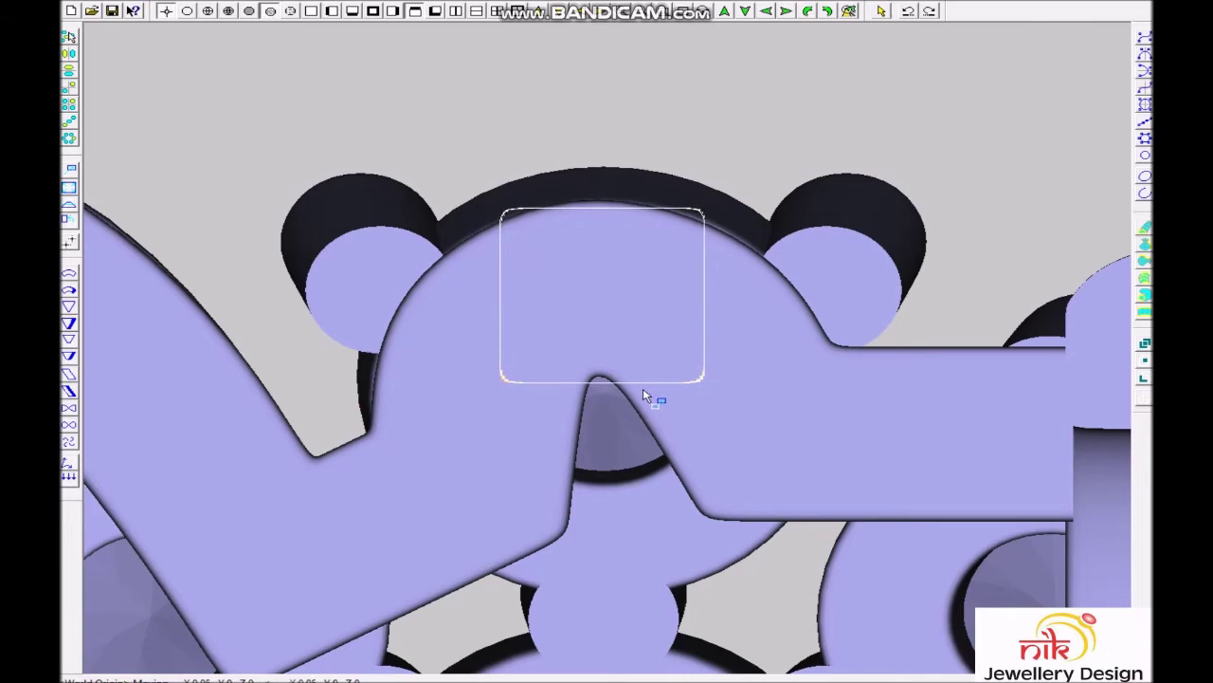
click(645, 396)
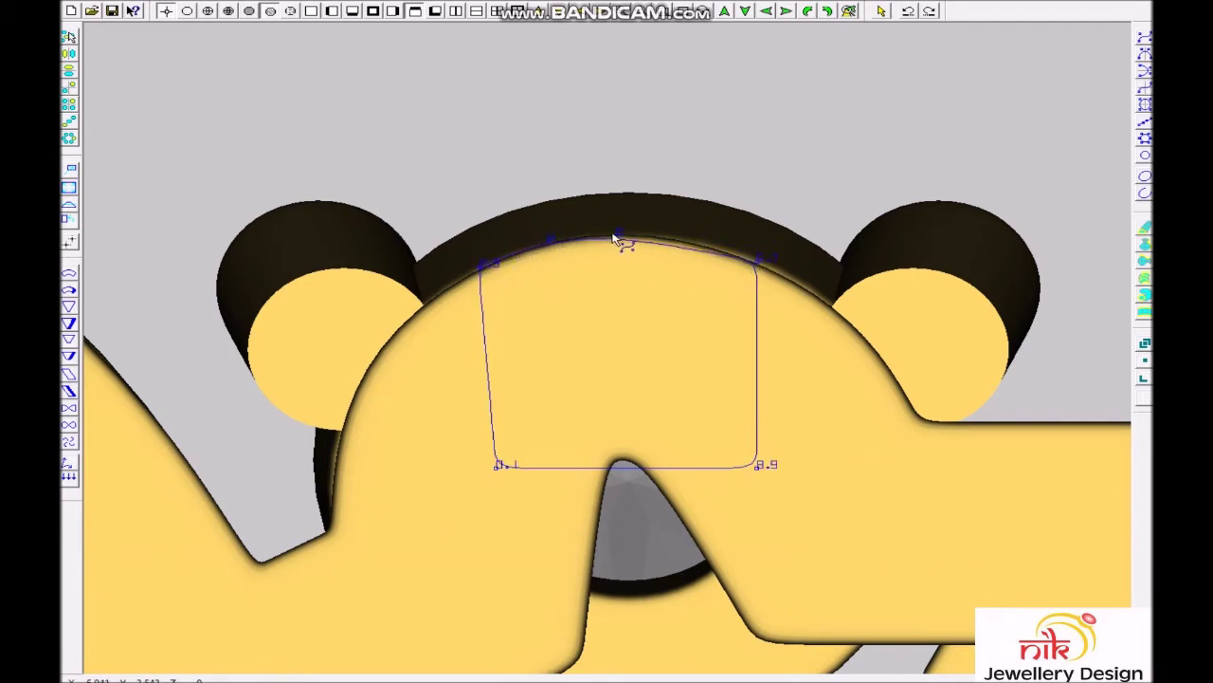
scroll(645, 379, down, 2)
scroll(664, 384, down, 3)
scroll(671, 386, down, 2)
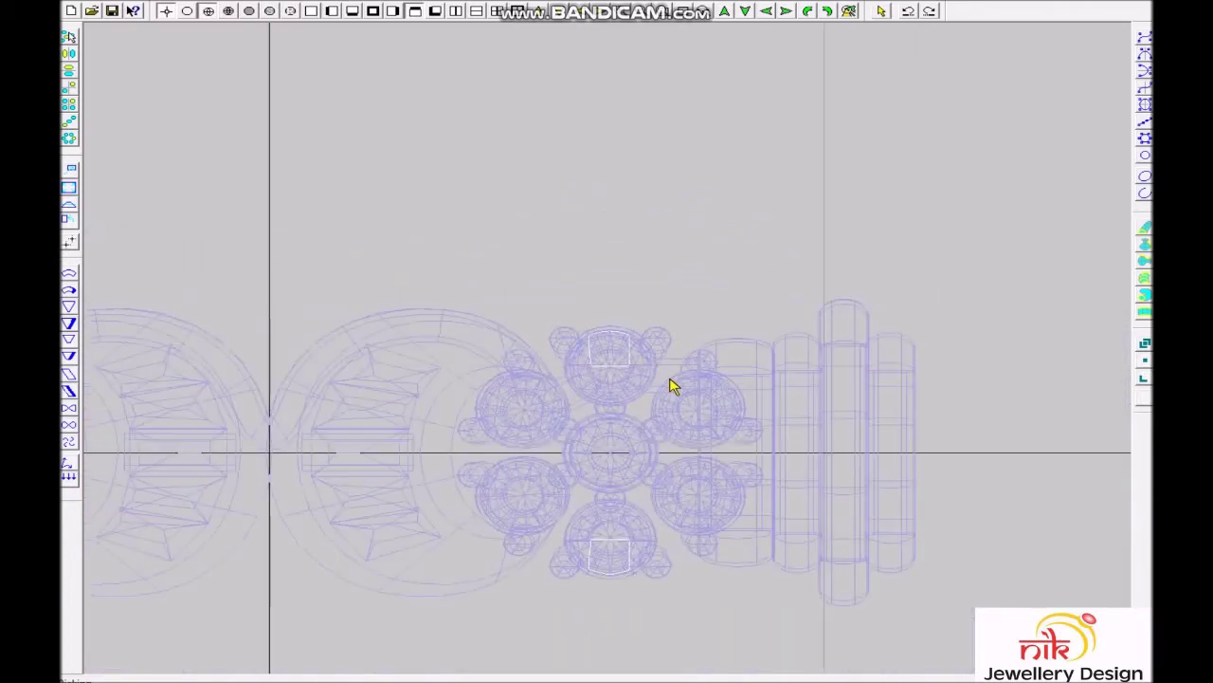
Copy the selected part 2.32 units downward in front view.
key(F2)
scroll(593, 575, up, 1)
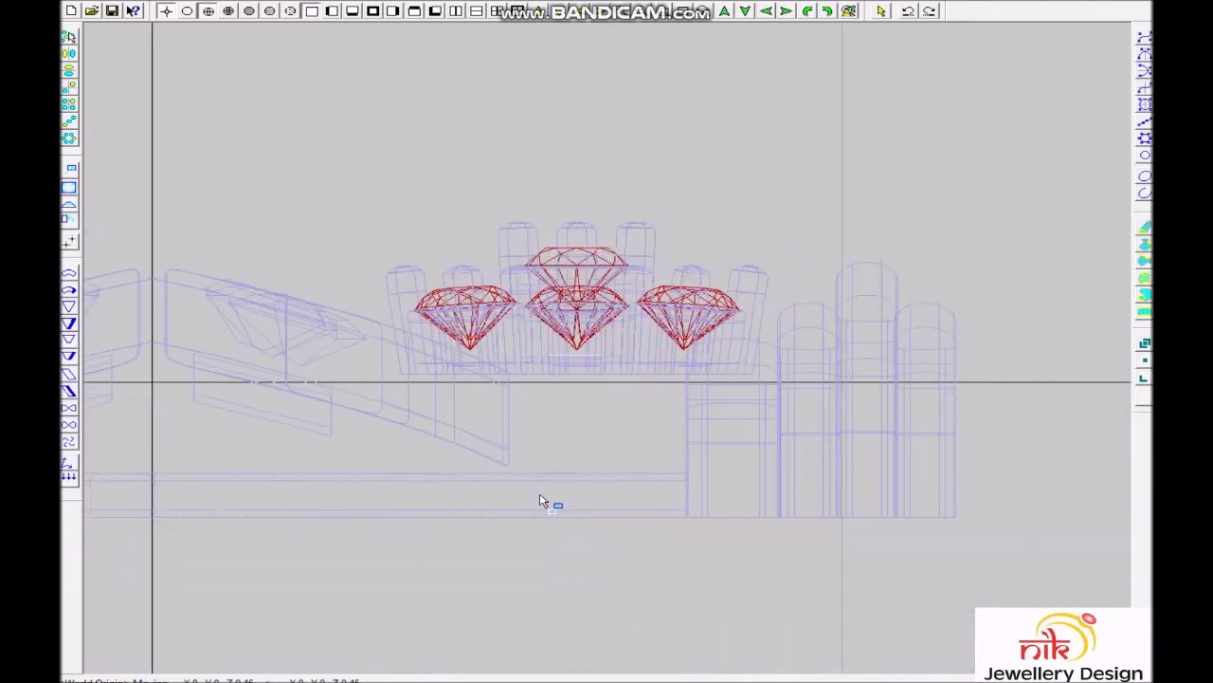
click(568, 375)
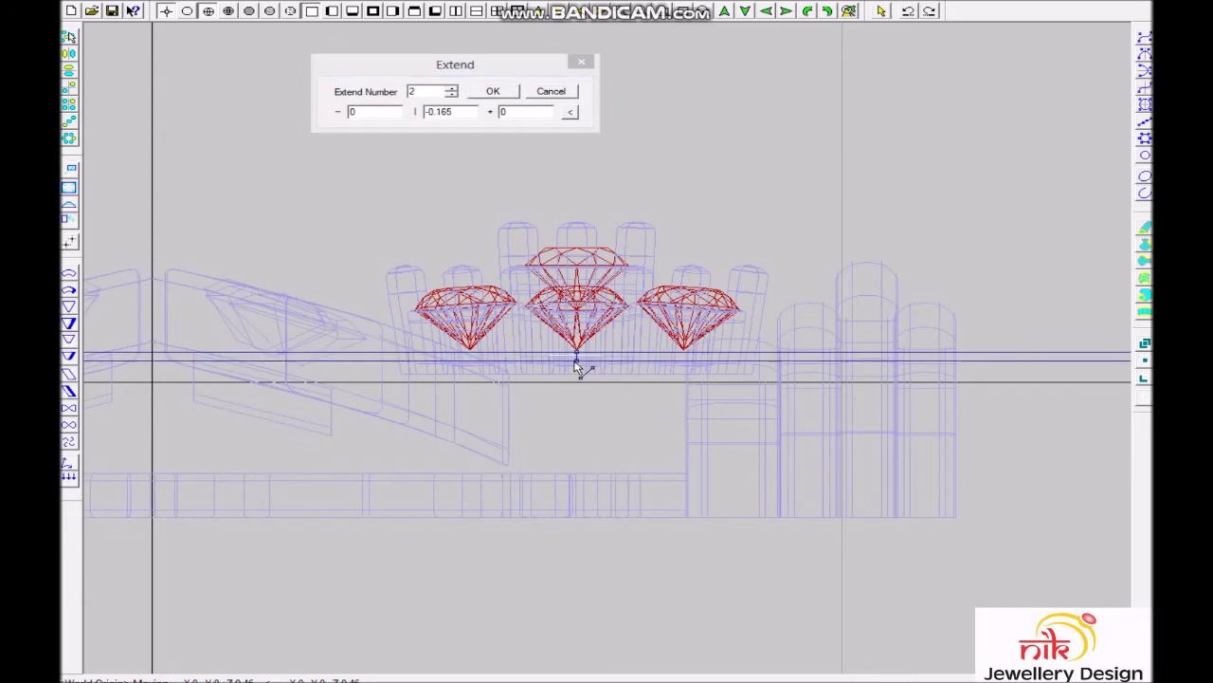
drag(580, 370, 582, 493)
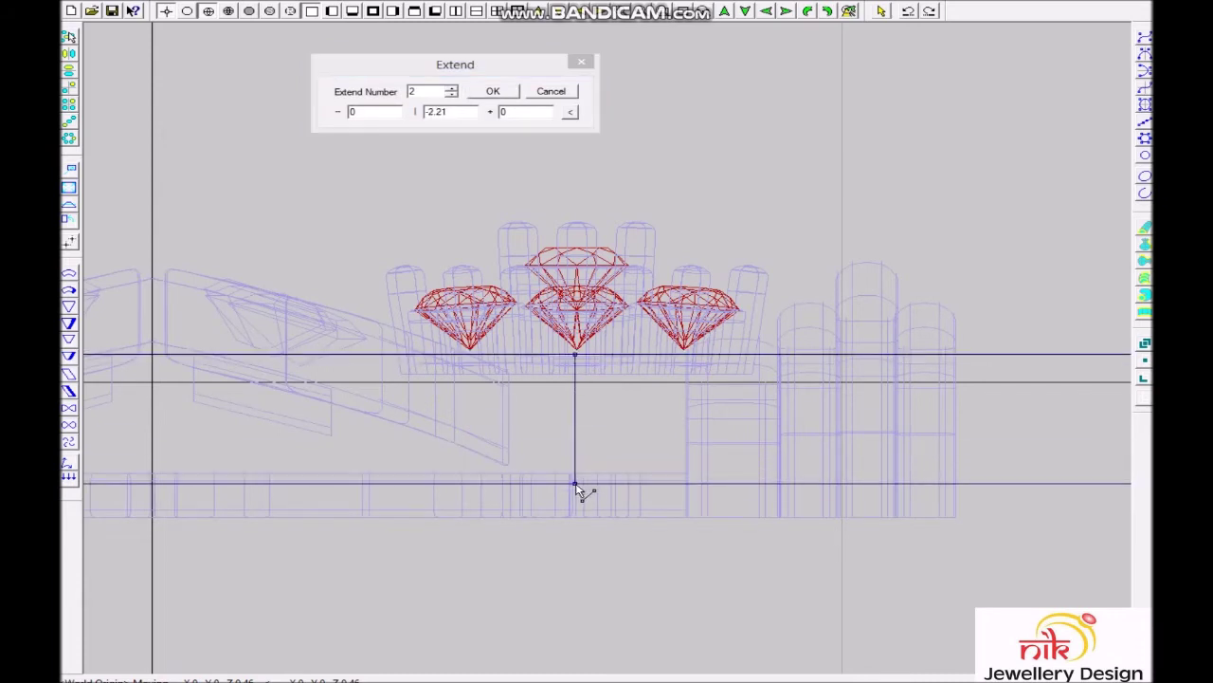
click(493, 91)
scroll(466, 328, down, 2)
scroll(569, 398, up, 2)
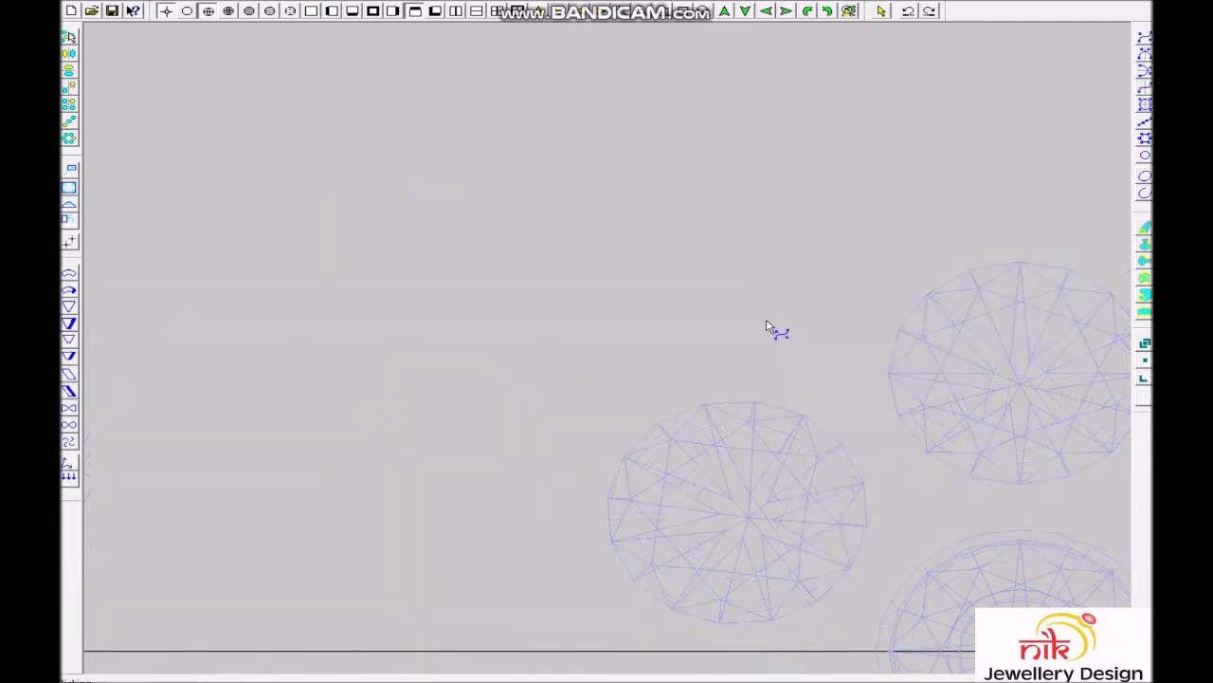
scroll(731, 323, down, 1)
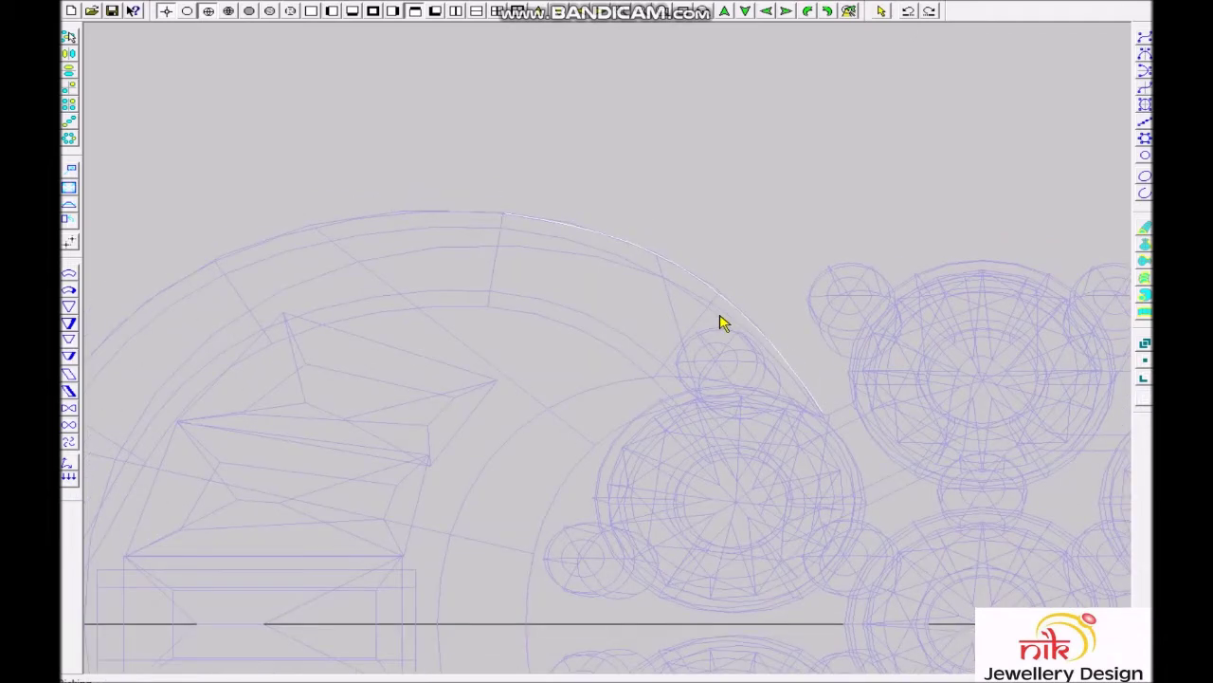
Offset the selected arch curve to both sides and check it in front and back views.
right_click(721, 323)
key(Return)
scroll(768, 237, down, 2)
key(F1)
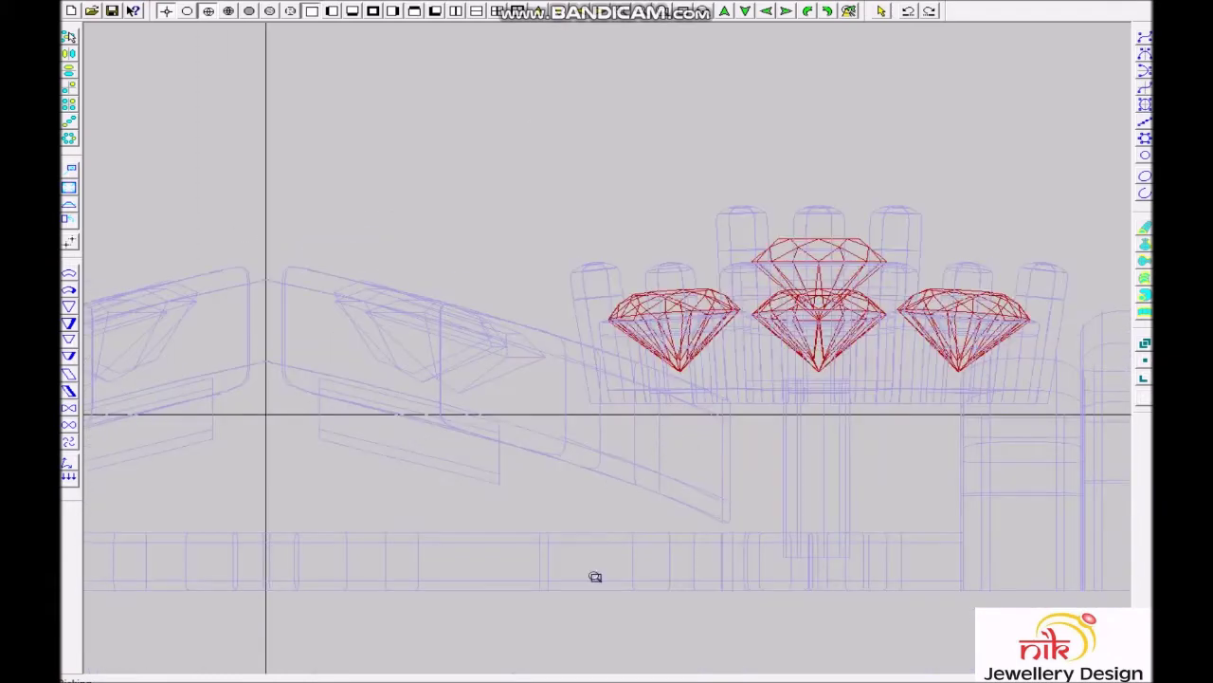
scroll(612, 482, up, 1)
scroll(607, 372, down, 1)
key(F2)
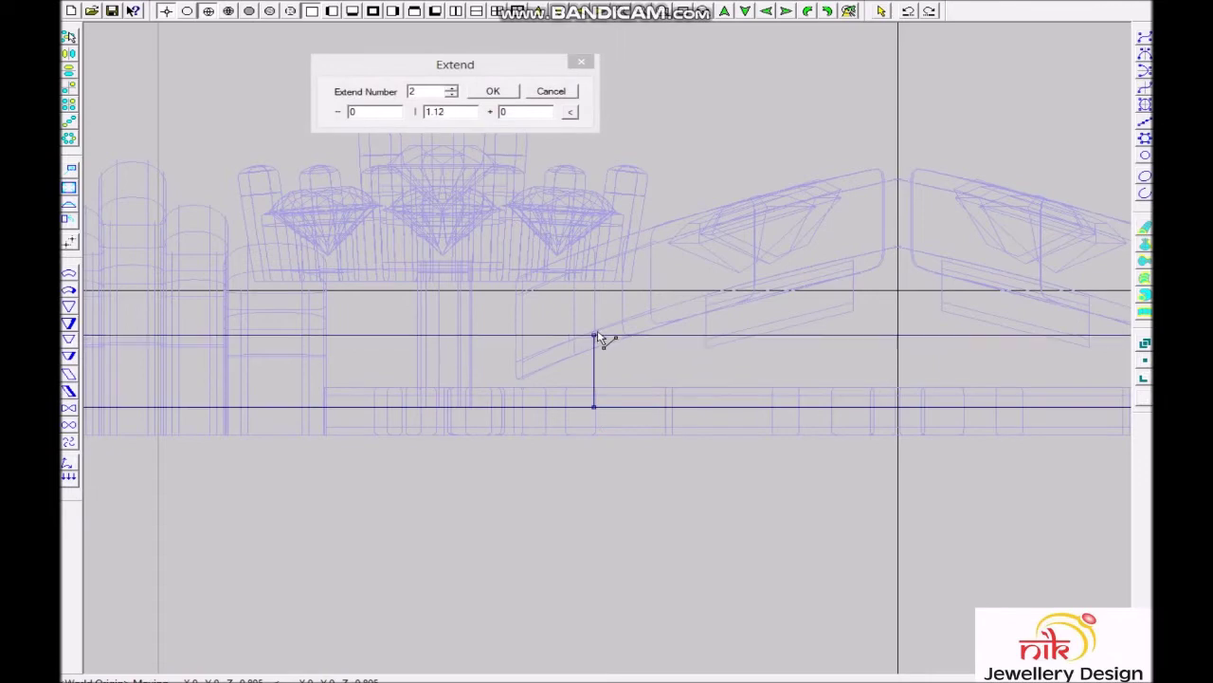
Copy the part 1.12 units over and build a rail surface along the arch.
click(502, 92)
scroll(667, 478, up, 2)
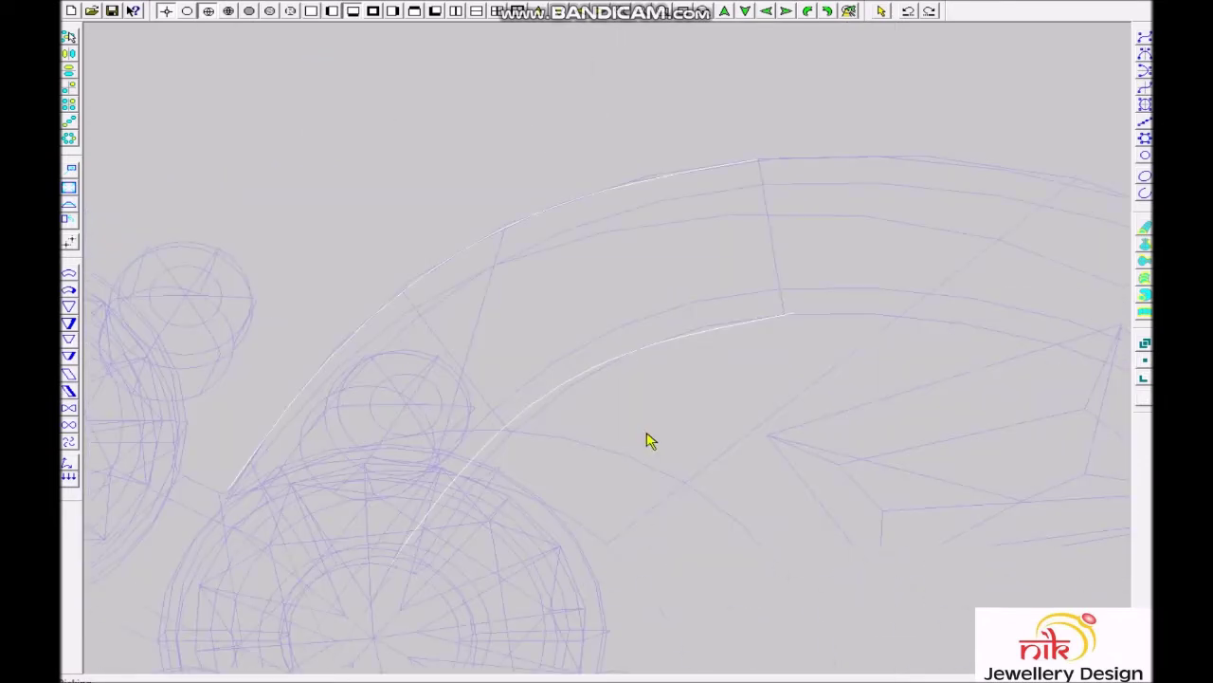
scroll(653, 433, down, 2)
scroll(635, 512, up, 2)
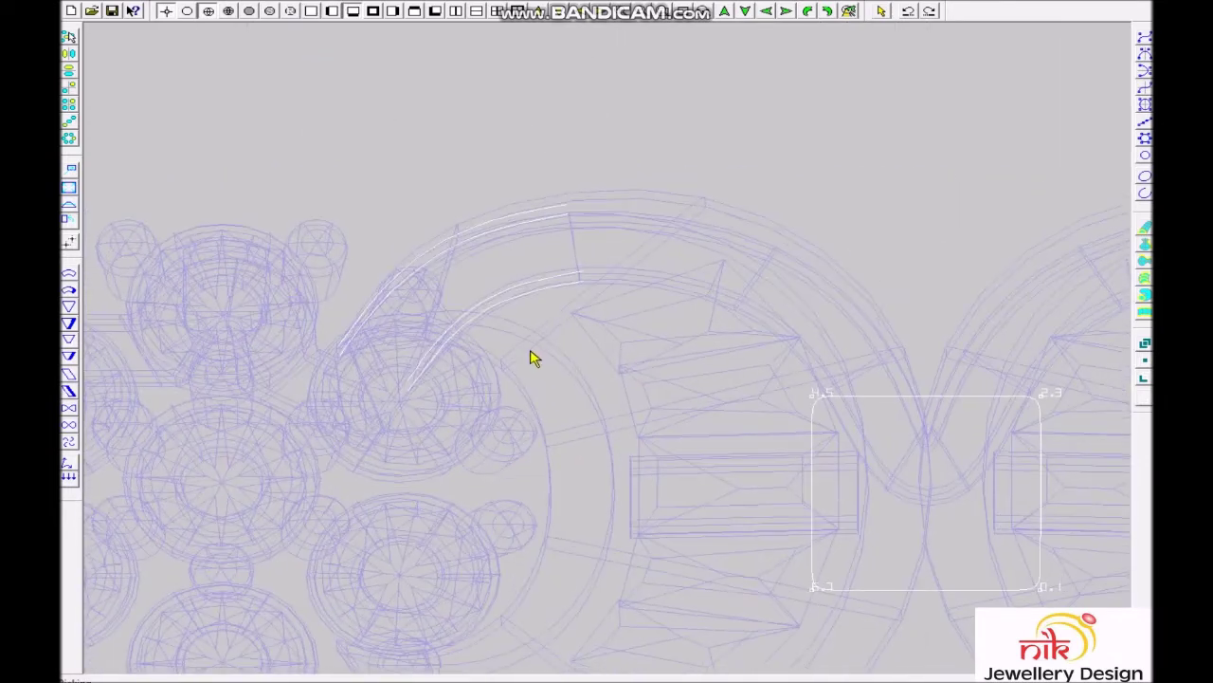
right_click(534, 351)
click(634, 441)
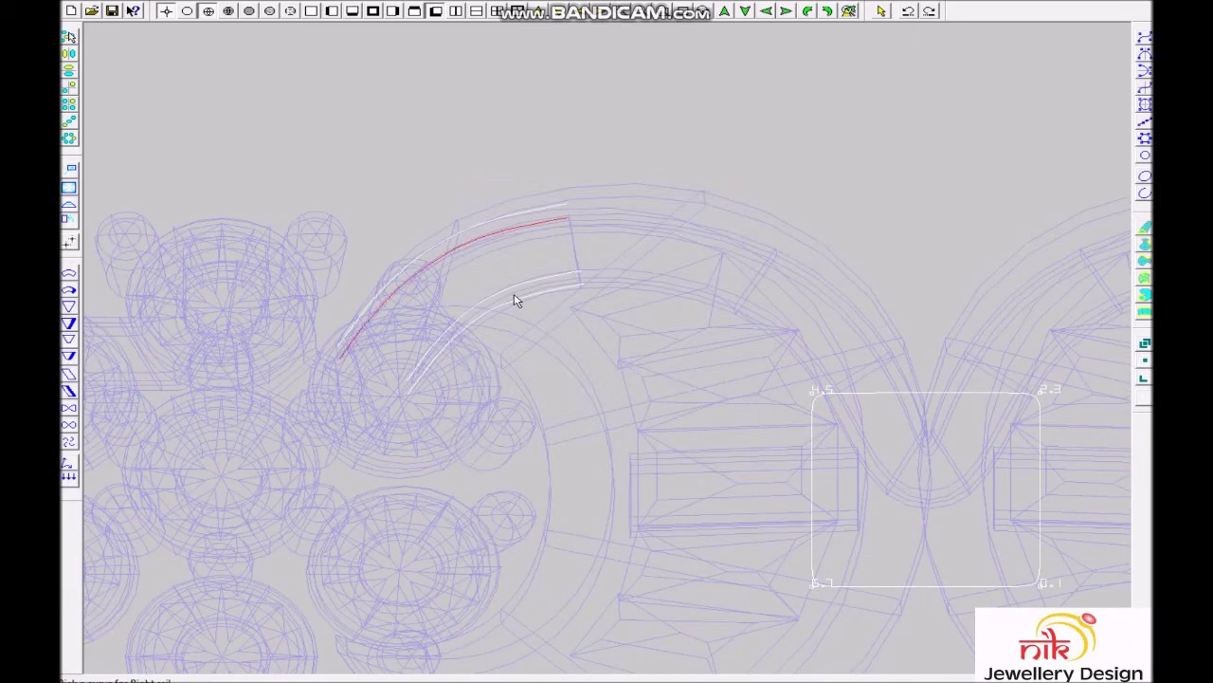
right_click(803, 392)
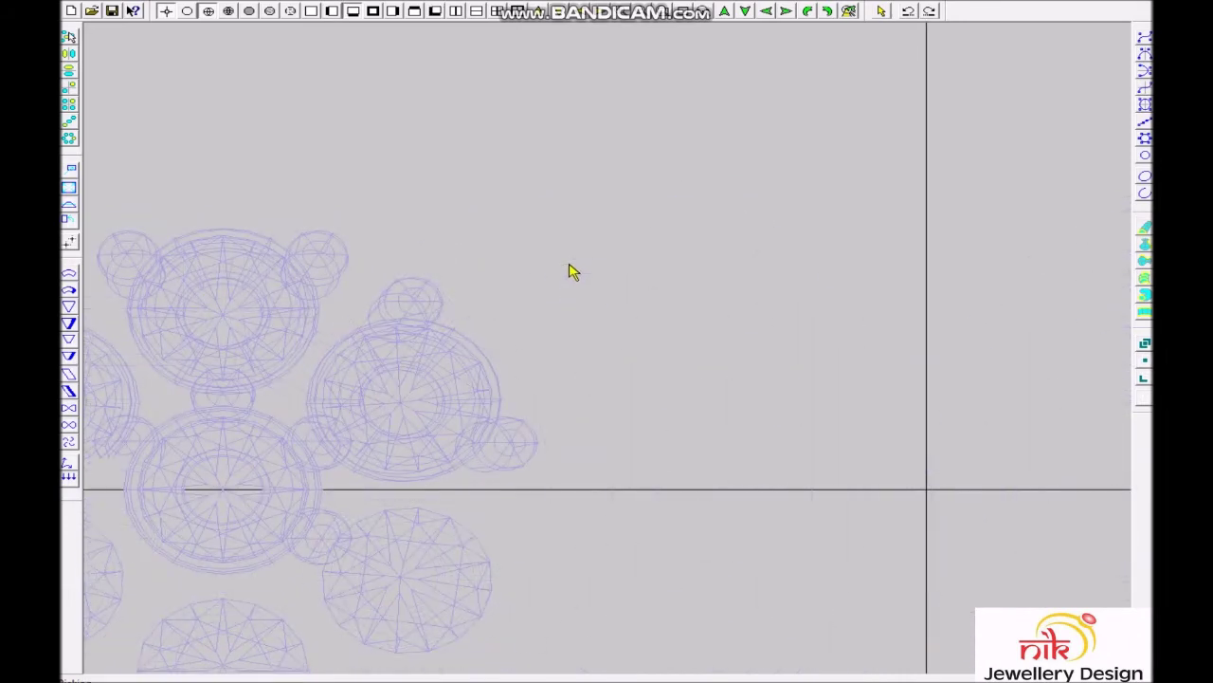
Skew the section outline upward to match the arch slope and reshape its left end.
scroll(512, 370, up, 3)
scroll(550, 531, up, 3)
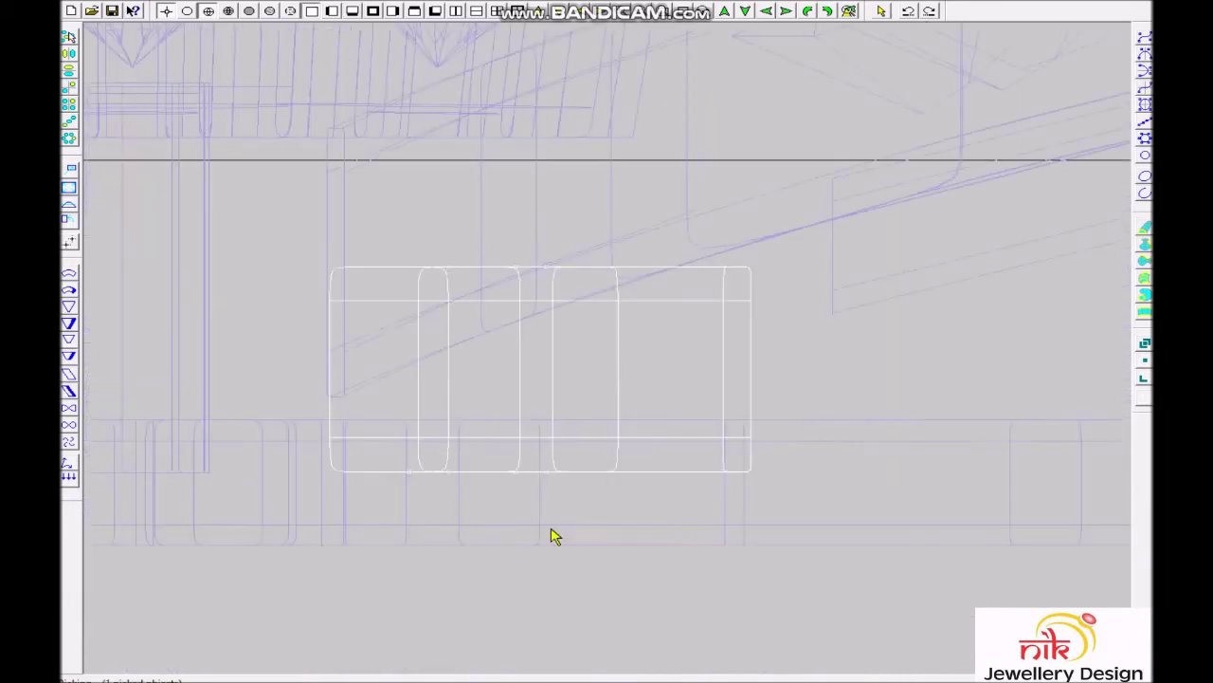
drag(399, 361, 588, 345)
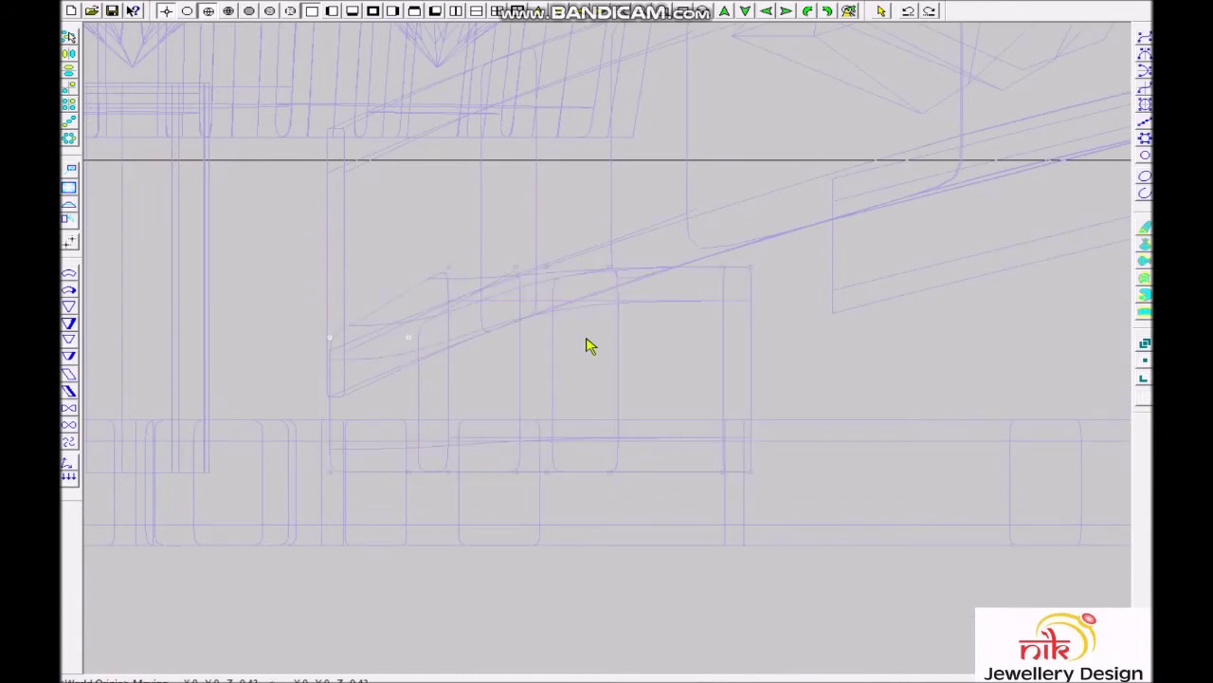
drag(718, 267, 786, 319)
click(523, 288)
click(417, 320)
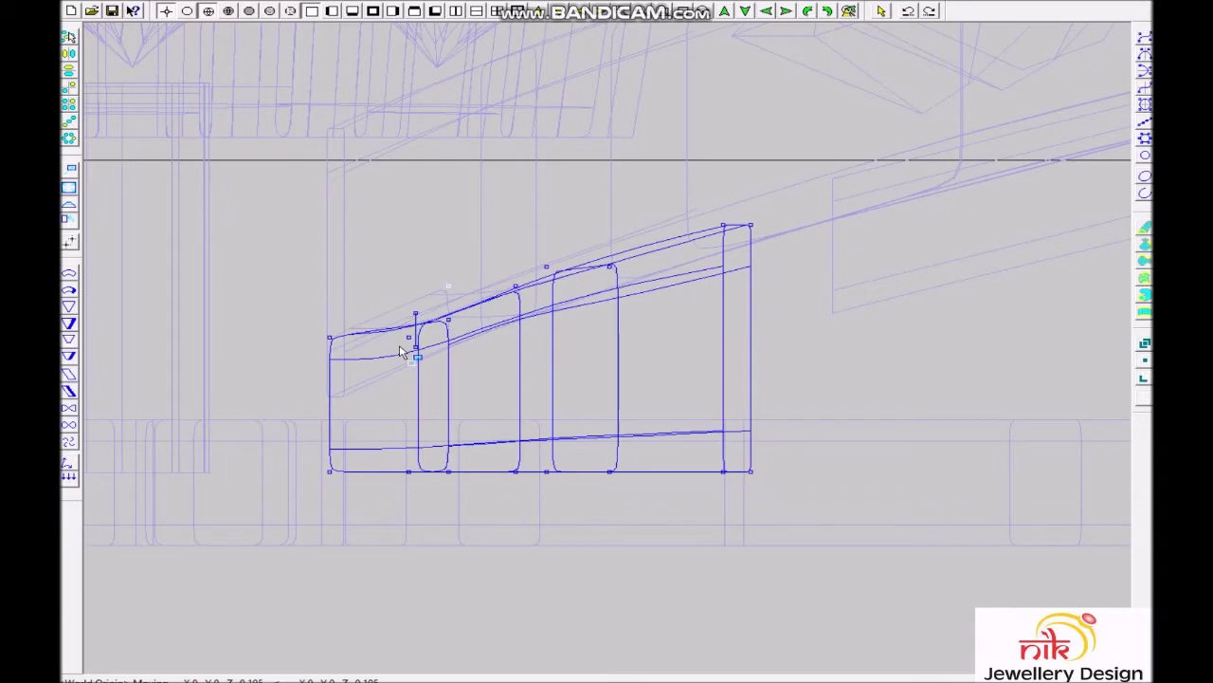
click(431, 308)
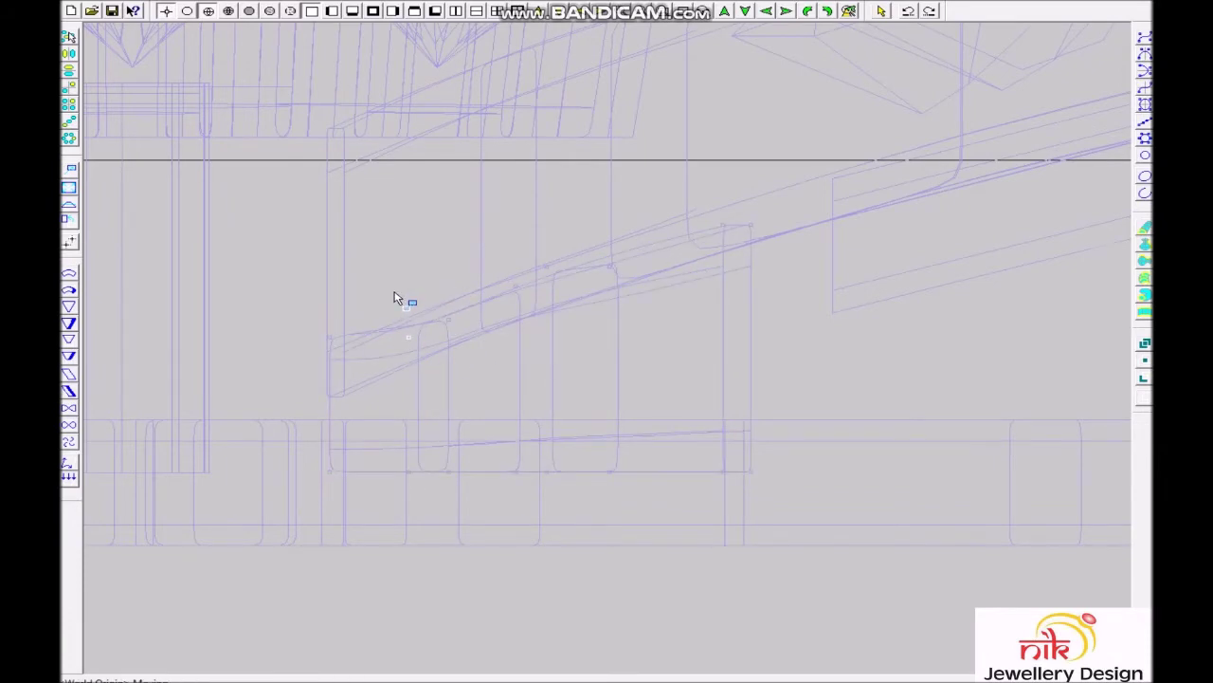
click(344, 339)
Select the new connecting part and inspect it as a shaded gold render.
scroll(697, 337, down, 1)
click(699, 339)
key(t)
key(f)
mouse_move(681, 321)
mouse_down()
mouse_move(653, 425)
mouse_move(674, 287)
mouse_move(696, 315)
mouse_up()
key(t)
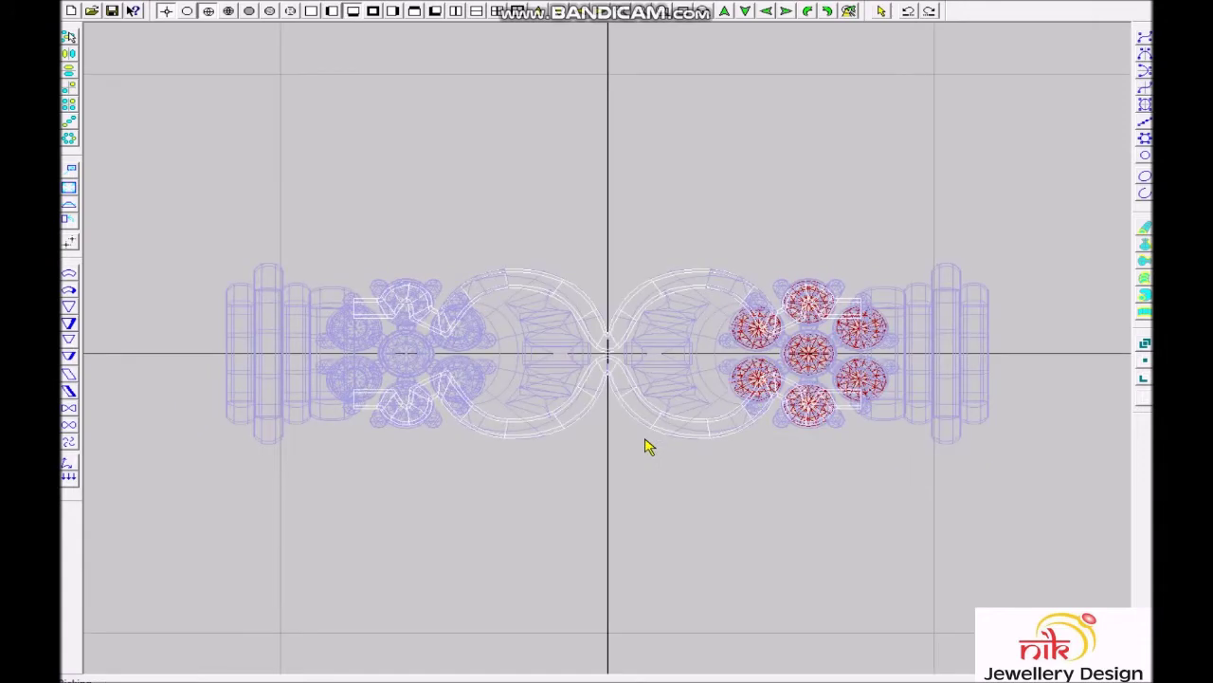
Rotate and zoom the model to inspect the connectors at the V-notch join.
key(f)
mouse_move(828, 388)
mouse_down()
mouse_move(788, 471)
mouse_move(673, 432)
mouse_move(691, 345)
mouse_move(902, 119)
mouse_up()
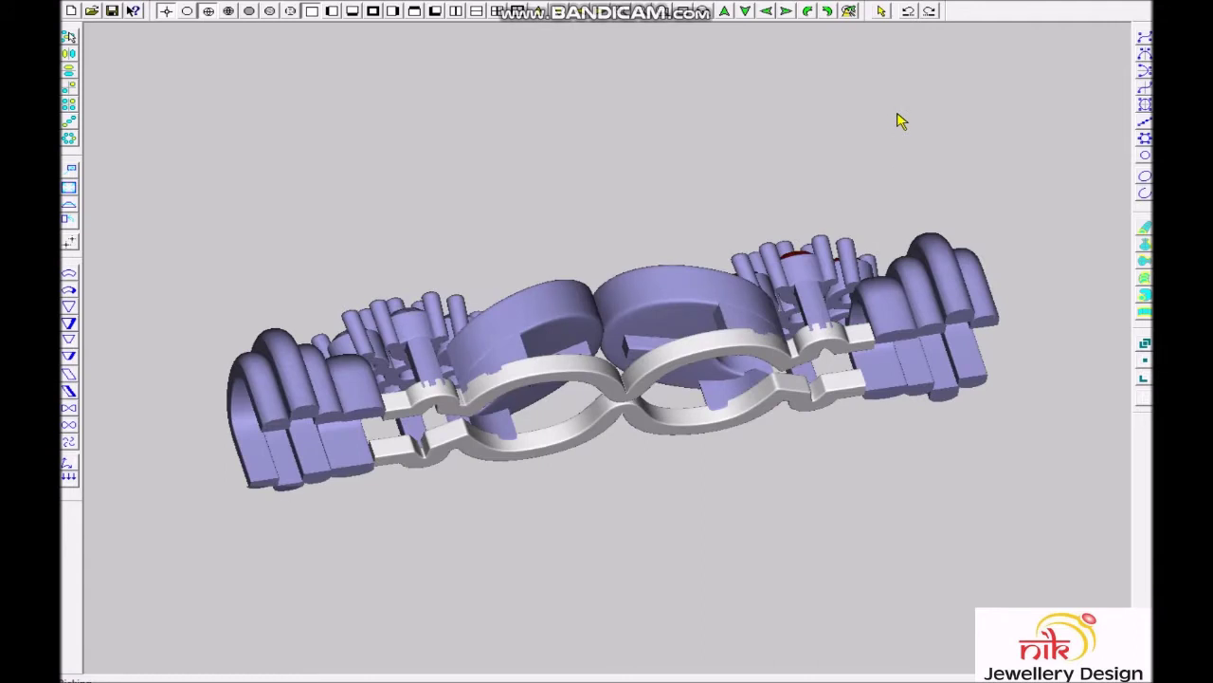
mouse_move(851, 269)
mouse_down()
mouse_move(726, 344)
mouse_move(682, 352)
mouse_up()
key(t)
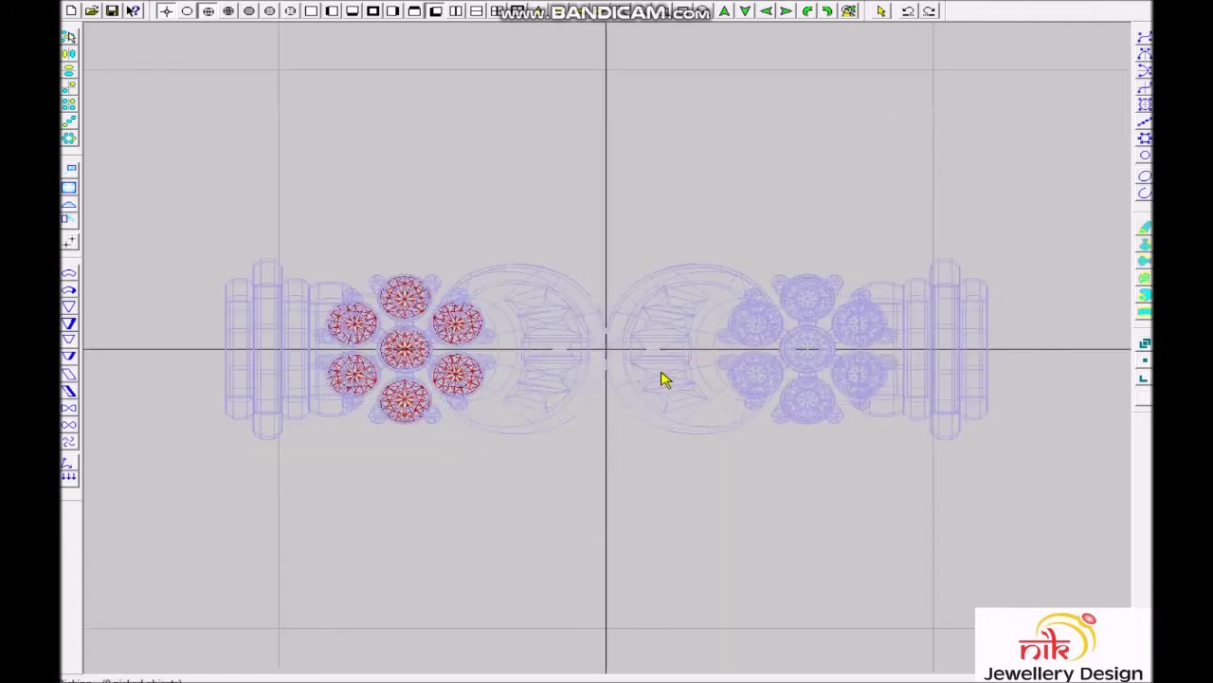
scroll(626, 405, up, 3)
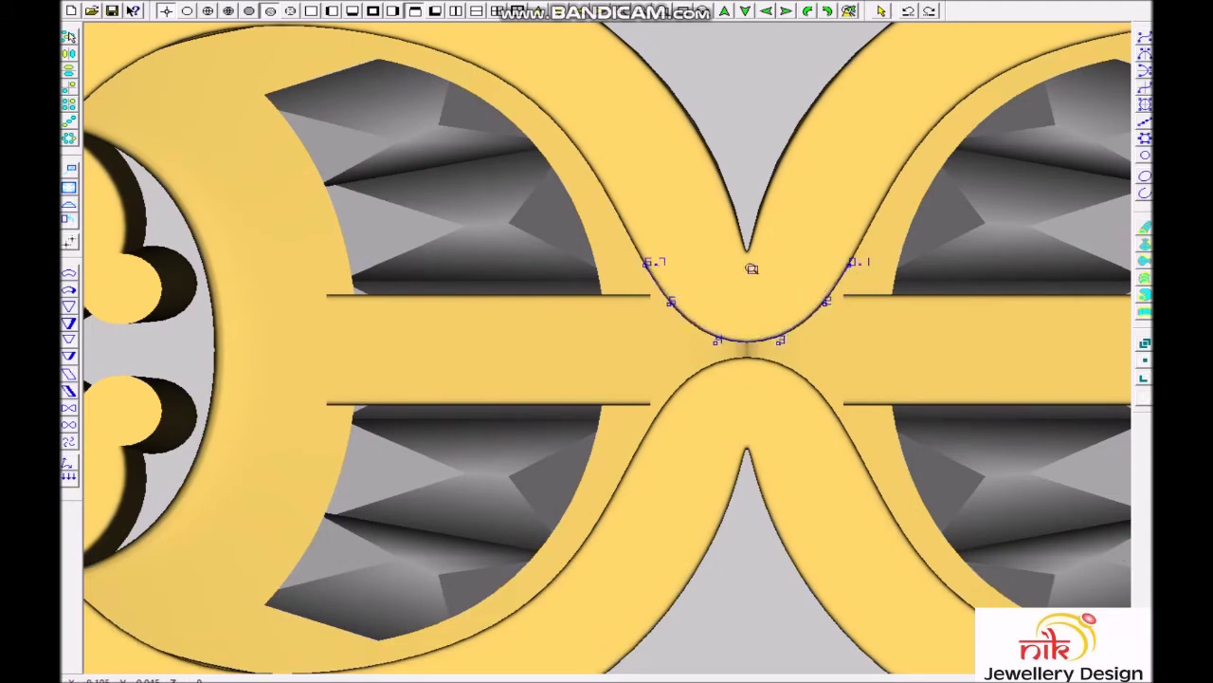
scroll(751, 268, up, 2)
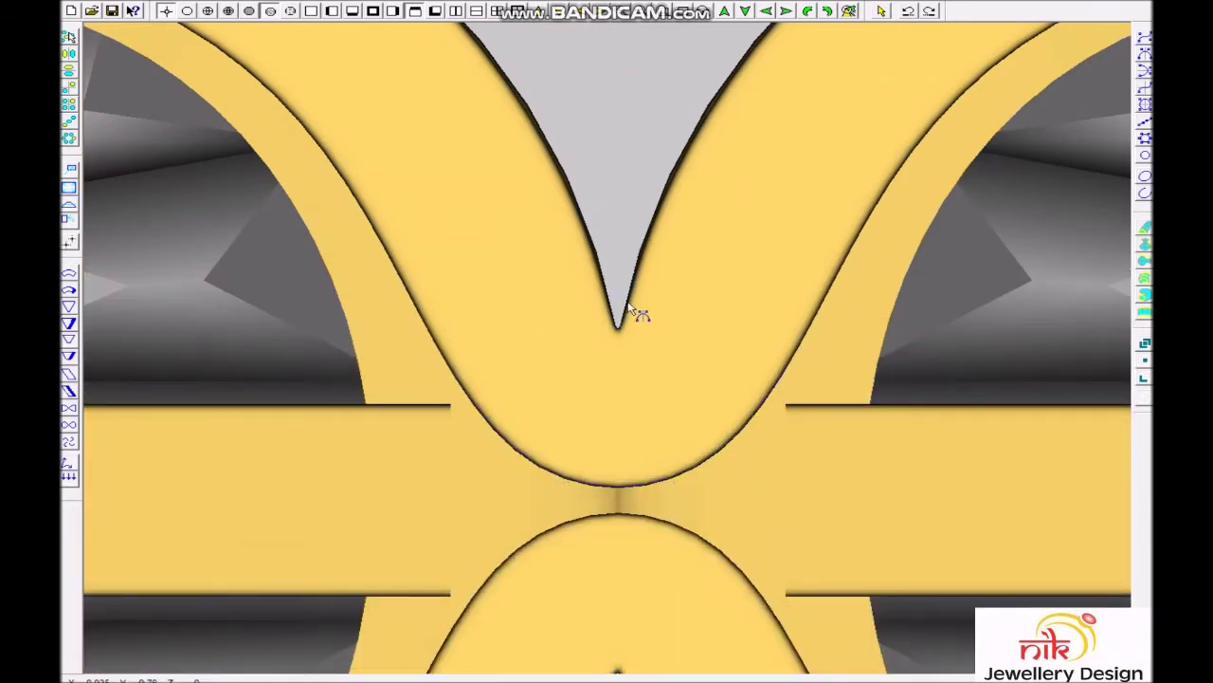
scroll(655, 328, down, 3)
Copy the part 2.355 units upward at the bangle centre in front view.
key(F3)
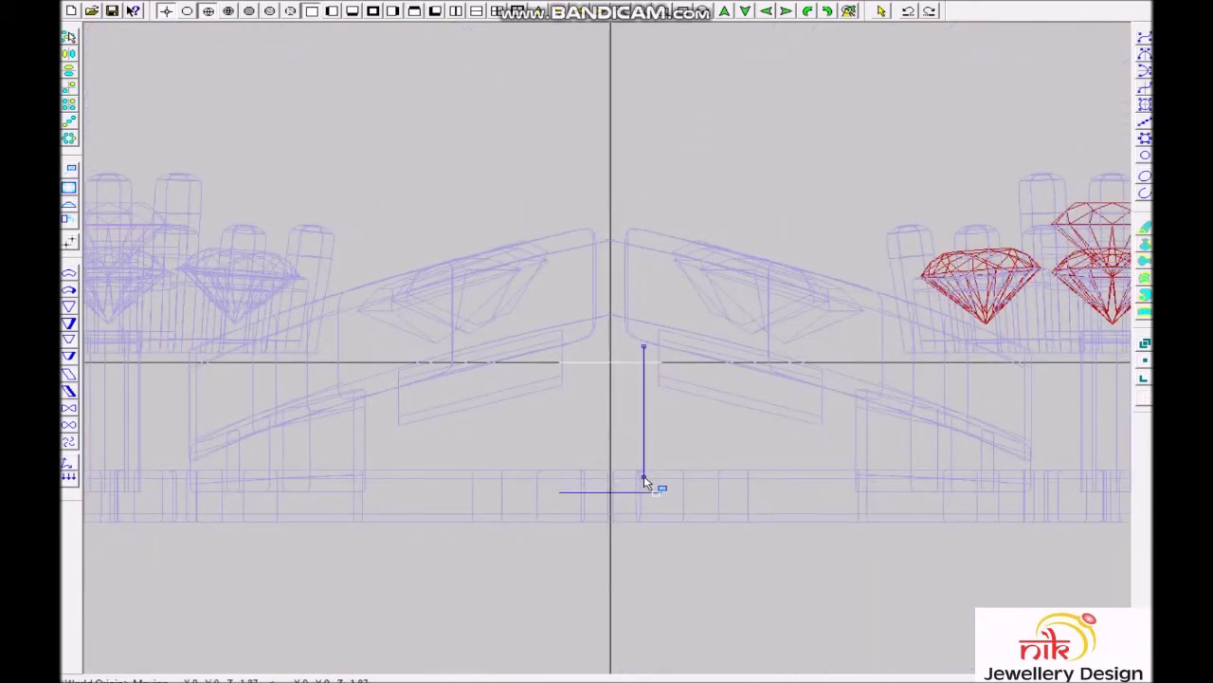
click(642, 503)
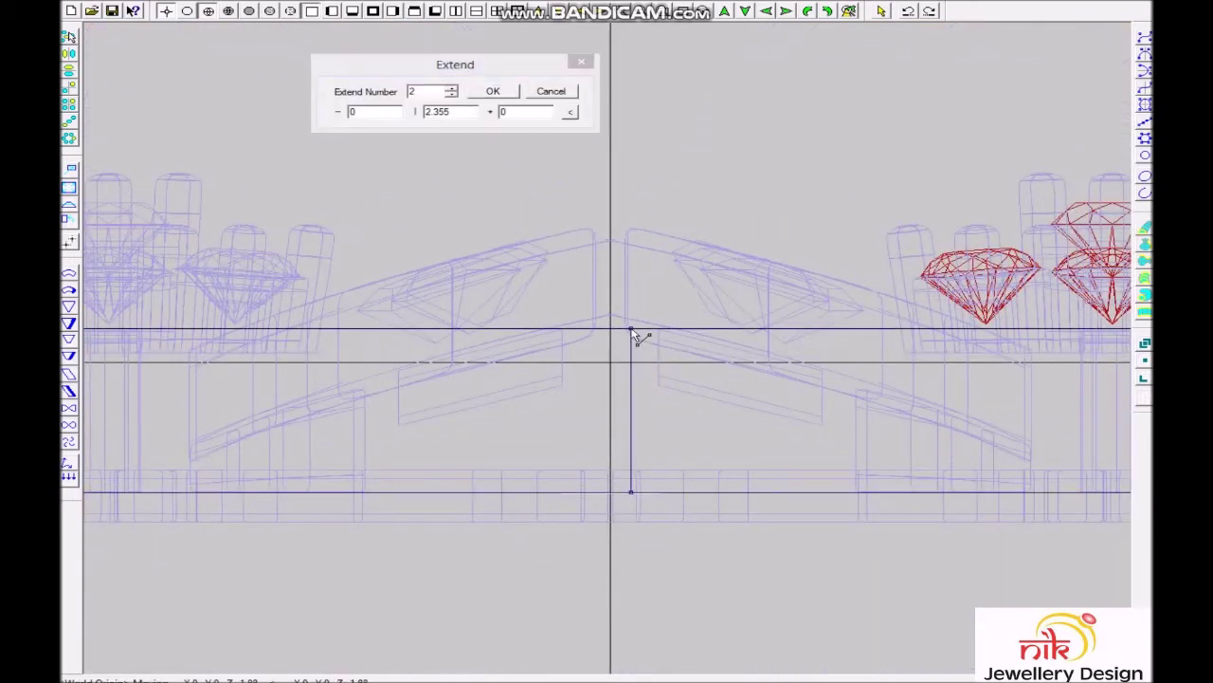
click(494, 92)
key(F1)
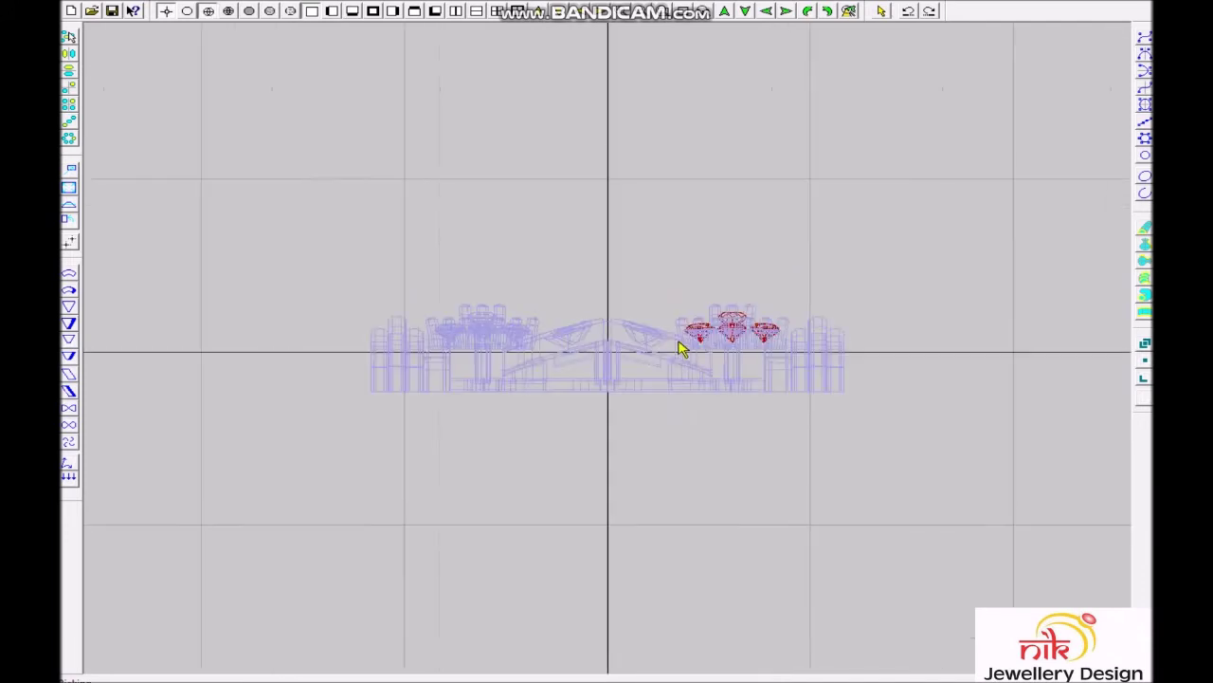
Move the picked guide arcs and wedge lines to the hidden layer and reposition the section in top view.
key(F1)
scroll(705, 230, up, 3)
key(ctrl+h)
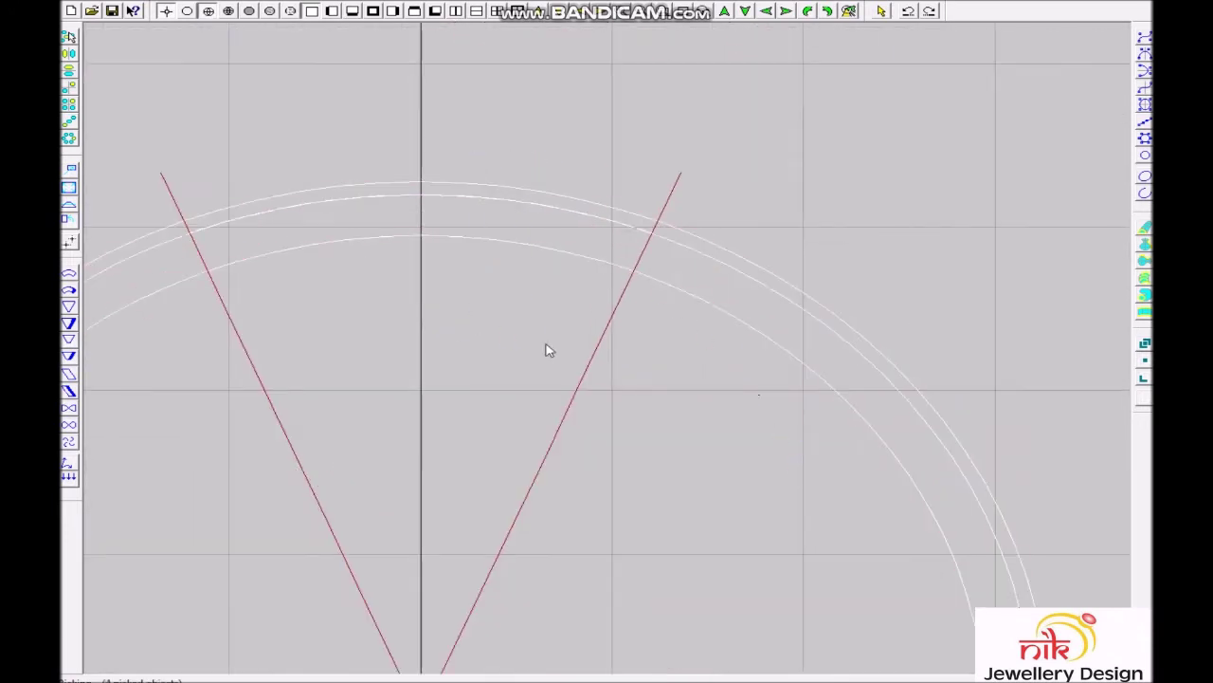
click(664, 366)
key(F1)
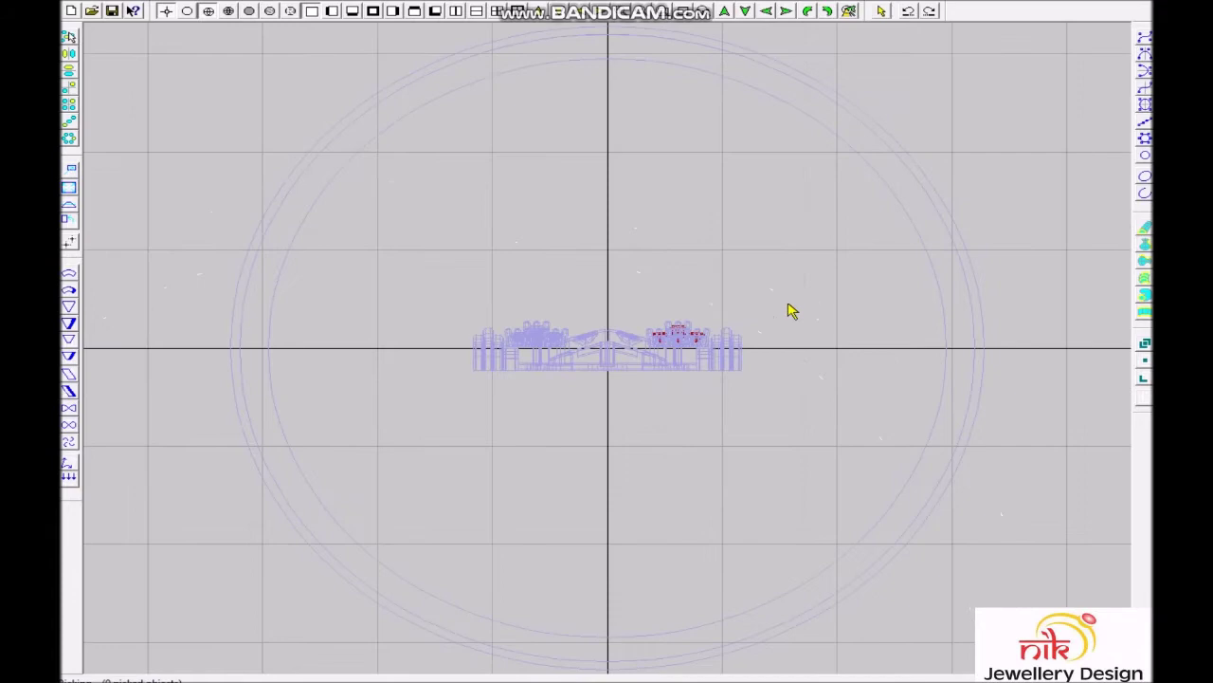
drag(805, 134, 723, 449)
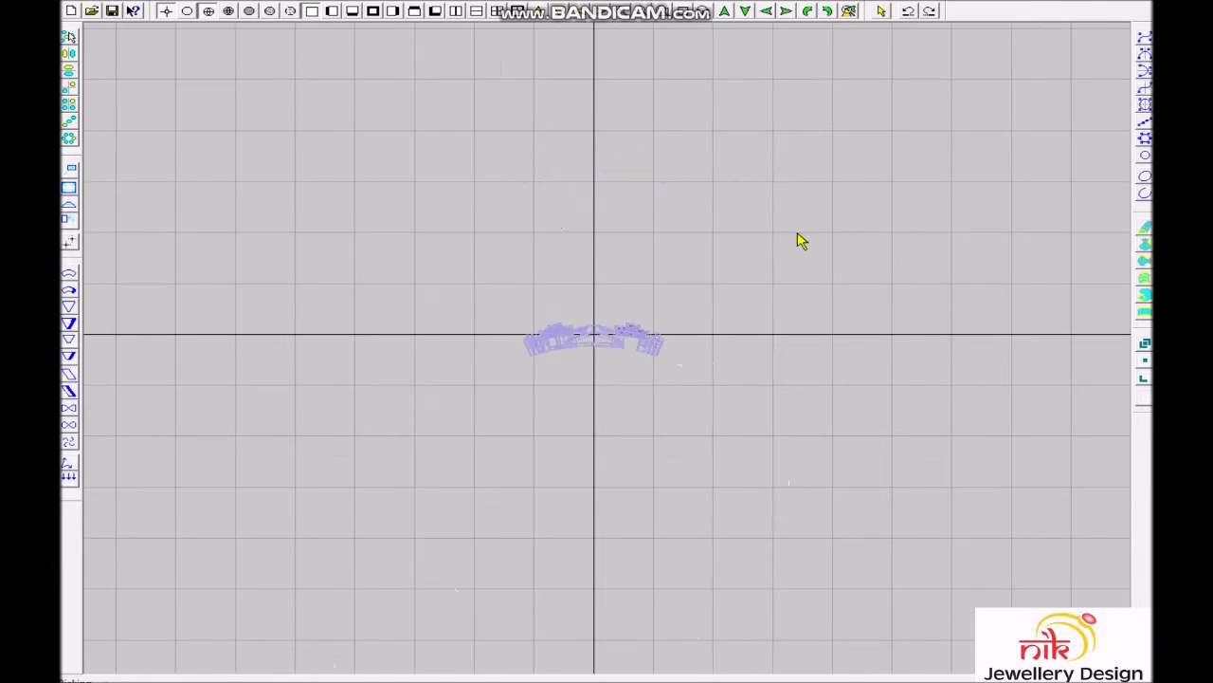
scroll(594, 328, up, 3)
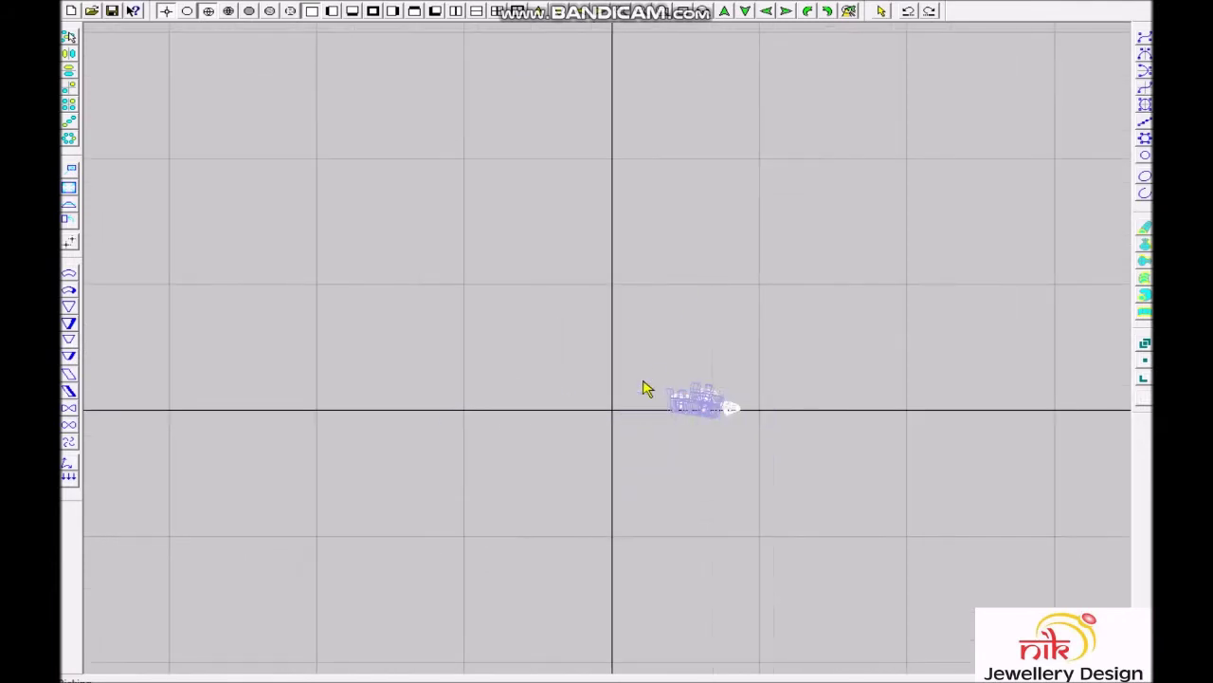
scroll(681, 366, up, 3)
scroll(371, 325, down, 2)
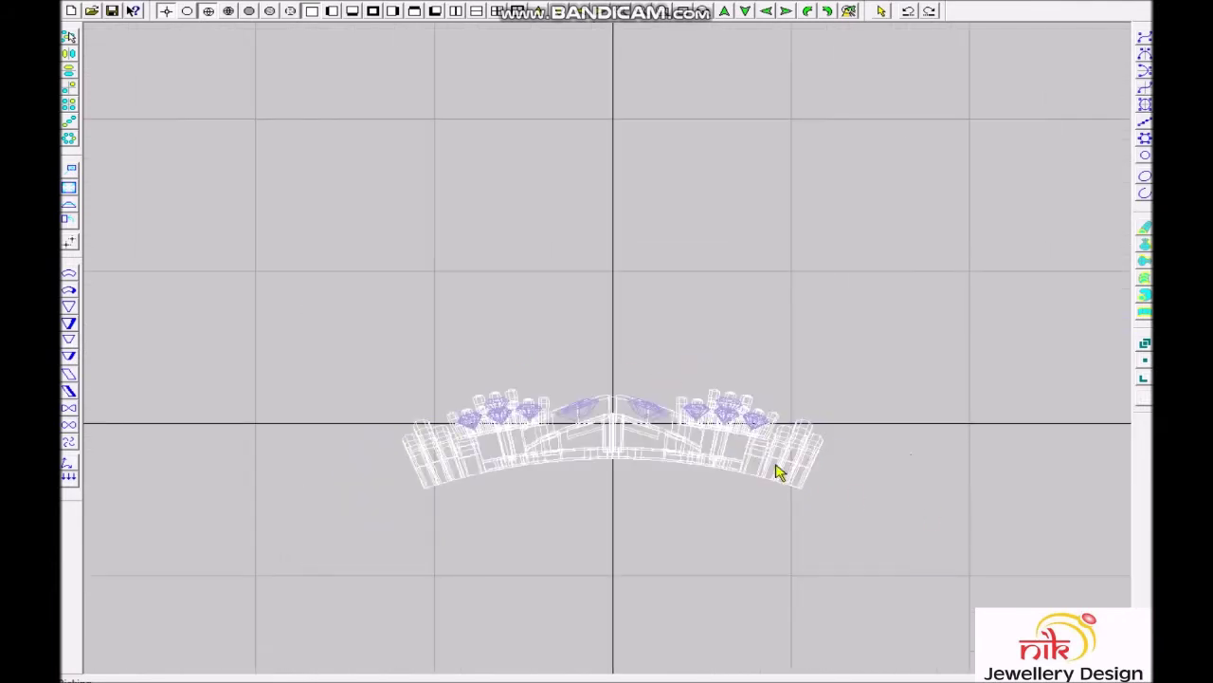
scroll(588, 415, up, 3)
Put the gems on Layer 9 and swap the guide circles back from the hidden layer.
key(ctrl+l)
click(467, 297)
scroll(616, 289, down, 3)
key(F2)
key(ctrl+c)
click(709, 358)
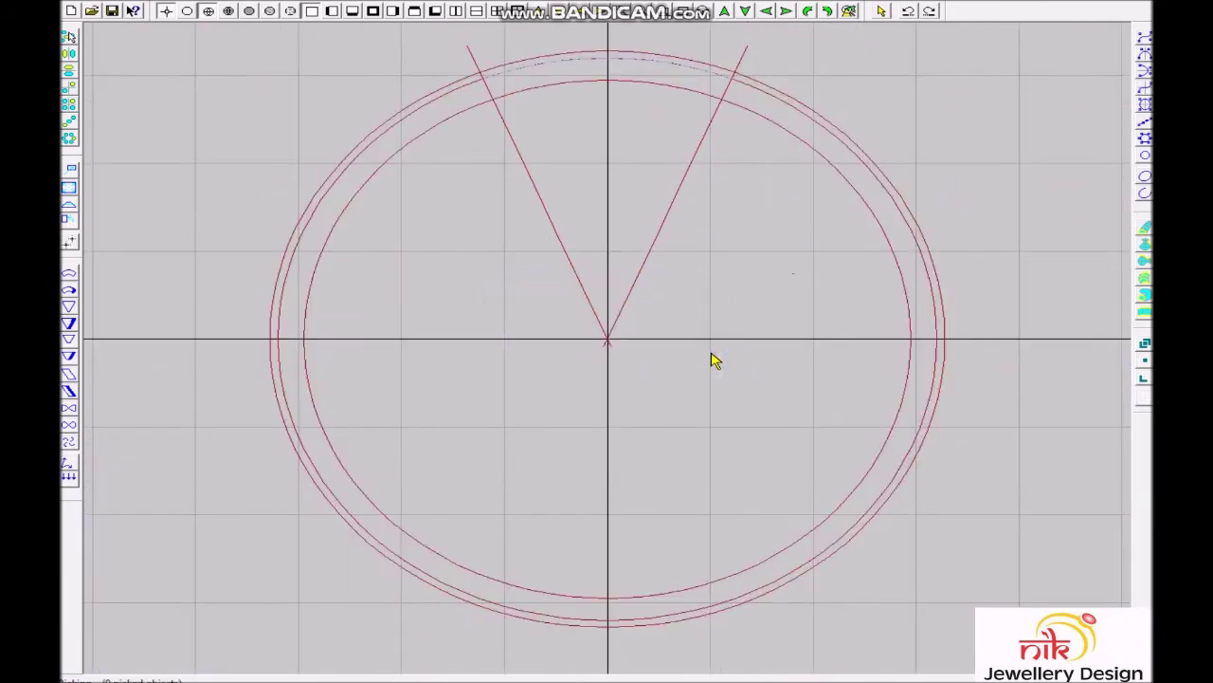
Zoom in to seat the stone-set section on top of the bangle guide circle.
scroll(612, 321, up, 1)
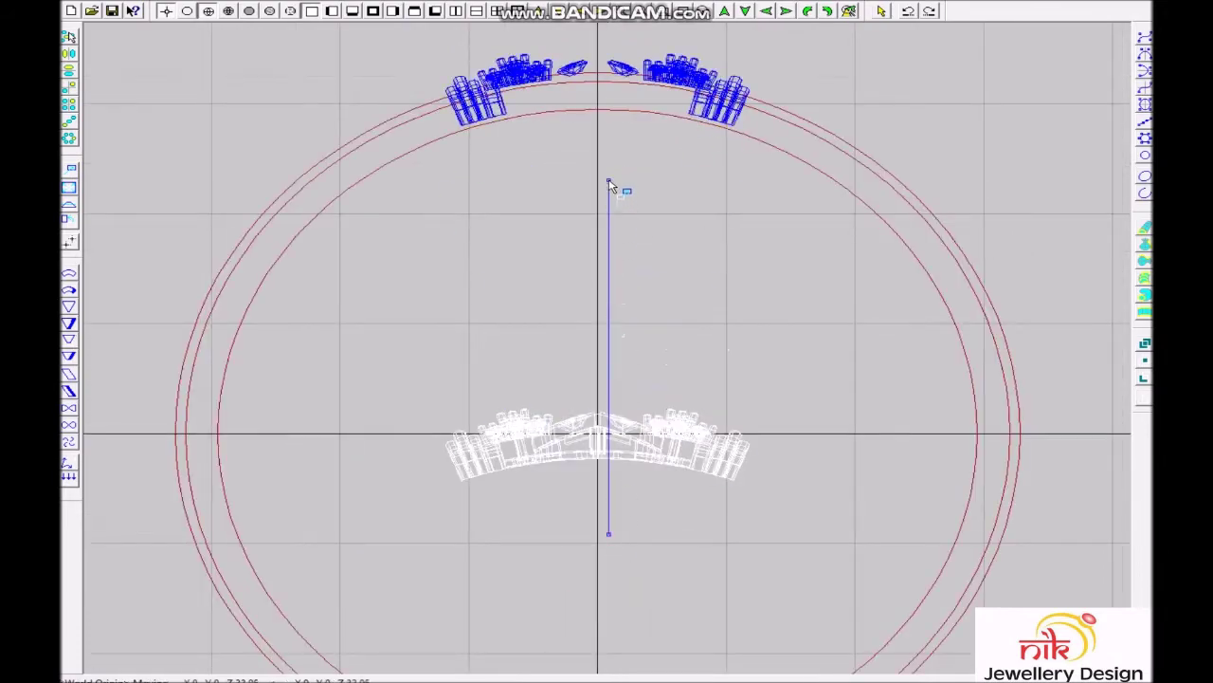
scroll(613, 320, up, 2)
scroll(608, 512, up, 2)
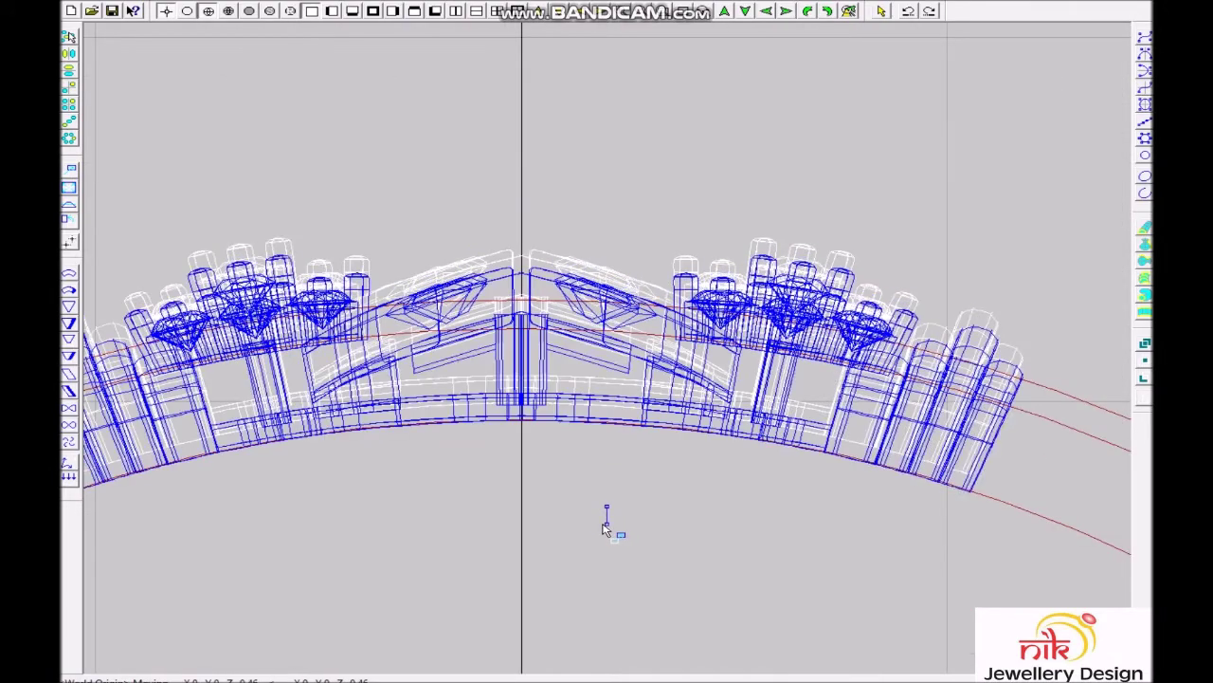
scroll(585, 433, up, 1)
scroll(704, 418, up, 2)
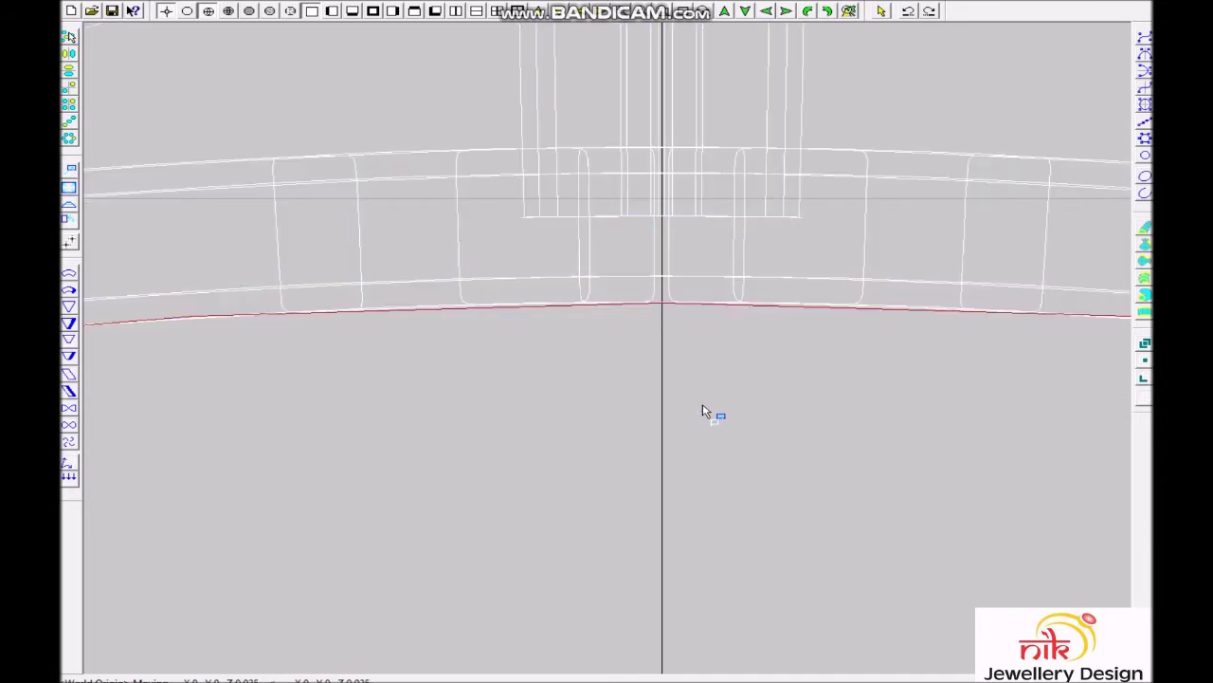
scroll(692, 415, up, 2)
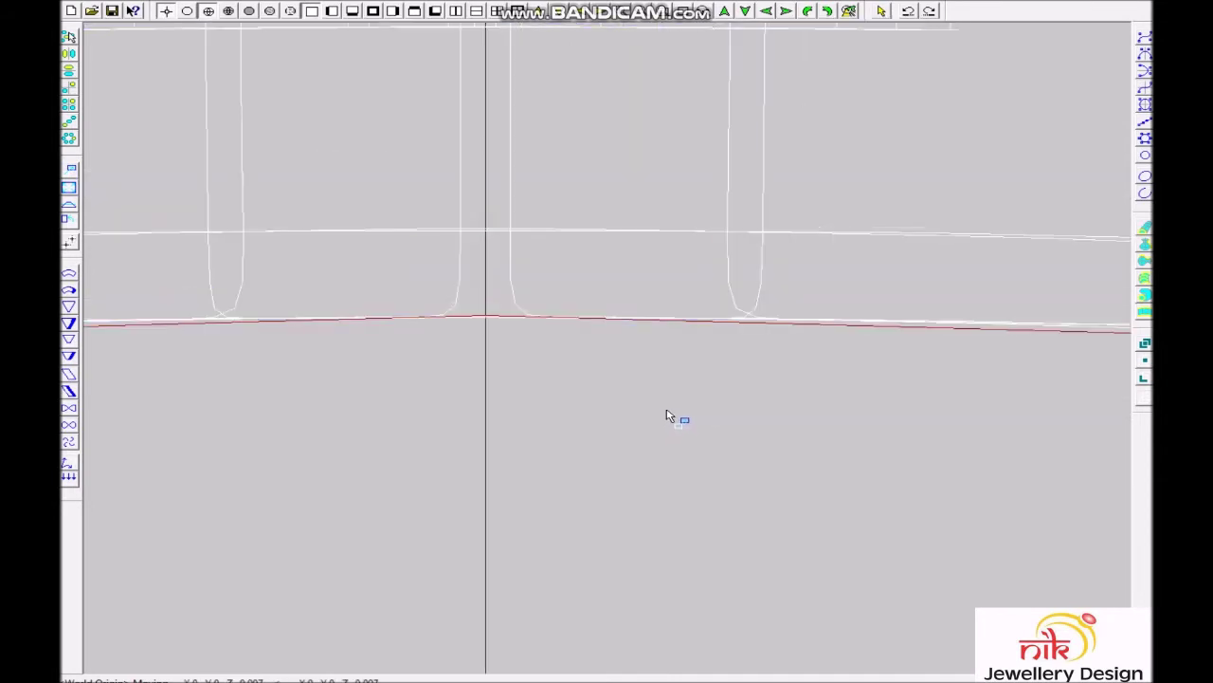
scroll(672, 415, down, 5)
scroll(713, 190, up, 2)
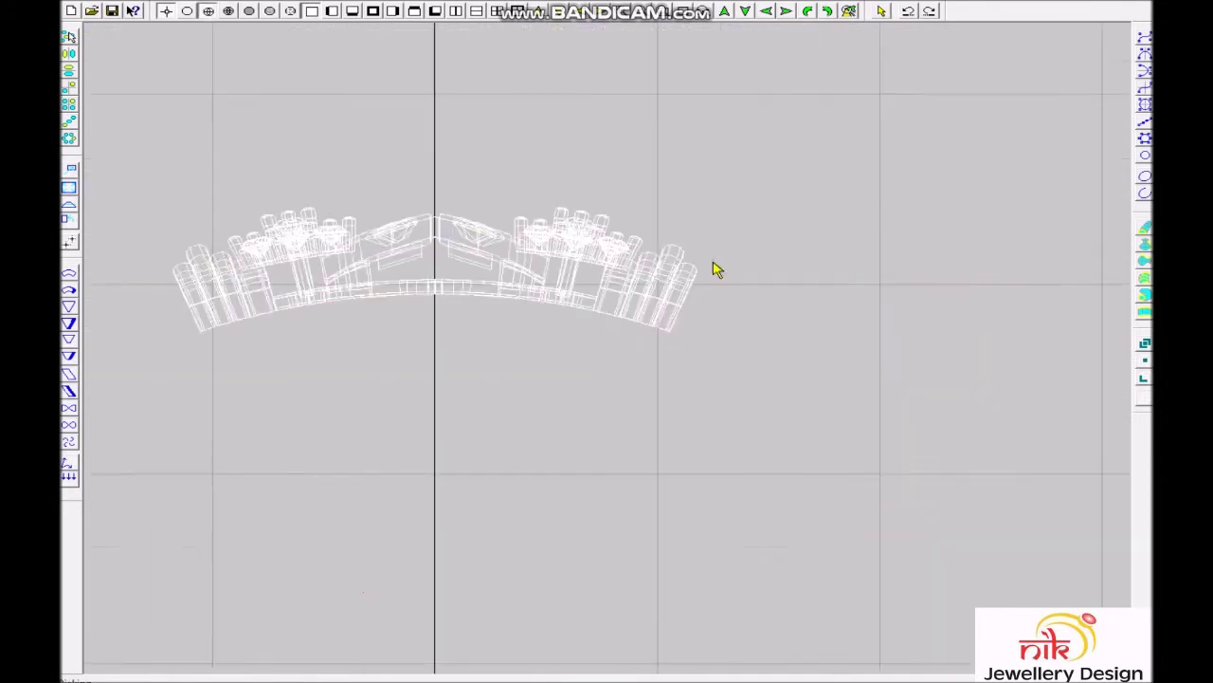
key(ctrl+r)
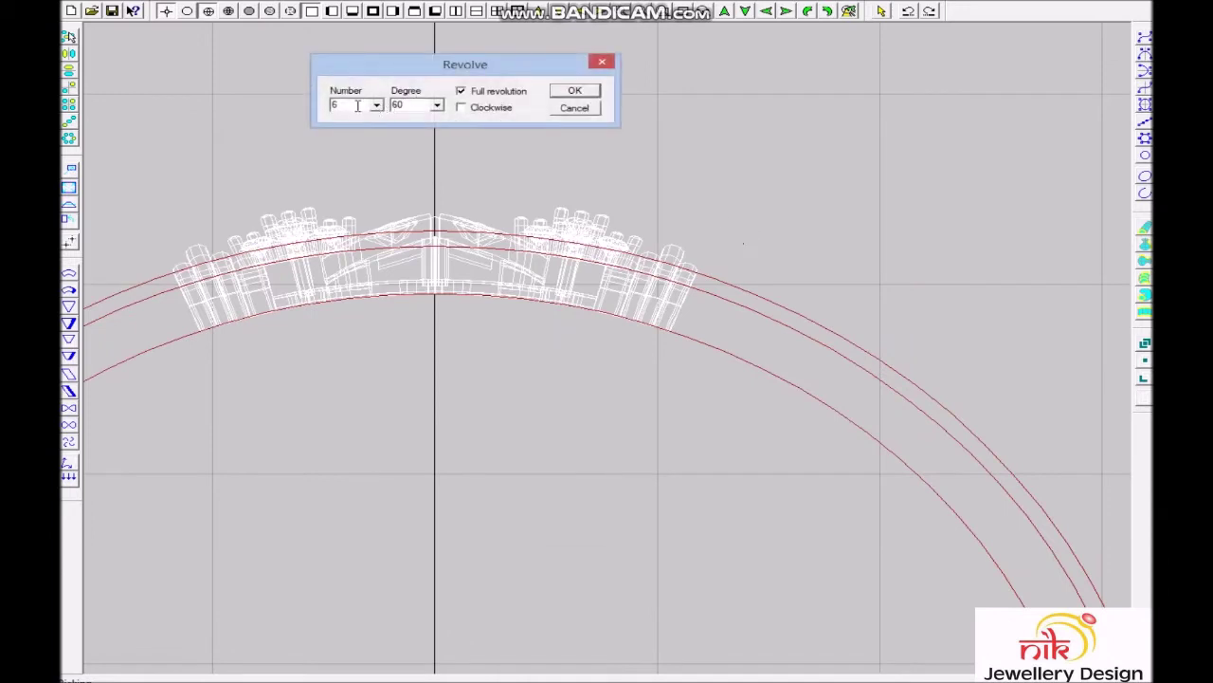
Revolve the section into 8 copies at 45° around the bangle and fit the whole bangle in view.
key(Return)
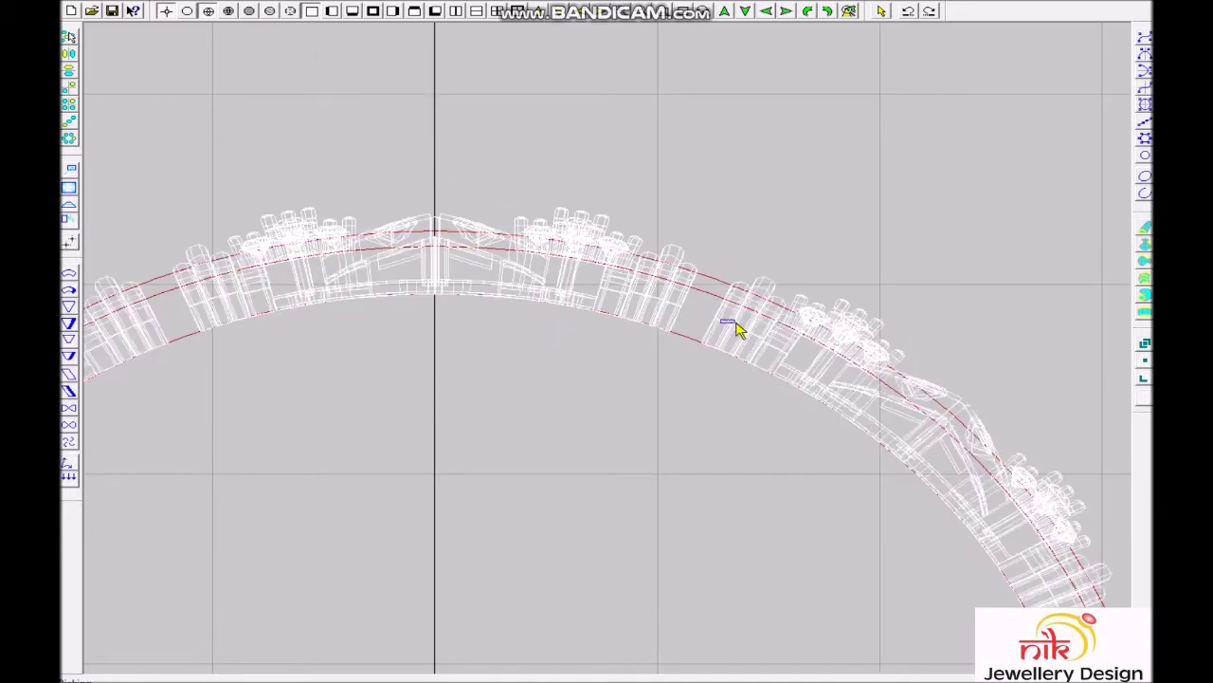
key(ctrl+z)
scroll(744, 336, down, 1)
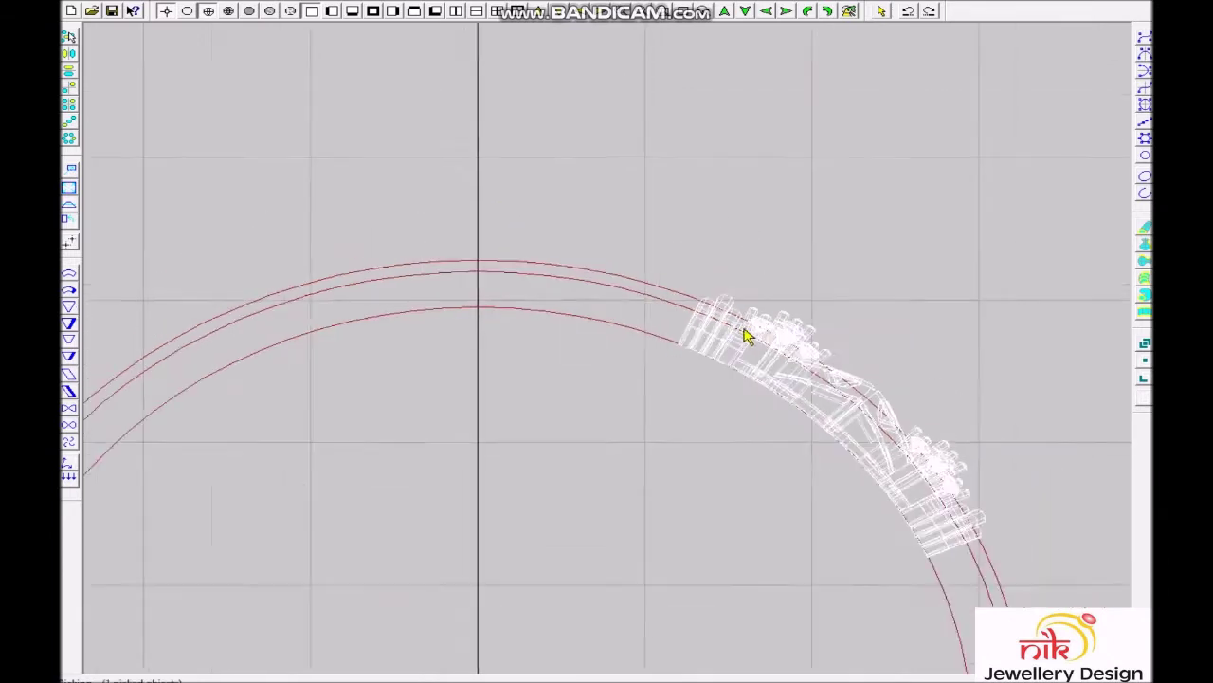
key(Home)
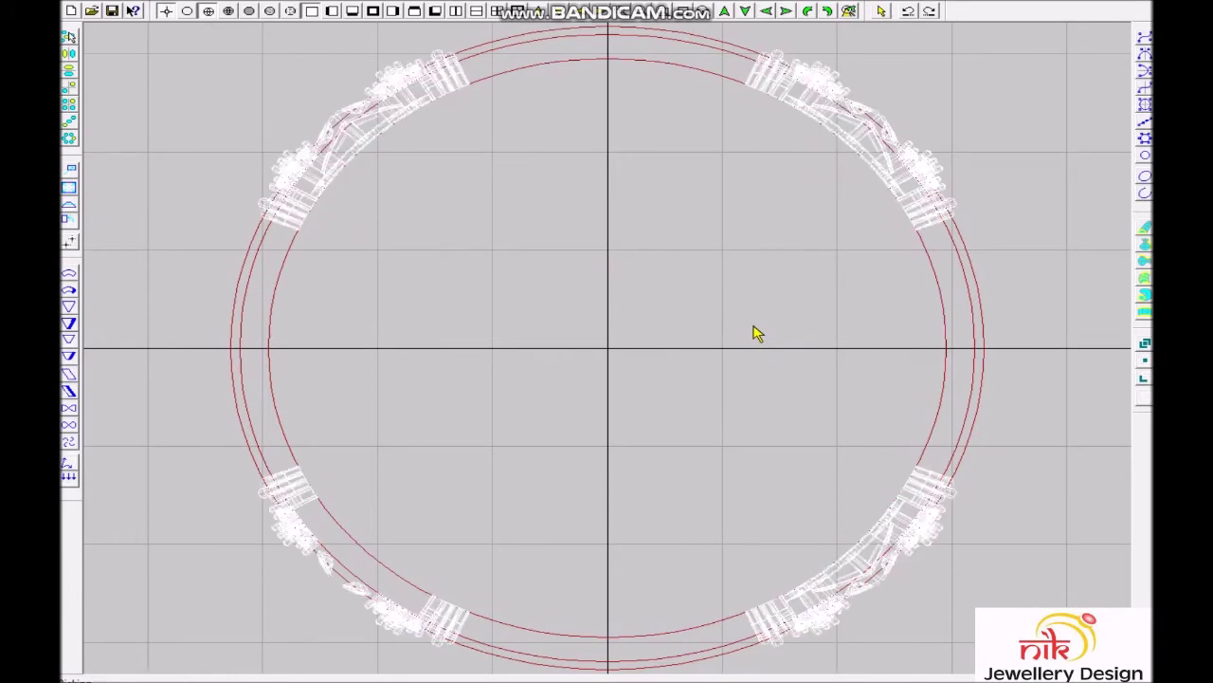
scroll(736, 238, down, 1)
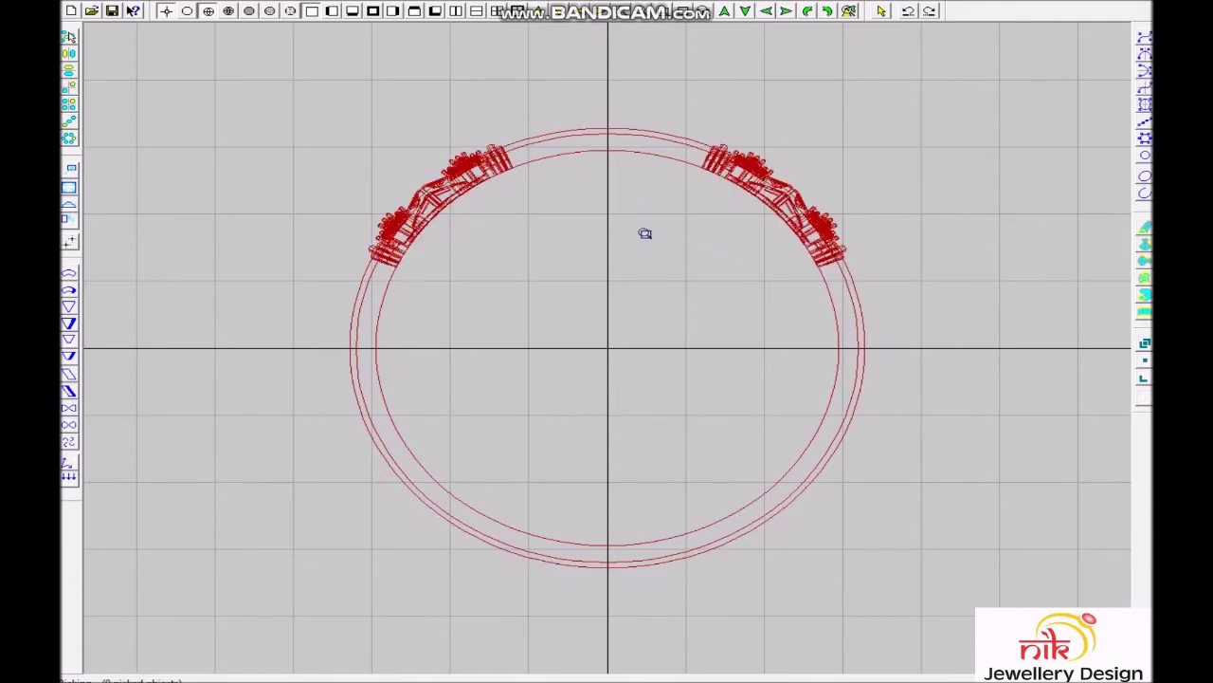
scroll(649, 313, up, 2)
scroll(729, 313, down, 2)
scroll(593, 434, up, 2)
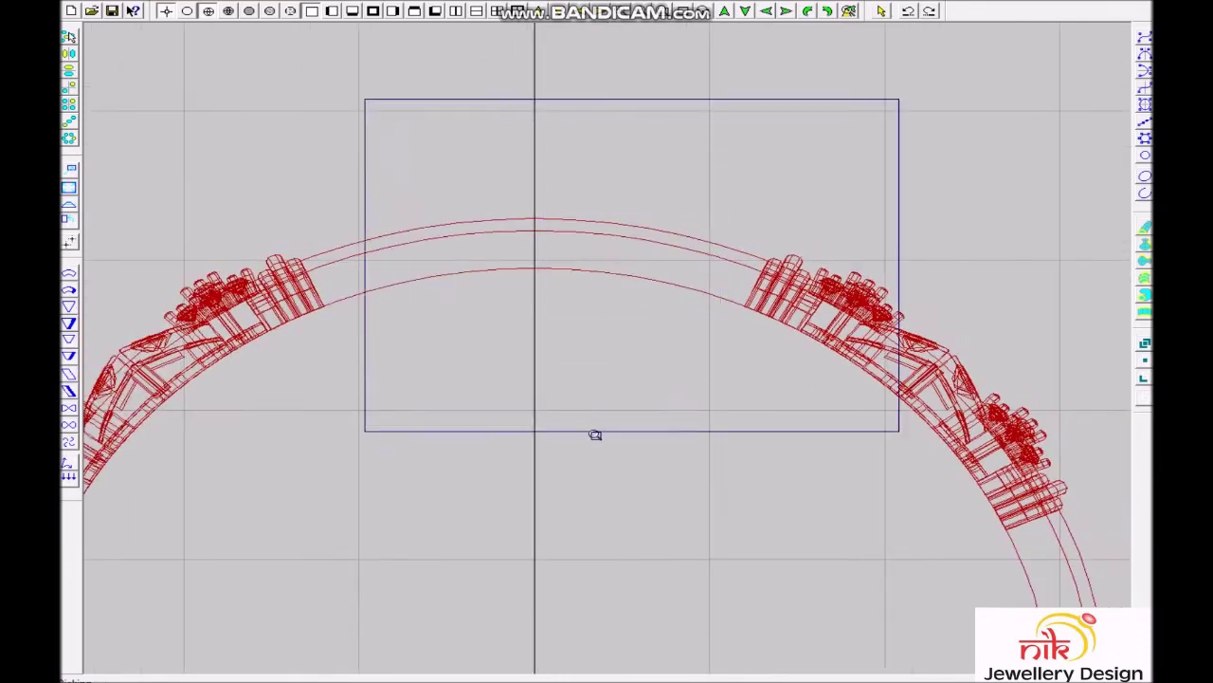
Draw a spline along the bare top of the band, starting from the stone section's edge.
scroll(738, 381, down, 1)
scroll(744, 537, up, 1)
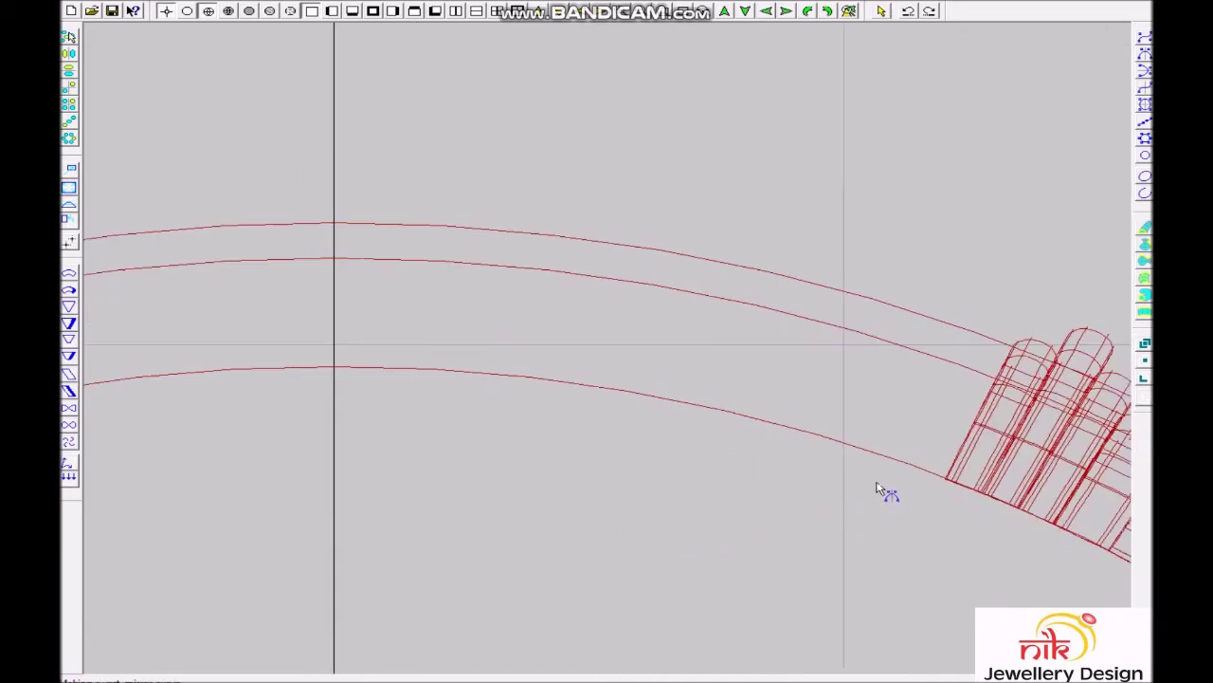
click(996, 386)
click(711, 305)
click(481, 267)
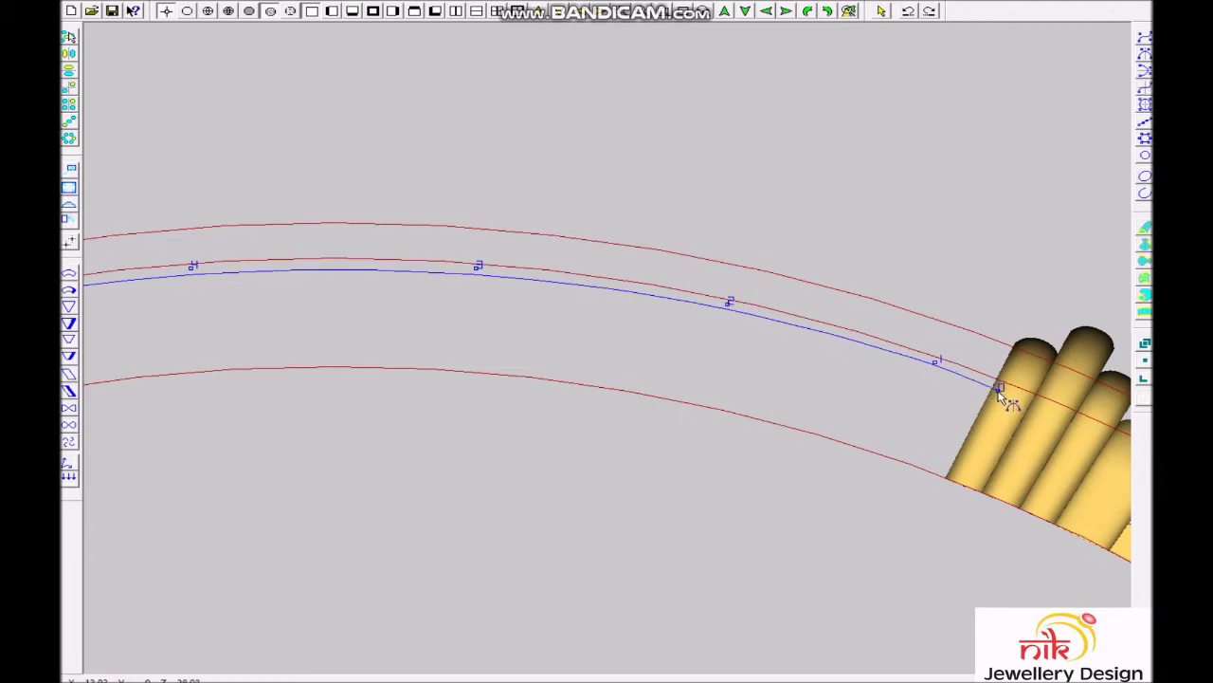
right_click(1002, 392)
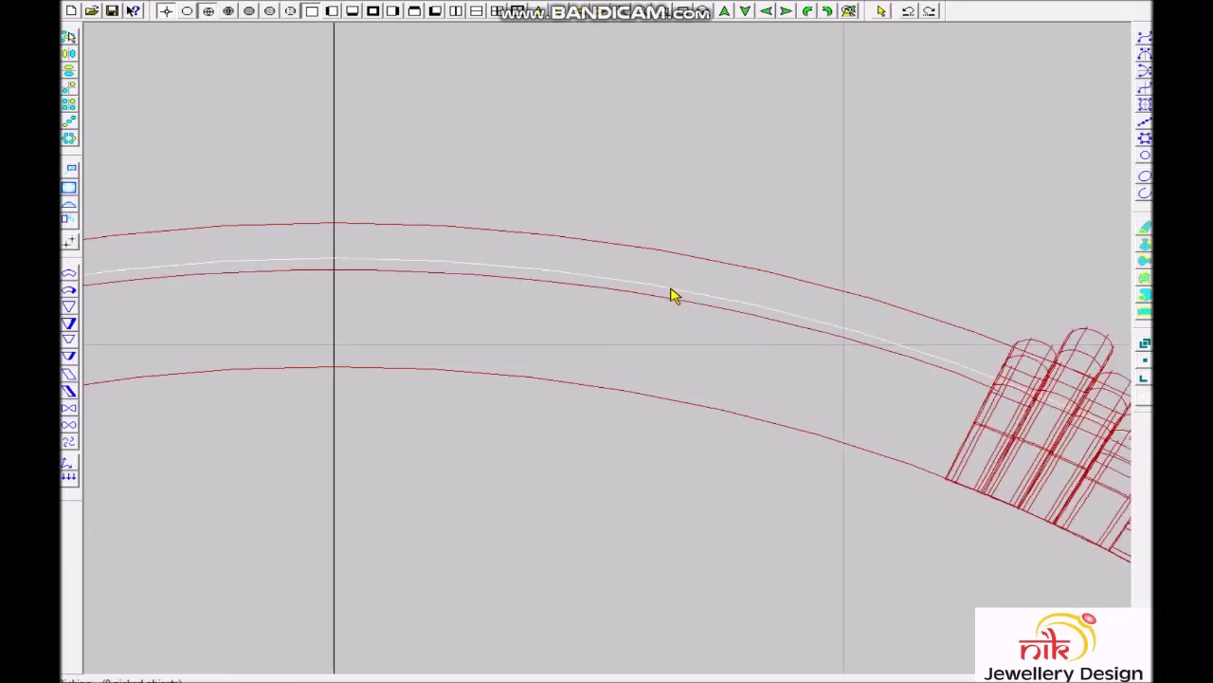
Offset the new band curve to add a parallel copy.
click(671, 295)
key(Return)
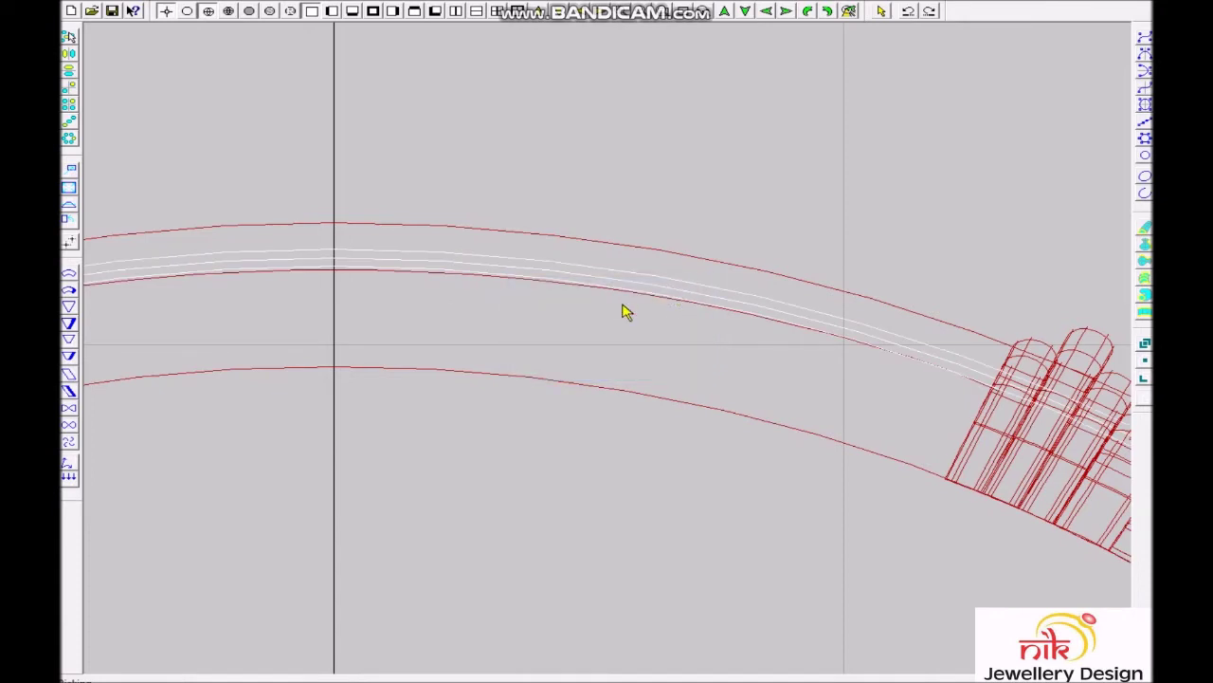
scroll(626, 313, up, 2)
click(467, 313)
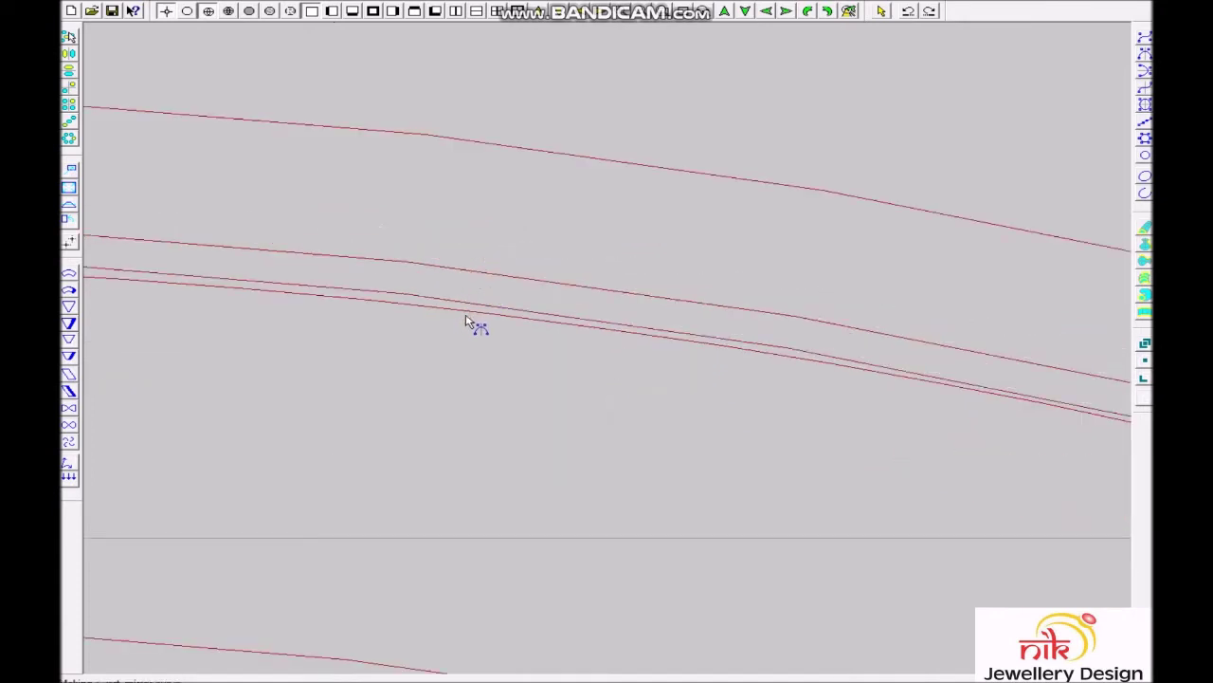
scroll(375, 299, down, 2)
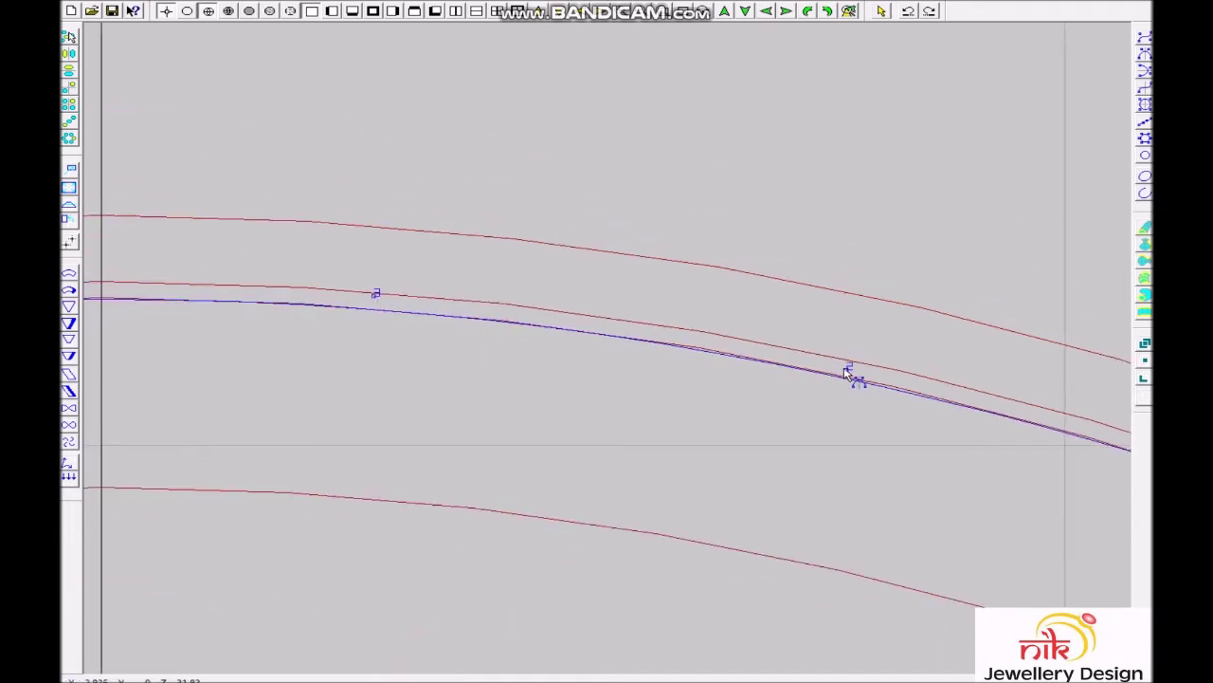
scroll(873, 379, down, 2)
scroll(645, 392, up, 1)
scroll(801, 448, up, 1)
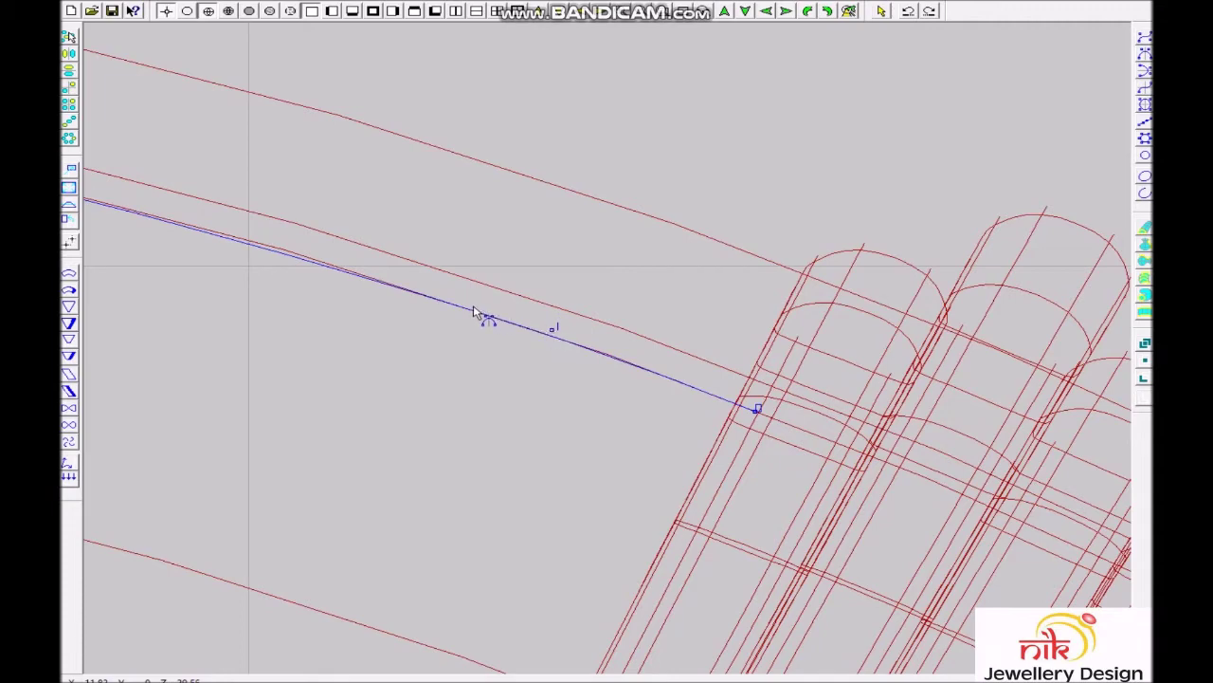
scroll(478, 315, down, 3)
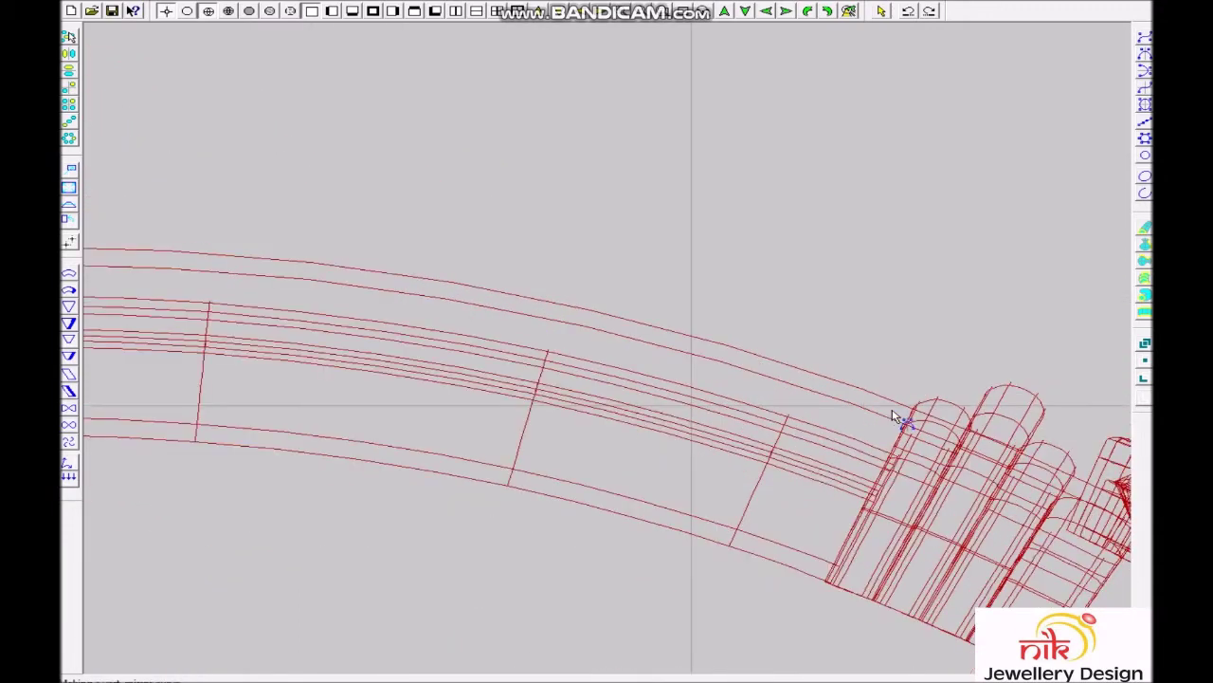
Draw a four-point curve along the band's outer edge.
click(910, 423)
click(827, 390)
click(645, 336)
click(451, 284)
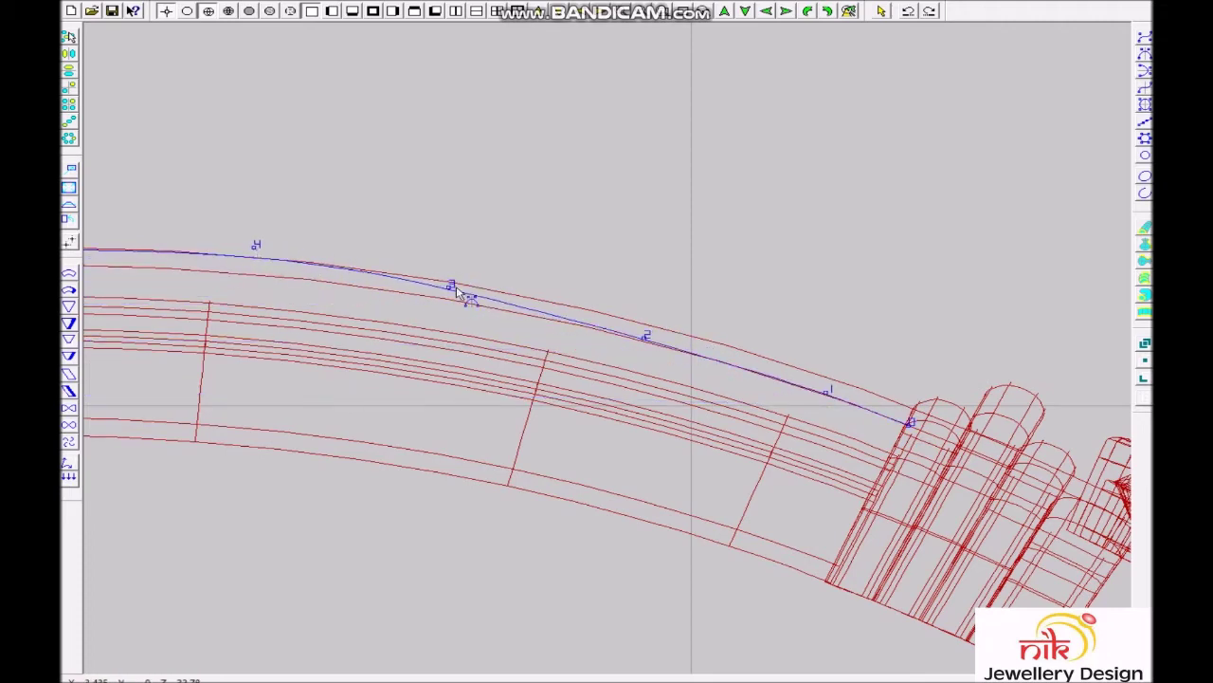
right_click(474, 321)
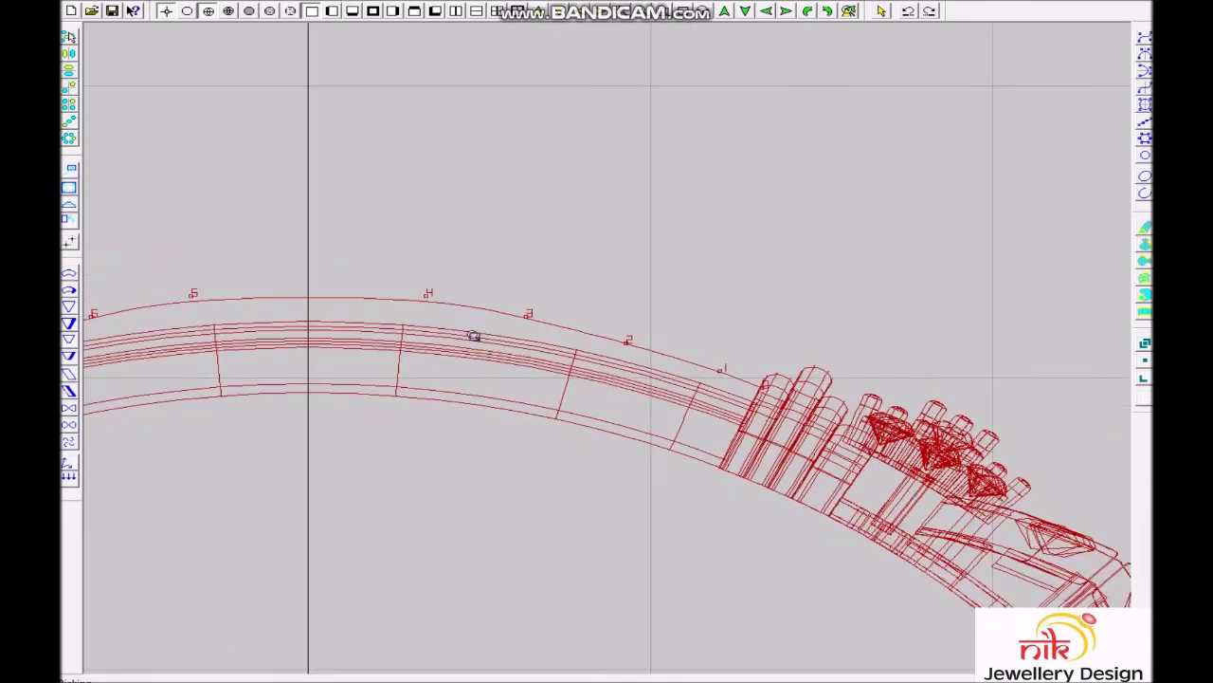
Adjust points 1–4 of the new curve so it arcs evenly above the band.
drag(652, 251, 180, 332)
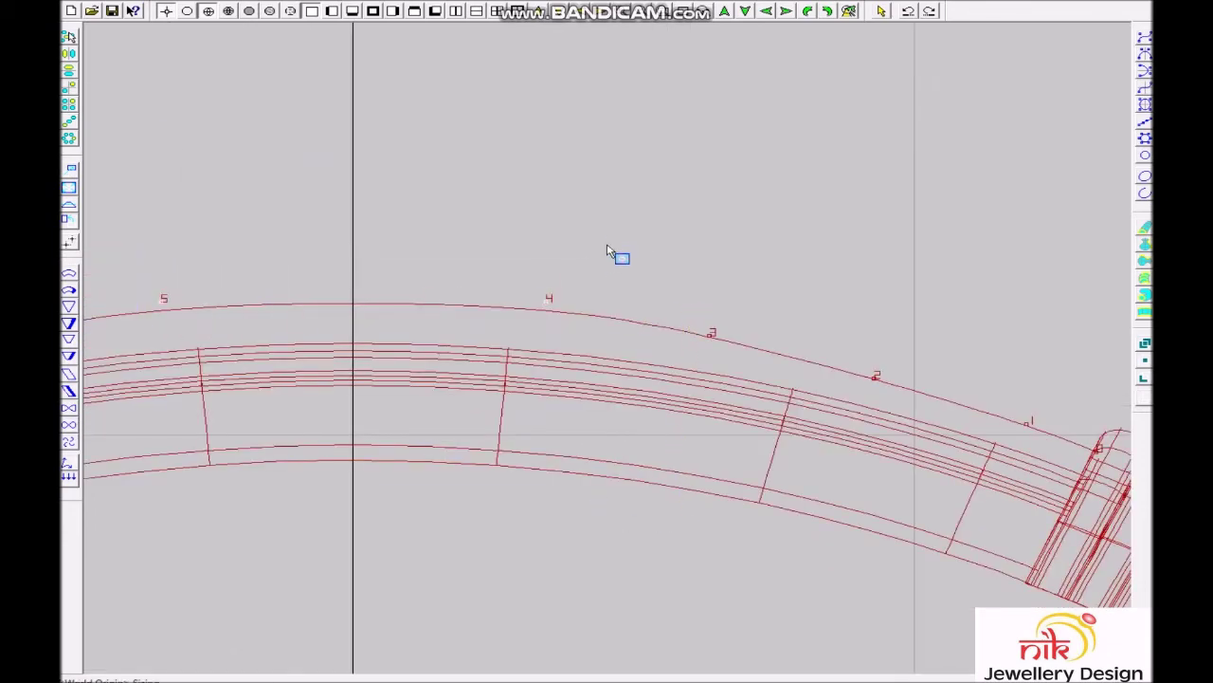
scroll(764, 331, up, 2)
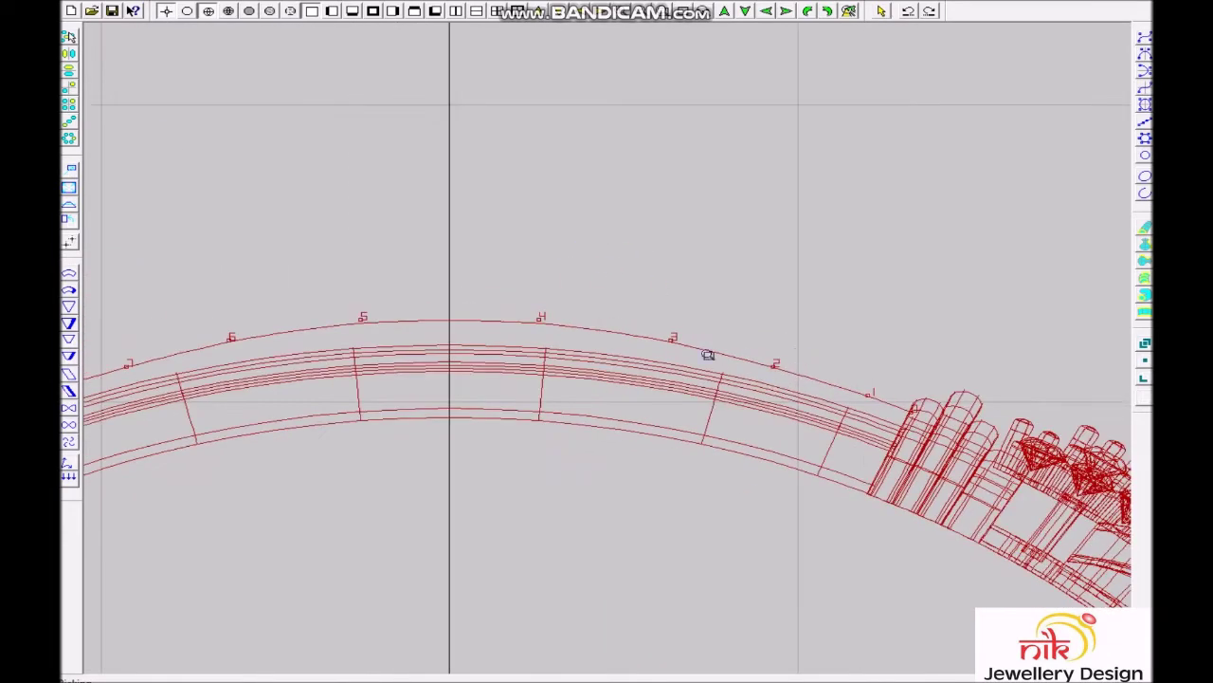
scroll(704, 352, up, 2)
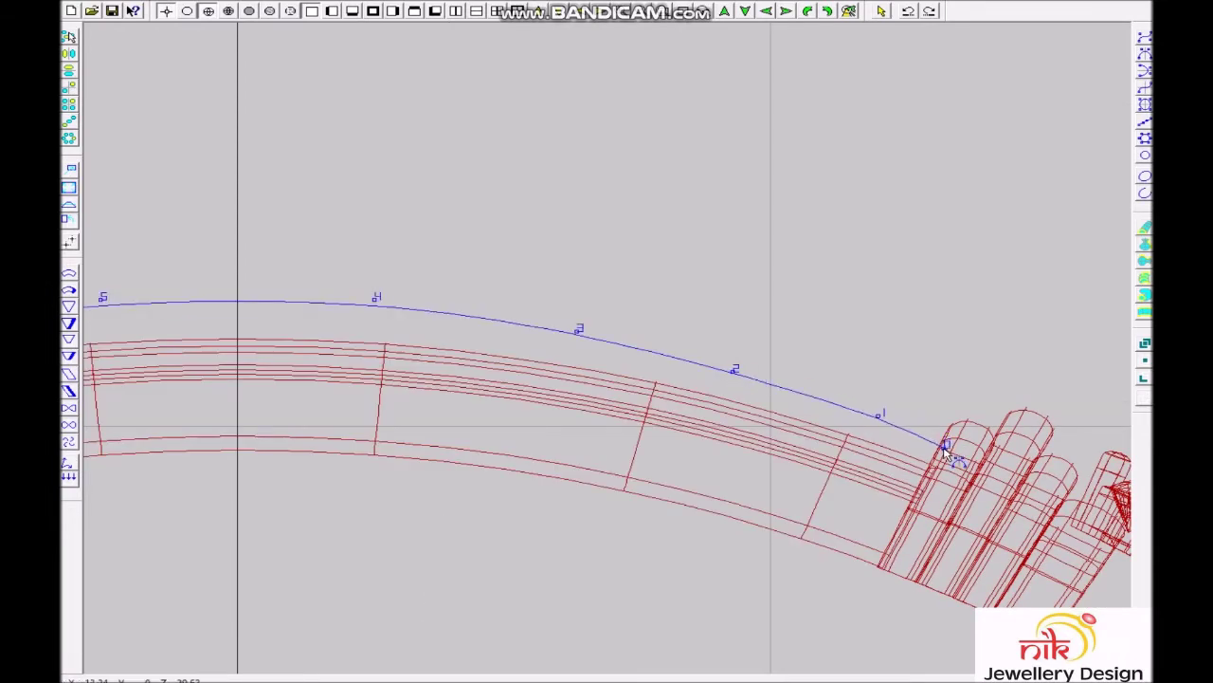
drag(880, 420, 875, 423)
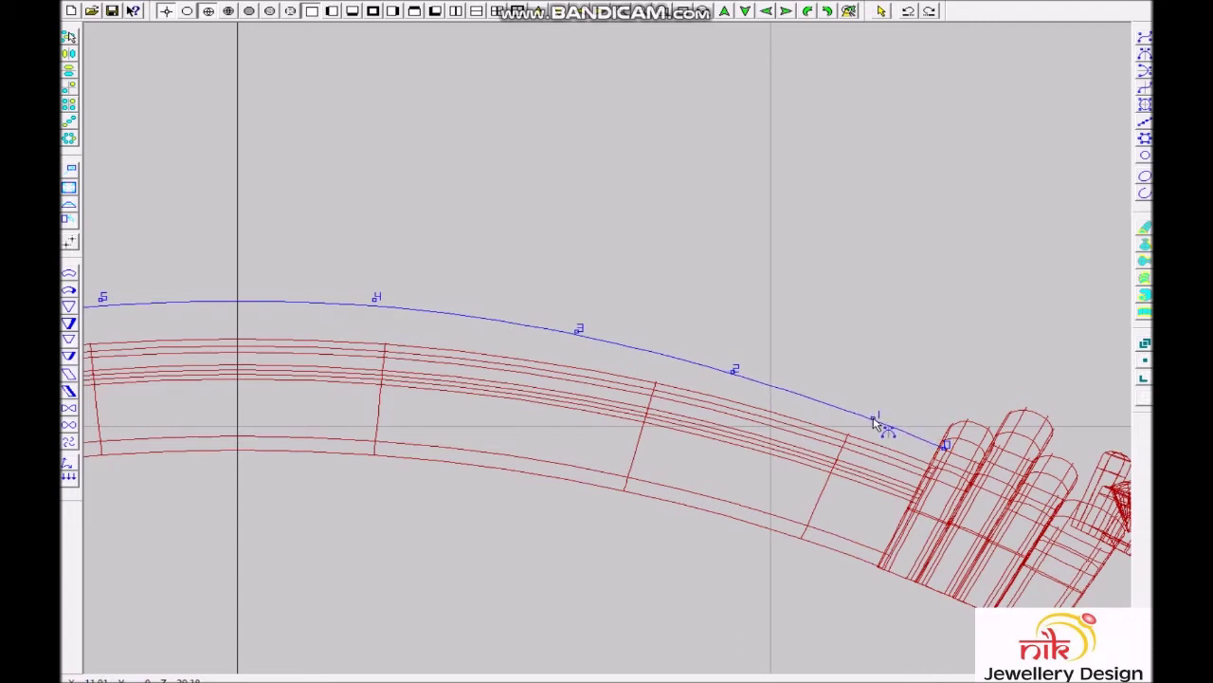
drag(385, 301, 365, 300)
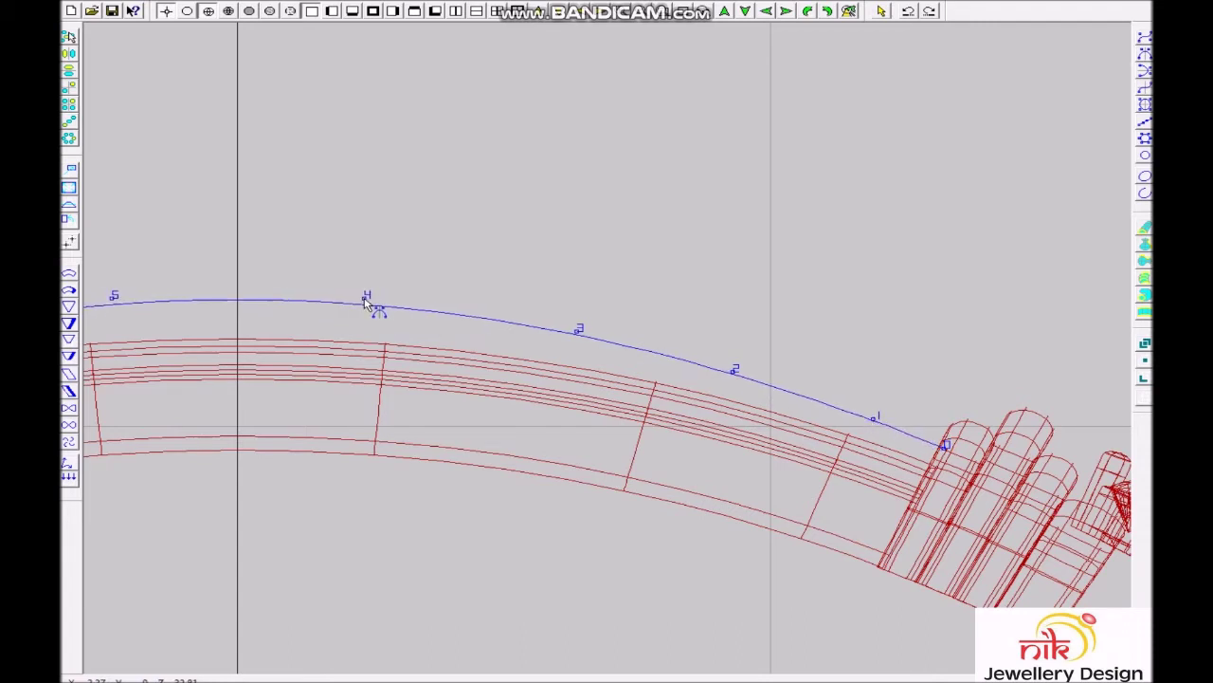
drag(575, 333, 571, 328)
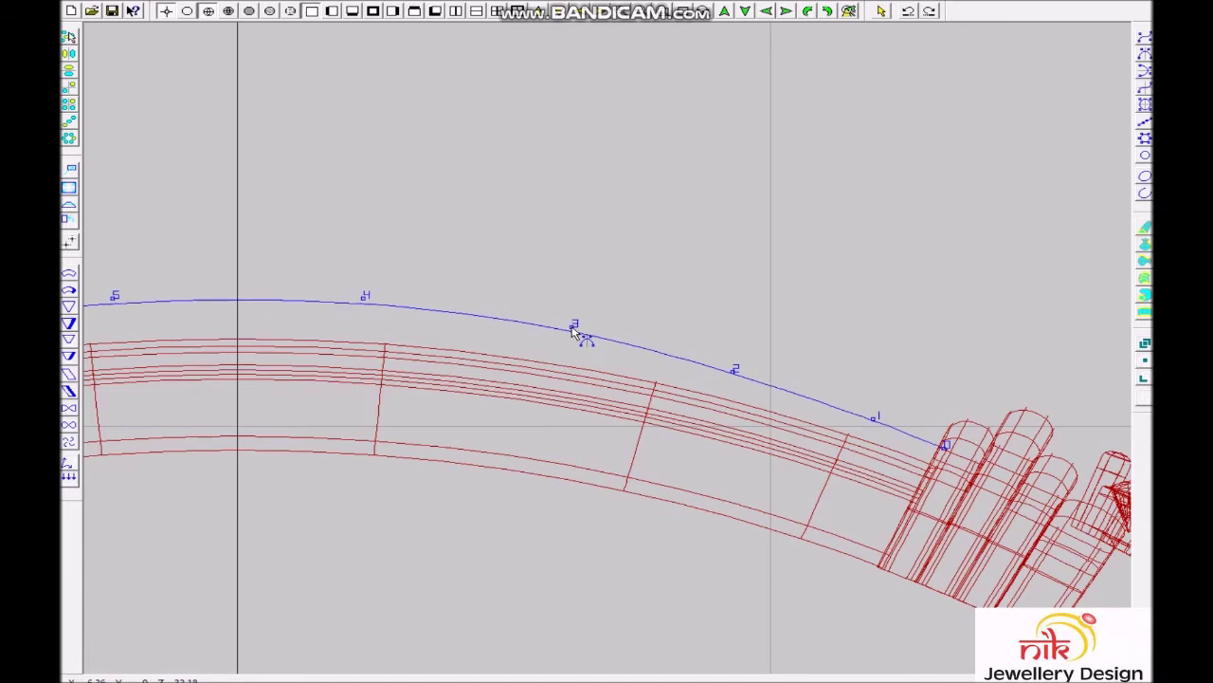
drag(736, 373, 737, 372)
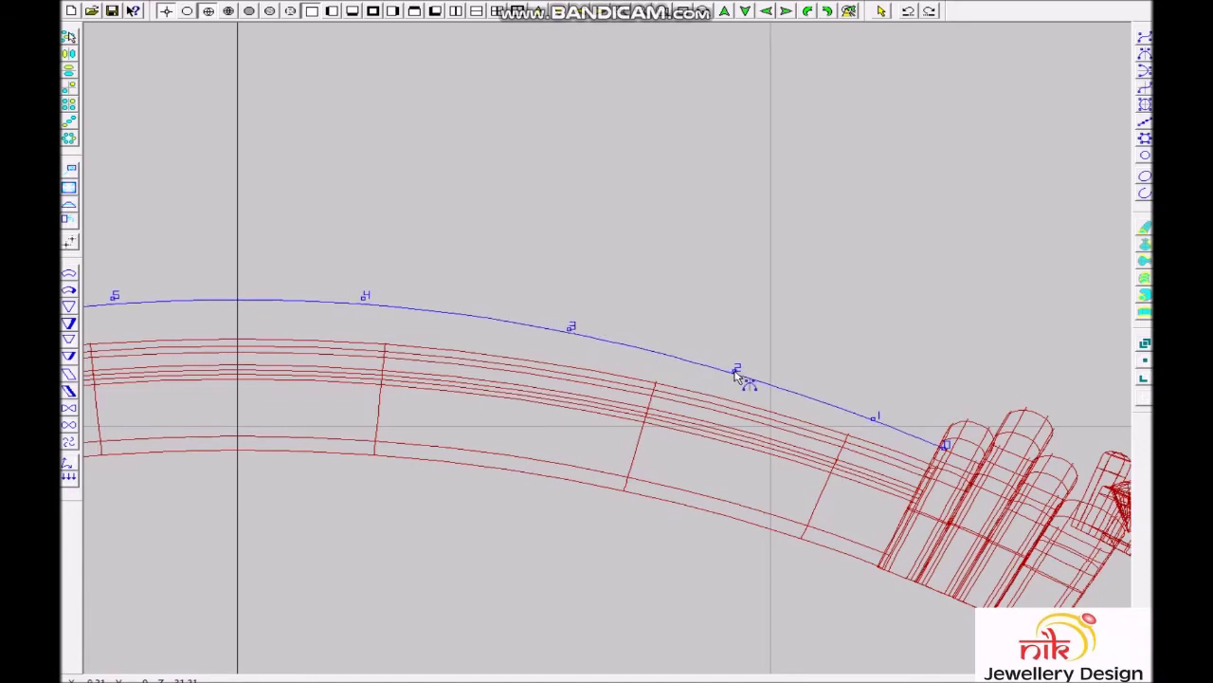
right_click(857, 427)
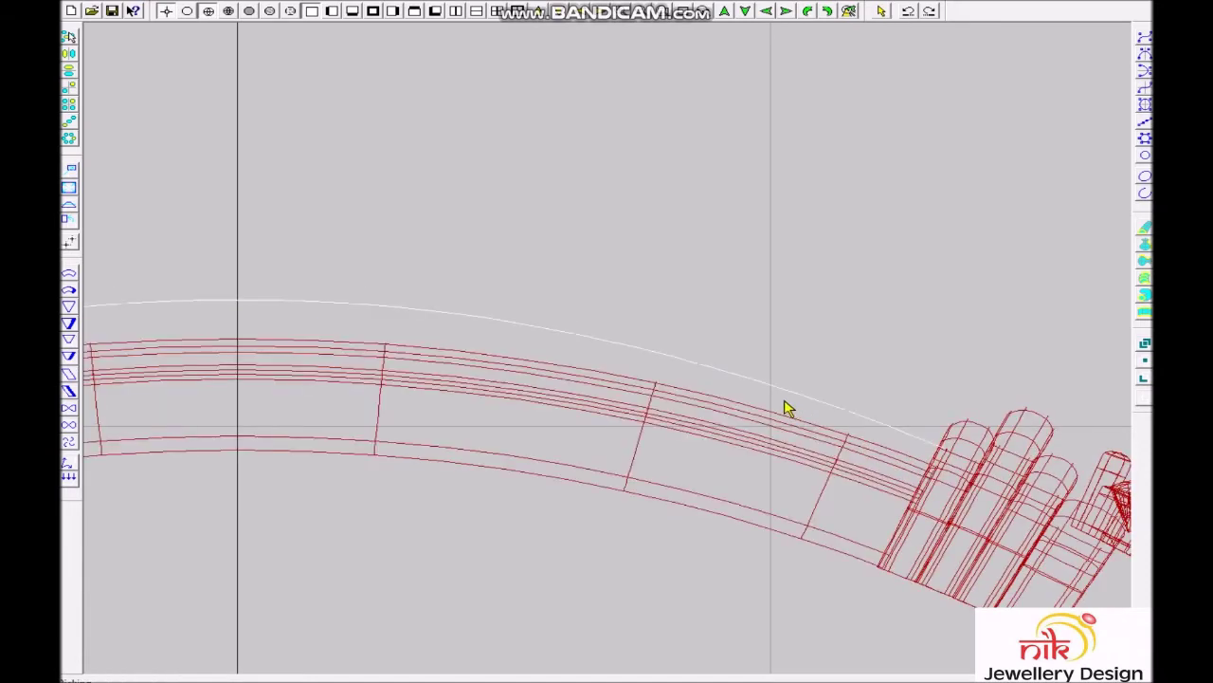
right_drag(786, 407, 736, 402)
scroll(570, 379, up, 1)
scroll(601, 382, up, 1)
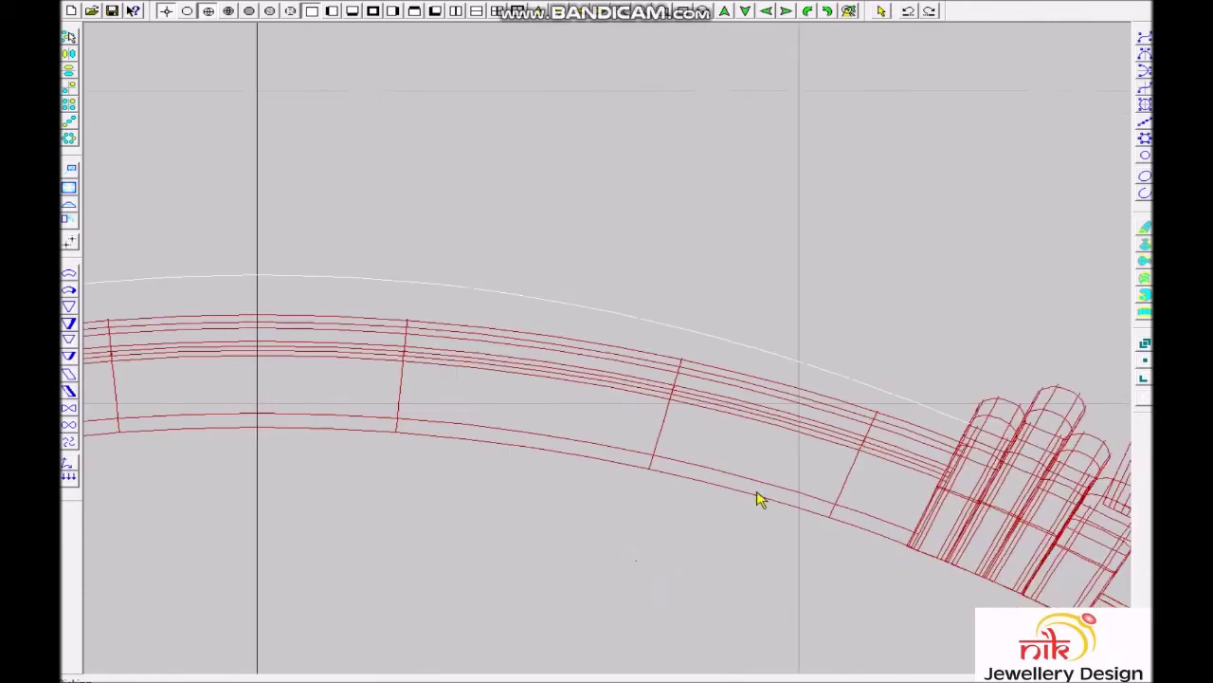
right_click(788, 420)
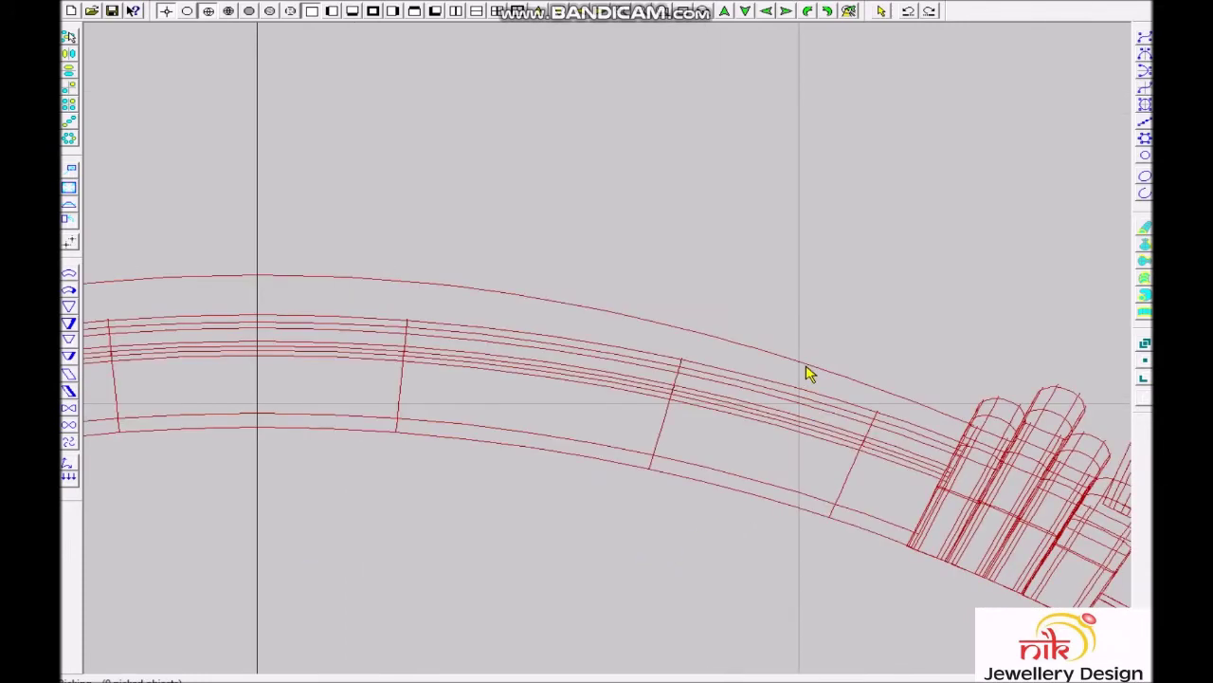
Offset the guide curve above the band by radius 1 on both sides.
scroll(888, 447, up, 2)
scroll(939, 423, down, 1)
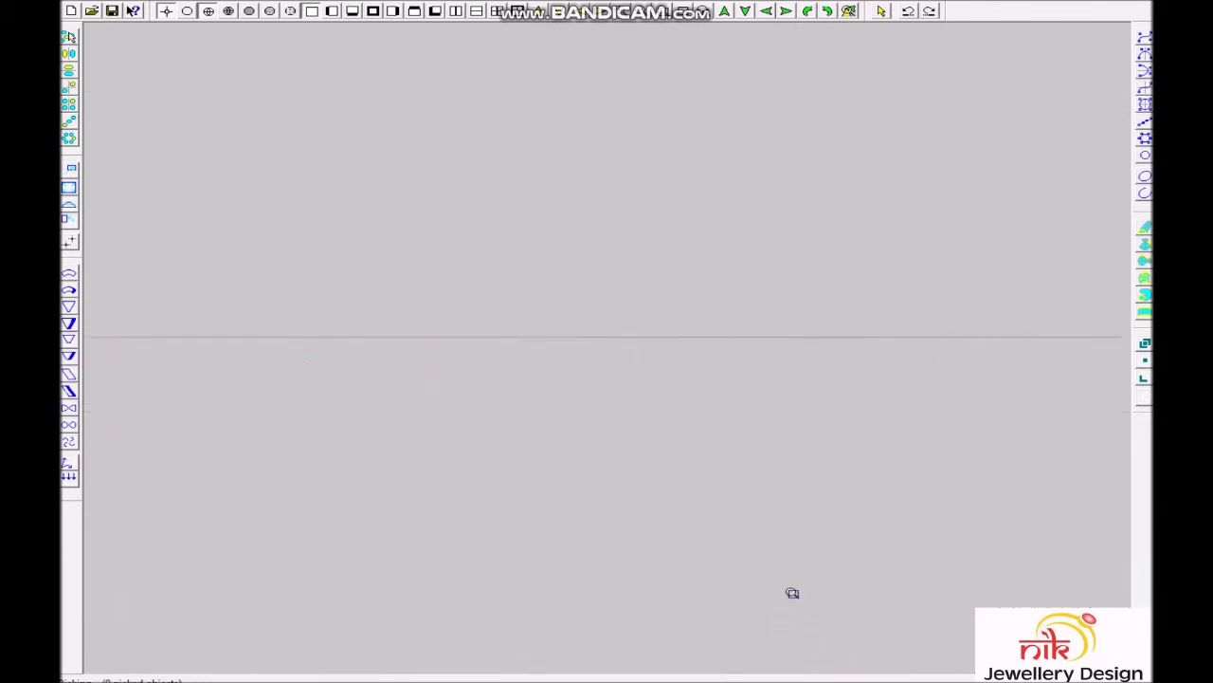
scroll(790, 543, up, 2)
scroll(439, 287, down, 1)
scroll(344, 269, down, 1)
scroll(510, 444, up, 1)
click(208, 271)
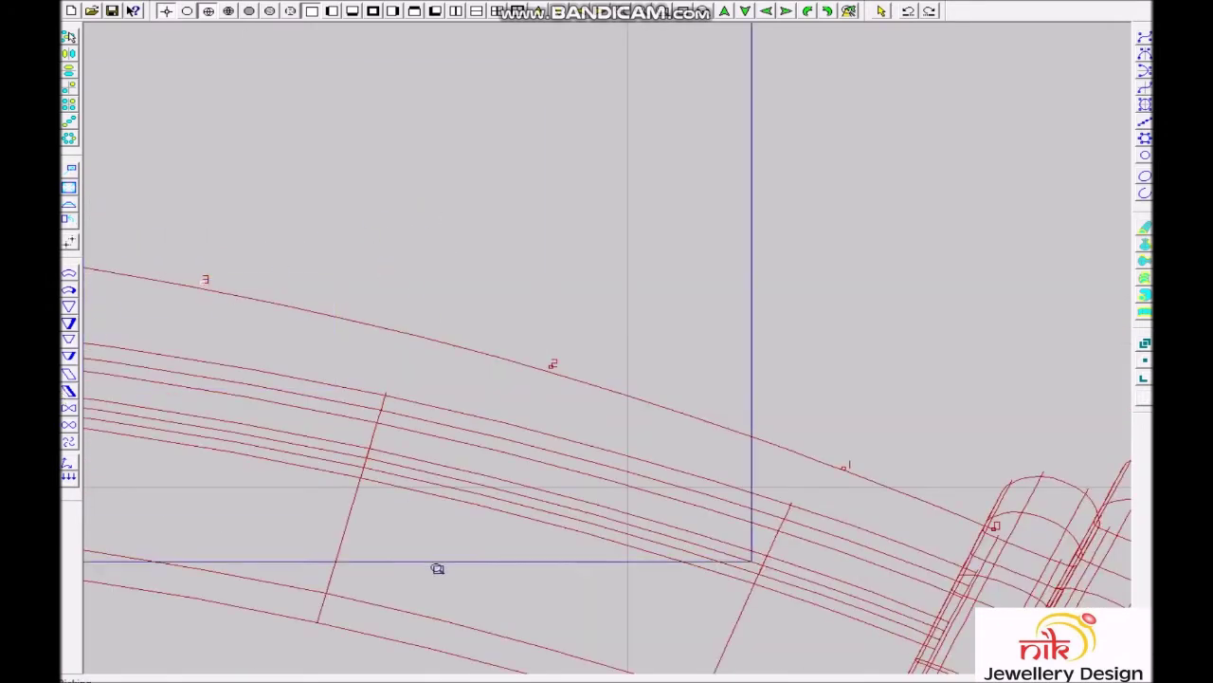
scroll(514, 506, up, 1)
scroll(525, 401, down, 1)
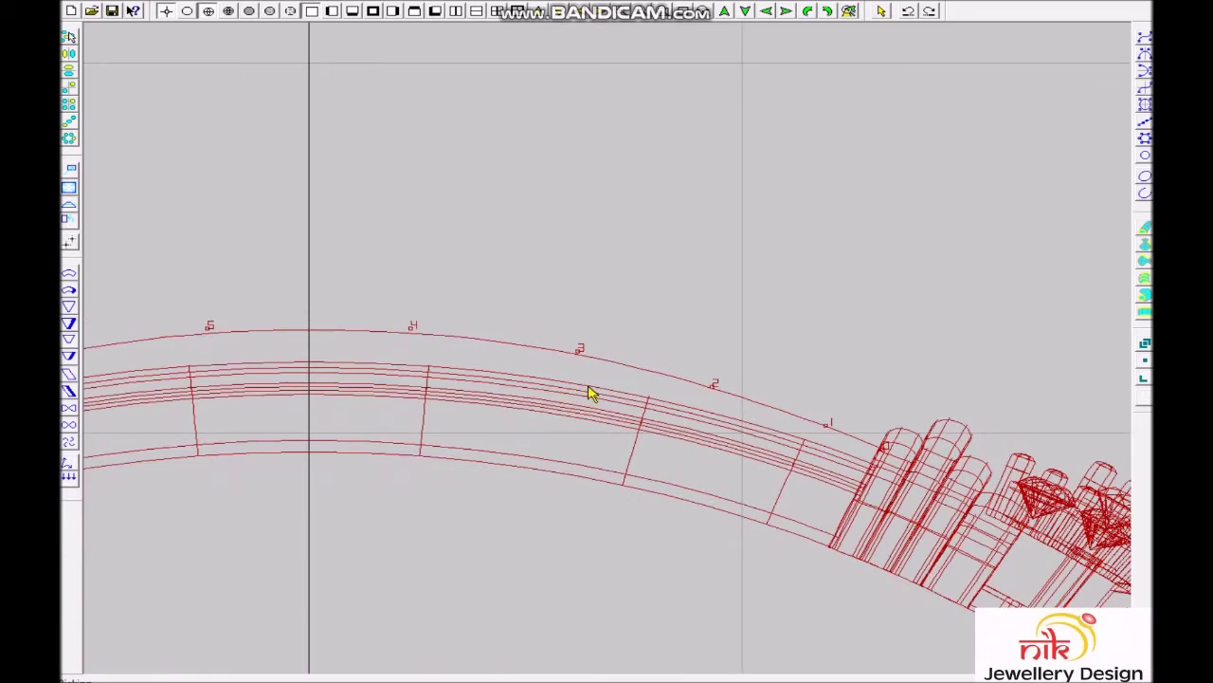
click(640, 365)
right_click(641, 365)
text(1)
key(Return)
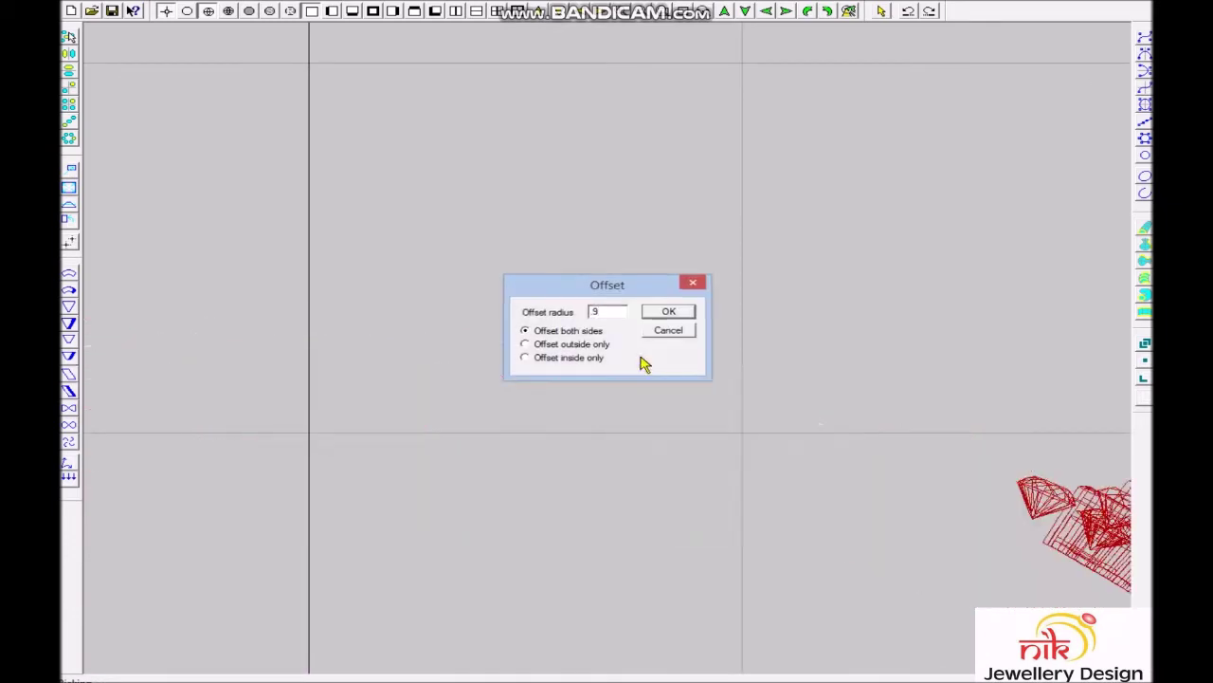
scroll(598, 306, up, 1)
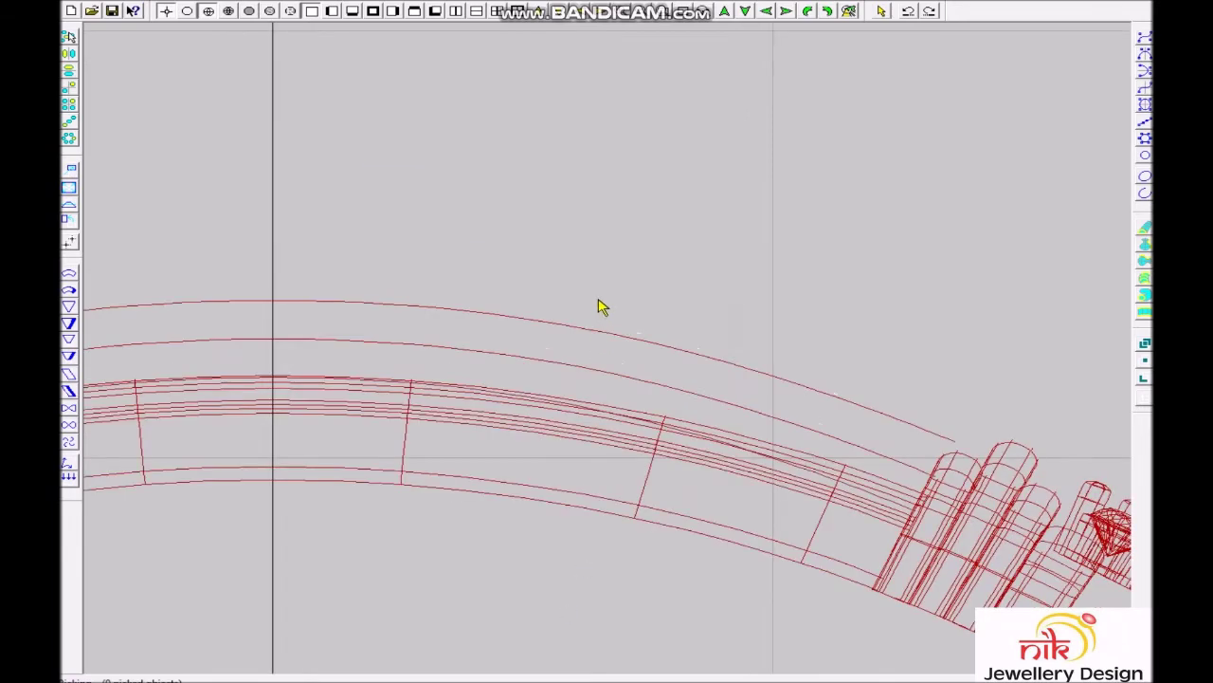
scroll(614, 344, down, 2)
scroll(625, 379, down, 1)
key(F1)
scroll(614, 361, down, 3)
Cycle through the F1–F4 views to inspect the curves.
scroll(569, 320, down, 1)
key(F3)
key(F1)
key(F2)
key(F3)
key(F4)
Move the guide curves up 2.1 vertically and add a mirrored copy.
key(ctrl+t)
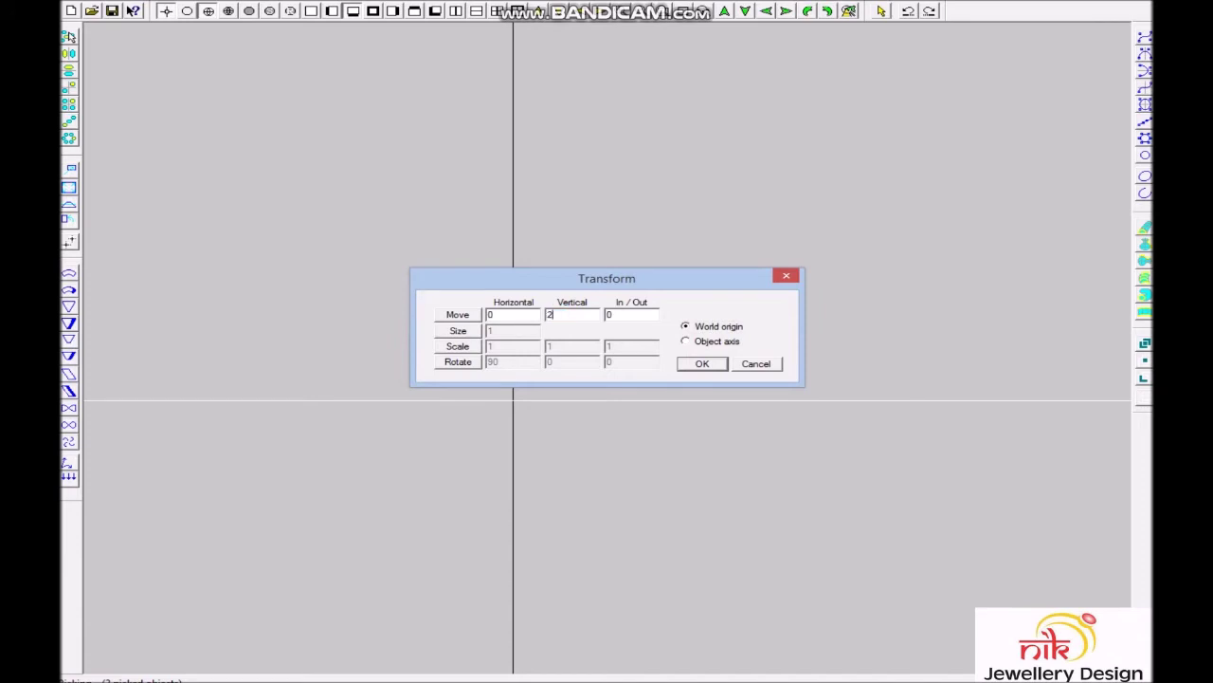
key(Return)
key(ctrl+t)
key(Return)
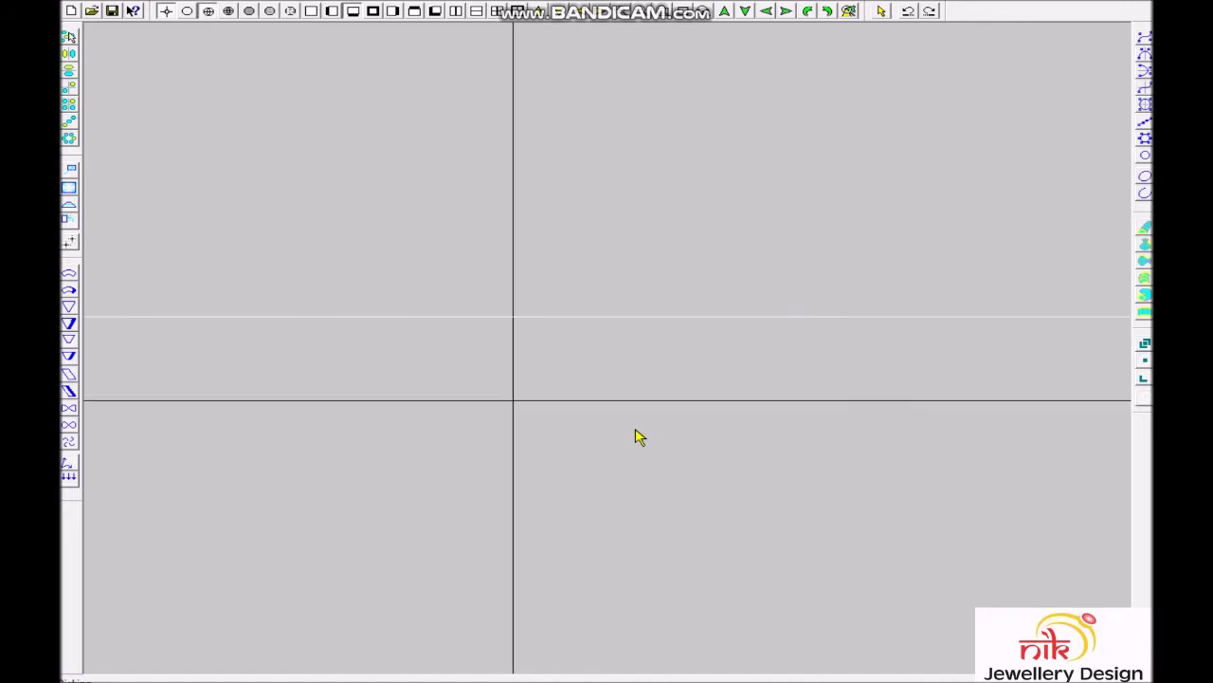
key(ctrl+m)
key(Home)
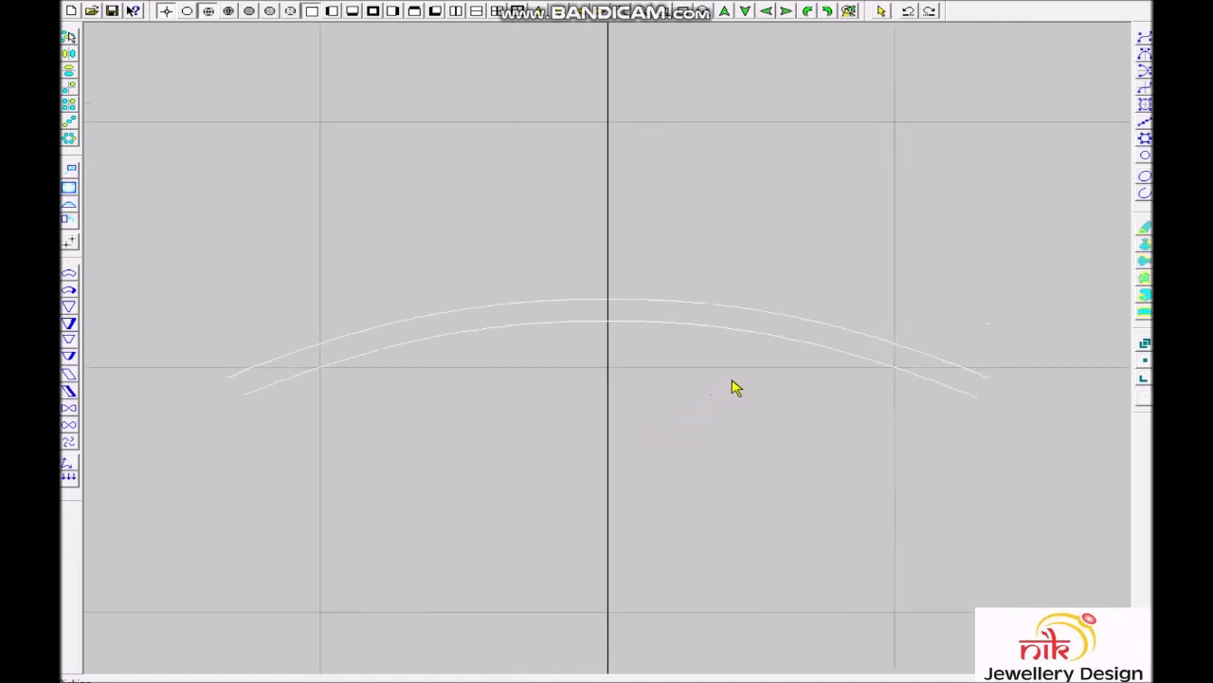
Select both curves and pull their right-end points toward each other.
key(ctrl+a)
drag(748, 275, 1130, 612)
scroll(758, 370, up, 3)
mouse_move(737, 175)
mouse_down()
mouse_move(740, 198)
mouse_move(504, 613)
mouse_up()
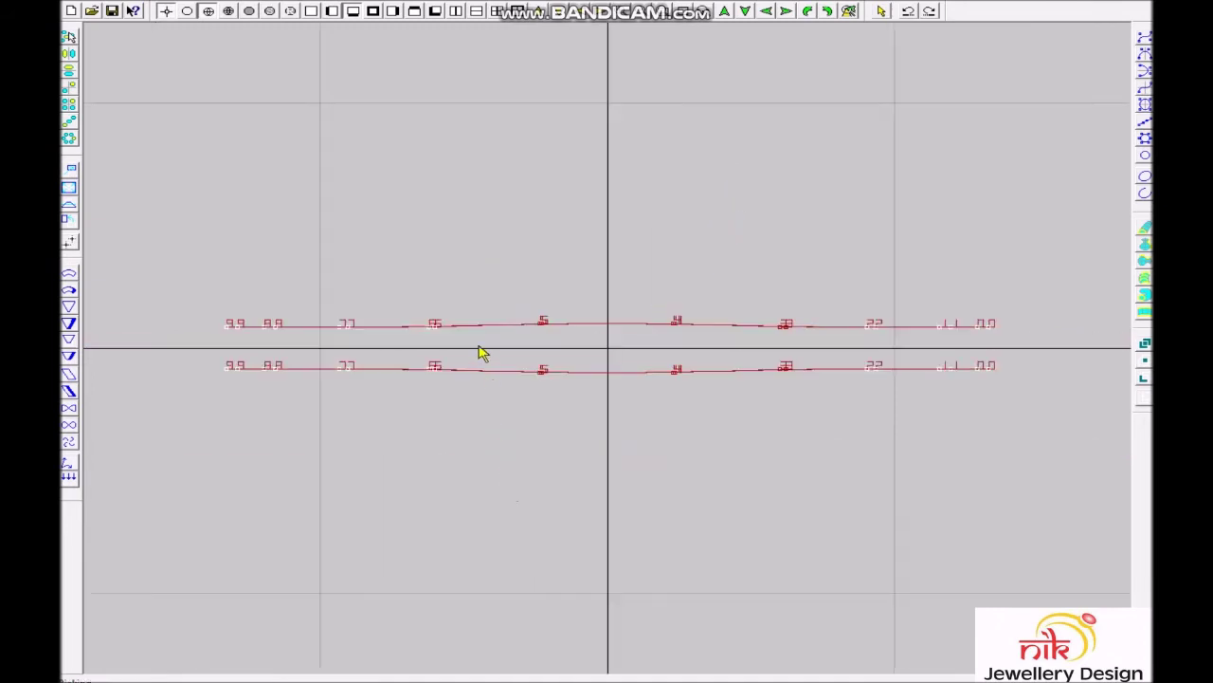
scroll(759, 367, up, 2)
drag(920, 181, 926, 196)
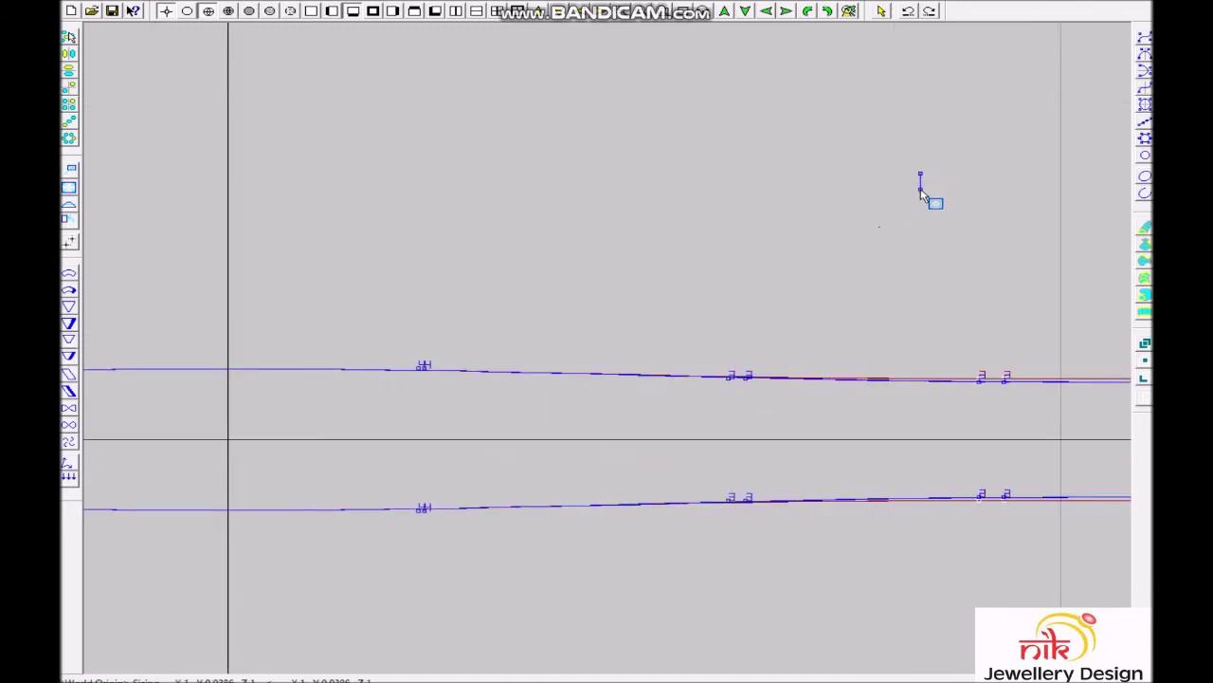
scroll(851, 499, down, 2)
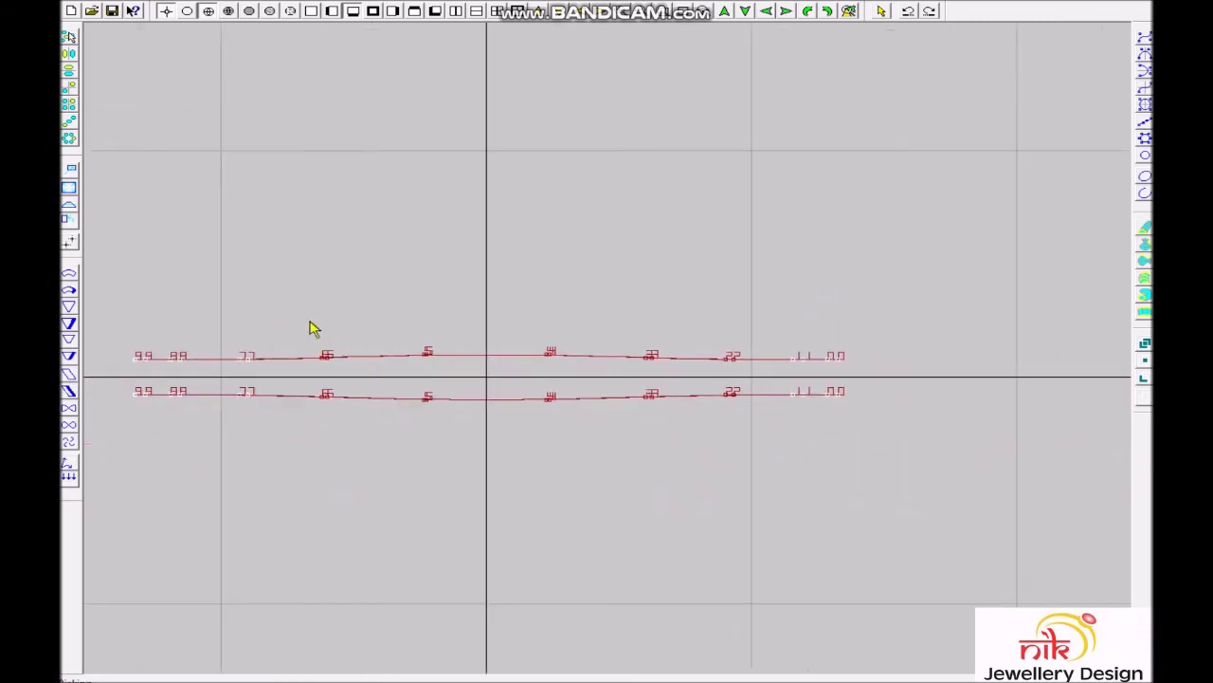
scroll(645, 365, up, 2)
drag(885, 281, 885, 278)
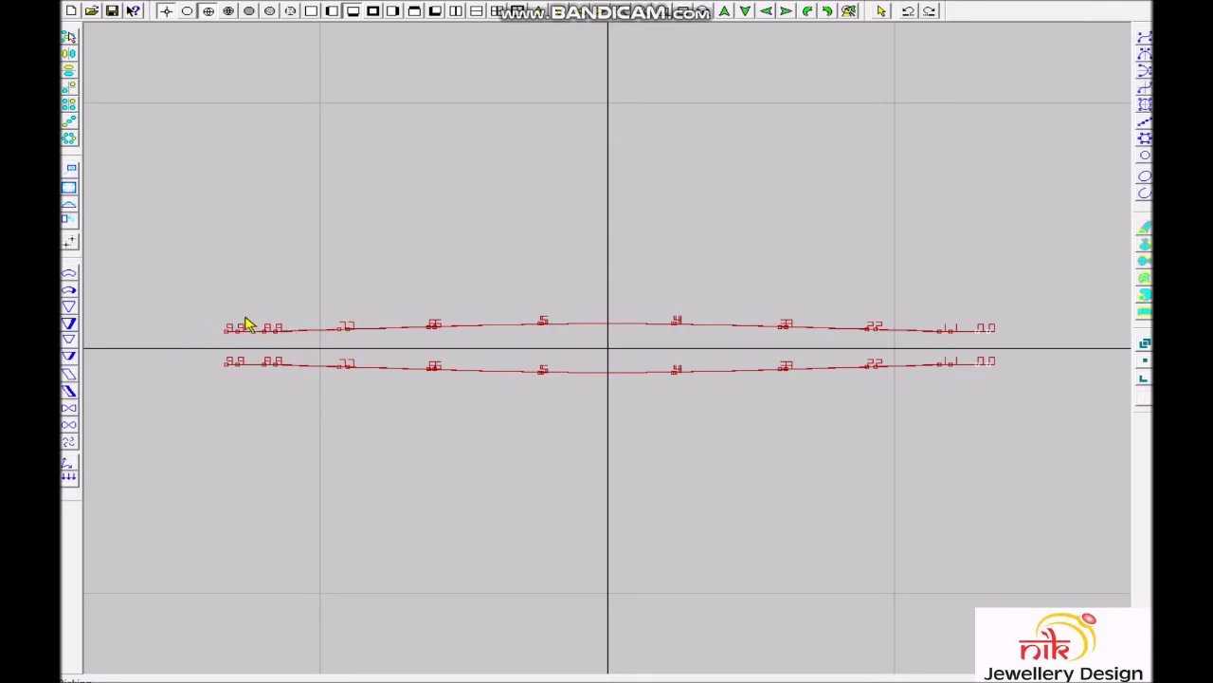
scroll(250, 340, up, 2)
Adjust the remaining end points so both arcs taper into a slim lens shape.
drag(639, 298, 736, 488)
scroll(698, 495, down, 3)
drag(915, 284, 976, 403)
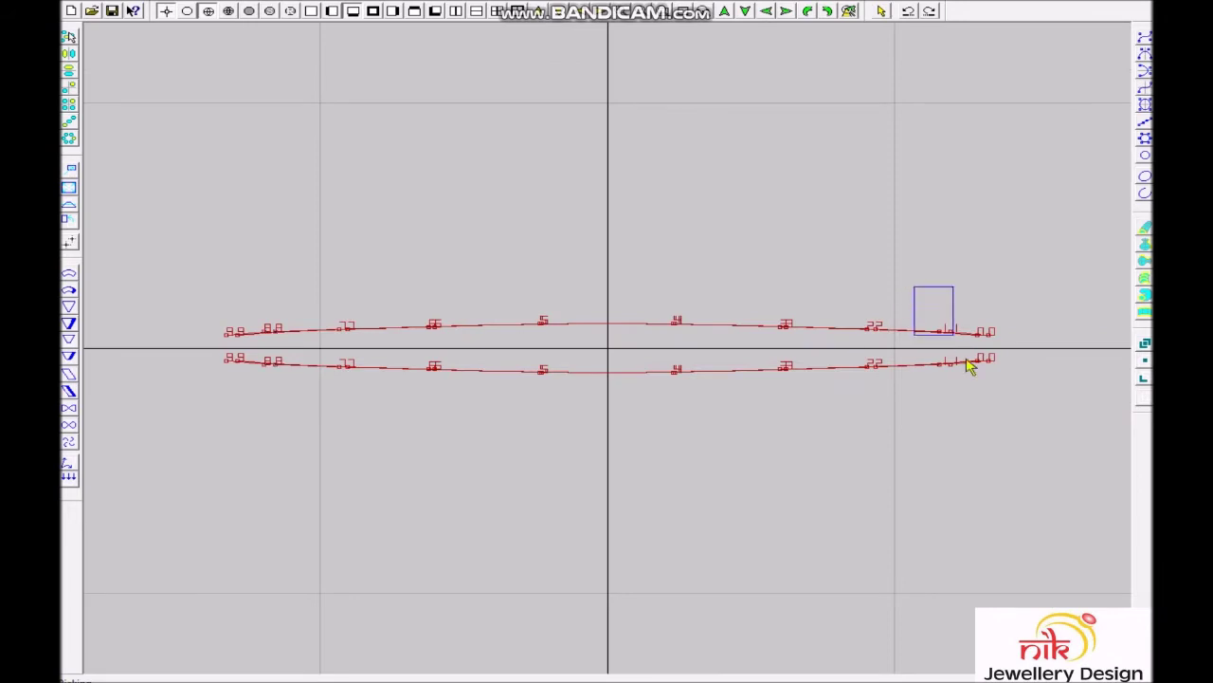
scroll(319, 424, up, 2)
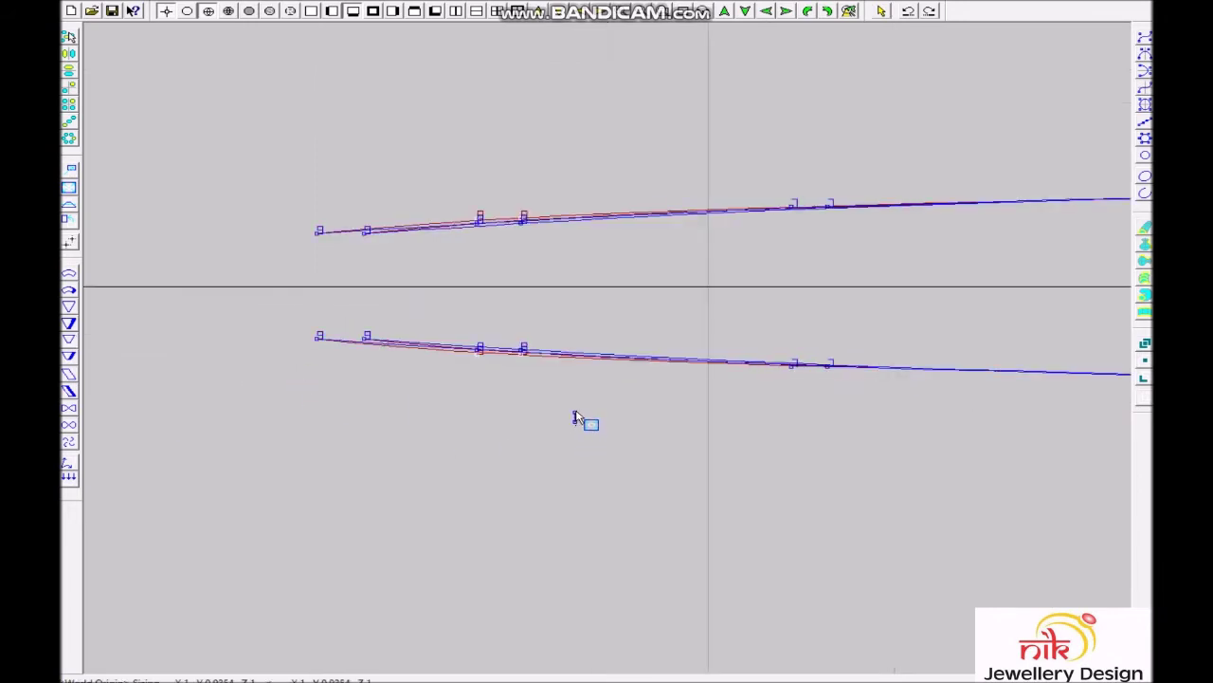
scroll(577, 420, down, 1)
drag(656, 190, 819, 446)
scroll(834, 425, down, 2)
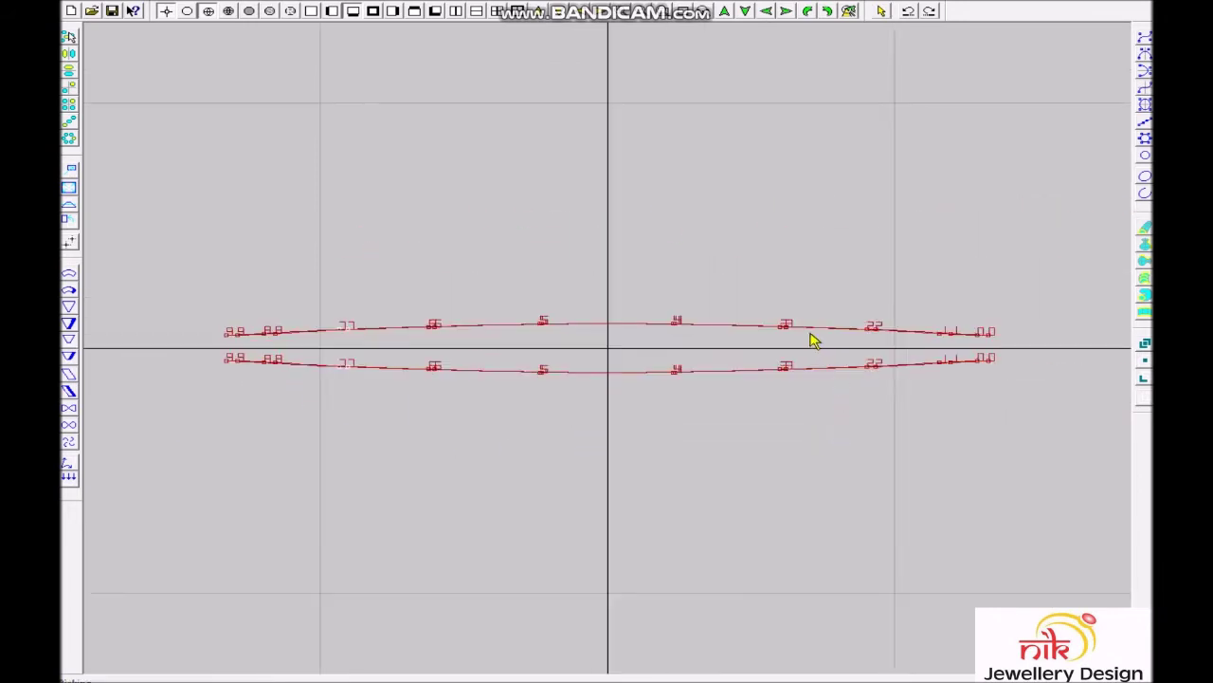
drag(825, 312, 912, 370)
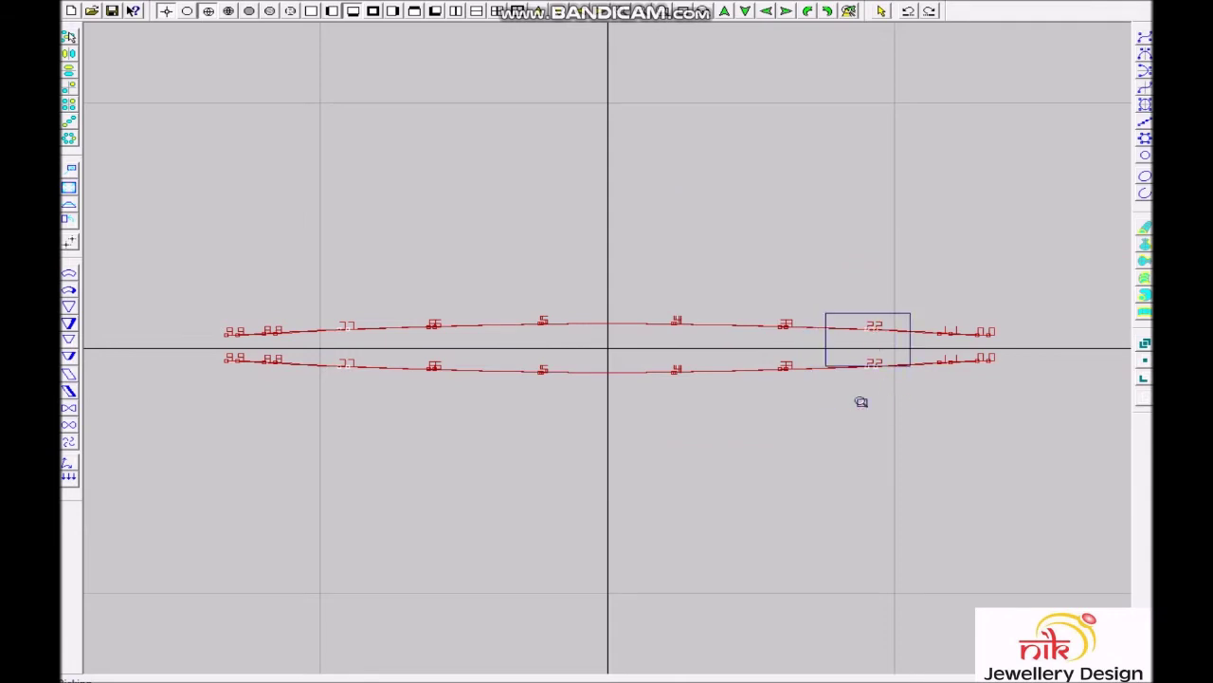
scroll(726, 453, down, 2)
scroll(533, 348, down, 1)
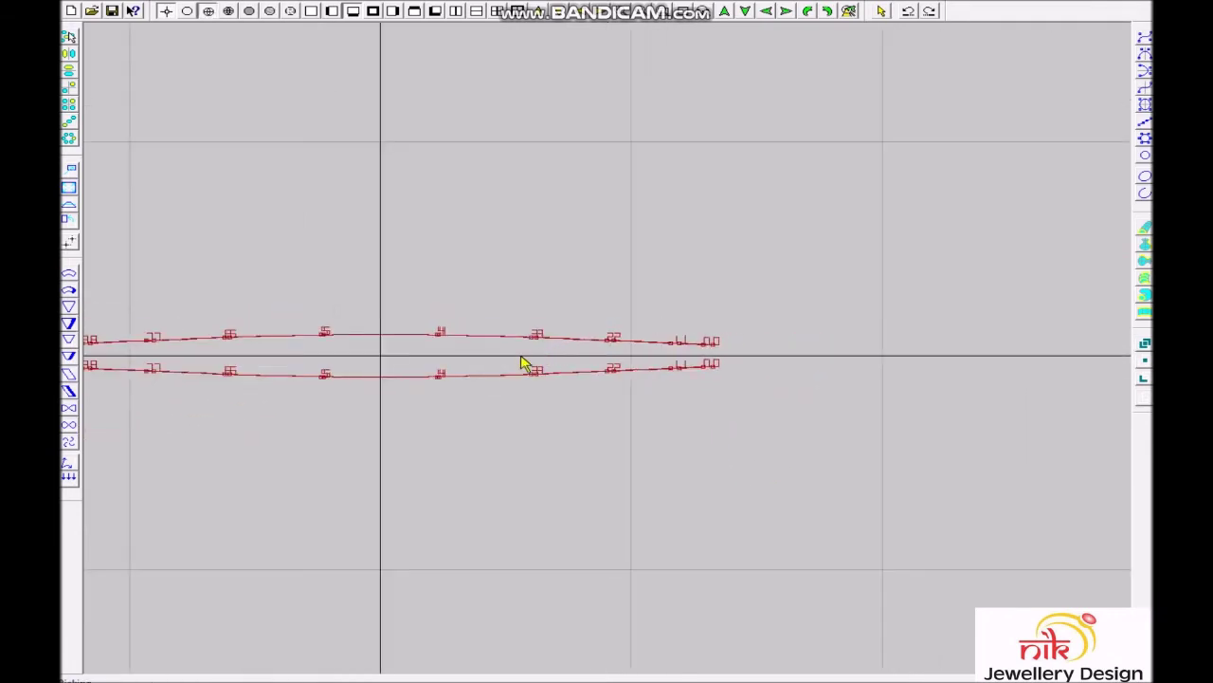
right_click(493, 351)
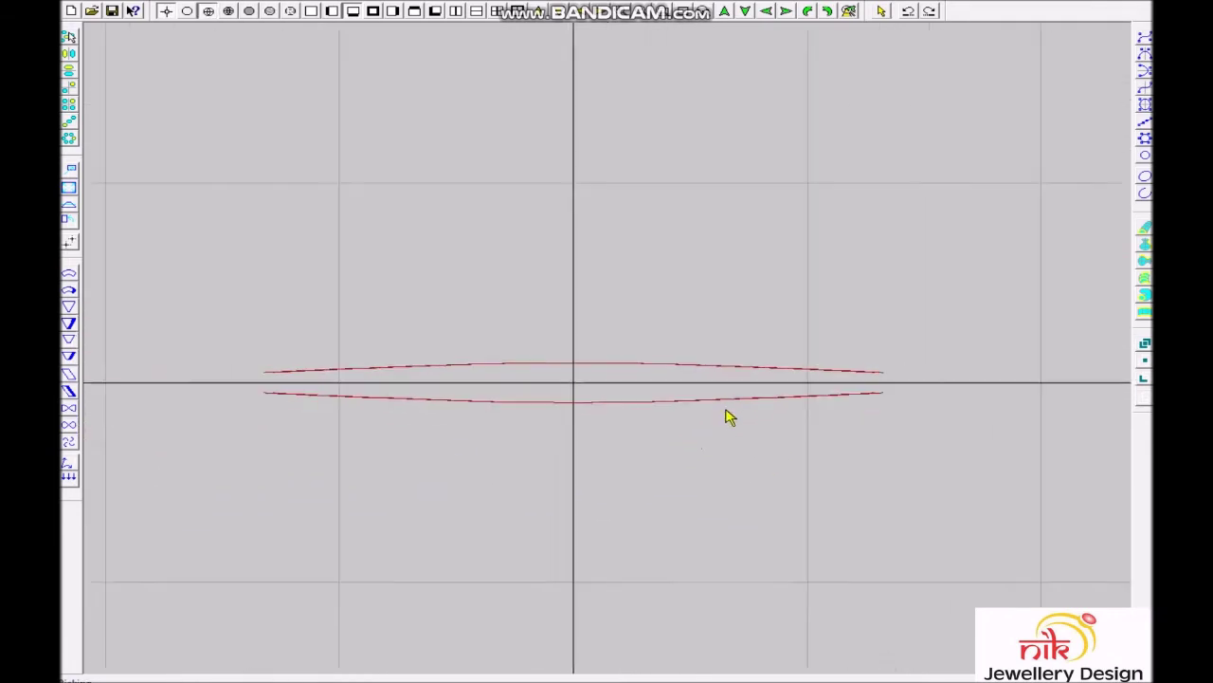
Offset the upper tapered curve by 1 to create parallel copies.
scroll(696, 347, up, 2)
drag(691, 312, 702, 407)
right_click(715, 401)
text(1)
key(Return)
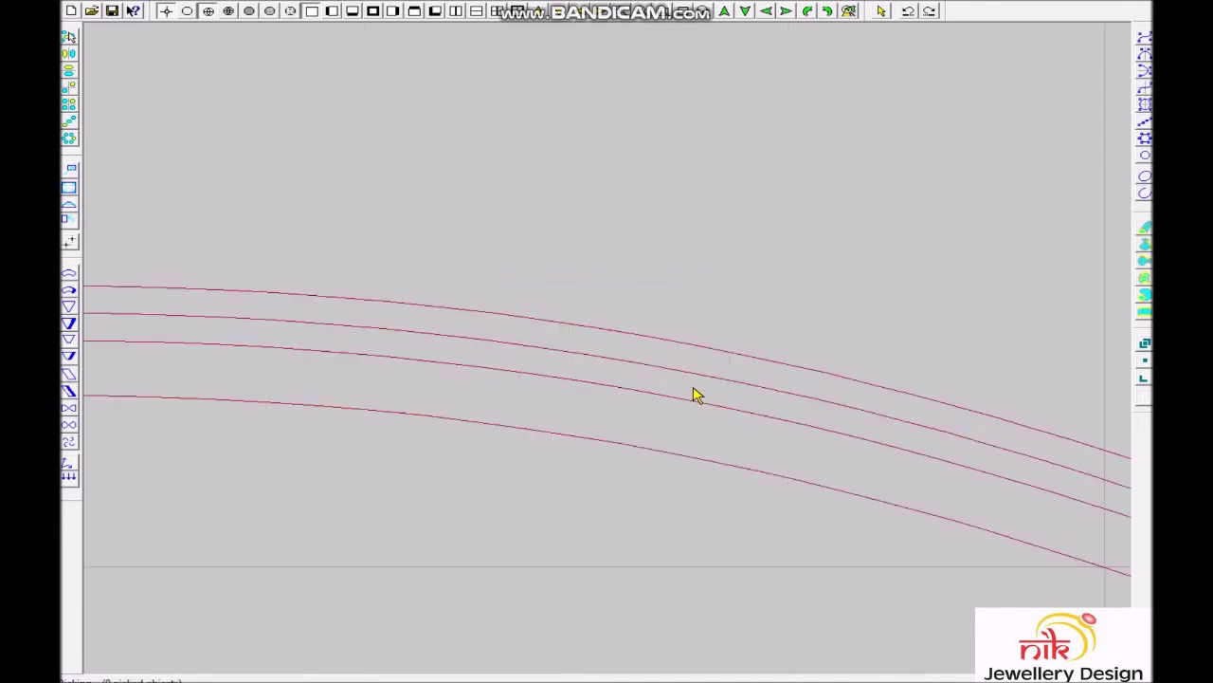
Select three of the curves and move them vertically.
click(713, 378)
click(694, 397)
click(718, 338)
mouse_move(739, 366)
middle_down()
mouse_move(536, 427)
mouse_move(610, 635)
middle_up()
key(ctrl+t)
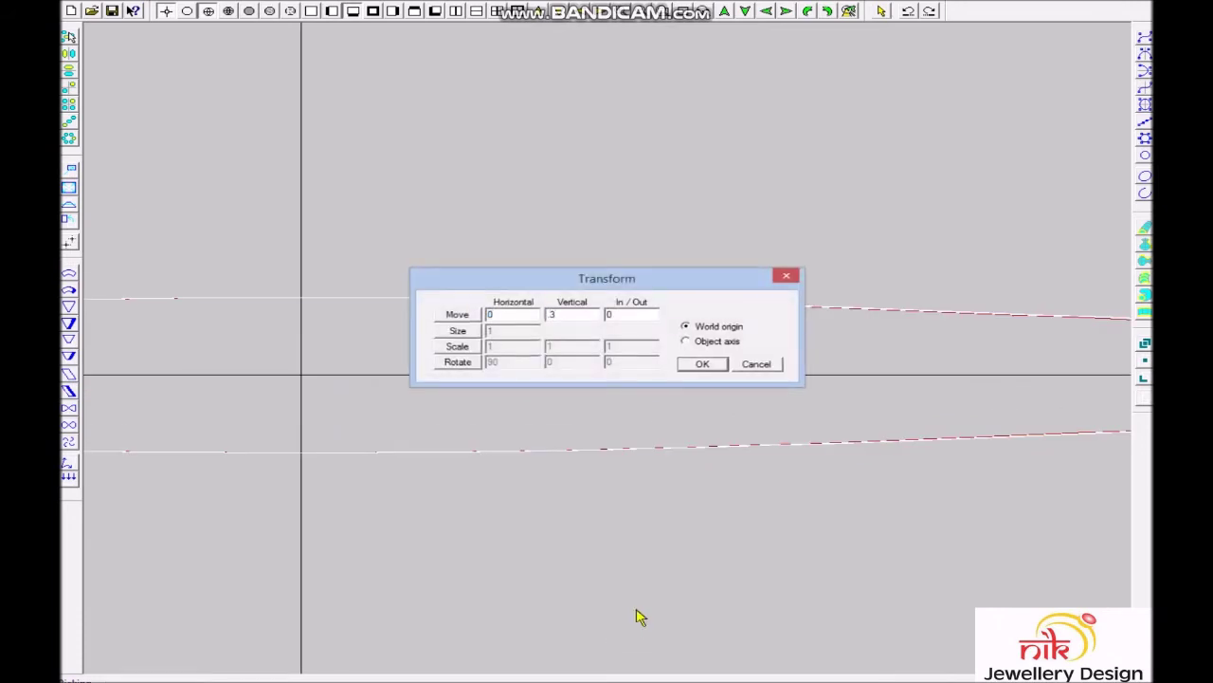
key(Return)
scroll(612, 566, down, 1)
scroll(582, 500, down, 1)
scroll(696, 509, up, 2)
scroll(714, 438, down, 1)
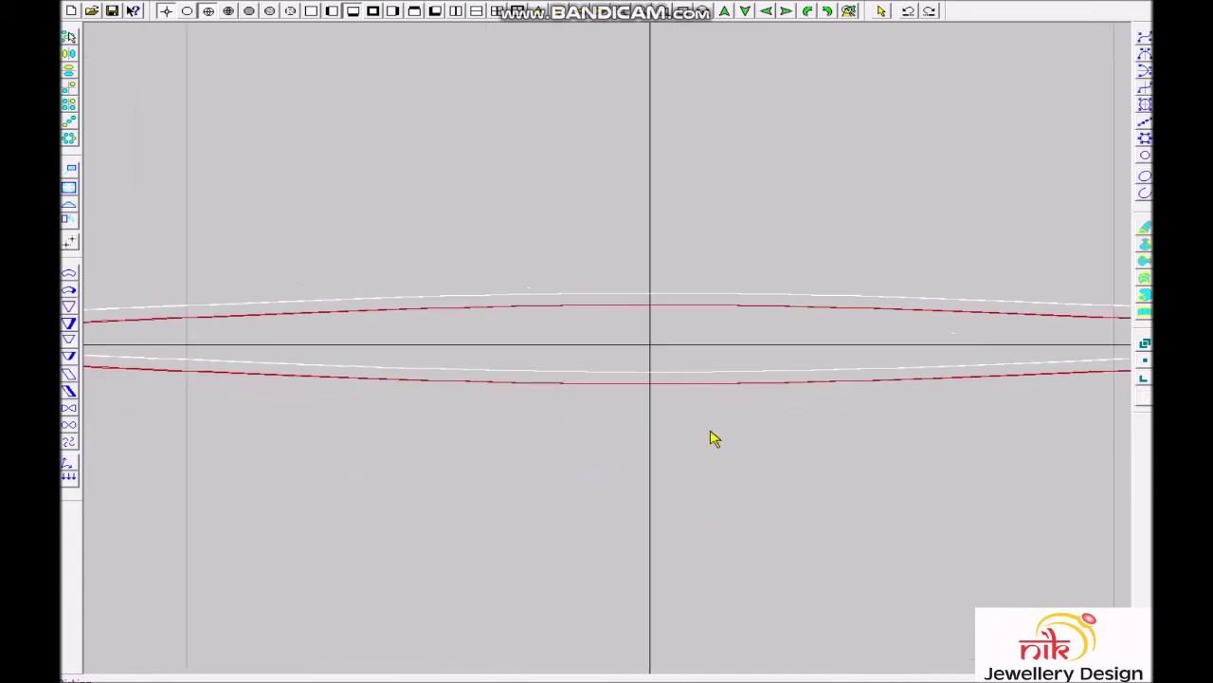
Select all curves and shift them vertically by 1.
key(ctrl+a)
key(ctrl+t)
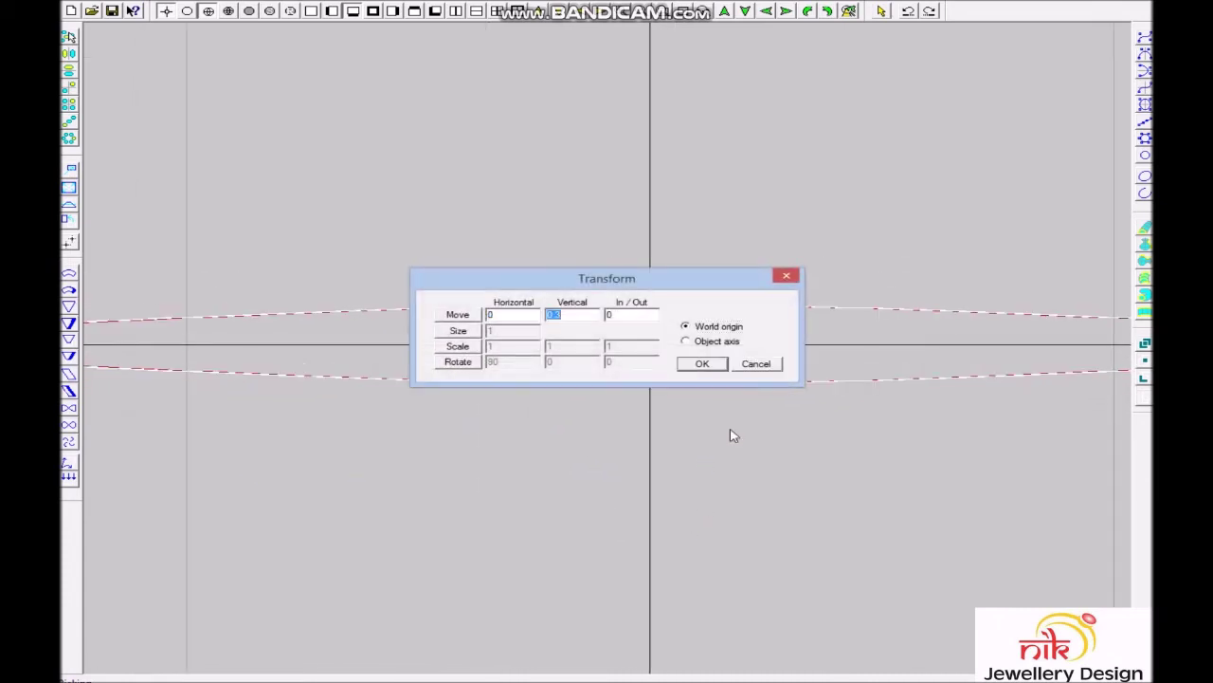
text(1)
key(Return)
scroll(658, 379, up, 2)
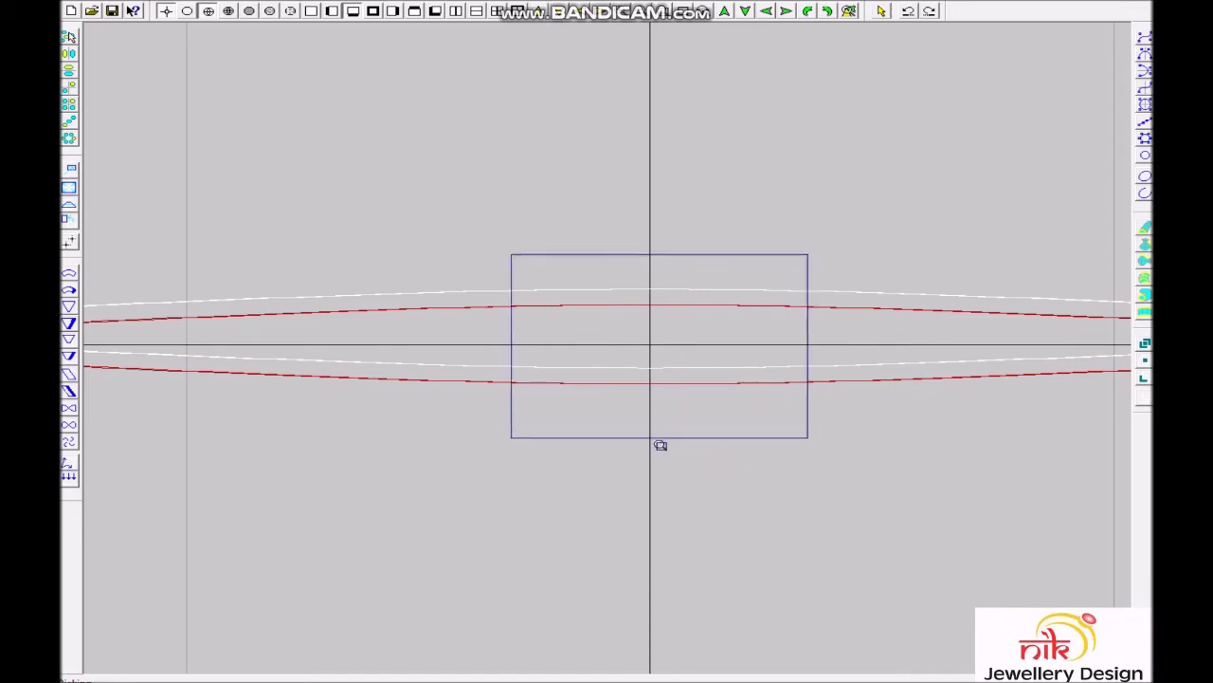
scroll(616, 436, down, 1)
scroll(705, 436, down, 1)
scroll(637, 344, down, 1)
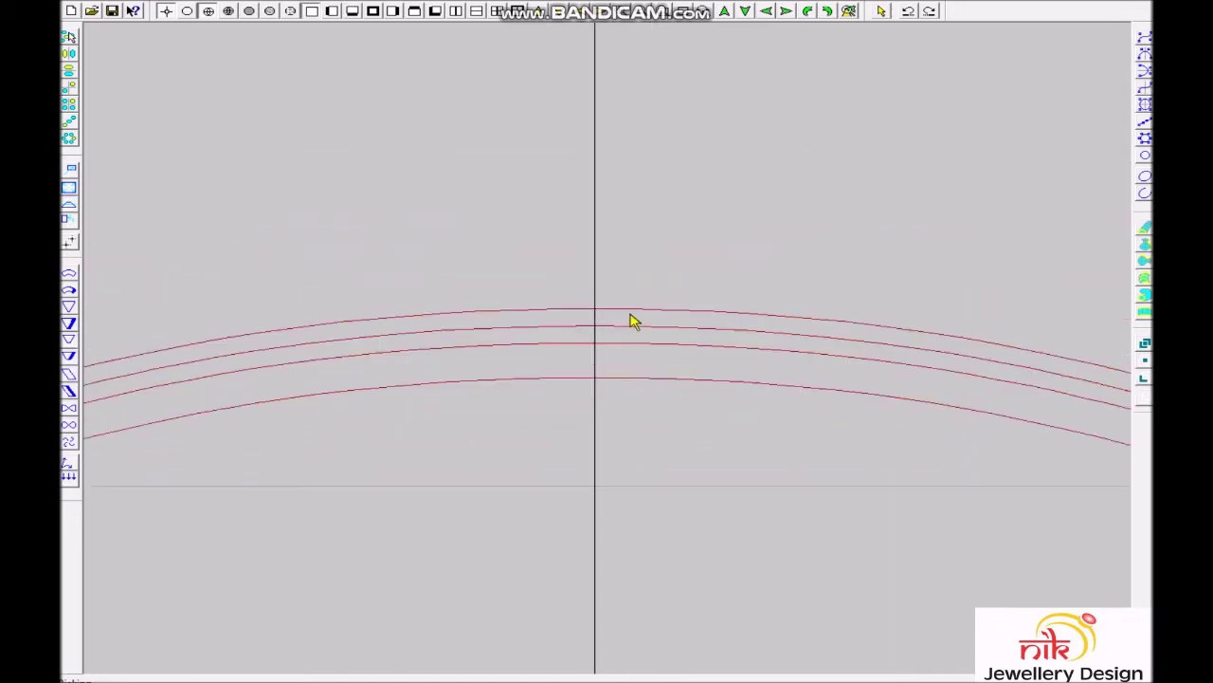
scroll(637, 356, up, 1)
Shift the curves vertically by 1 a second time.
key(ctrl+t)
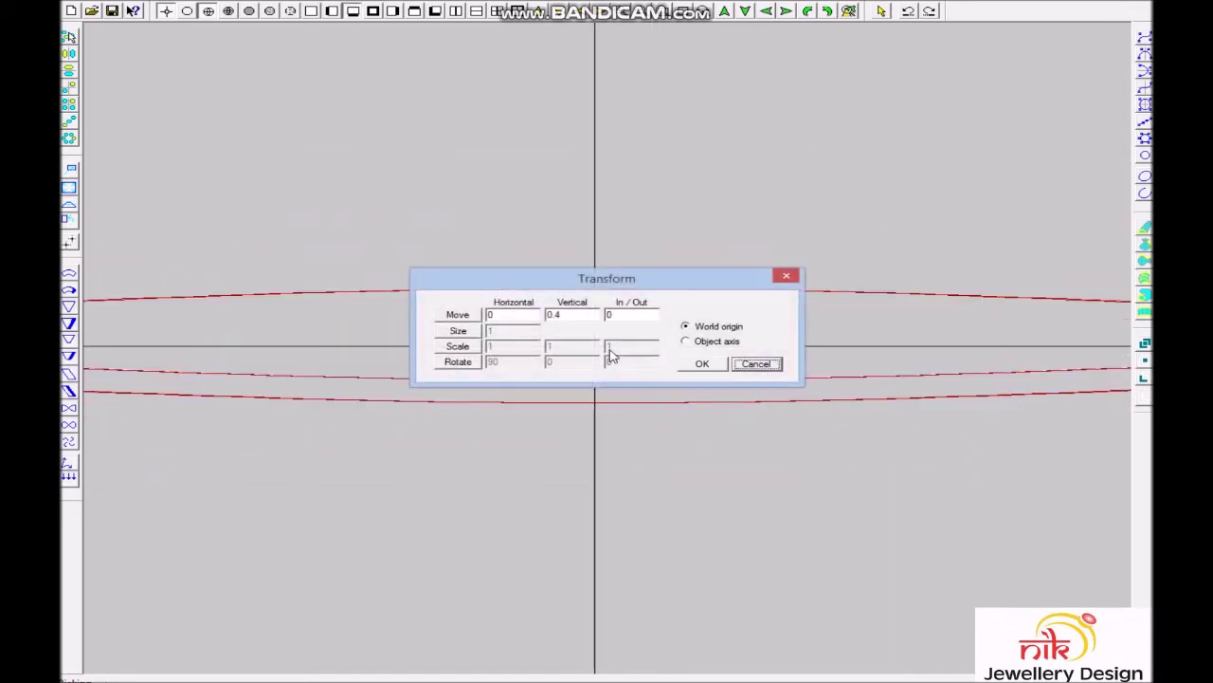
text(1)
key(Return)
scroll(783, 355, down, 1)
scroll(807, 426, down, 1)
scroll(758, 432, down, 1)
scroll(686, 441, down, 1)
scroll(588, 474, down, 2)
Fit the lens profile in view and rotate to see the stacked curves at an angle.
key(Home)
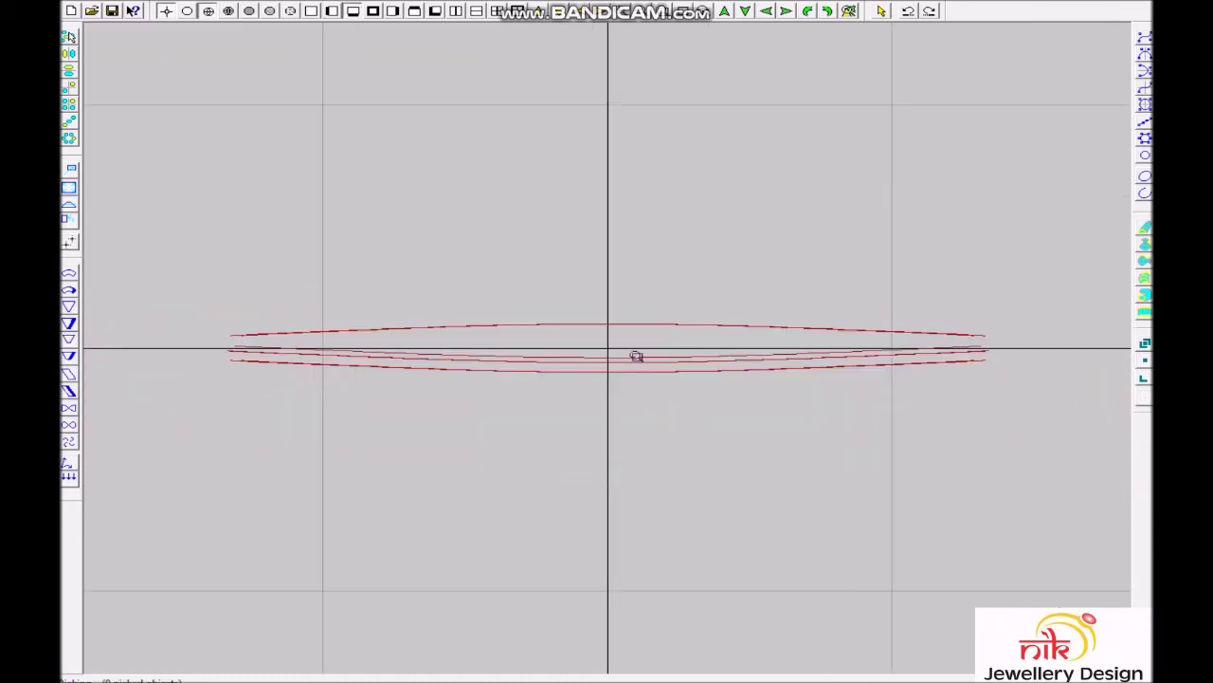
scroll(642, 368, up, 3)
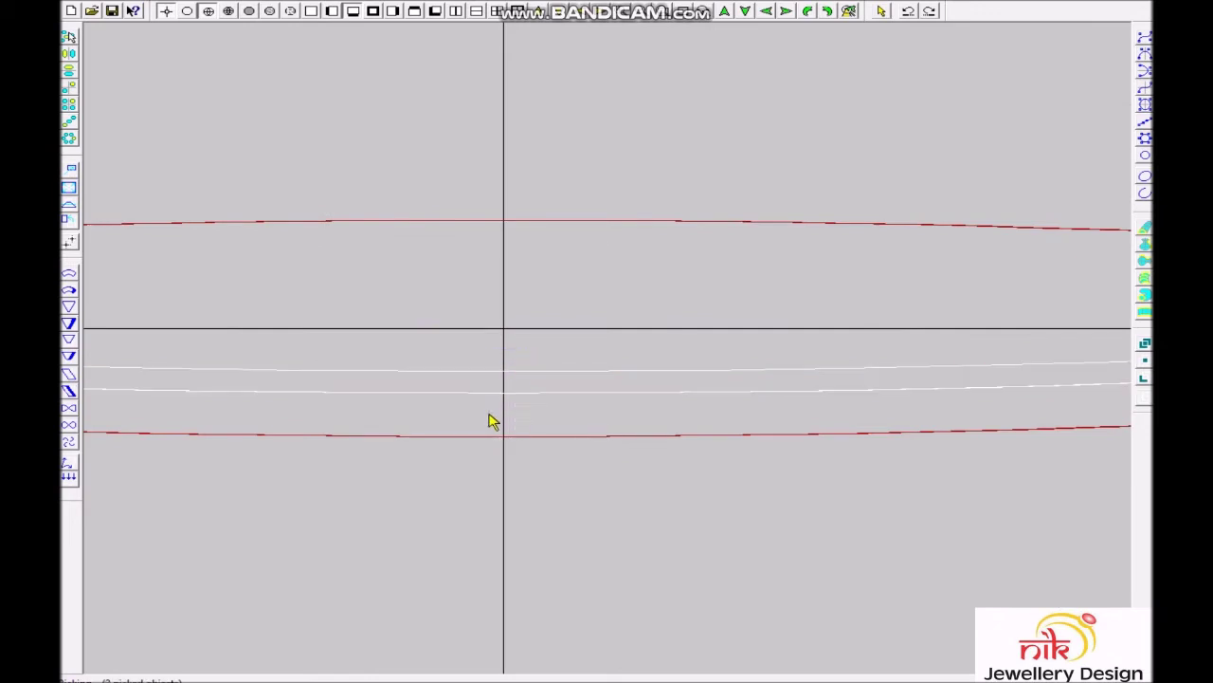
key(Home)
scroll(827, 356, up, 3)
scroll(858, 377, down, 1)
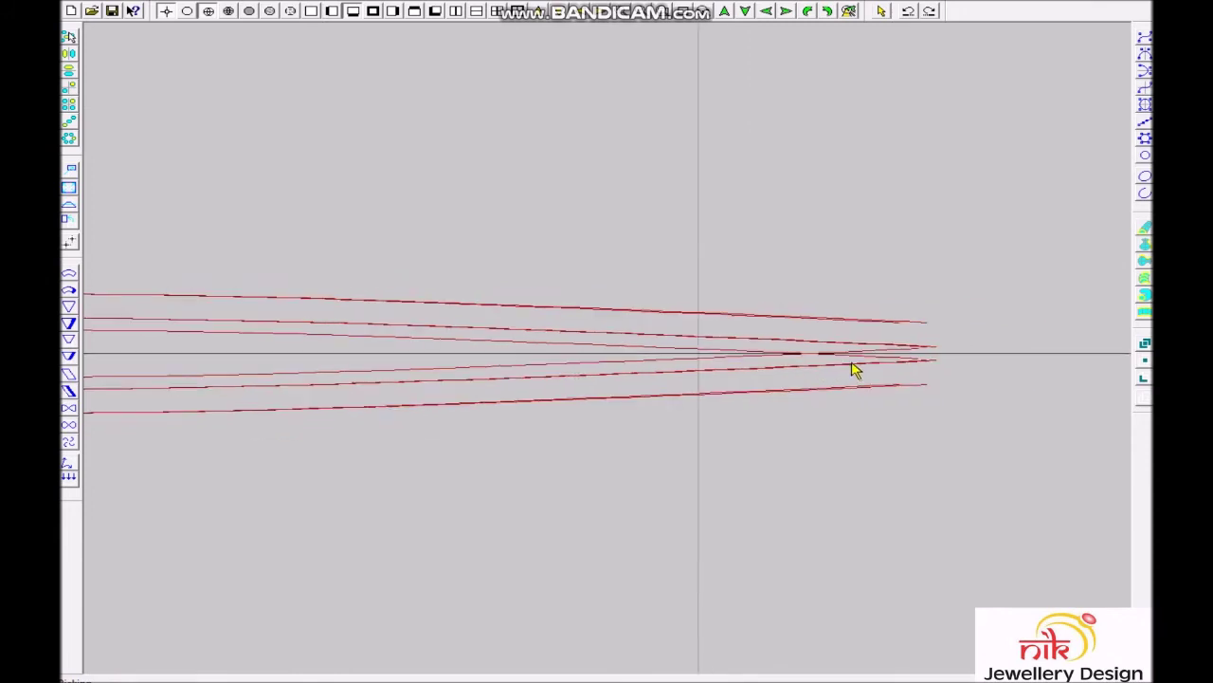
mouse_move(797, 368)
right_down()
mouse_move(786, 366)
mouse_move(767, 569)
mouse_move(840, 427)
mouse_move(818, 431)
mouse_move(821, 537)
right_up()
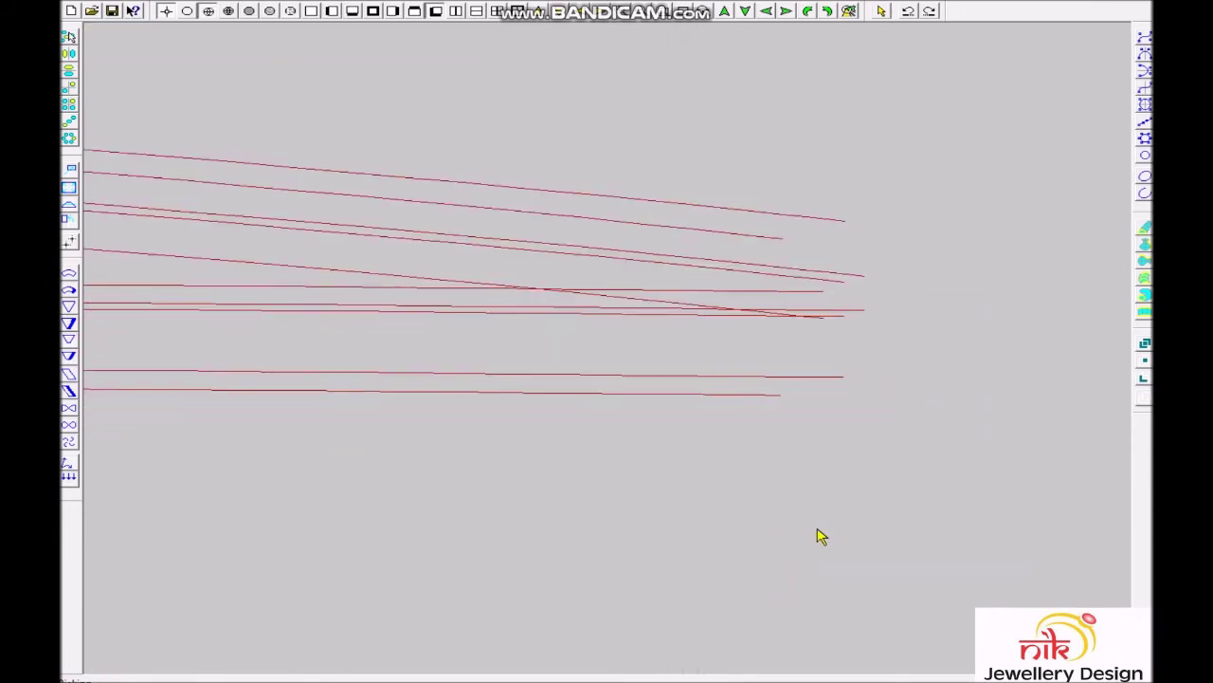
Loft the first six stacked curves, top to bottom, into a surface.
right_click(780, 474)
click(730, 237)
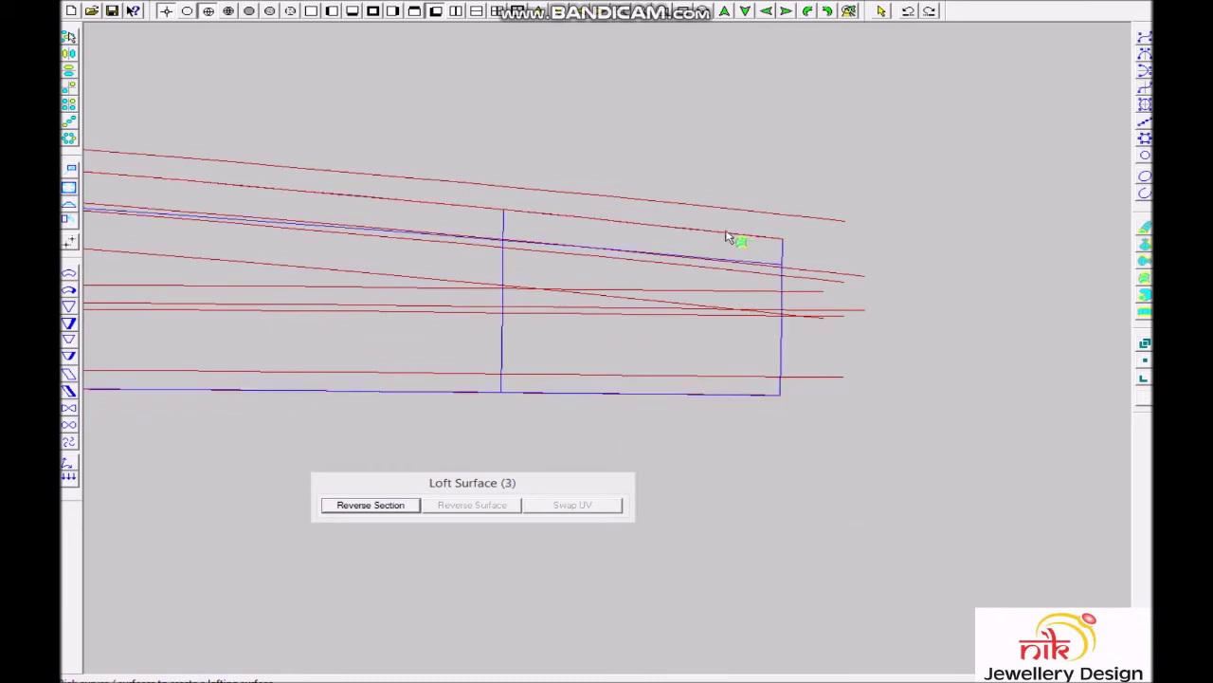
click(766, 216)
click(822, 278)
click(840, 380)
click(825, 386)
click(775, 400)
right_click(777, 402)
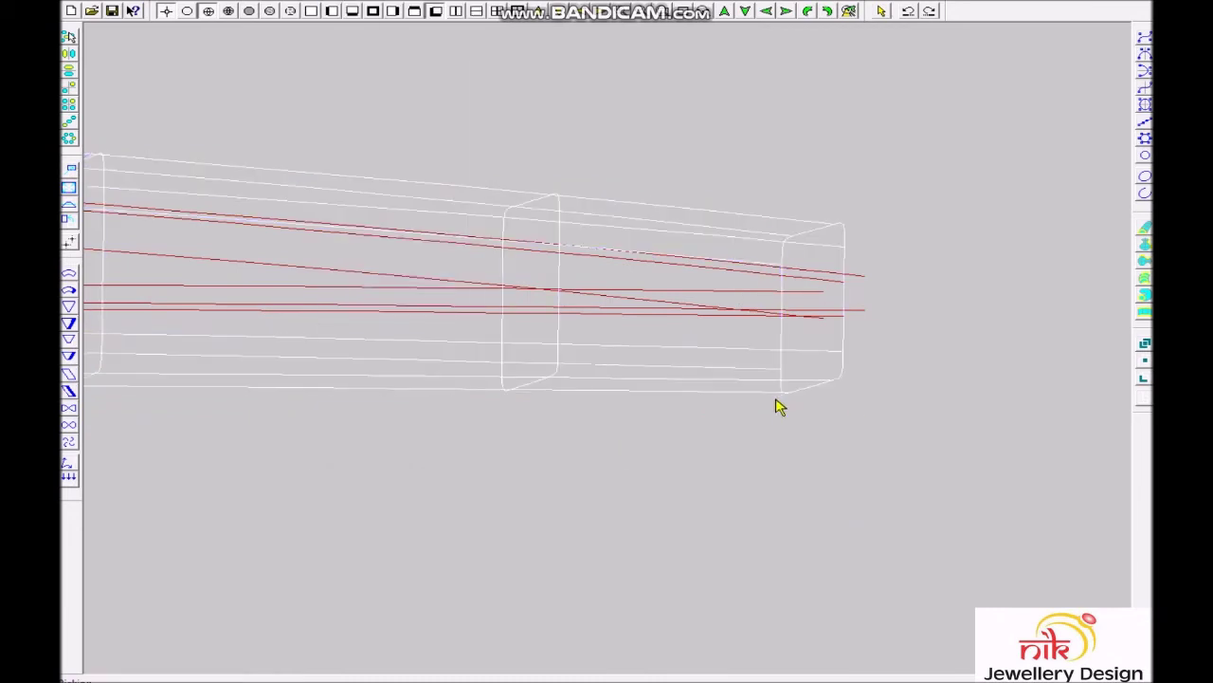
Begin a second loft through four upper section curves in front view.
key(f)
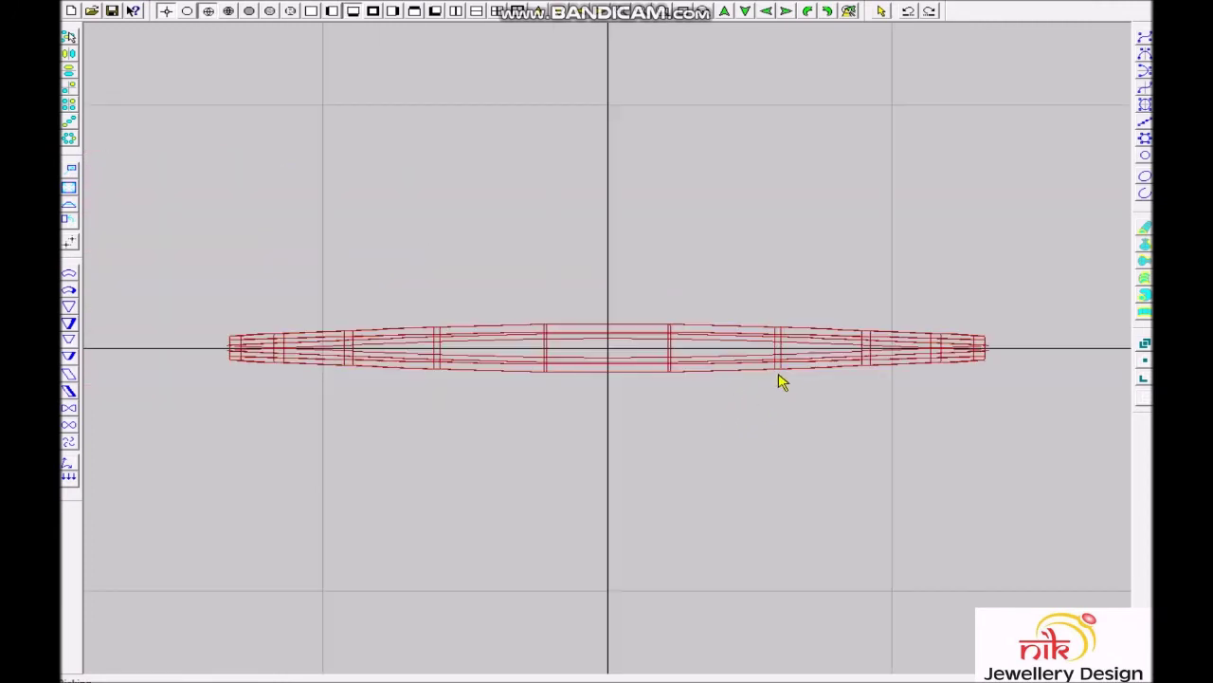
scroll(829, 374, up, 3)
scroll(636, 371, up, 3)
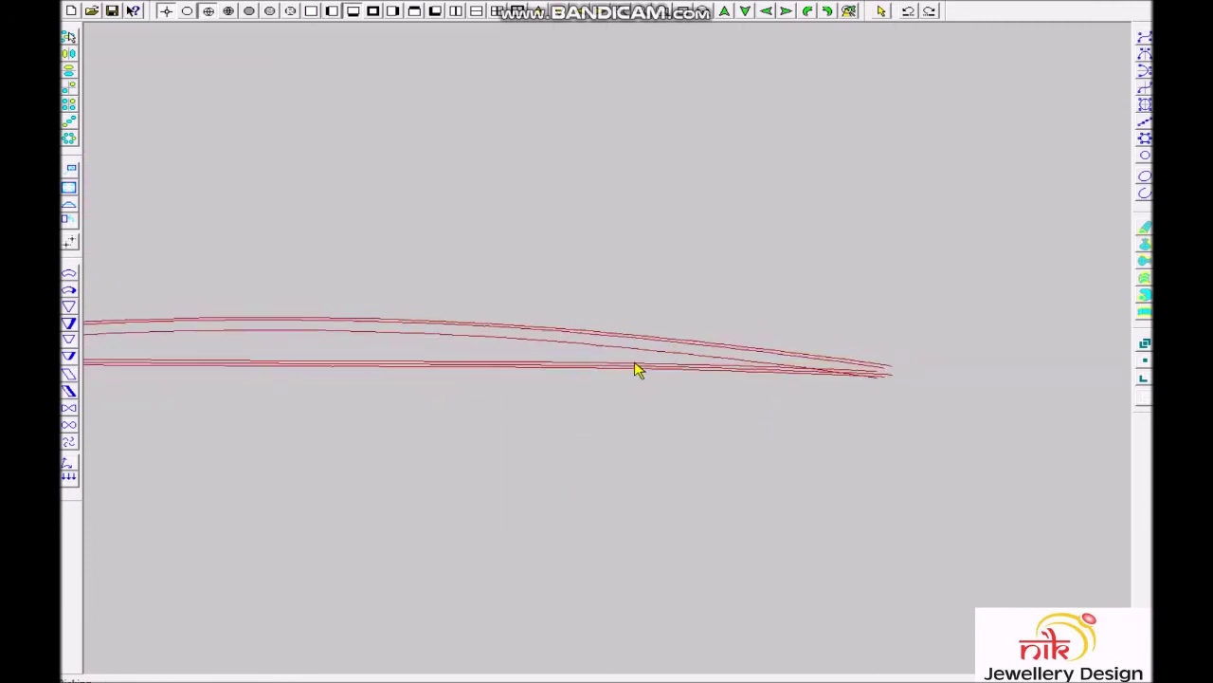
mouse_move(680, 404)
middle_down()
mouse_move(636, 452)
mouse_move(582, 377)
middle_up()
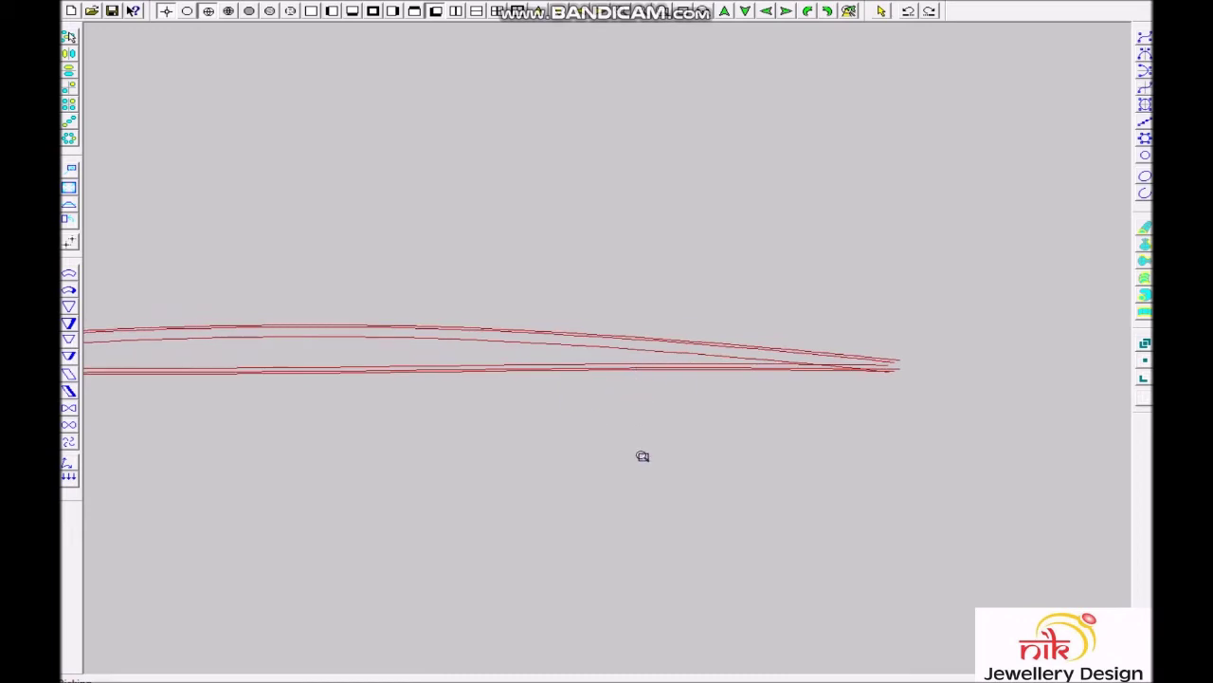
scroll(642, 455, up, 2)
click(856, 244)
click(856, 249)
click(870, 249)
click(863, 240)
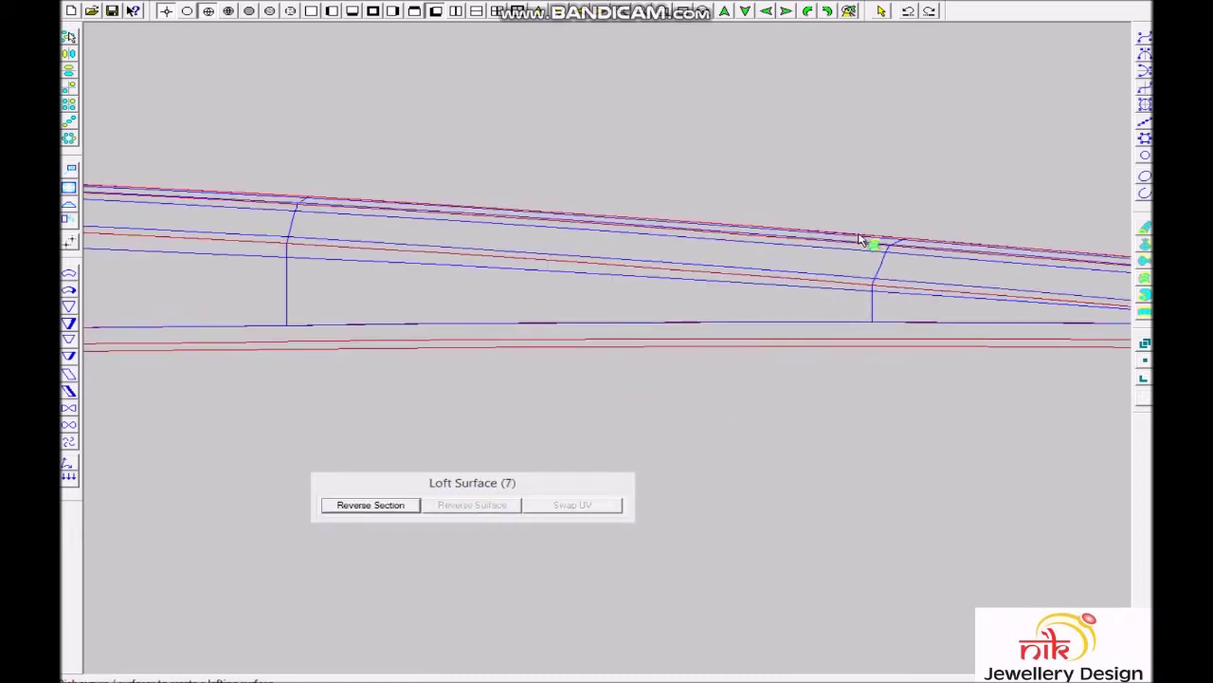
Add the lower curves to complete the second loft, then shade the band.
mouse_move(895, 347)
middle_down()
mouse_move(883, 466)
mouse_move(840, 551)
middle_up()
click(880, 410)
click(901, 405)
mouse_move(901, 401)
middle_down()
mouse_move(989, 352)
mouse_move(901, 395)
middle_up()
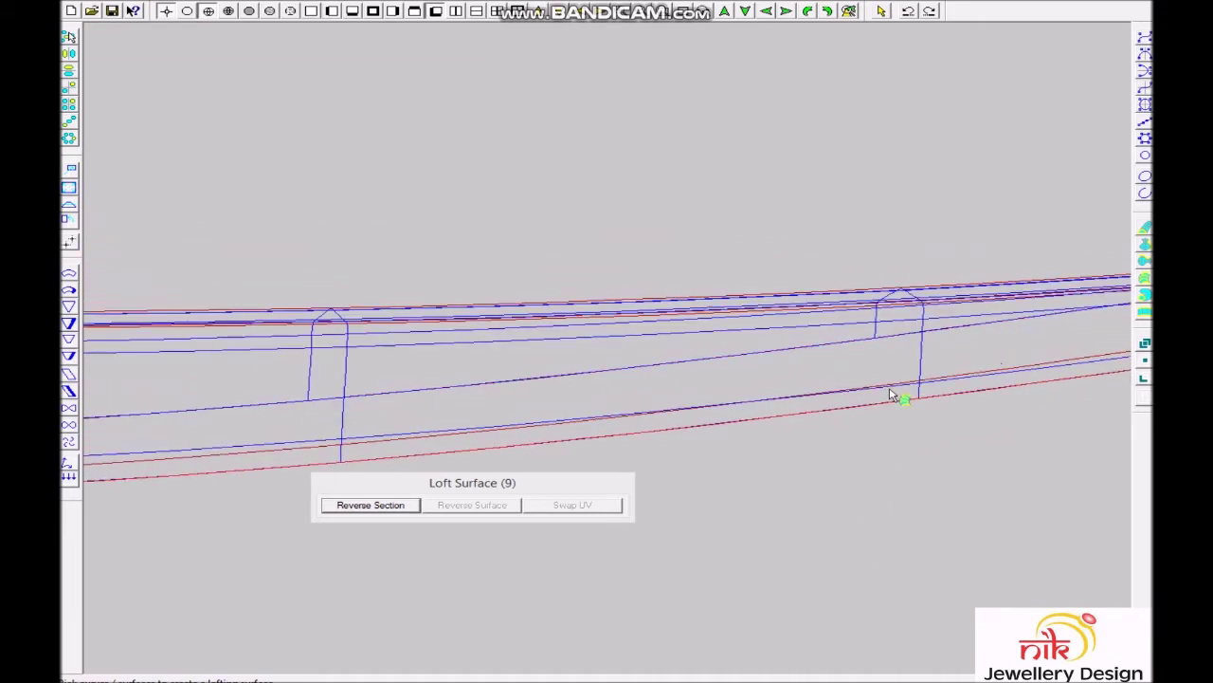
click(901, 393)
click(901, 390)
click(866, 347)
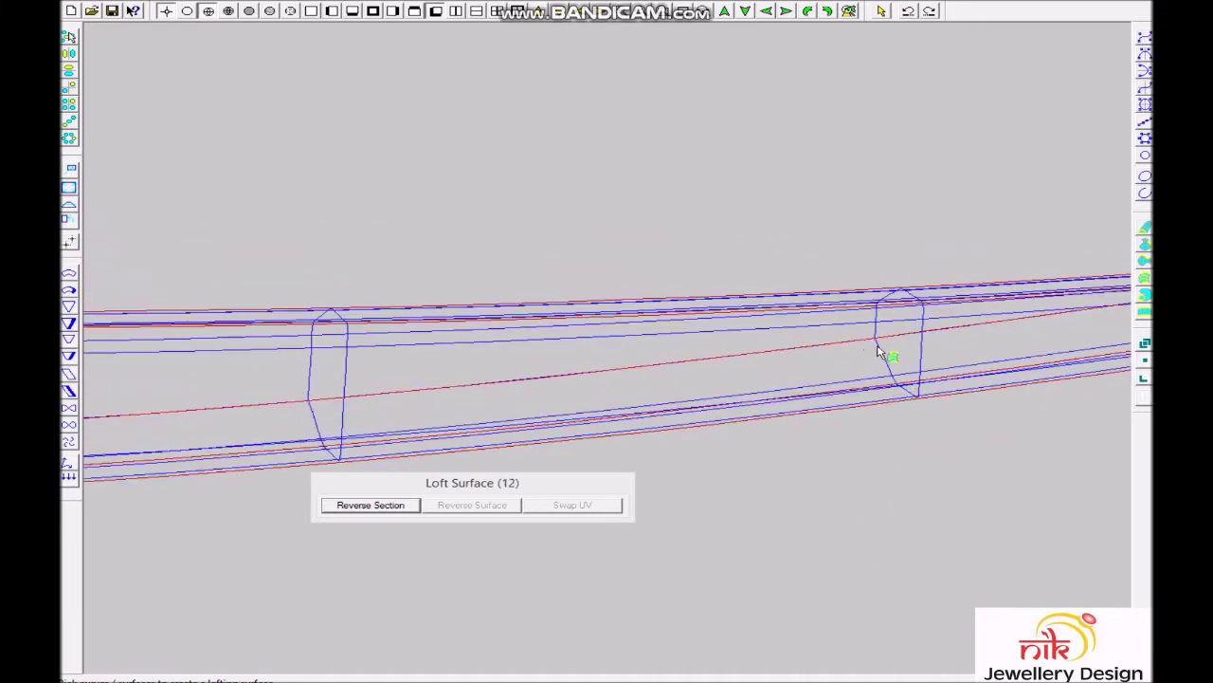
right_click(900, 400)
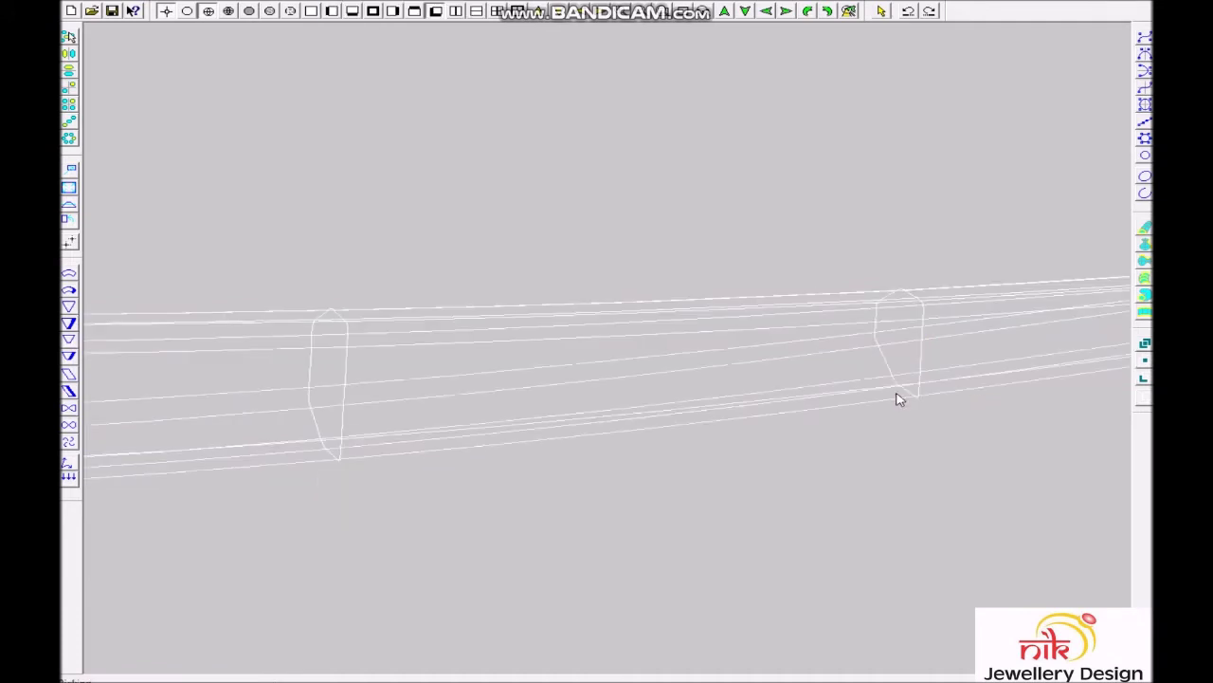
key(F5)
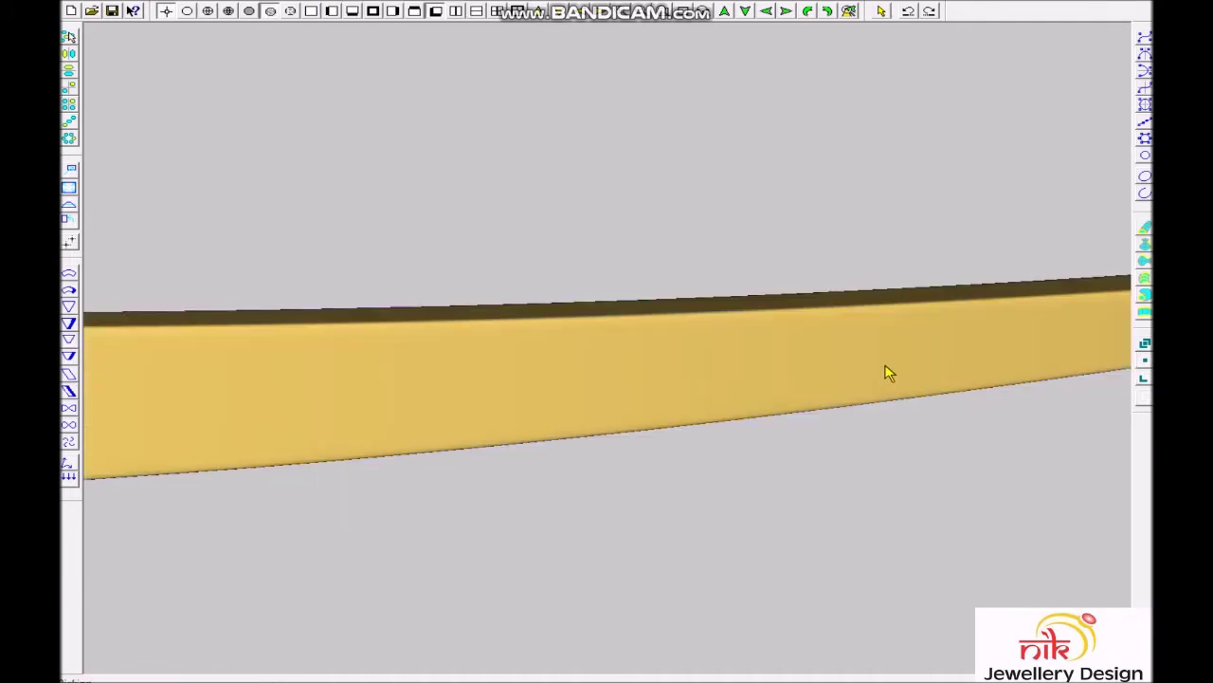
Inspect the shaded band from several angles, then zoom into its front view.
key(F5)
right_click(883, 373)
key(F5)
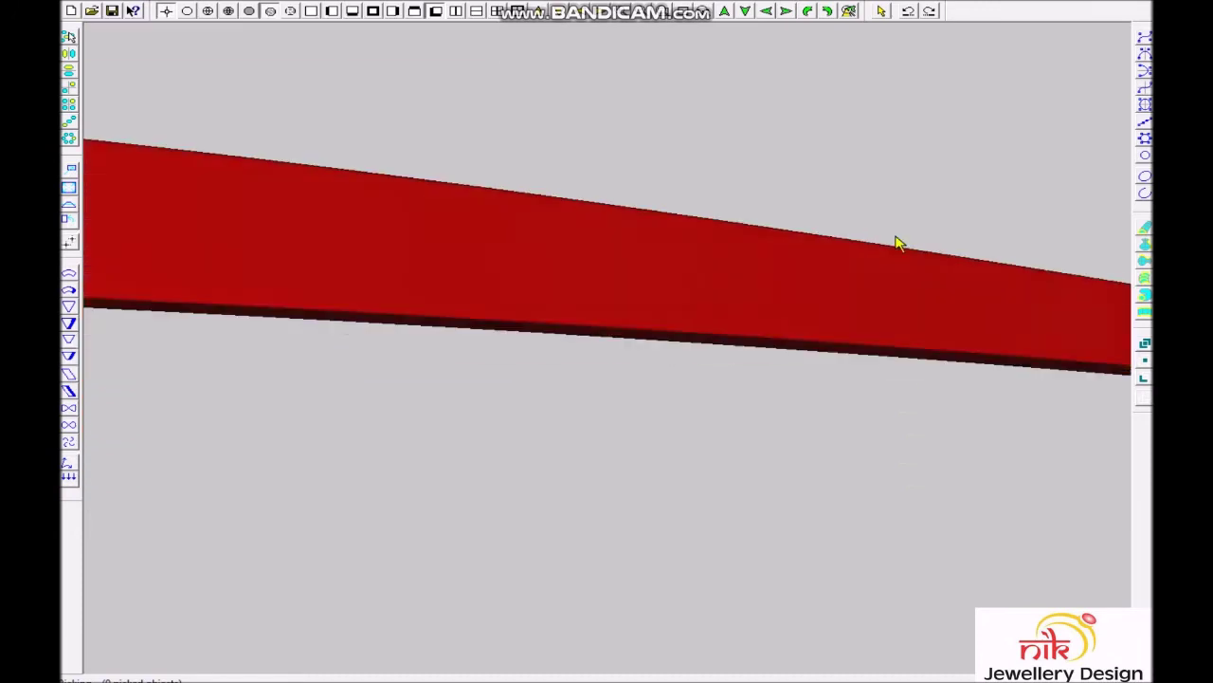
mouse_move(1008, 112)
right_down()
mouse_move(970, 136)
mouse_move(828, 350)
mouse_move(692, 379)
mouse_move(711, 379)
right_up()
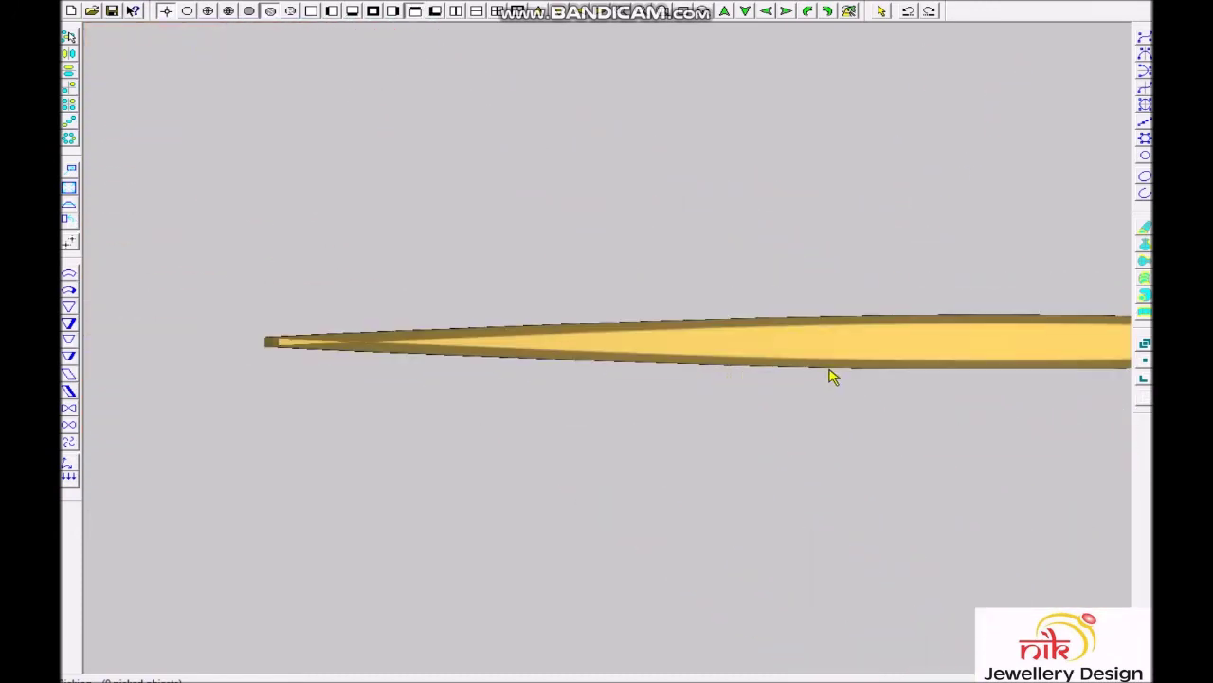
right_drag(831, 377, 745, 379)
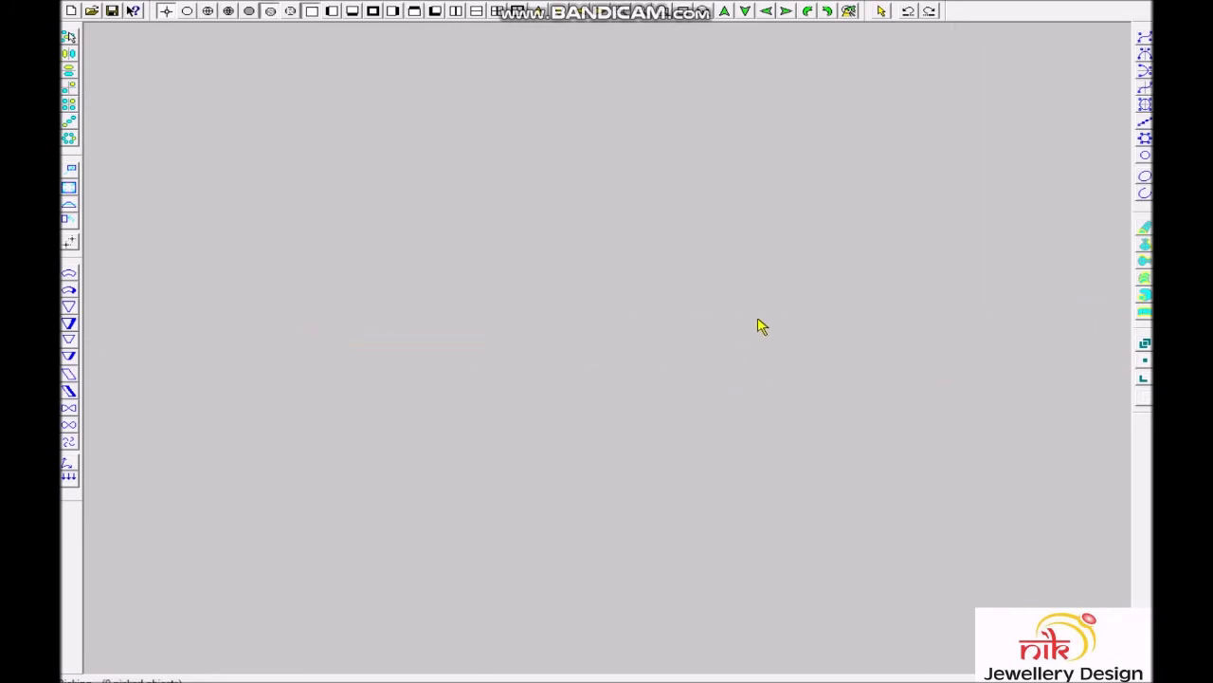
right_drag(899, 336, 948, 407)
scroll(926, 368, up, 3)
scroll(679, 547, up, 2)
Draw a closed rounded spline around the band's narrow end and reshape its left end.
click(482, 384)
double_click(569, 192)
click(992, 349)
click(1029, 432)
right_click(801, 569)
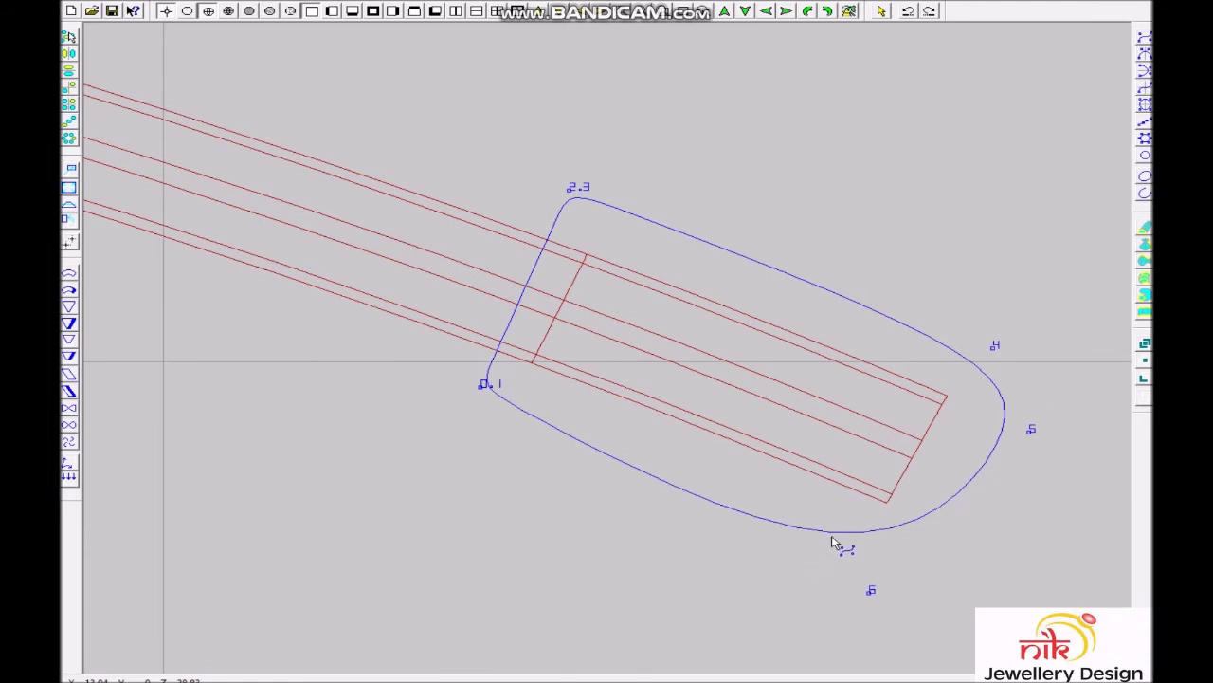
scroll(759, 455, down, 1)
drag(531, 370, 506, 354)
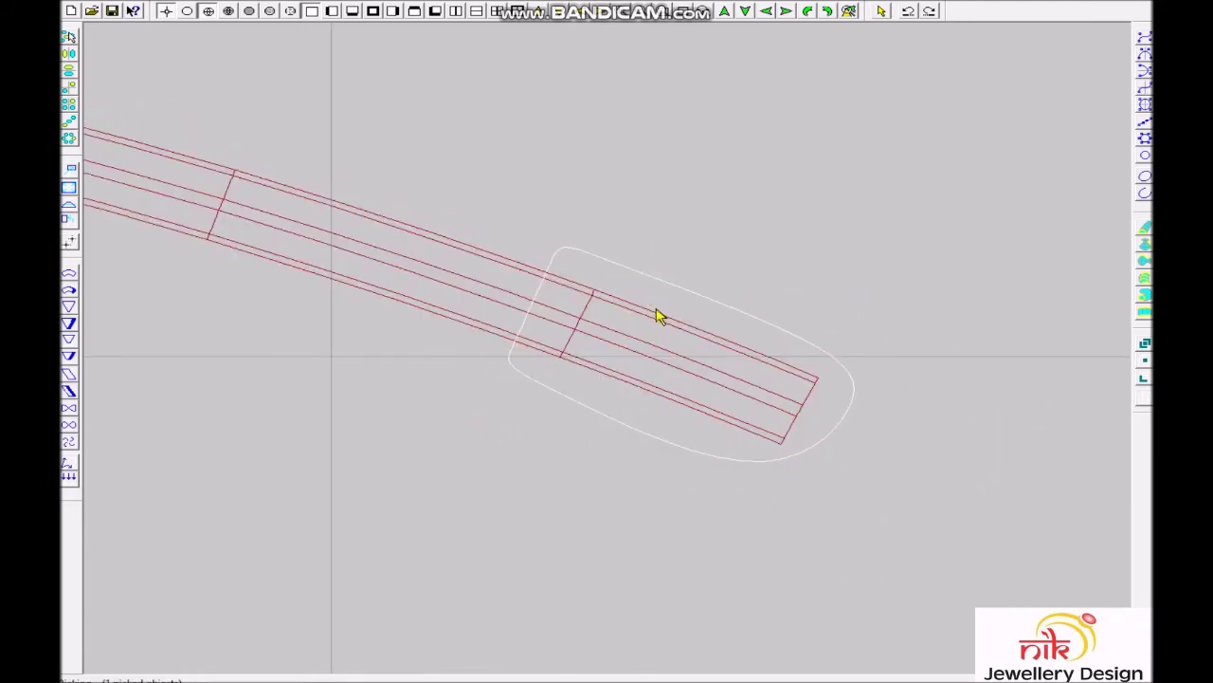
Move the outline below the band in side view and extend it with 2 copies.
key(F2)
right_drag(595, 365, 593, 434)
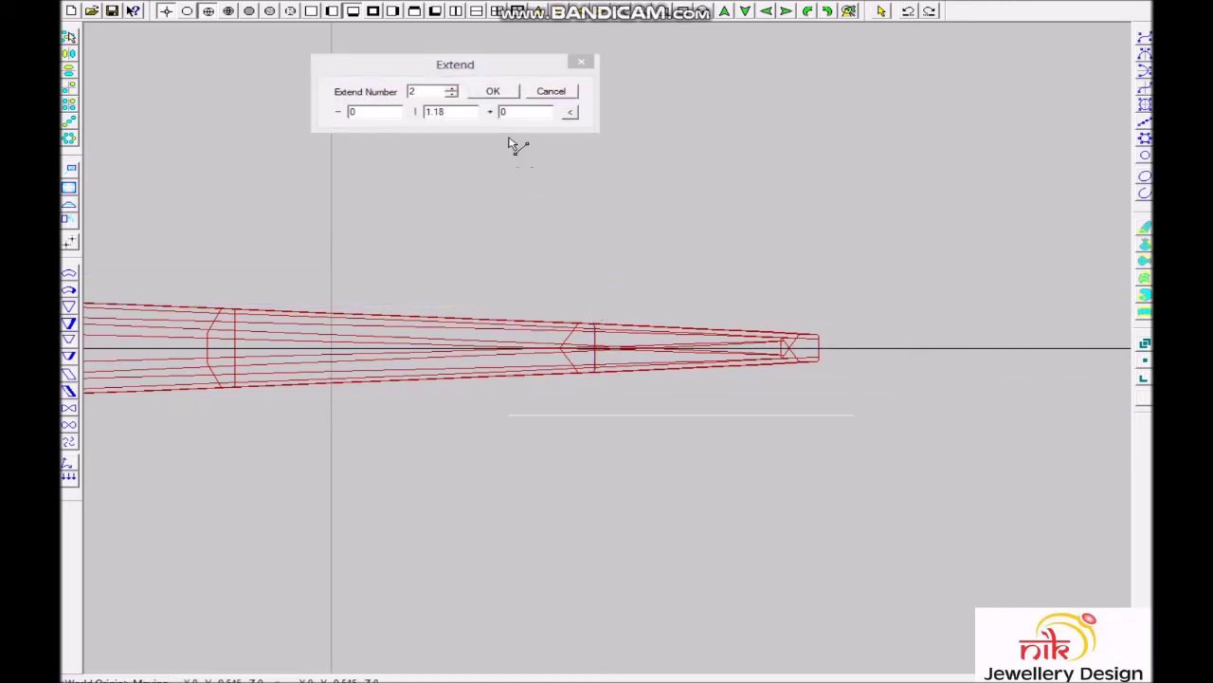
click(493, 91)
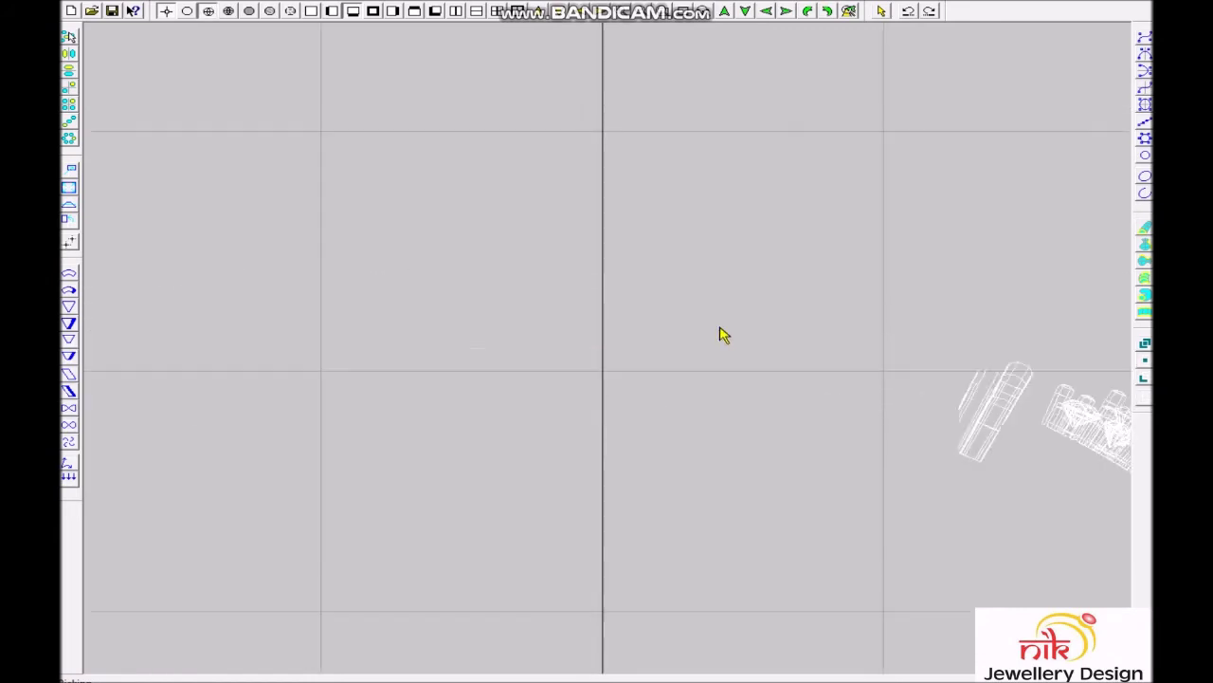
Box-select the curves and give them the silver material.
drag(661, 343, 661, 344)
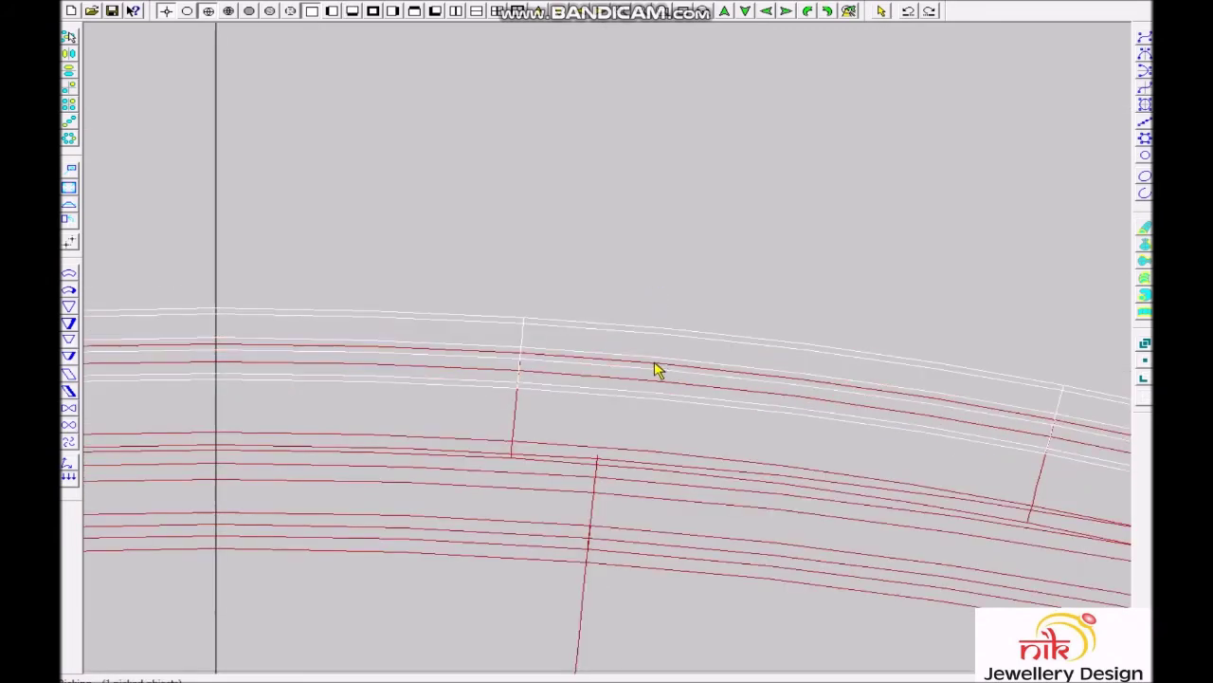
key(ctrl+m)
double_click(463, 474)
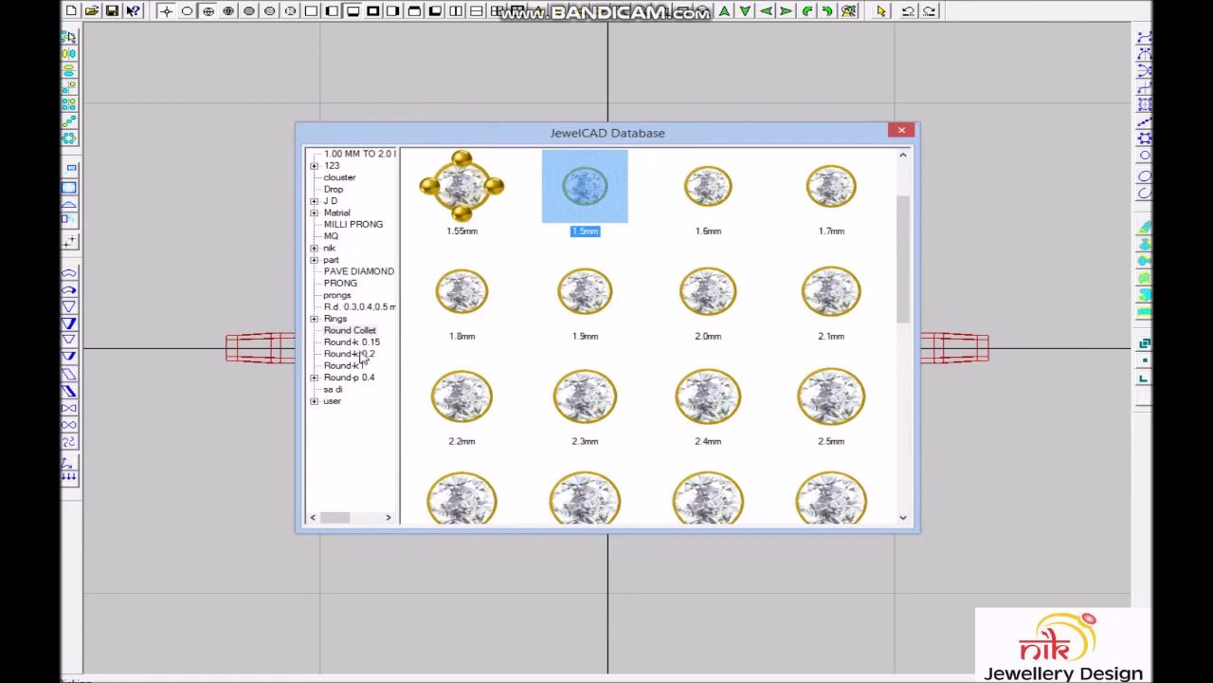
Place a 0.95 mm PRONG ball from the Database at the band's centre.
click(362, 340)
click(342, 284)
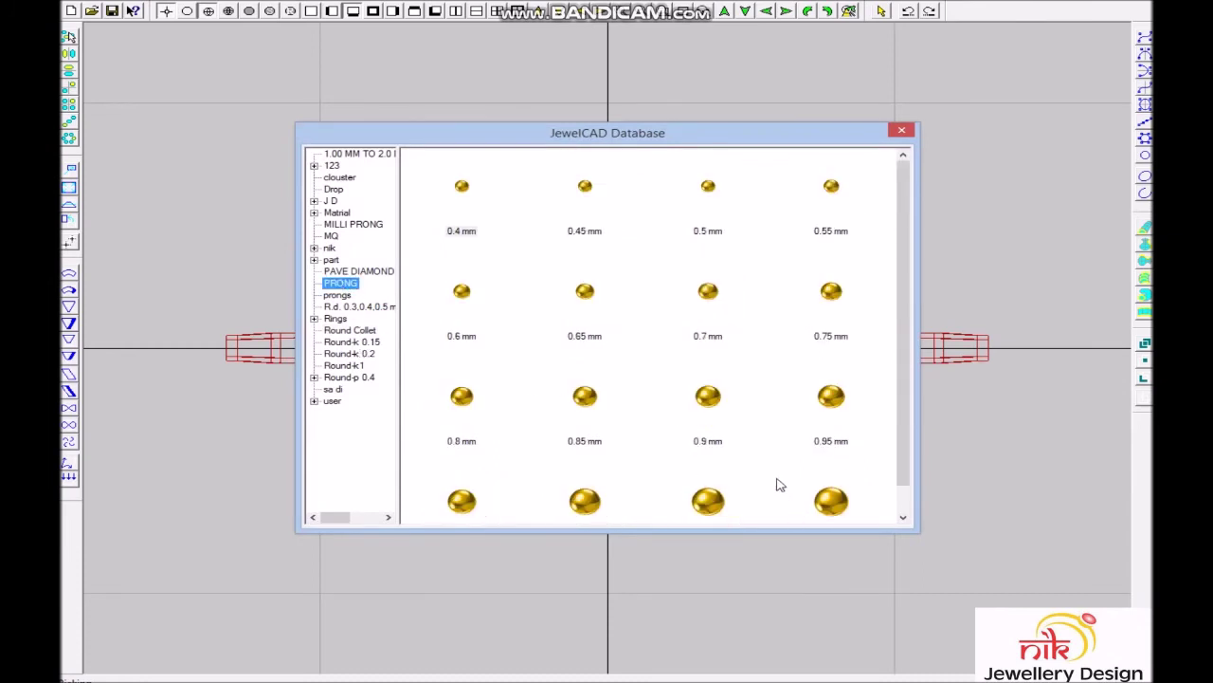
double_click(832, 398)
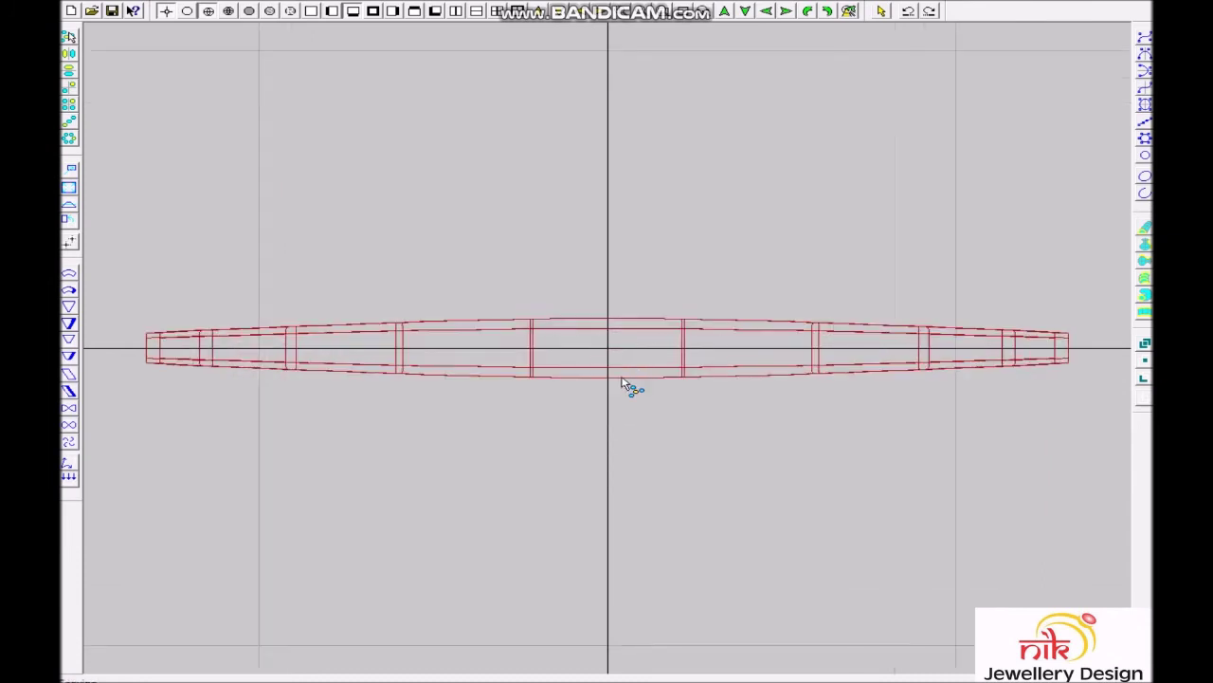
scroll(616, 388, up, 5)
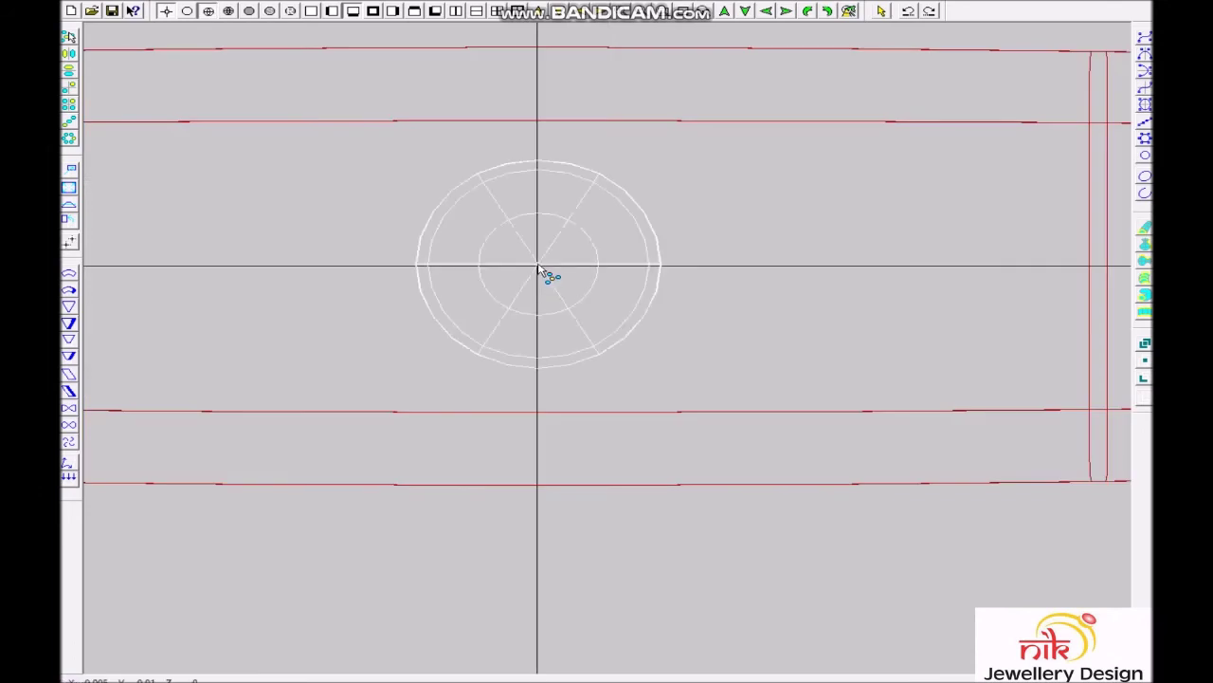
click(538, 272)
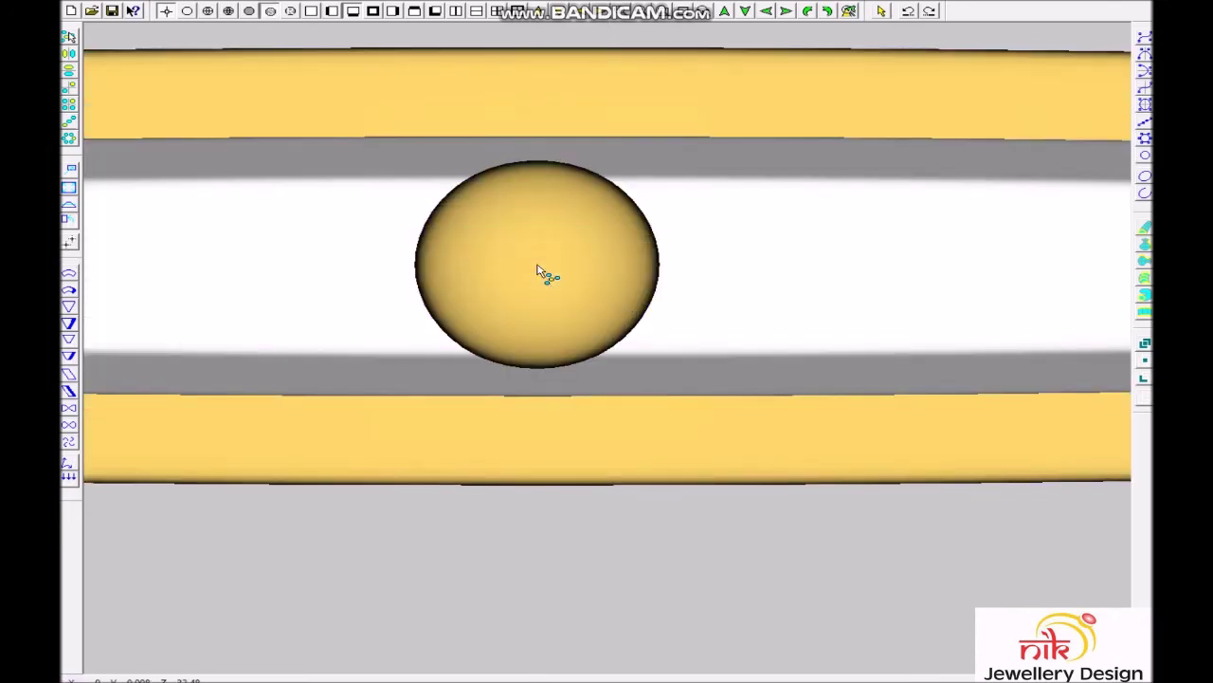
right_click(538, 272)
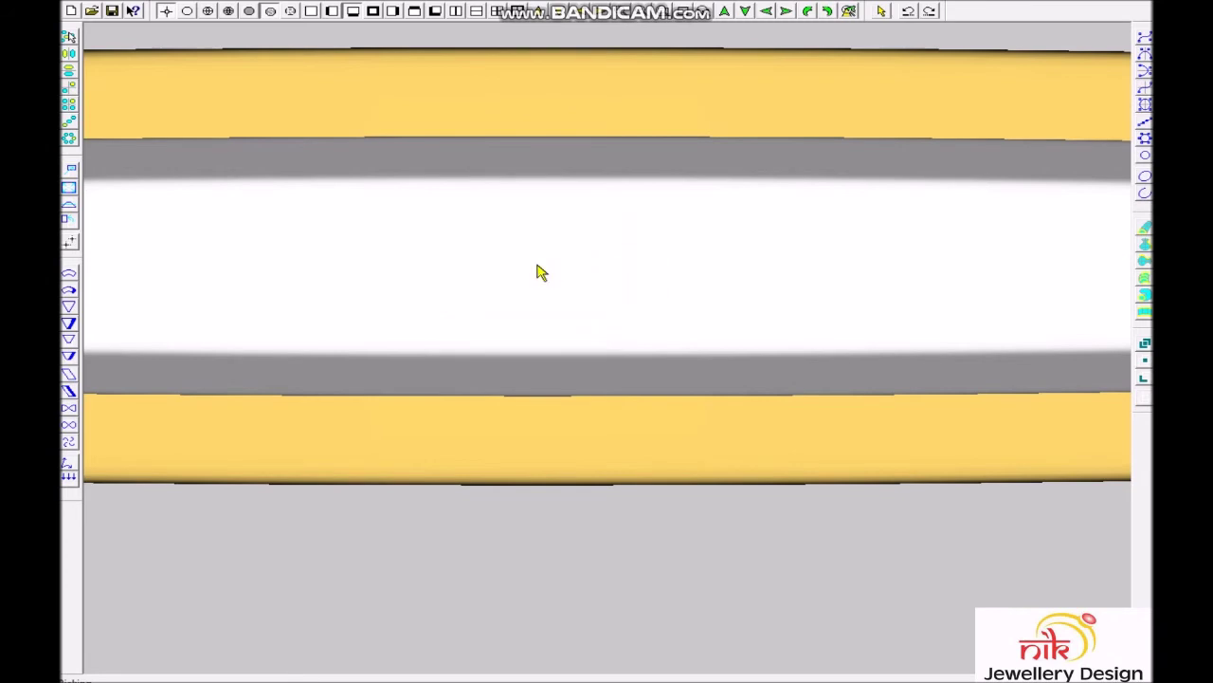
Pick a 0.9 mm ball and place it right of the centre ball.
key(Left)
key(Escape)
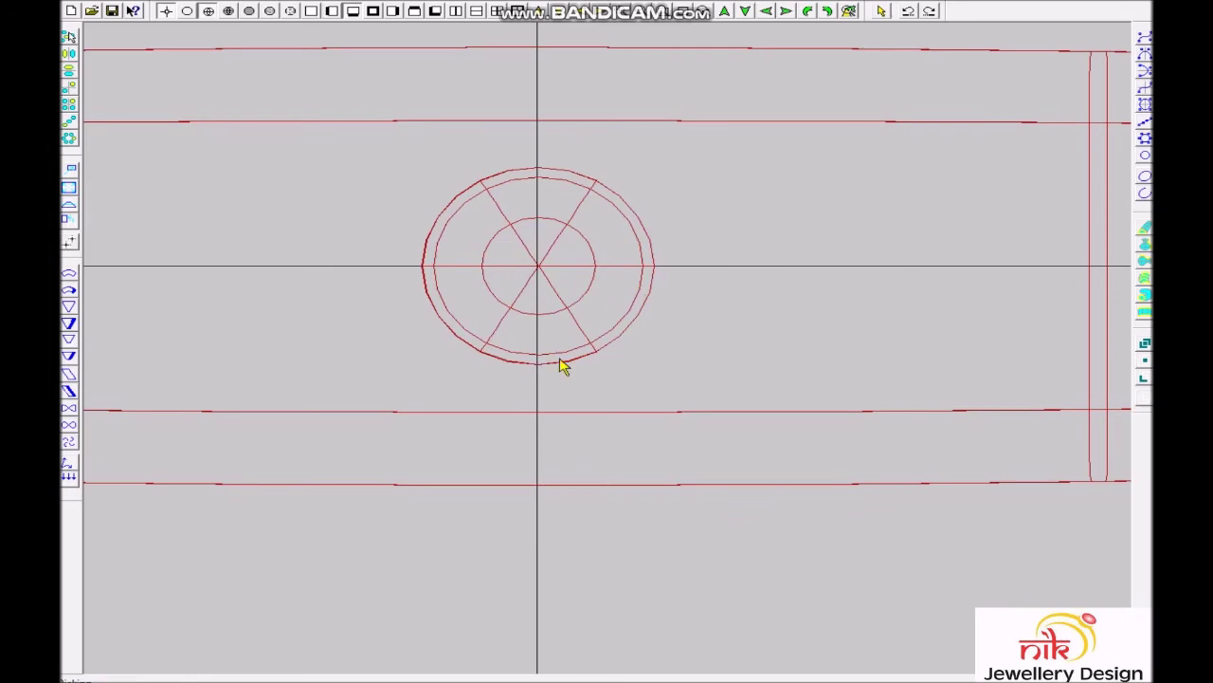
right_click(563, 366)
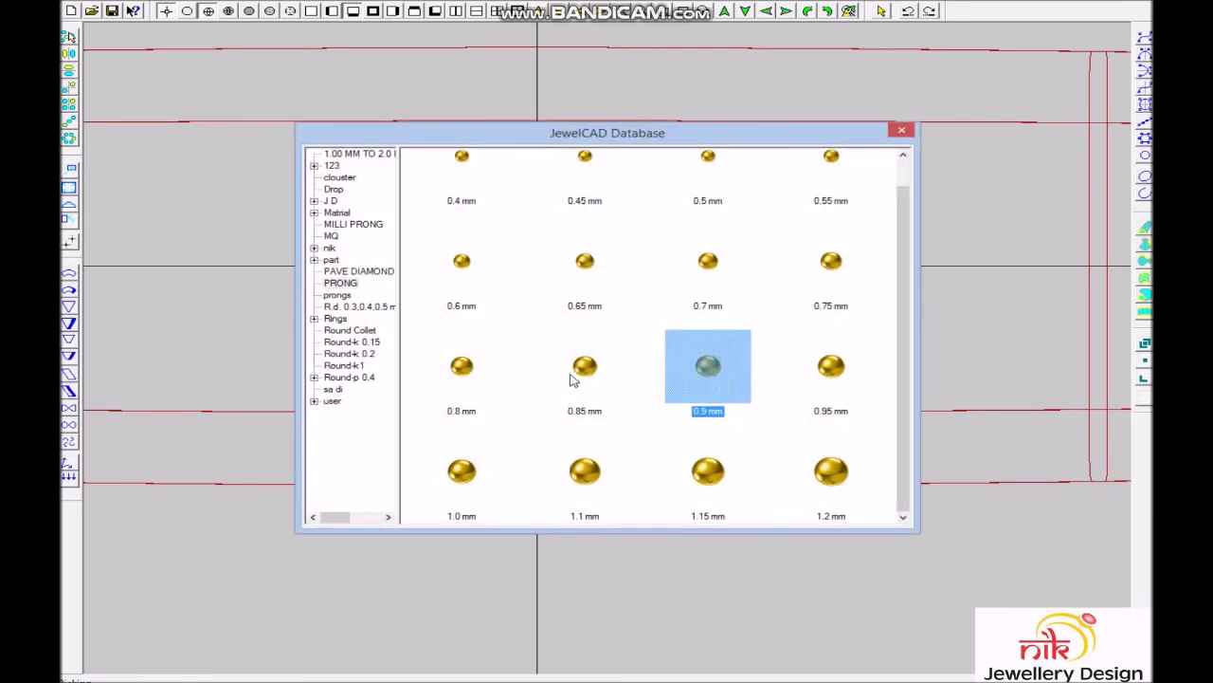
double_click(472, 371)
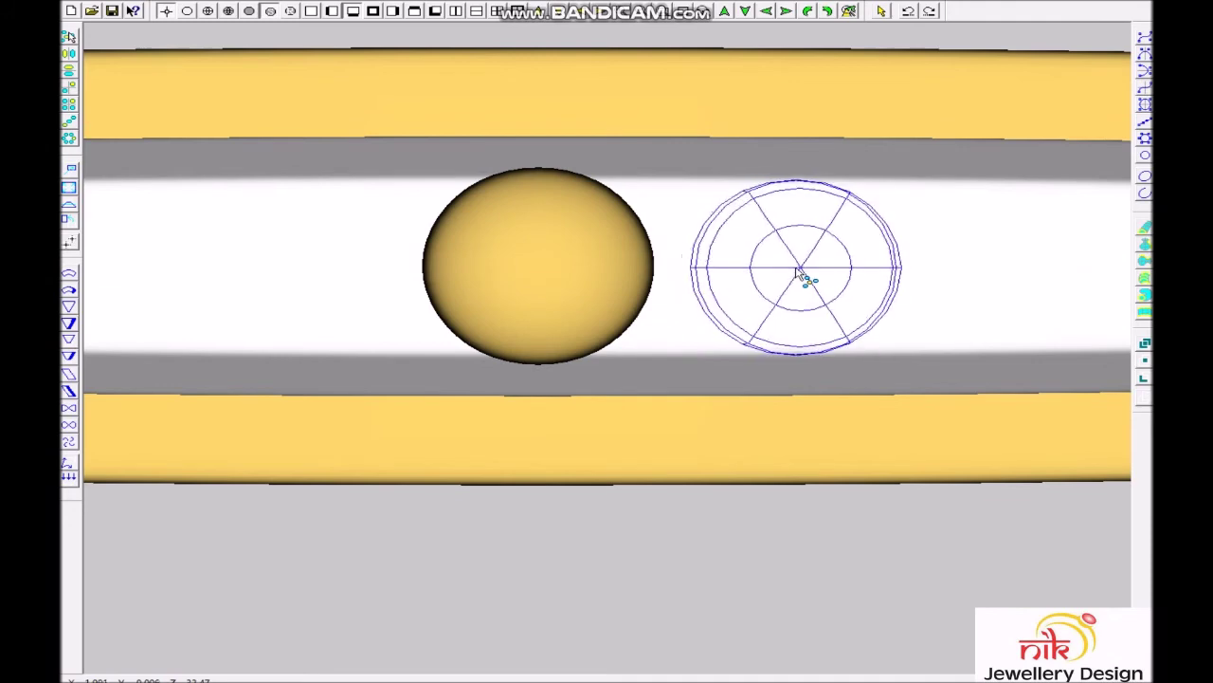
click(814, 274)
Continue the channel row with the next balls, switching to 0.75 mm size.
scroll(813, 274, down, 3)
scroll(826, 290, up, 2)
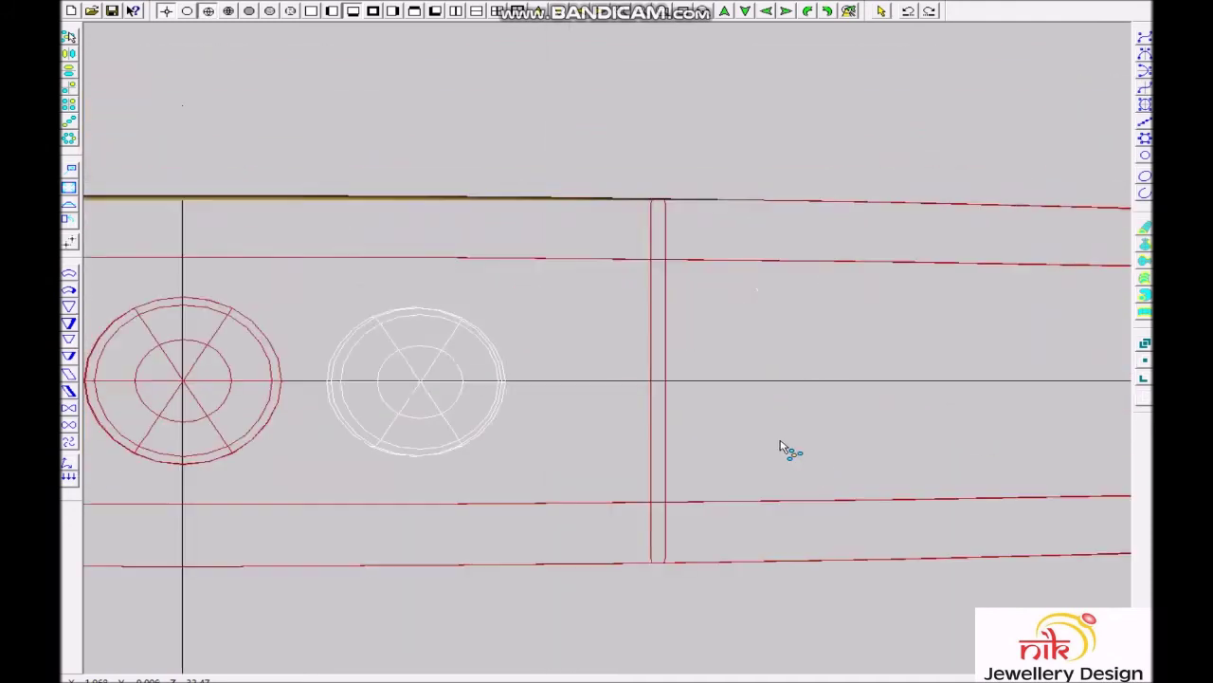
click(633, 387)
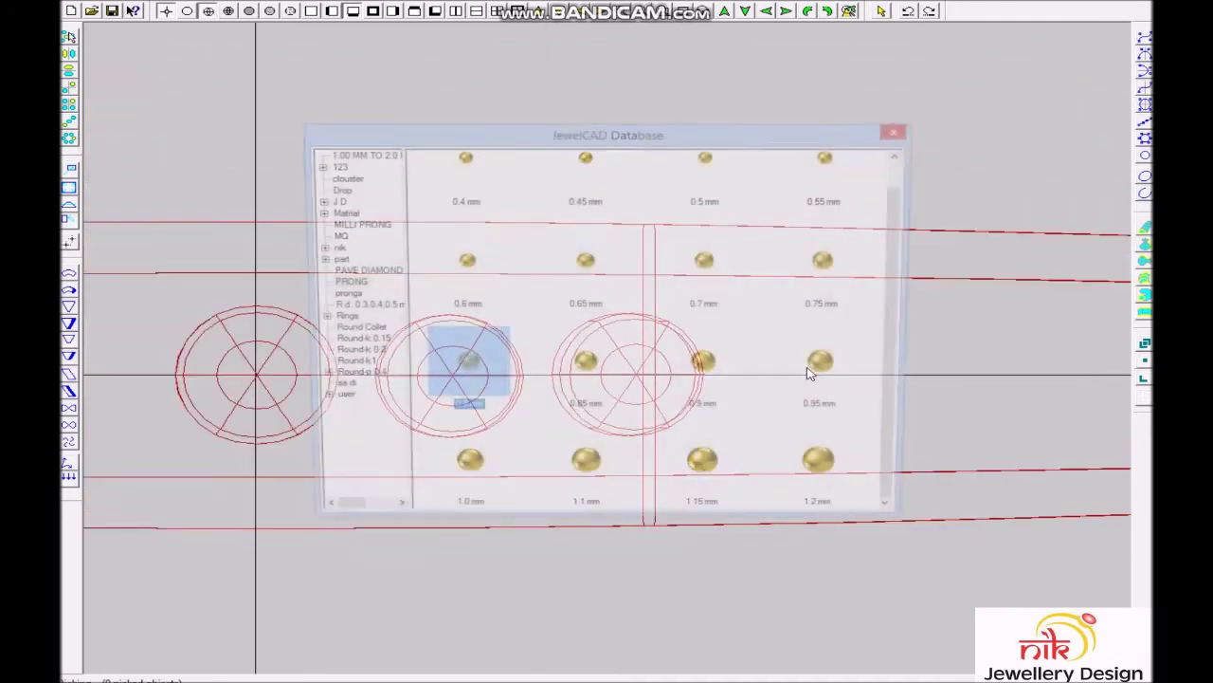
click(824, 272)
double_click(824, 275)
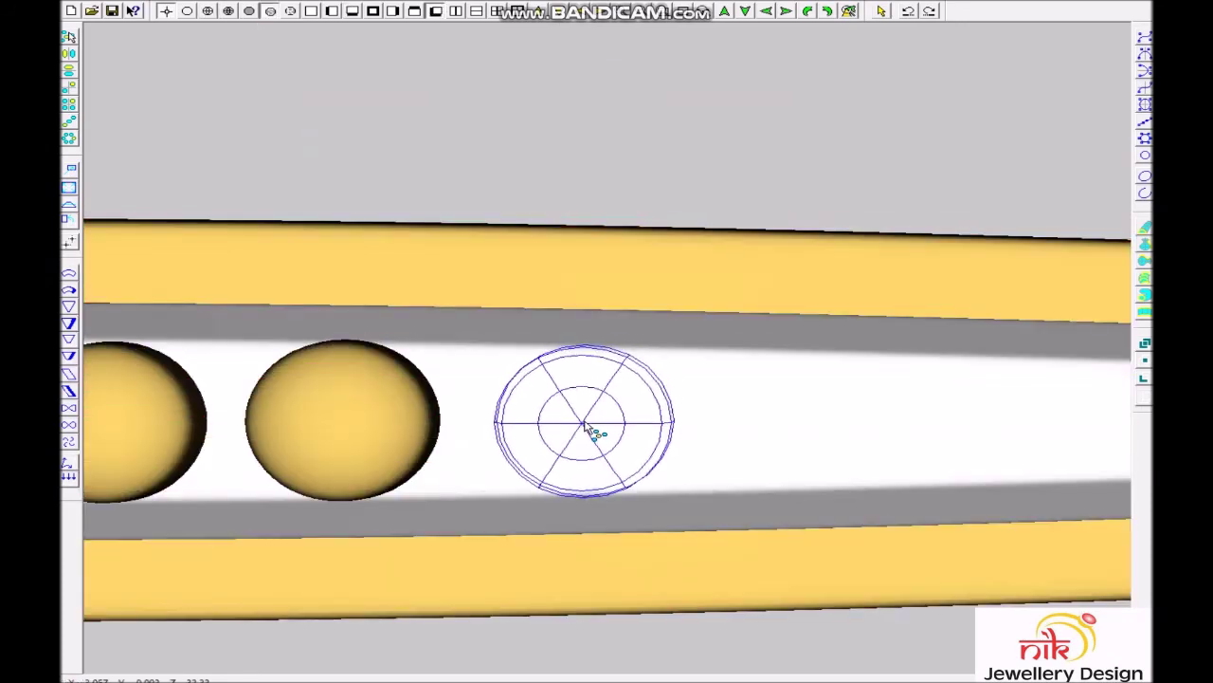
click(582, 421)
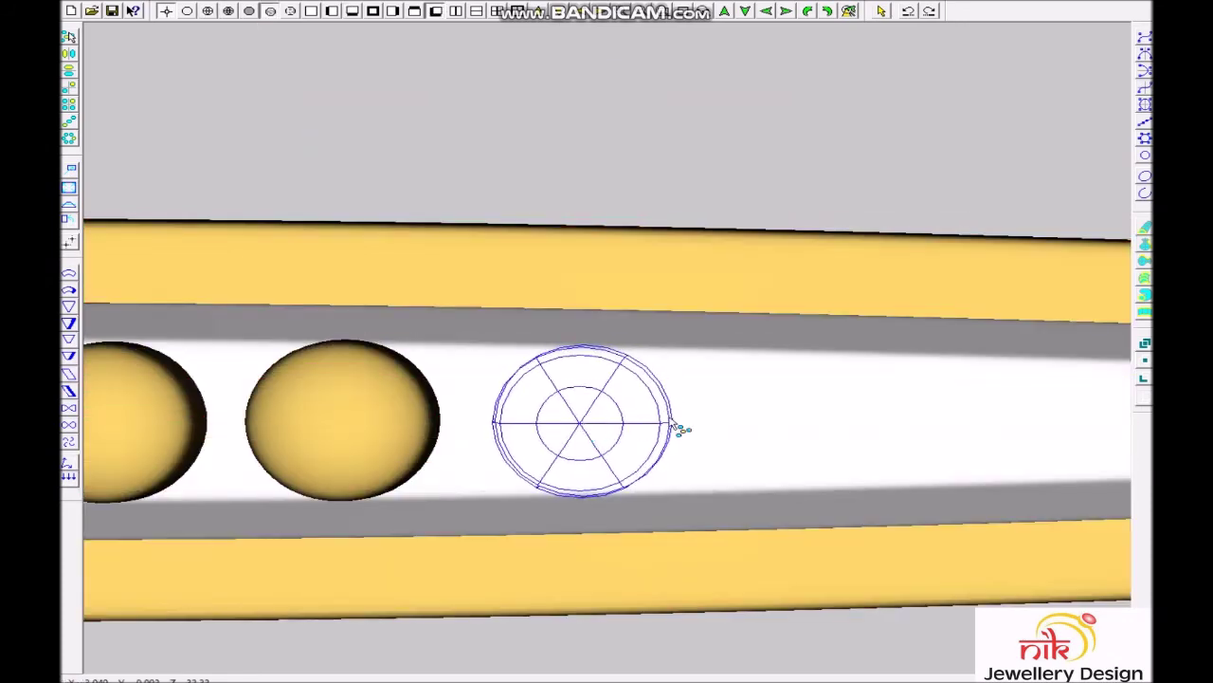
click(800, 422)
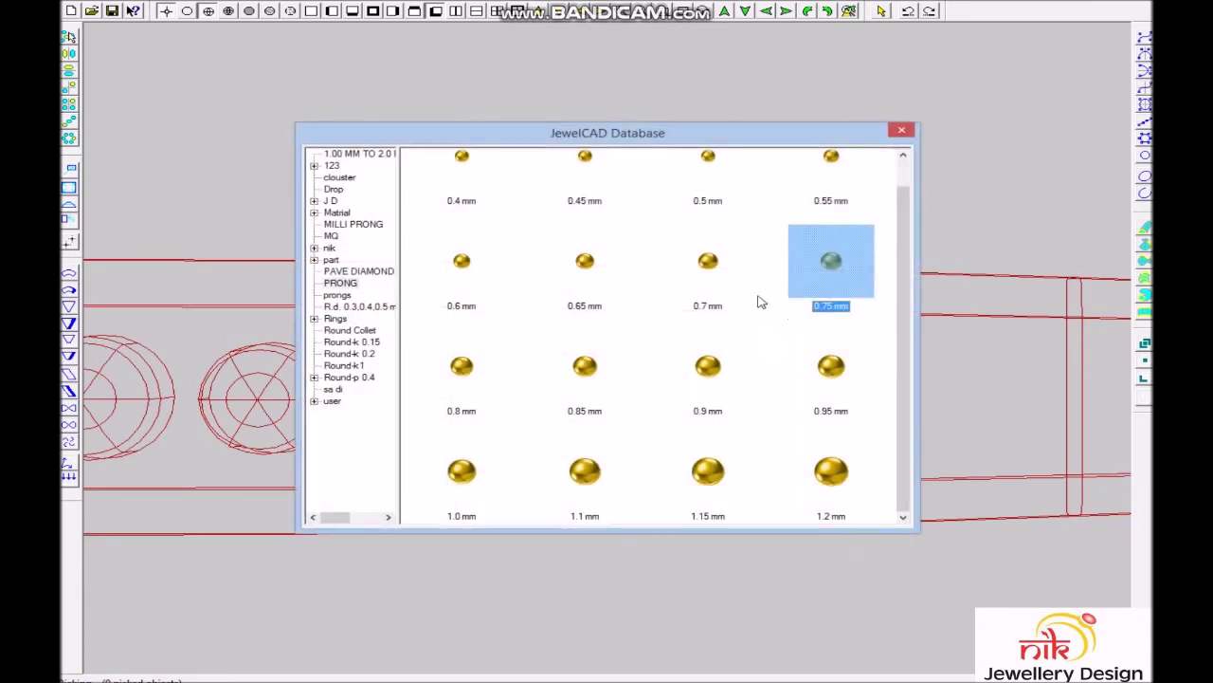
double_click(831, 265)
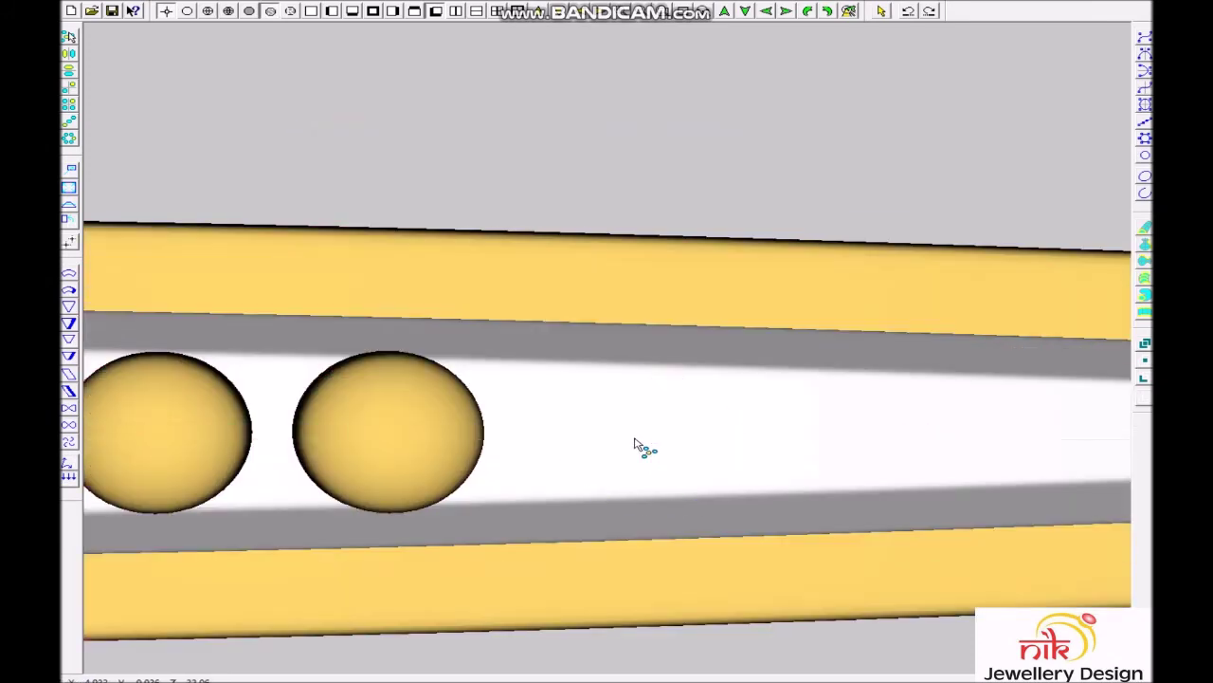
click(614, 433)
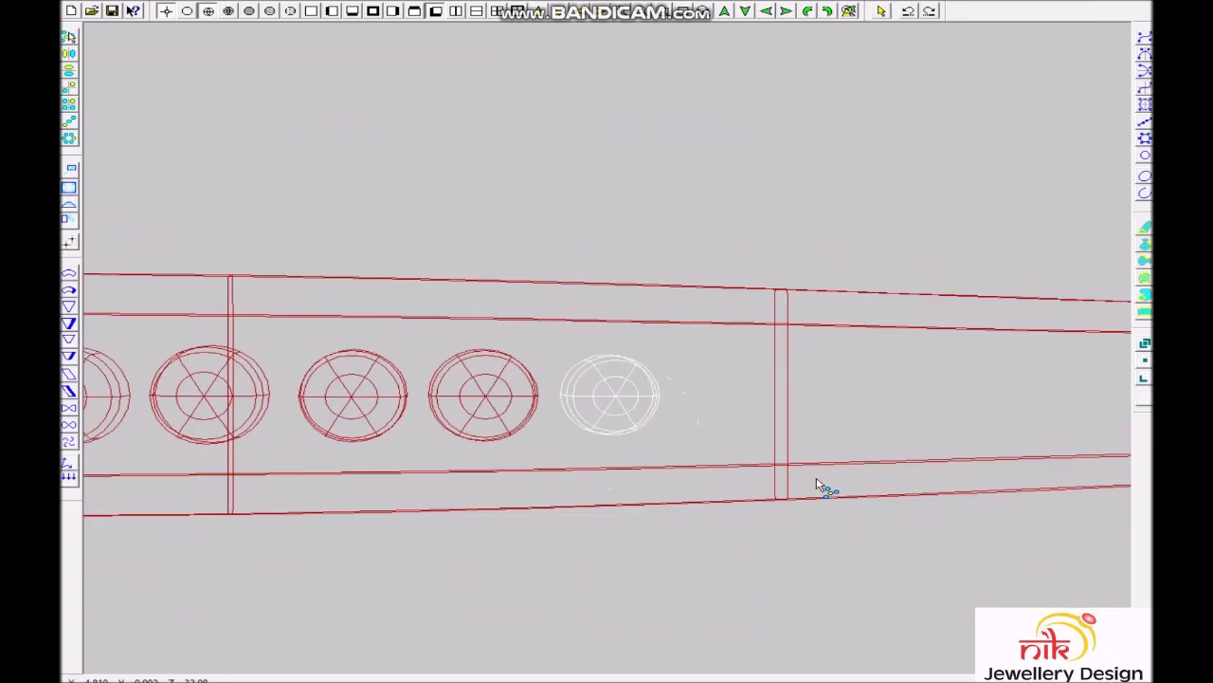
Finish the row with smaller 0.55 mm balls to the band's end, then select it.
double_click(460, 261)
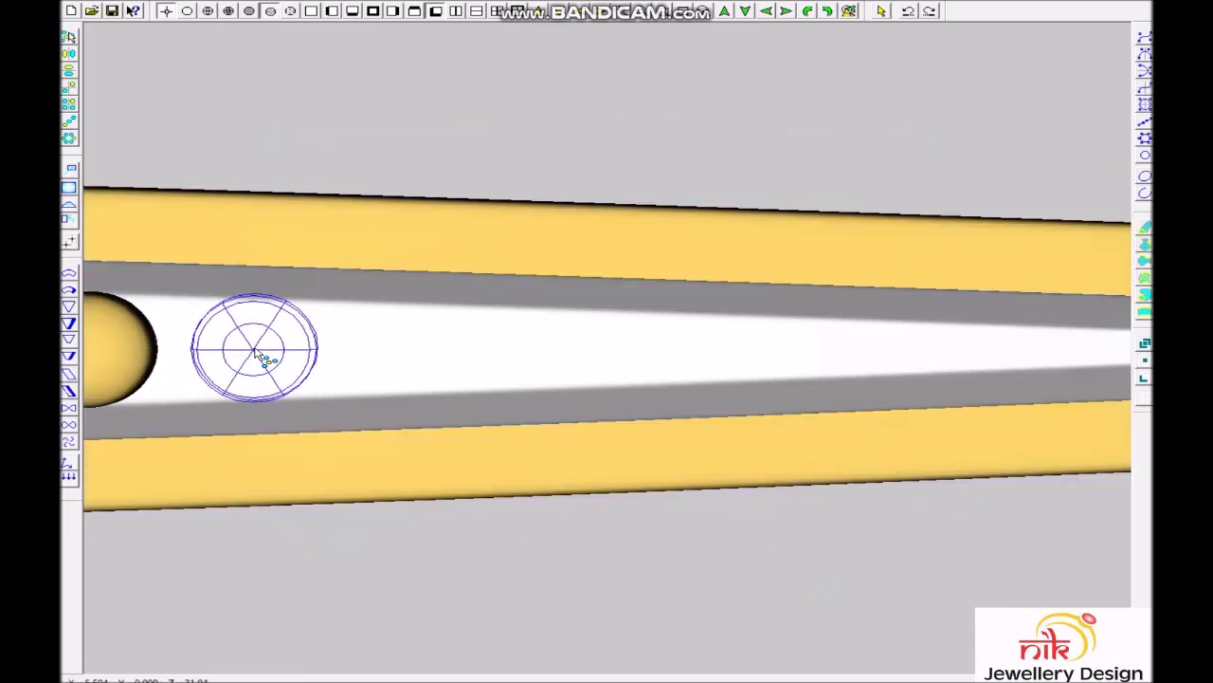
click(252, 355)
double_click(802, 233)
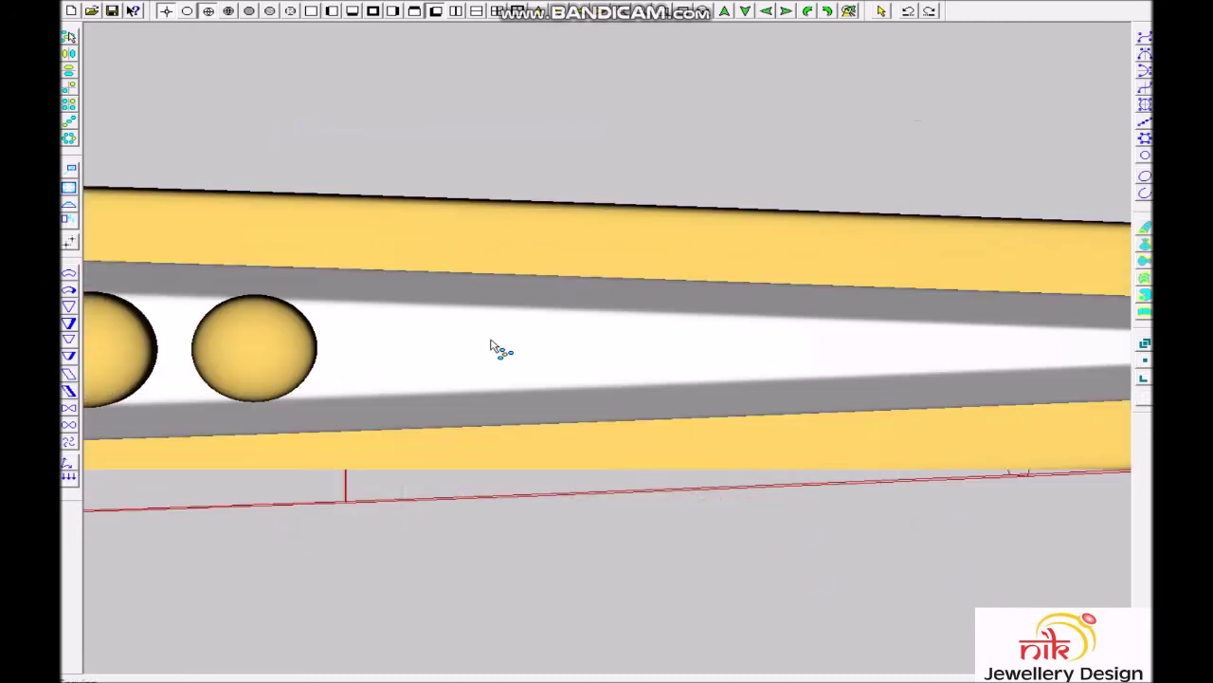
click(414, 353)
key(Escape)
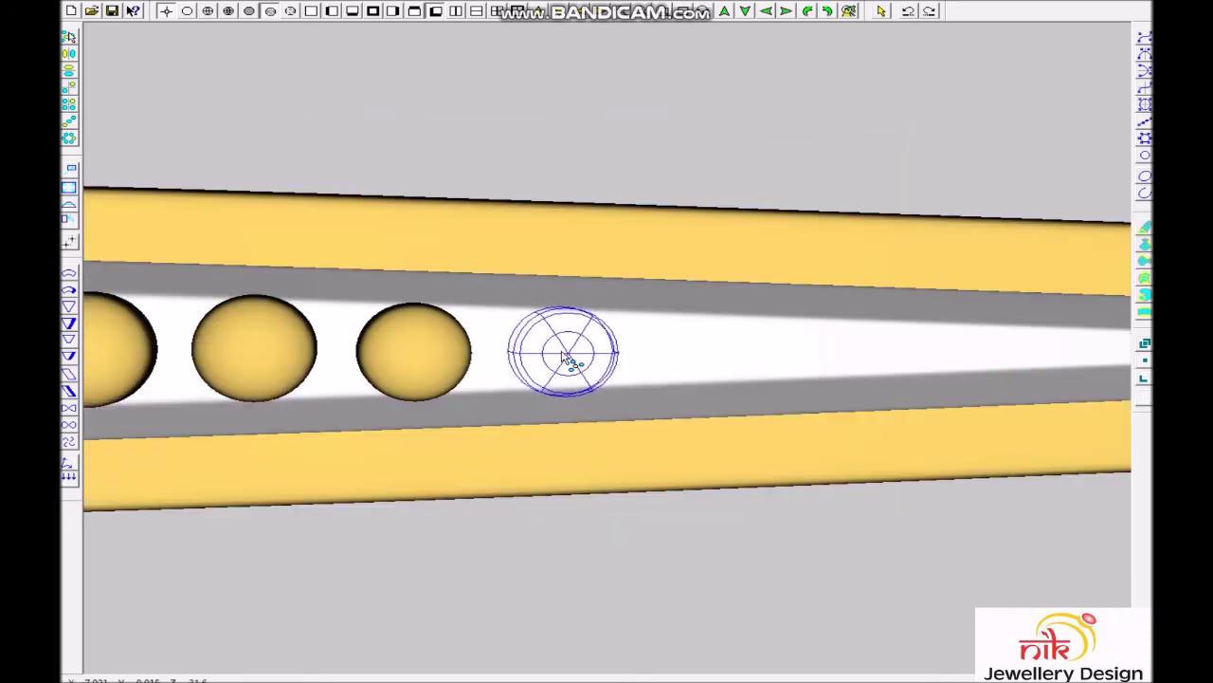
click(566, 358)
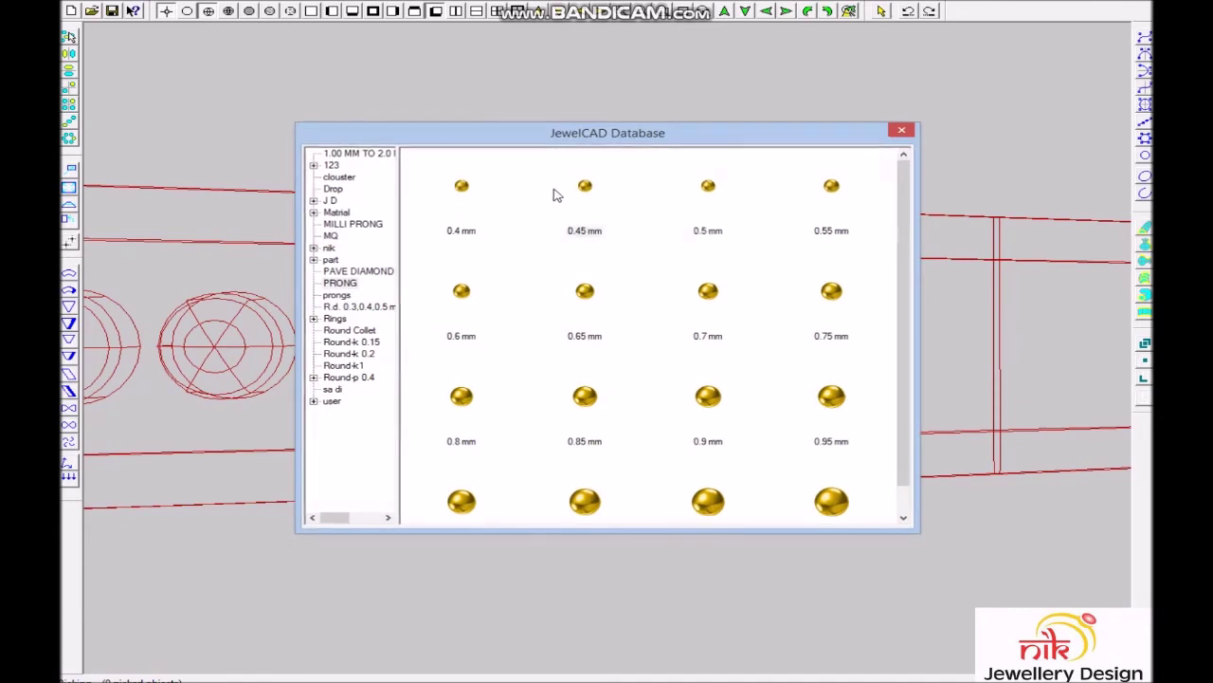
key(Escape)
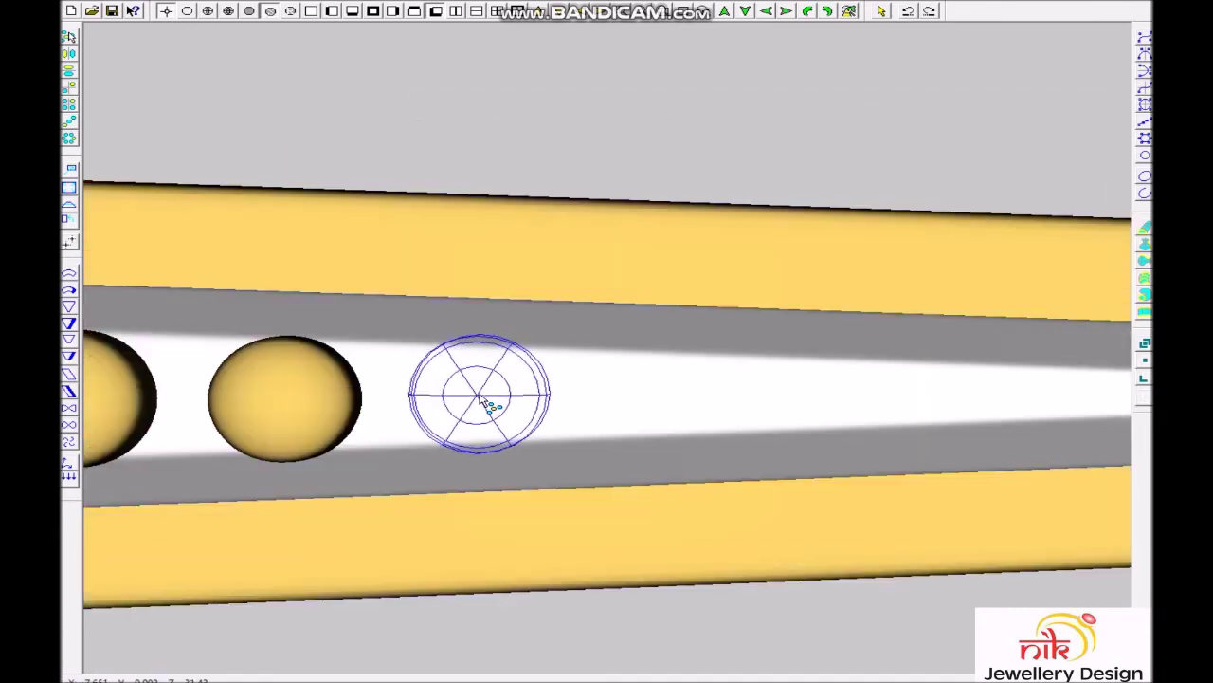
click(580, 406)
key(Escape)
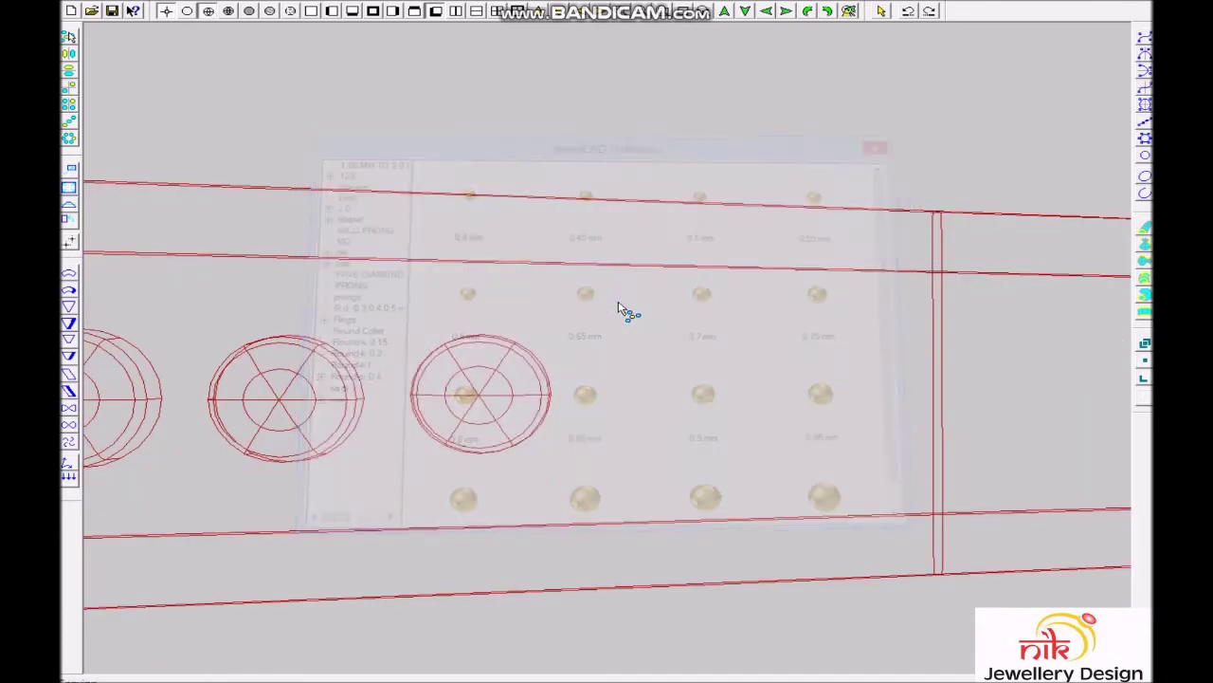
click(653, 402)
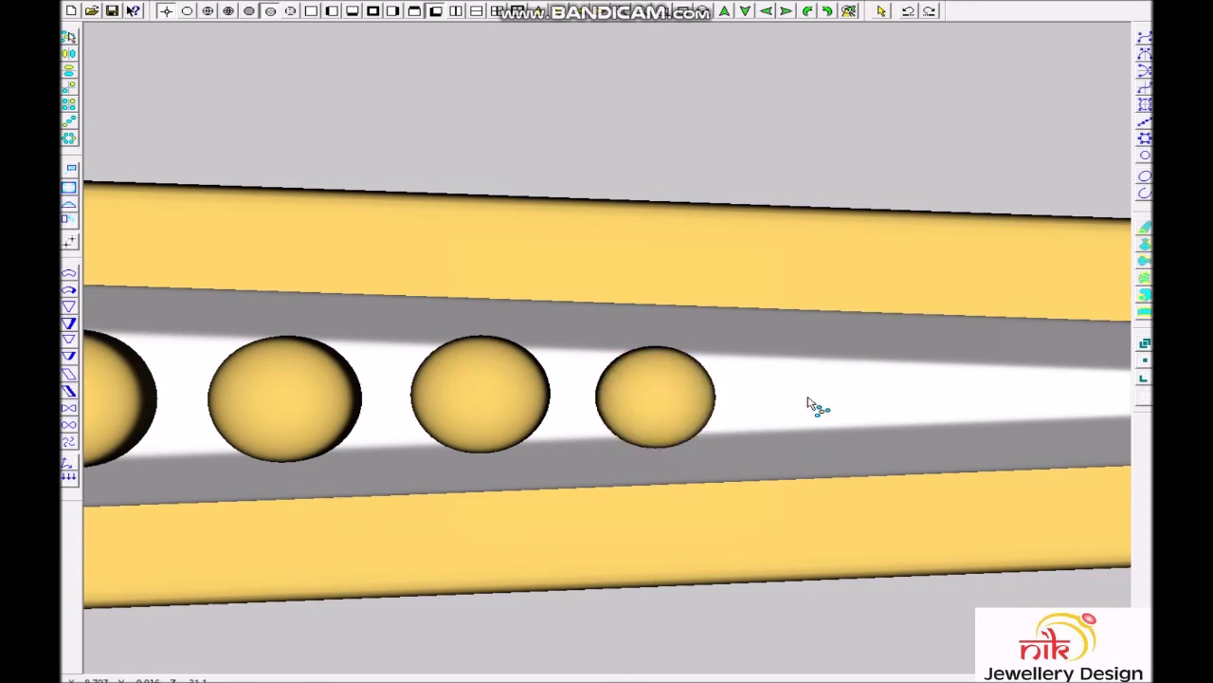
scroll(807, 405, down, 5)
click(625, 334)
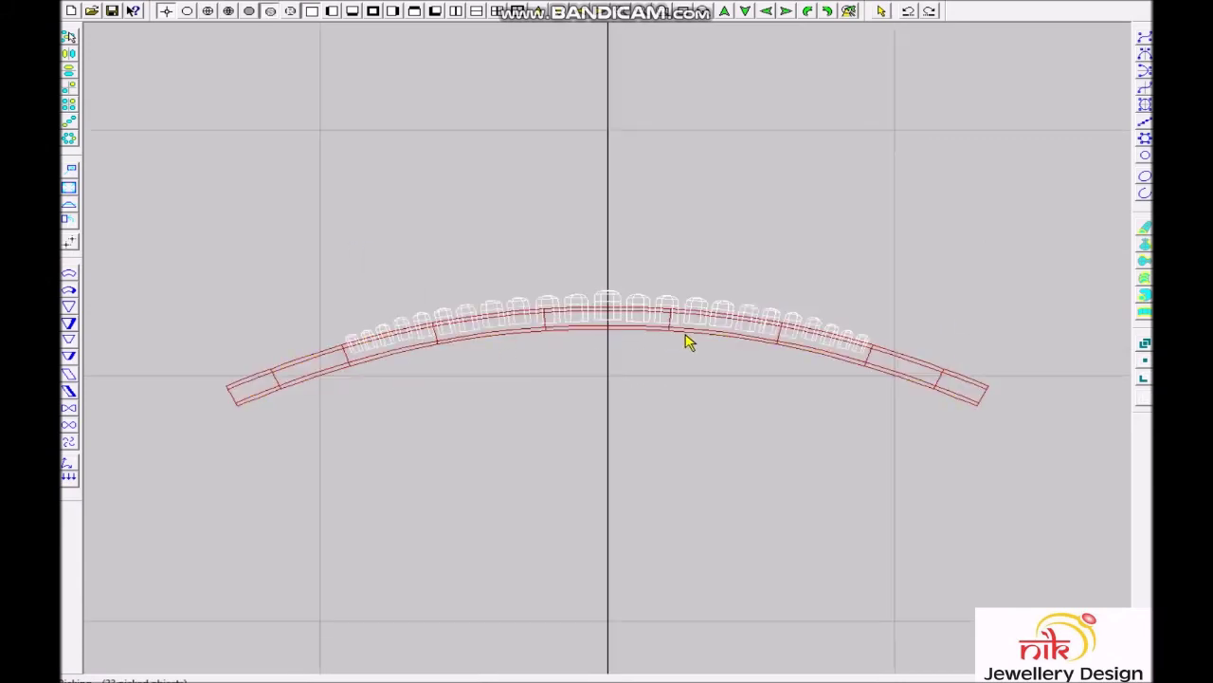
Zoom in on the stone row and last four prong settings to check placement, then deselect all.
scroll(691, 398, up, 3)
drag(398, 265, 1046, 523)
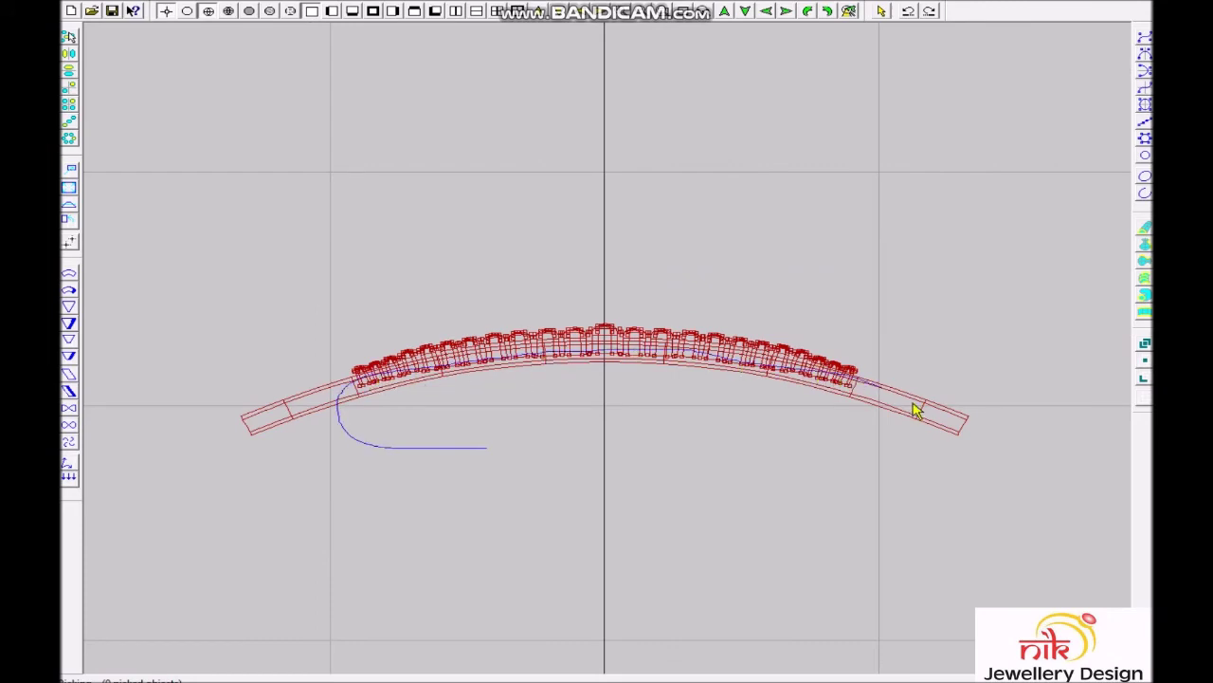
scroll(844, 384, up, 3)
scroll(546, 458, up, 3)
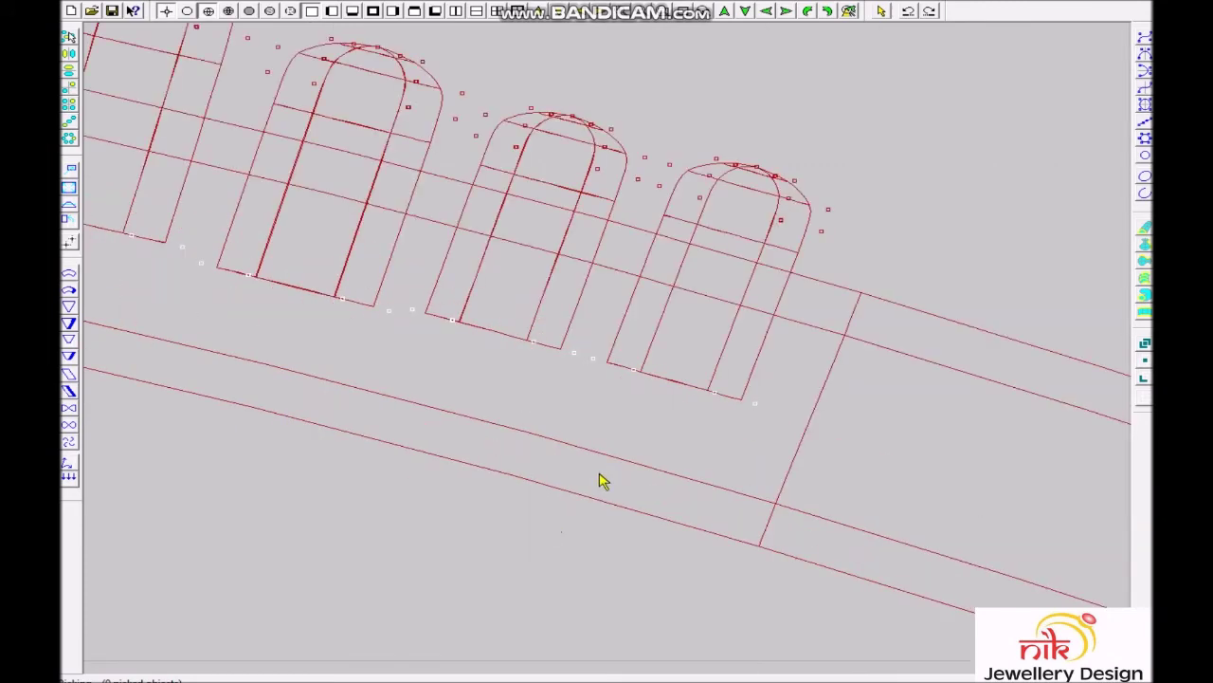
scroll(792, 316, down, 3)
scroll(774, 274, down, 1)
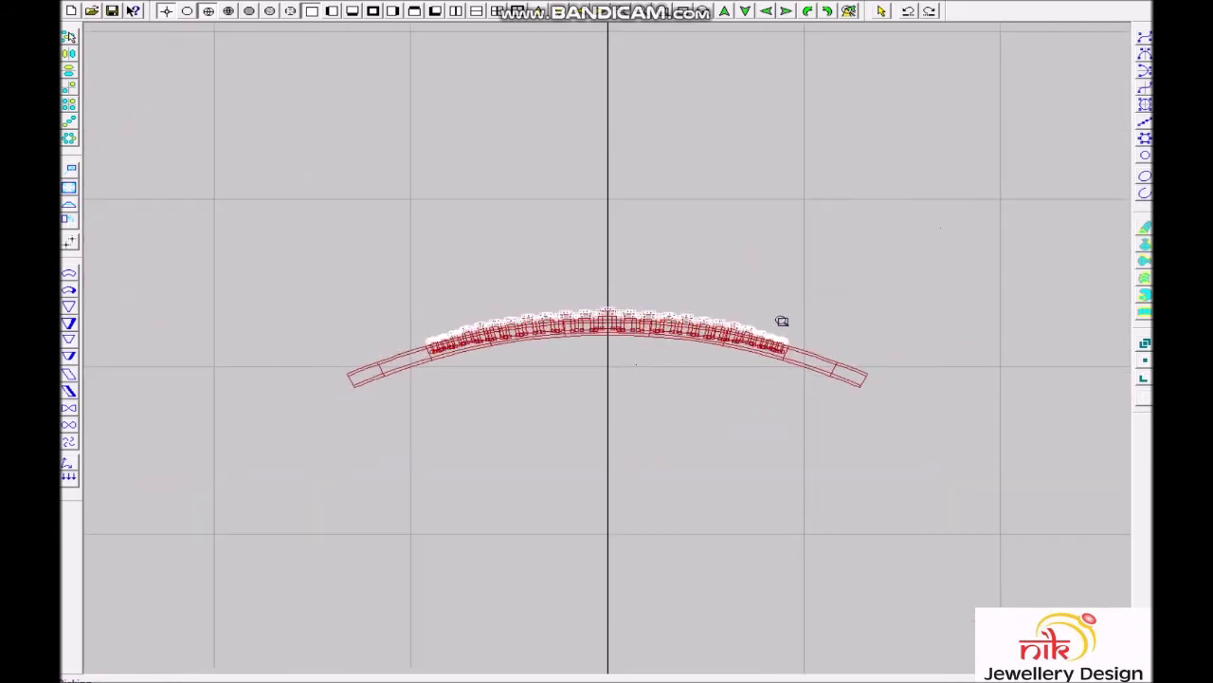
scroll(565, 552, up, 3)
scroll(565, 553, up, 2)
drag(569, 328, 566, 636)
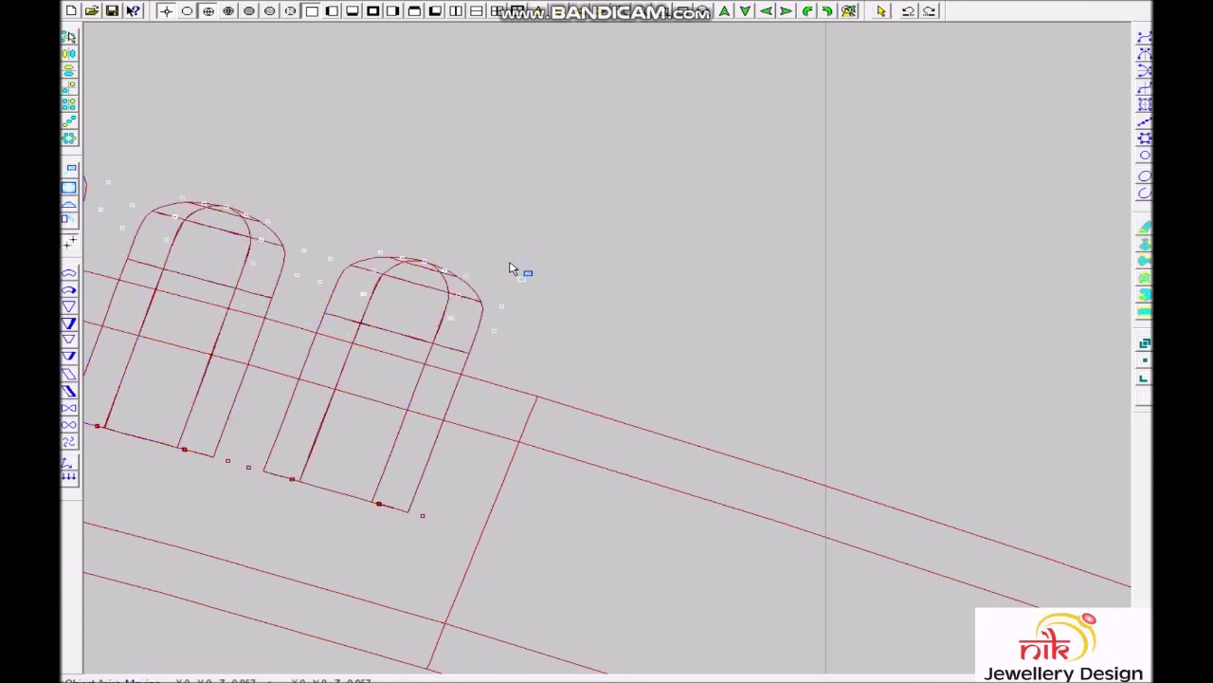
scroll(493, 291, down, 2)
drag(149, 101, 753, 474)
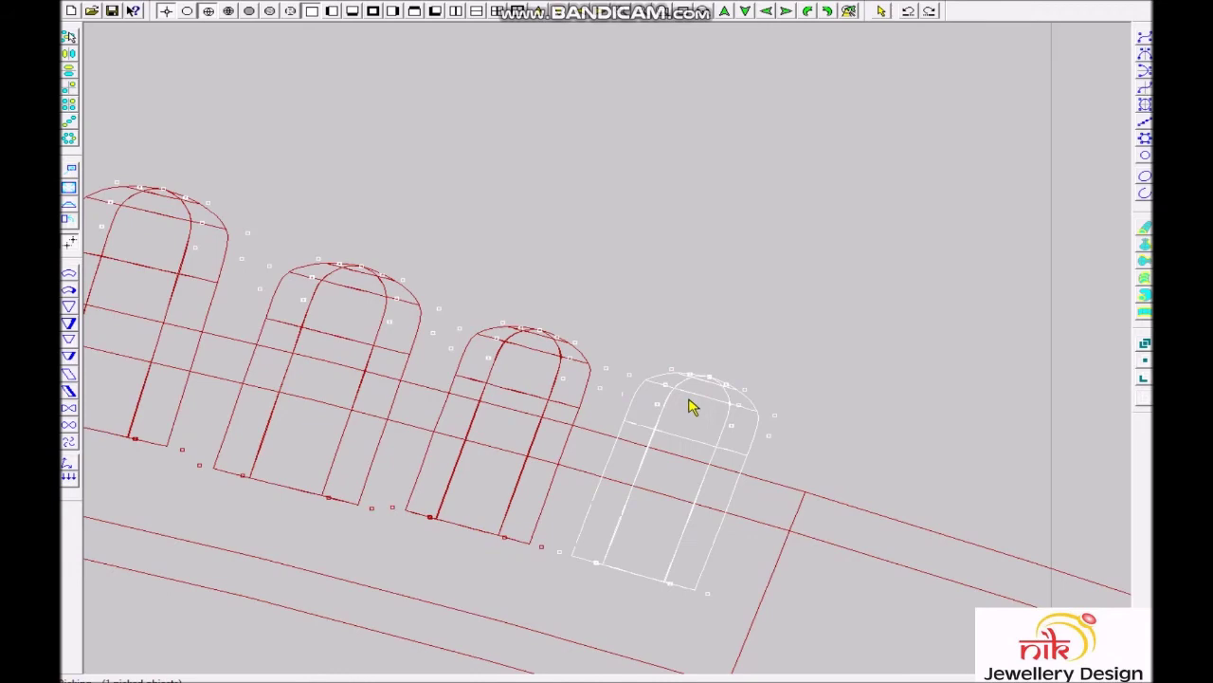
click(814, 338)
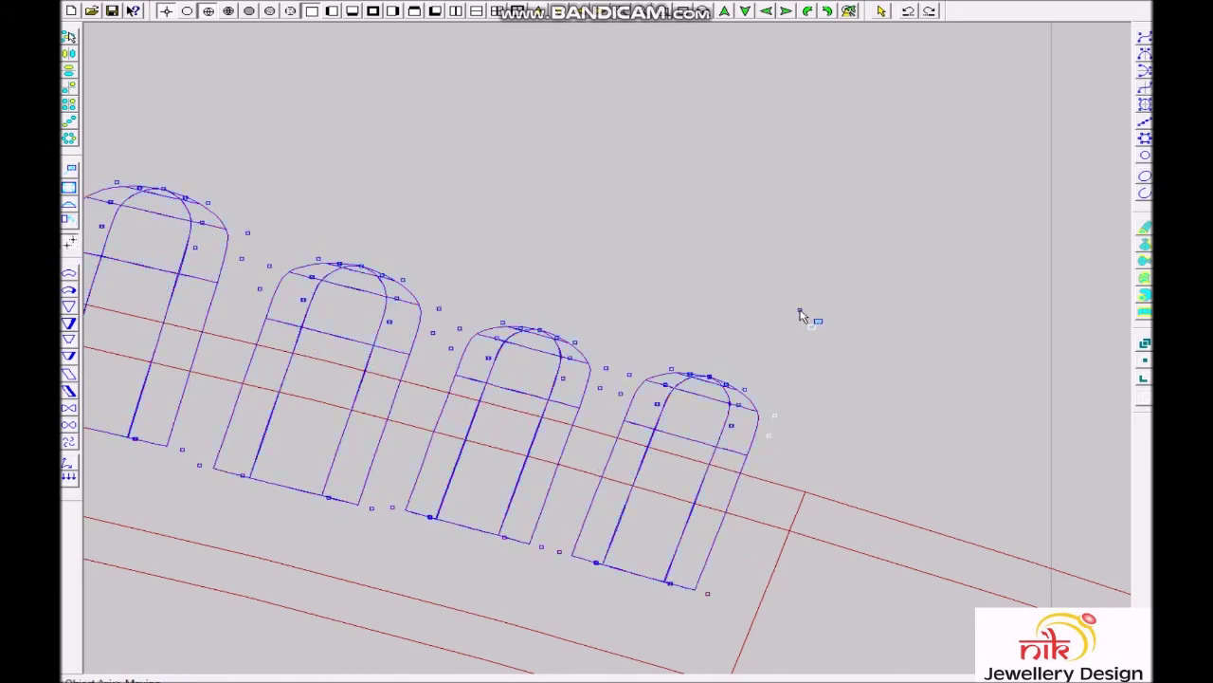
scroll(785, 343, down, 5)
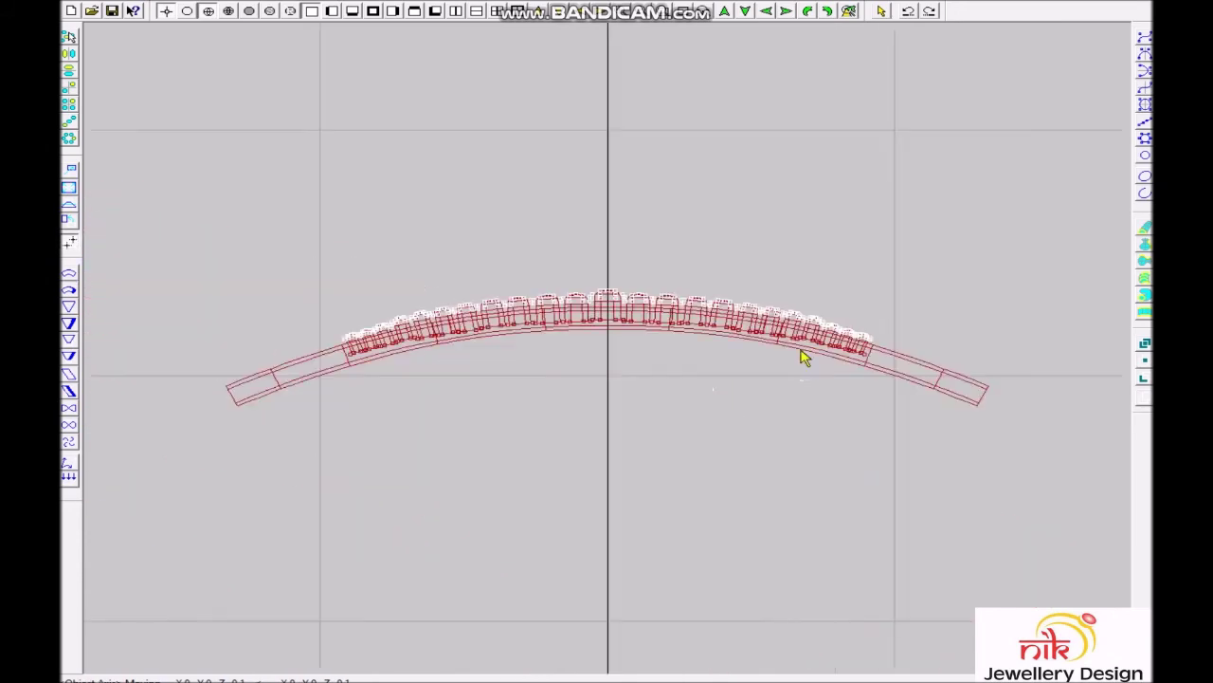
Clear the pick and lower the first stone deeper onto the band.
key(Delete)
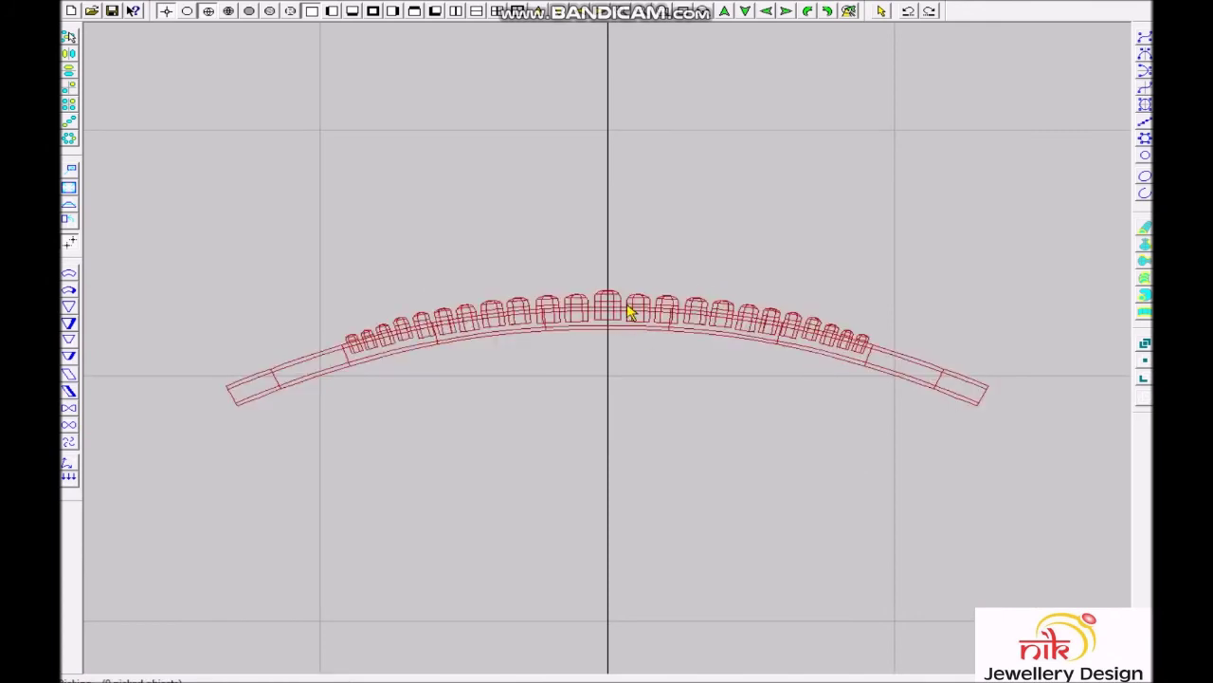
drag(970, 429, 969, 427)
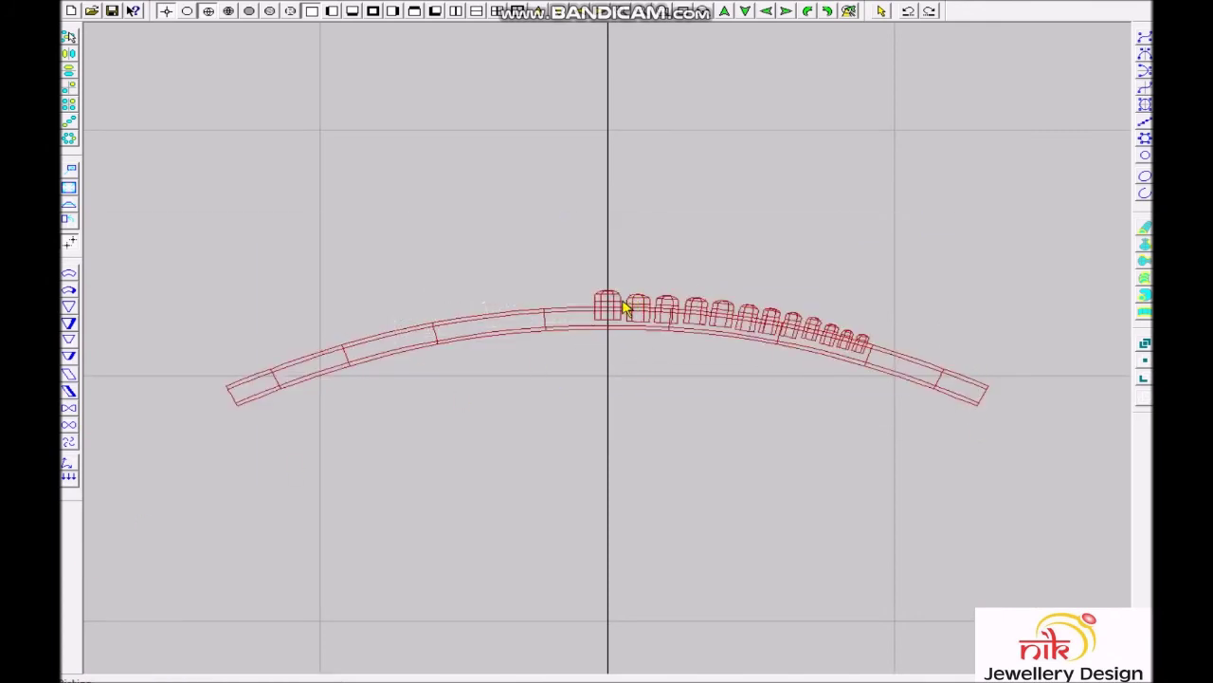
scroll(627, 302, up, 5)
click(525, 253)
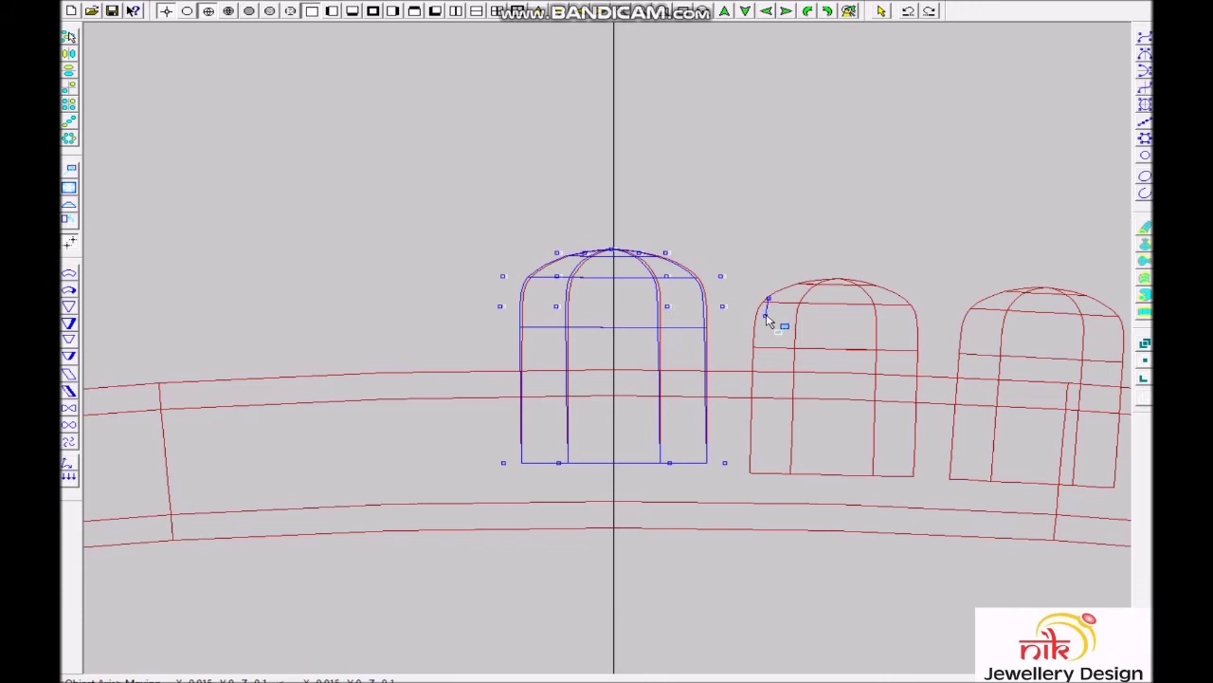
scroll(739, 315, up, 2)
drag(726, 263, 706, 380)
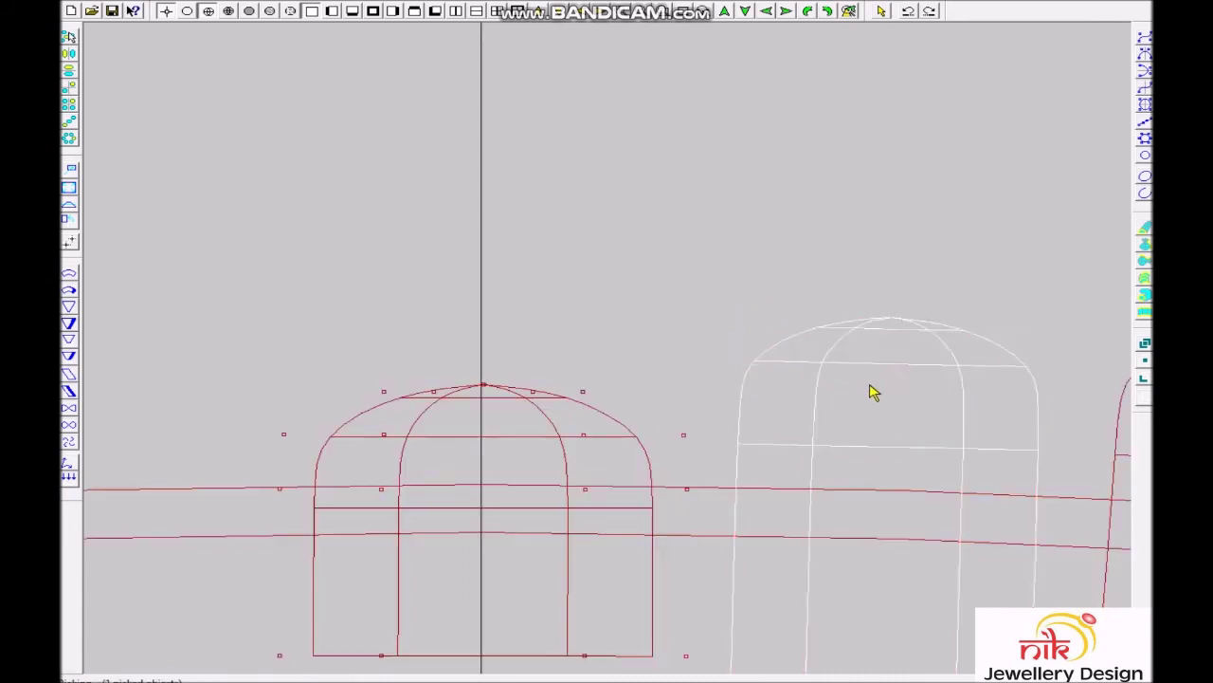
Lower the second, third, next and middle stones so they seat deeper.
scroll(818, 373, down, 2)
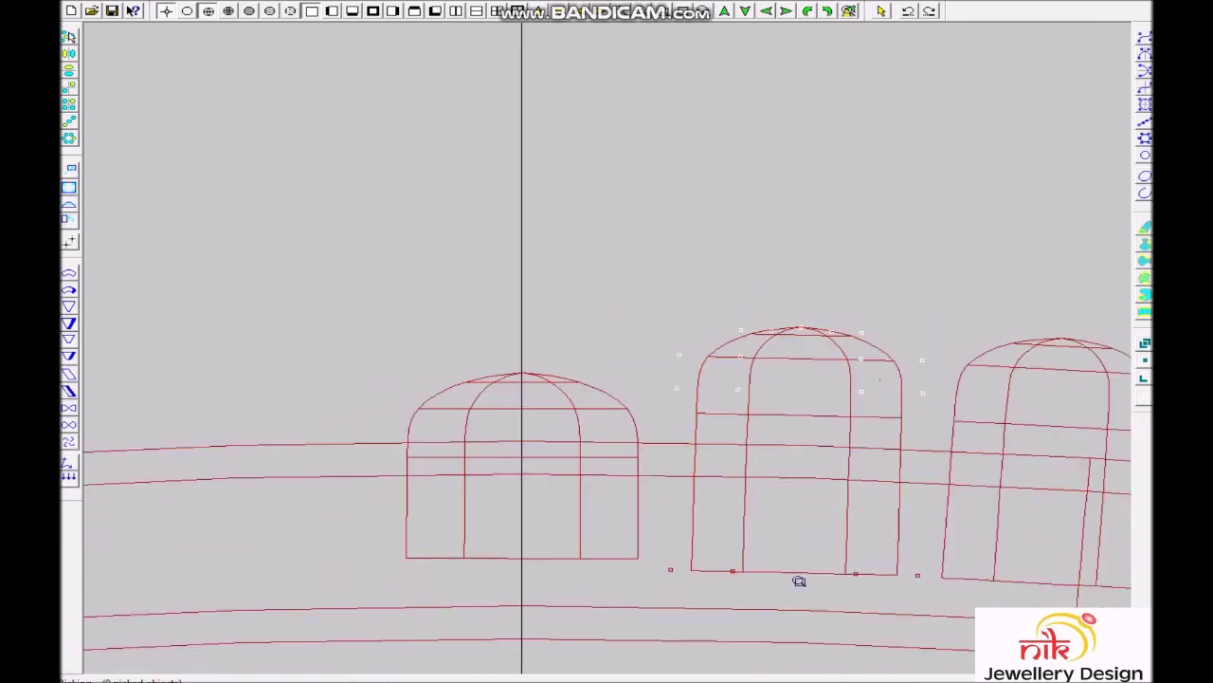
scroll(799, 580, up, 1)
drag(787, 238, 794, 363)
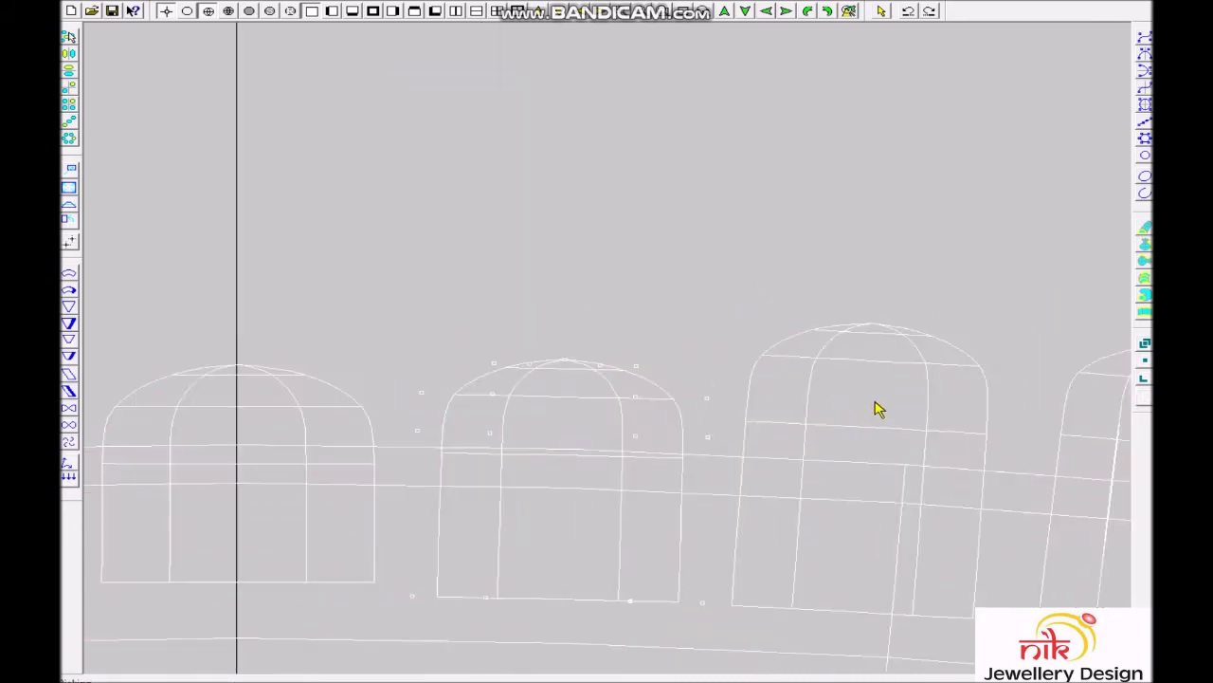
drag(649, 283, 1010, 467)
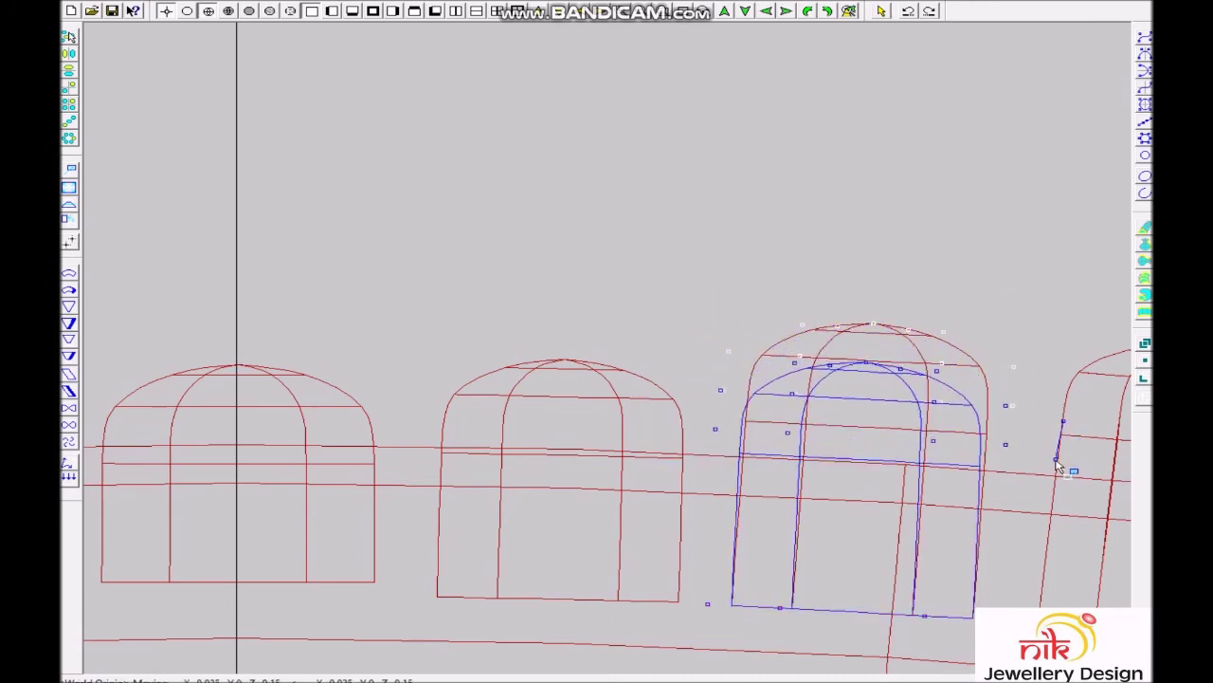
drag(1064, 428, 1066, 474)
scroll(977, 405, down, 1)
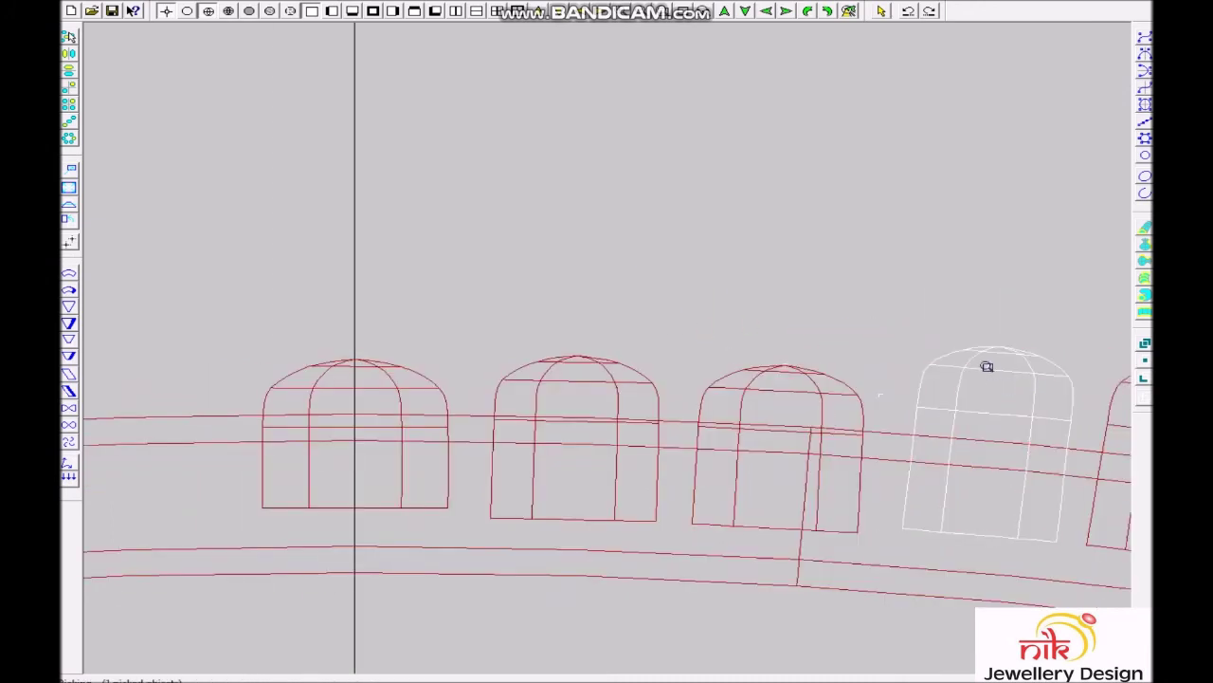
scroll(986, 370, up, 1)
drag(906, 355, 908, 401)
scroll(981, 403, down, 1)
scroll(388, 377, up, 1)
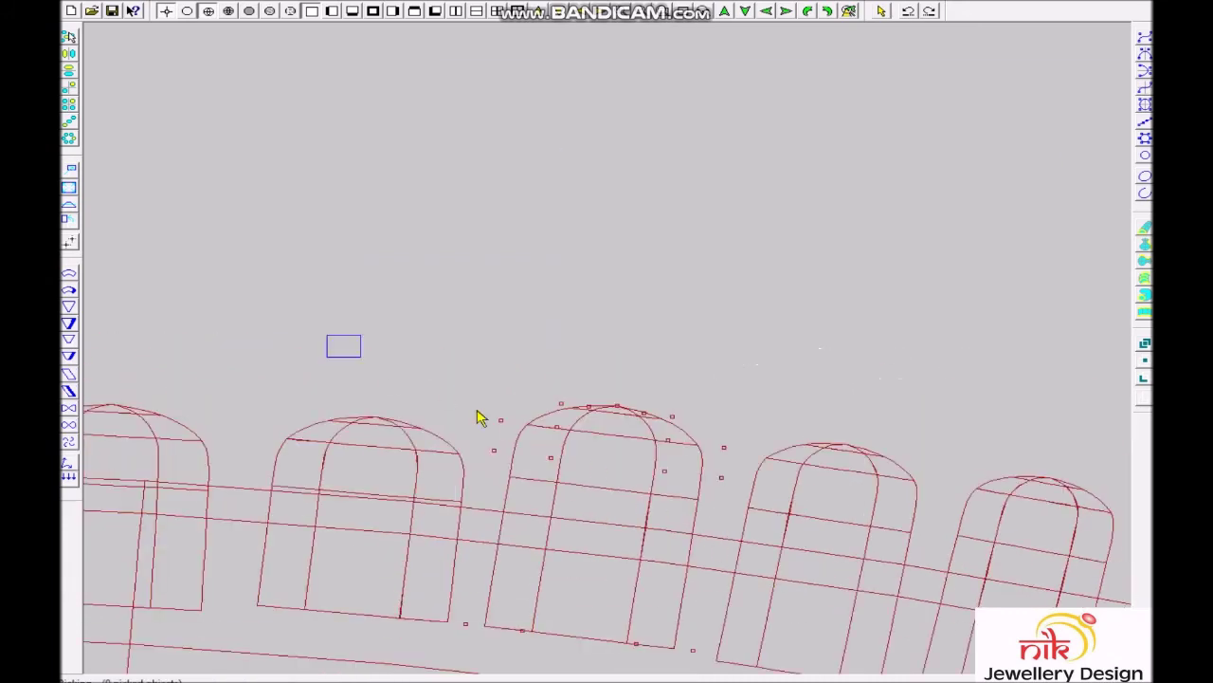
drag(827, 428, 823, 460)
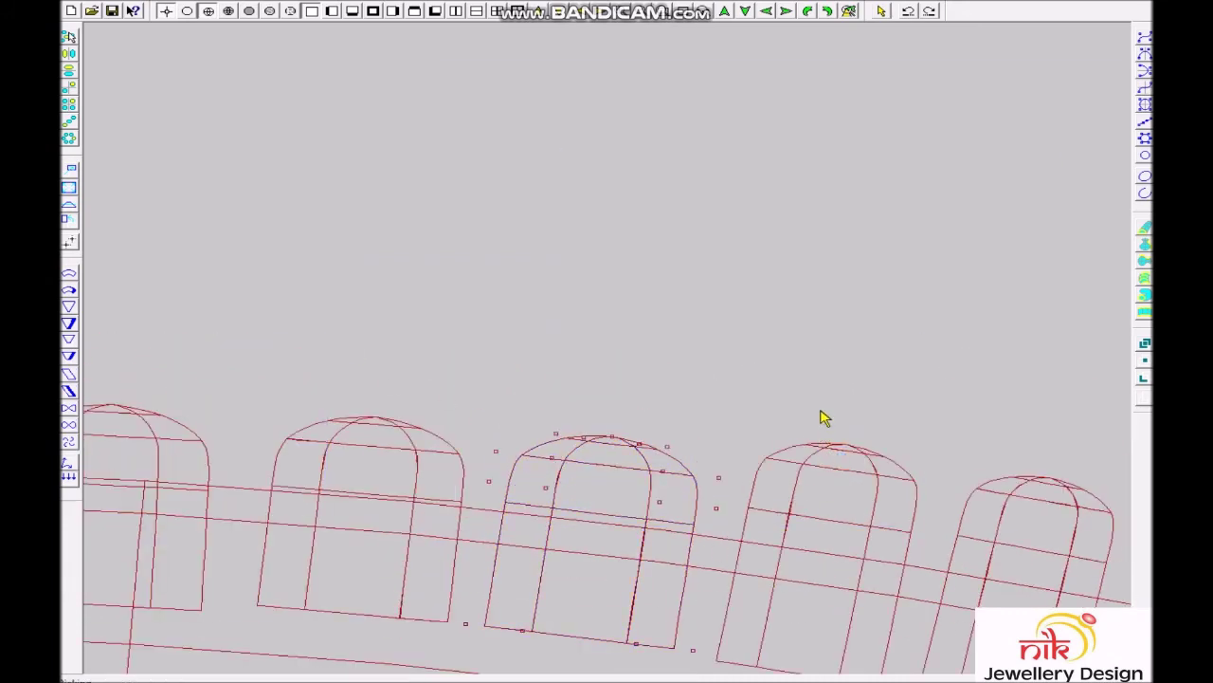
scroll(663, 315, down, 2)
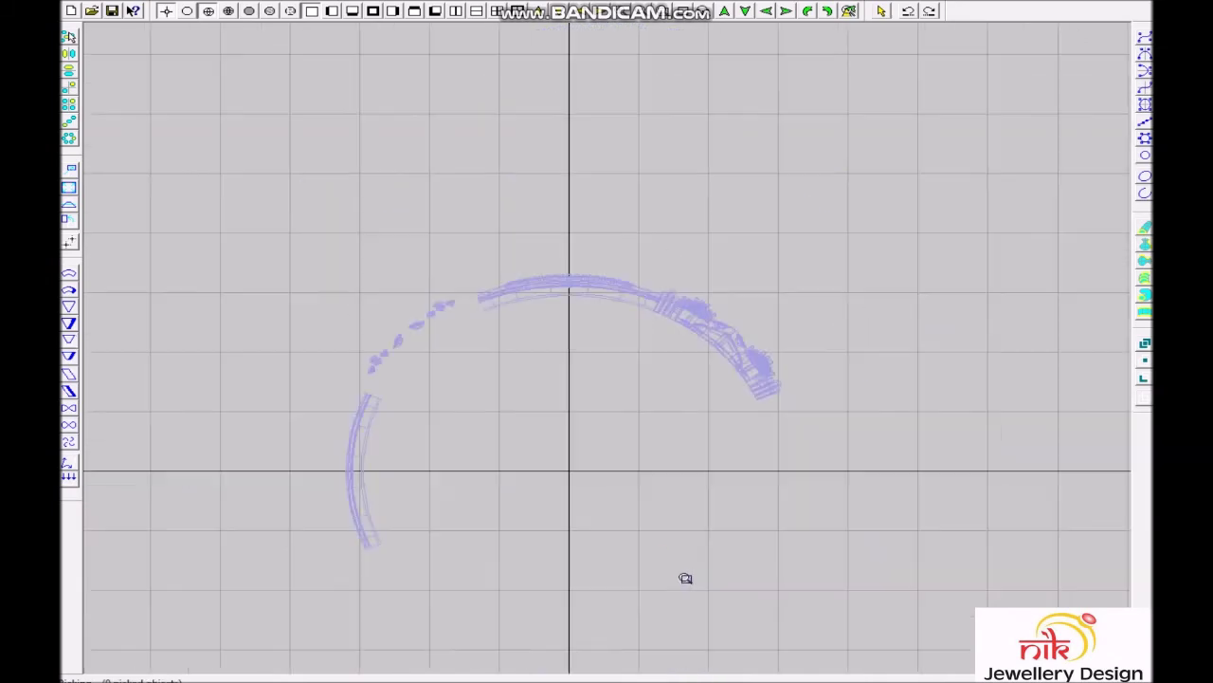
scroll(680, 579, down, 2)
middle_drag(610, 509, 642, 531)
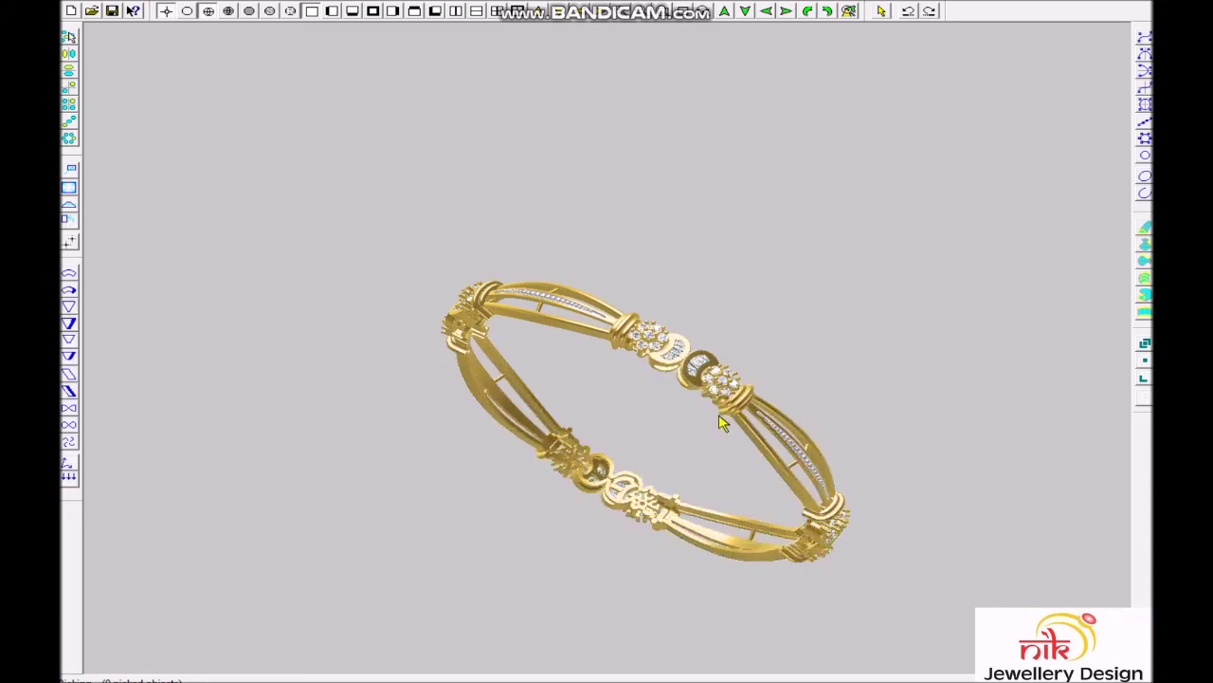
key(F1)
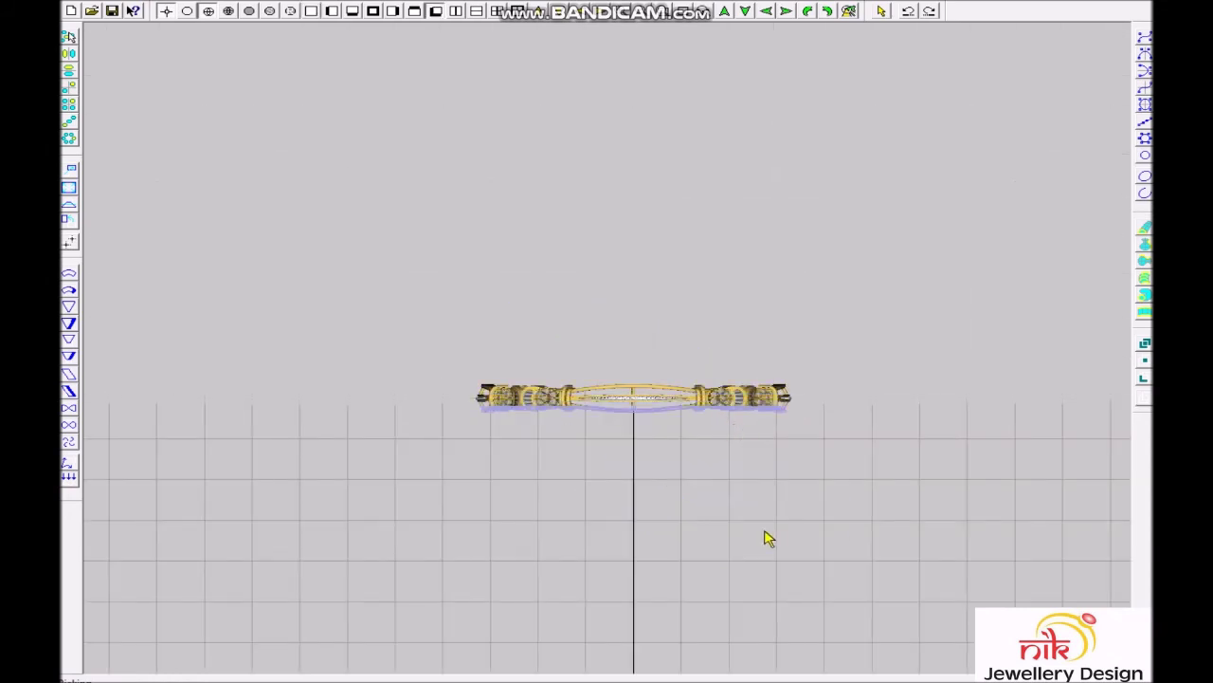
key(F4)
drag(657, 319, 652, 328)
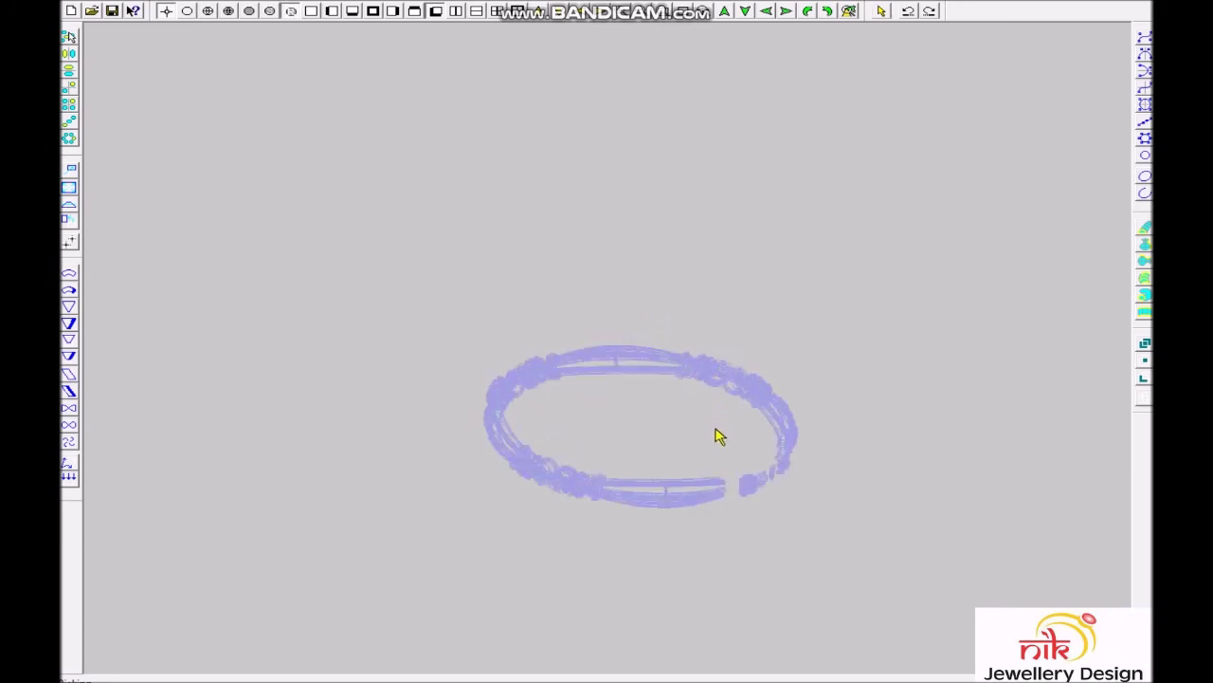
key(F2)
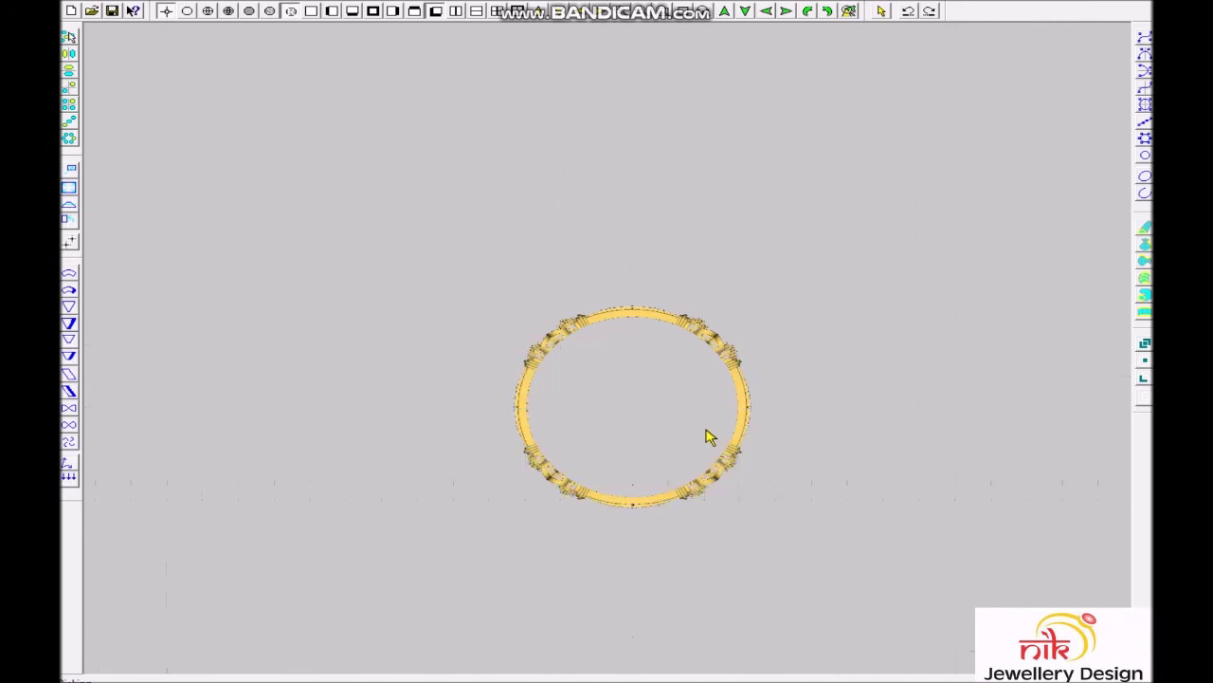
key(F3)
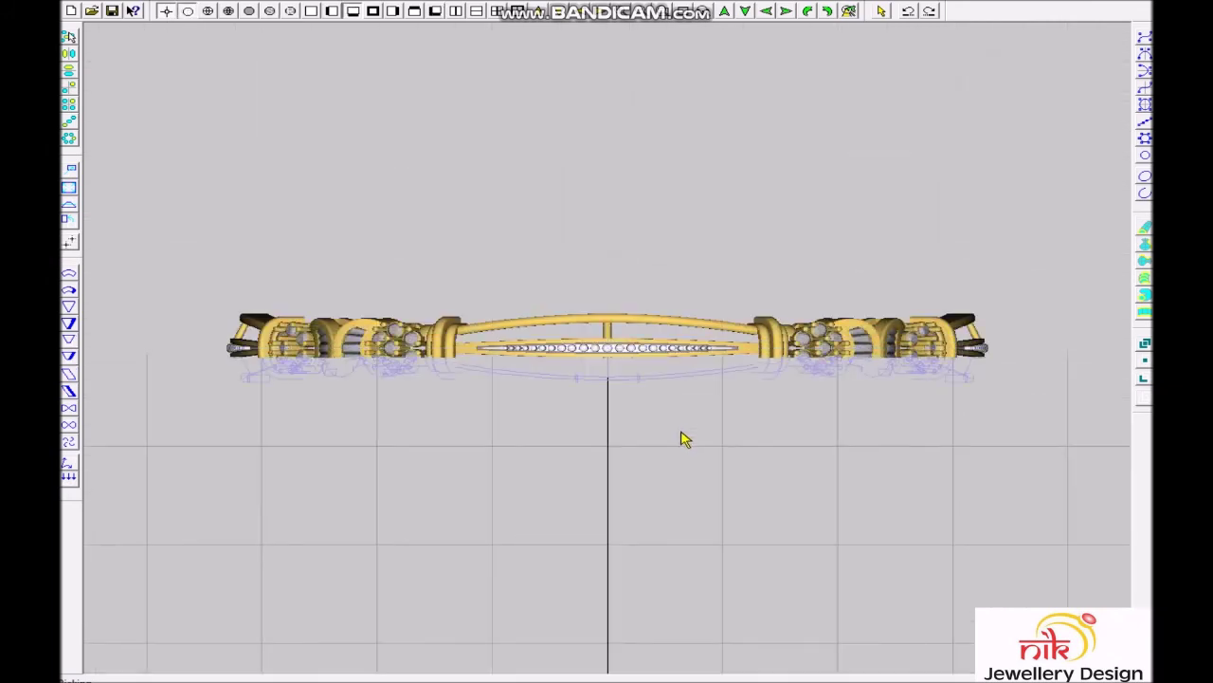
key(F4)
key(F2)
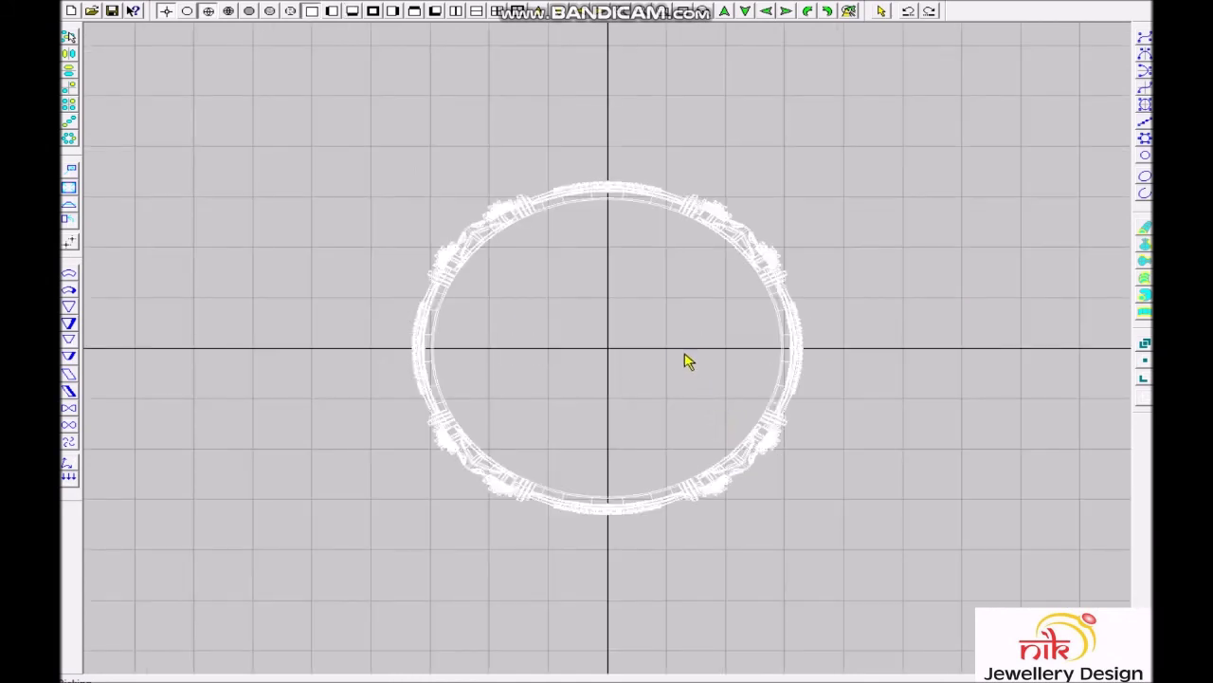
Rotate the bangle 45° with Transform and check it in edge-on and front views.
key(ctrl+t)
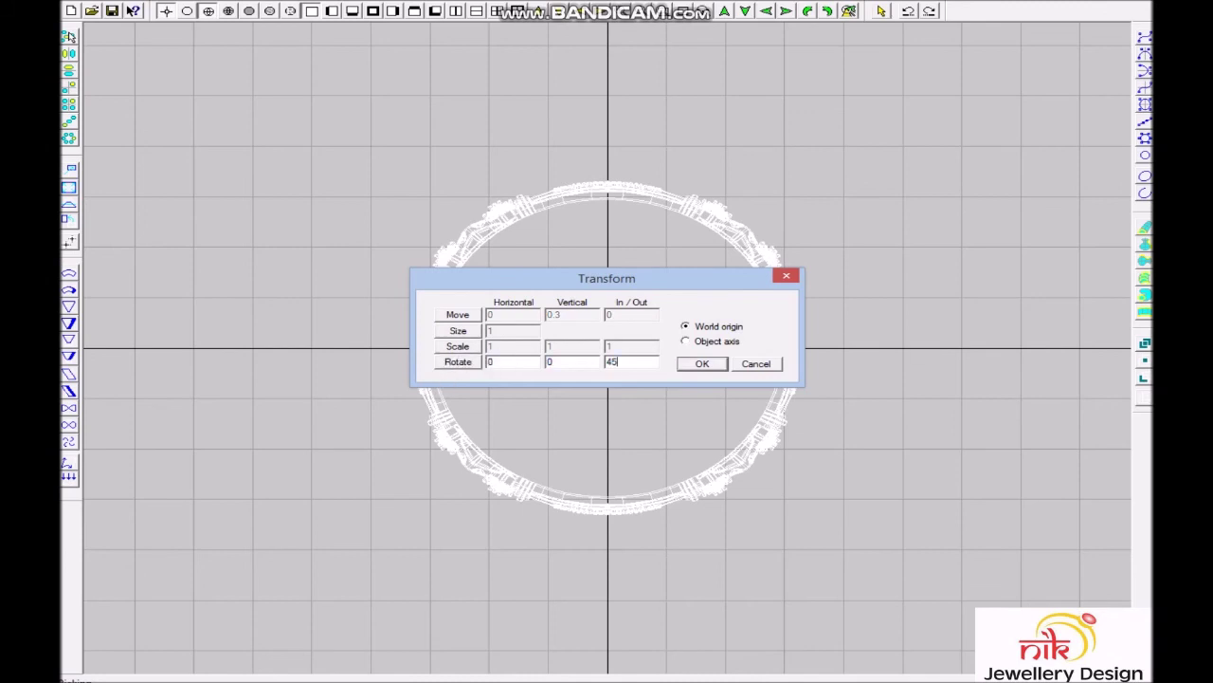
key(Return)
key(F1)
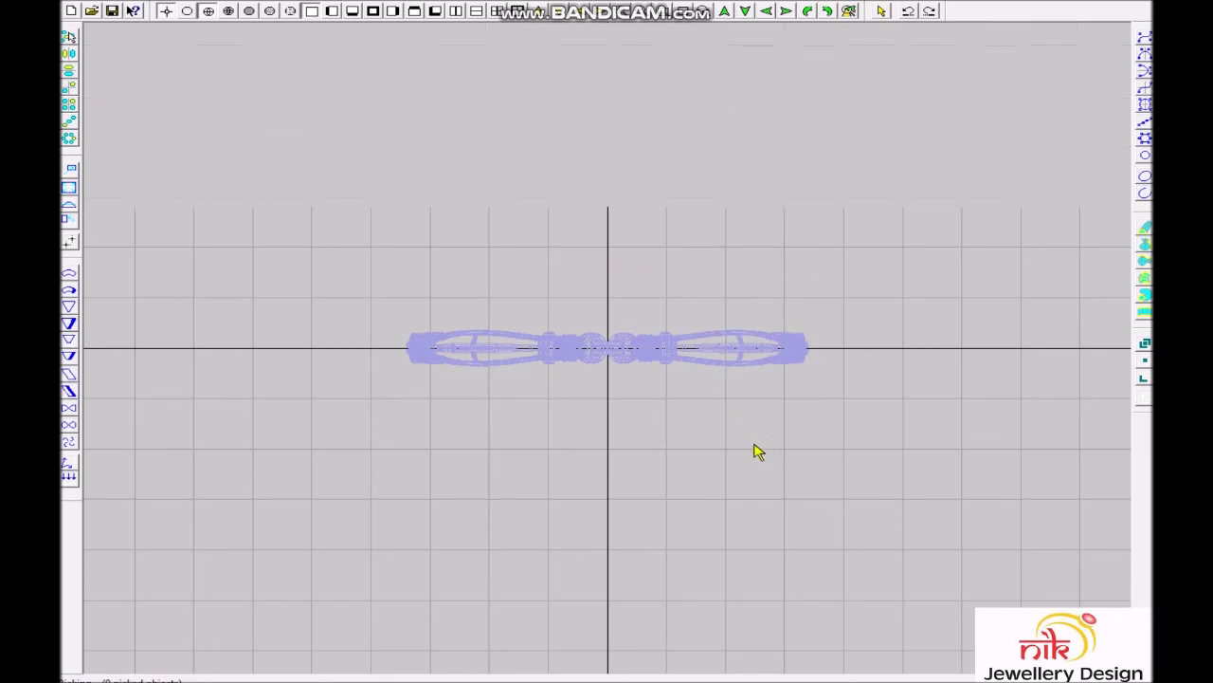
scroll(764, 379, down, 1)
key(F2)
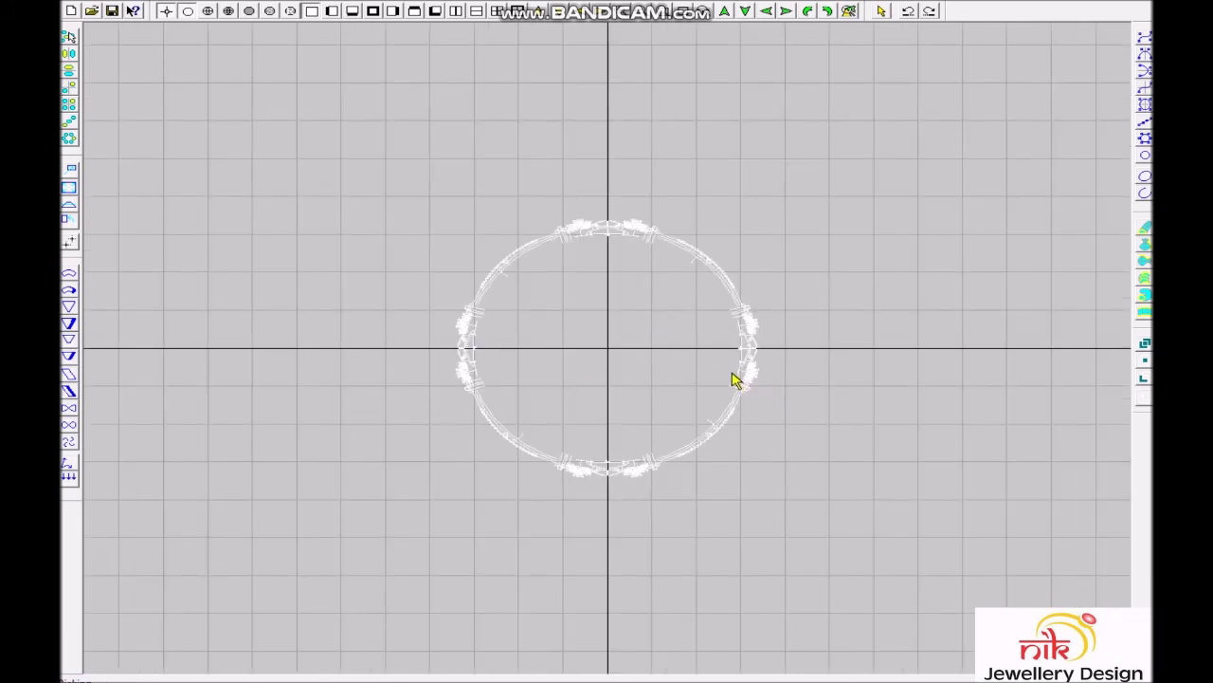
key(F1)
Duplicate the bangle and rotate the copy to lean across the flat one.
key(ctrl+a)
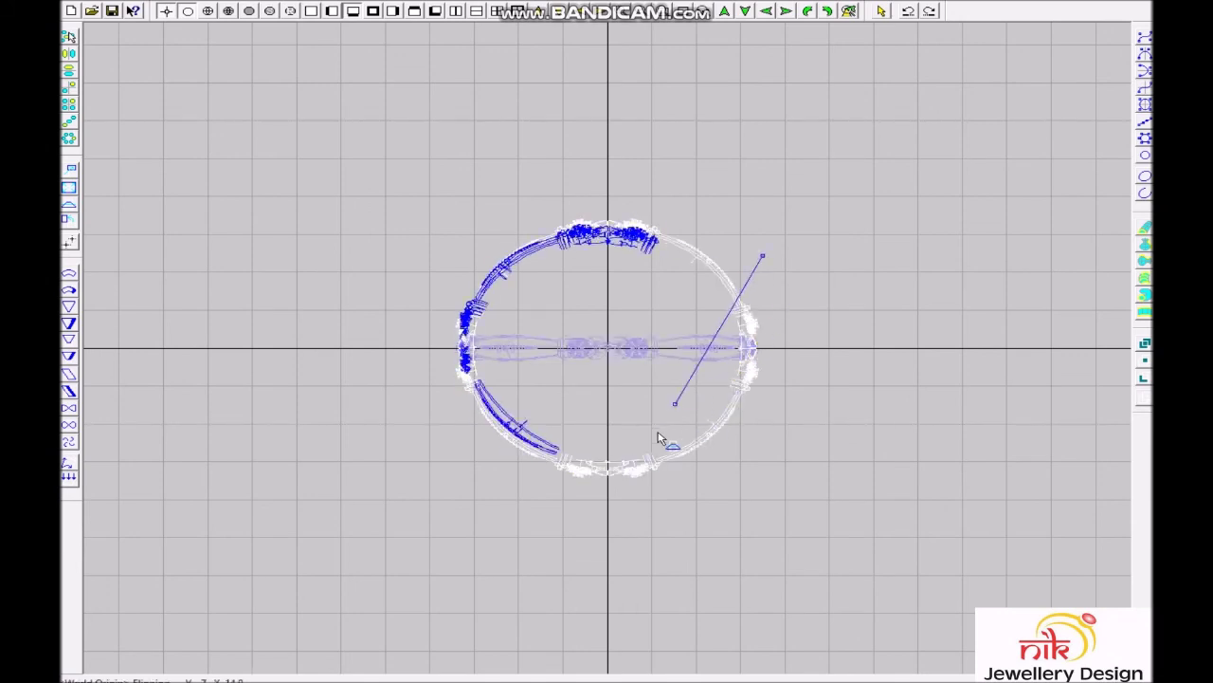
key(Escape)
click(729, 533)
click(702, 449)
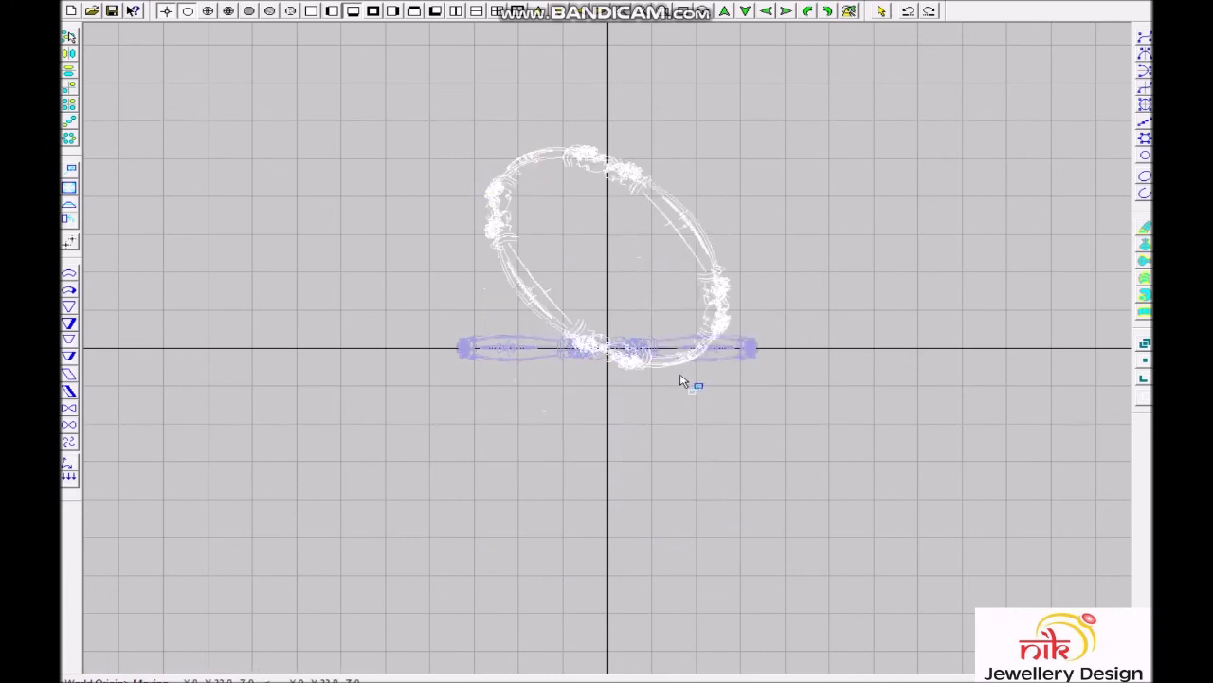
click(867, 333)
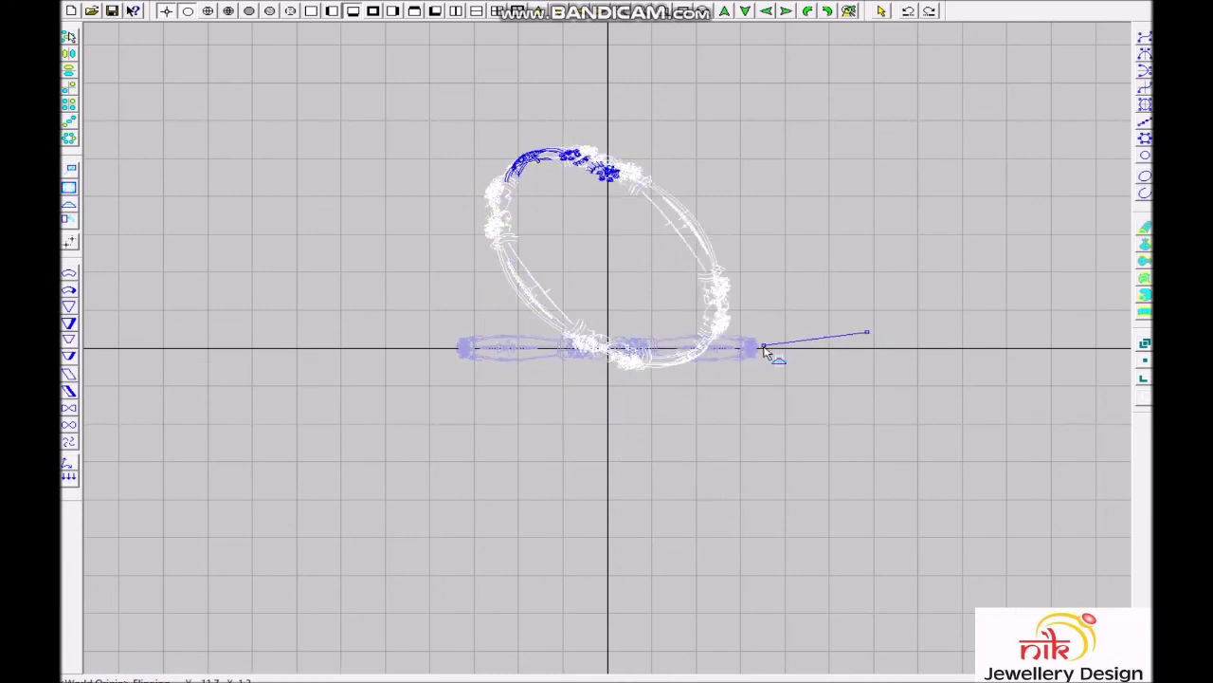
click(762, 472)
click(951, 269)
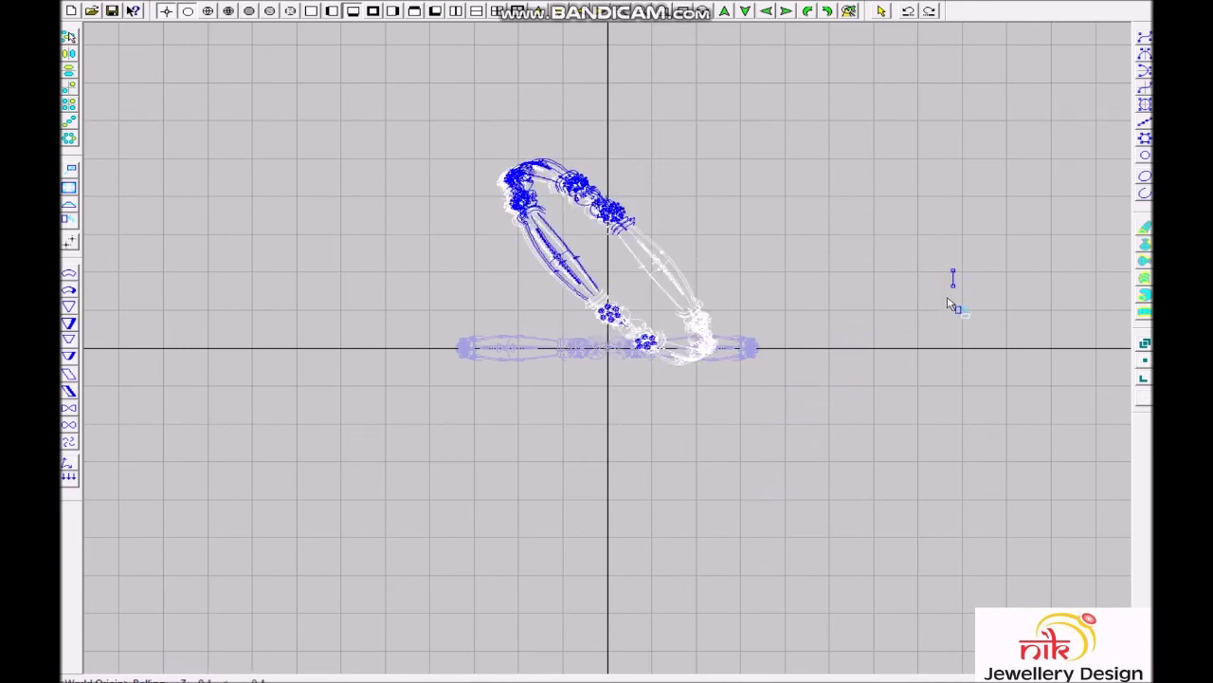
click(936, 358)
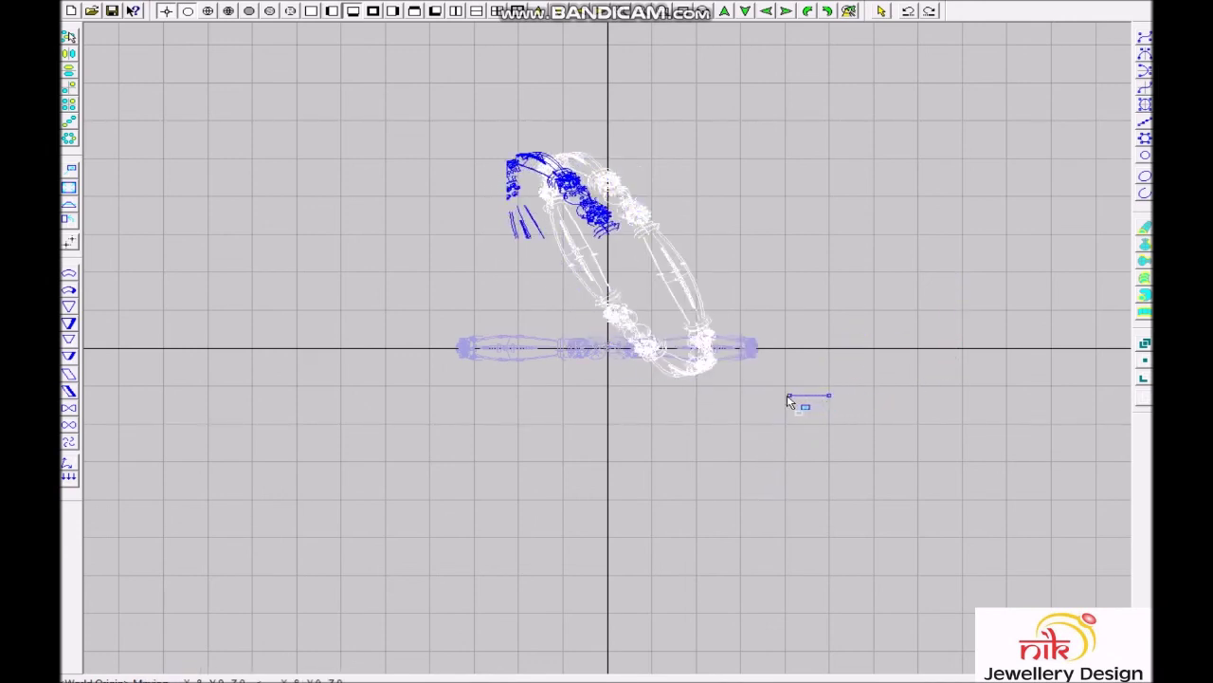
drag(713, 404, 731, 490)
mouse_move(731, 490)
right_down()
mouse_move(767, 461)
mouse_move(767, 524)
right_up()
scroll(745, 474, up, 3)
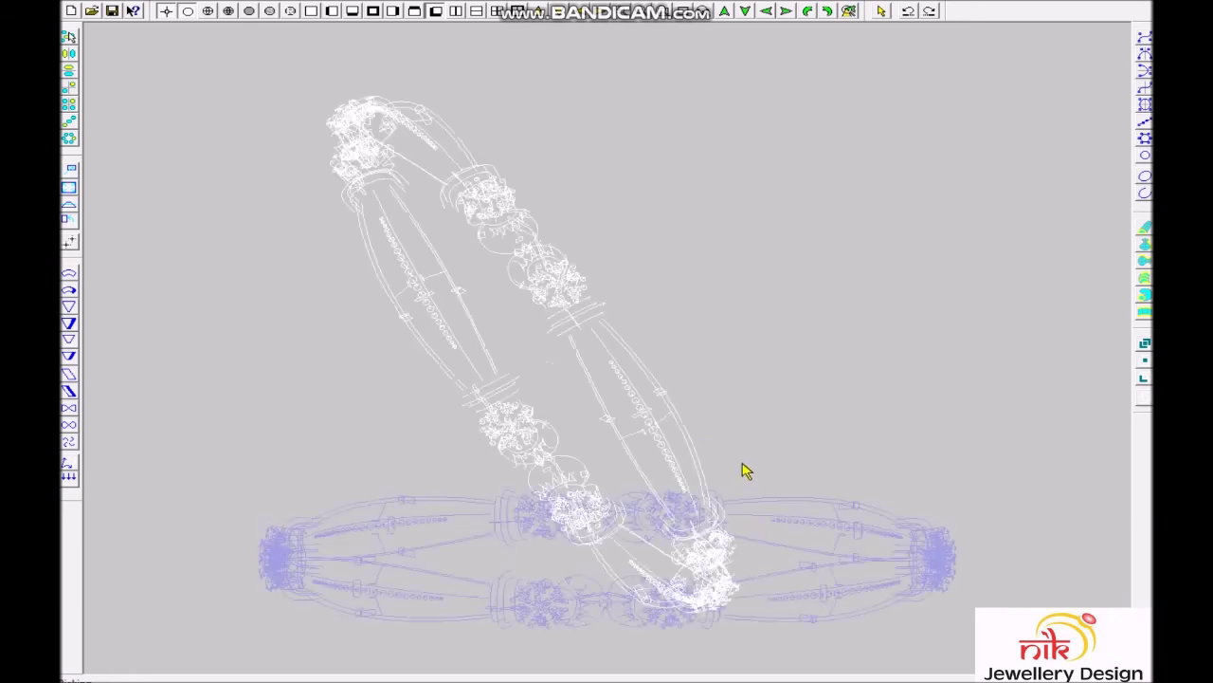
scroll(745, 439, down, 2)
Set the render output file to NIKLBR0065 in JPG format.
click(518, 300)
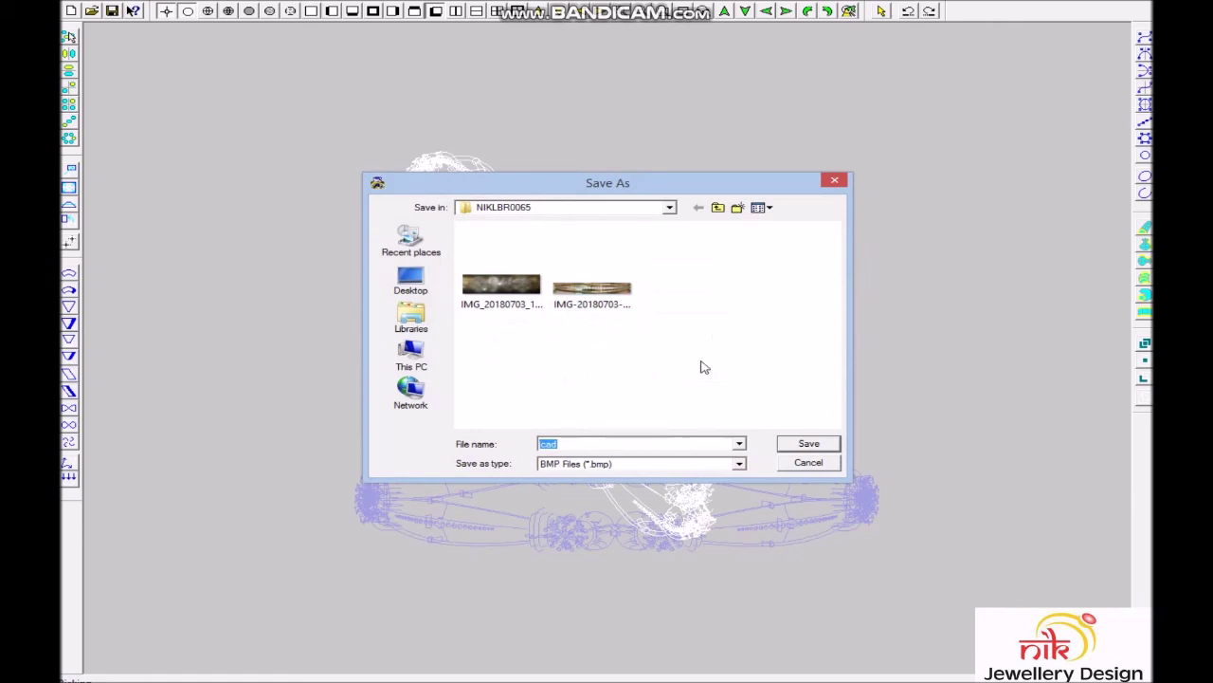
text(N)
key(Down)
key(BackSpace)
key(BackSpace)
key(BackSpace)
key(BackSpace)
key(Tab)
key(Down)
key(Return)
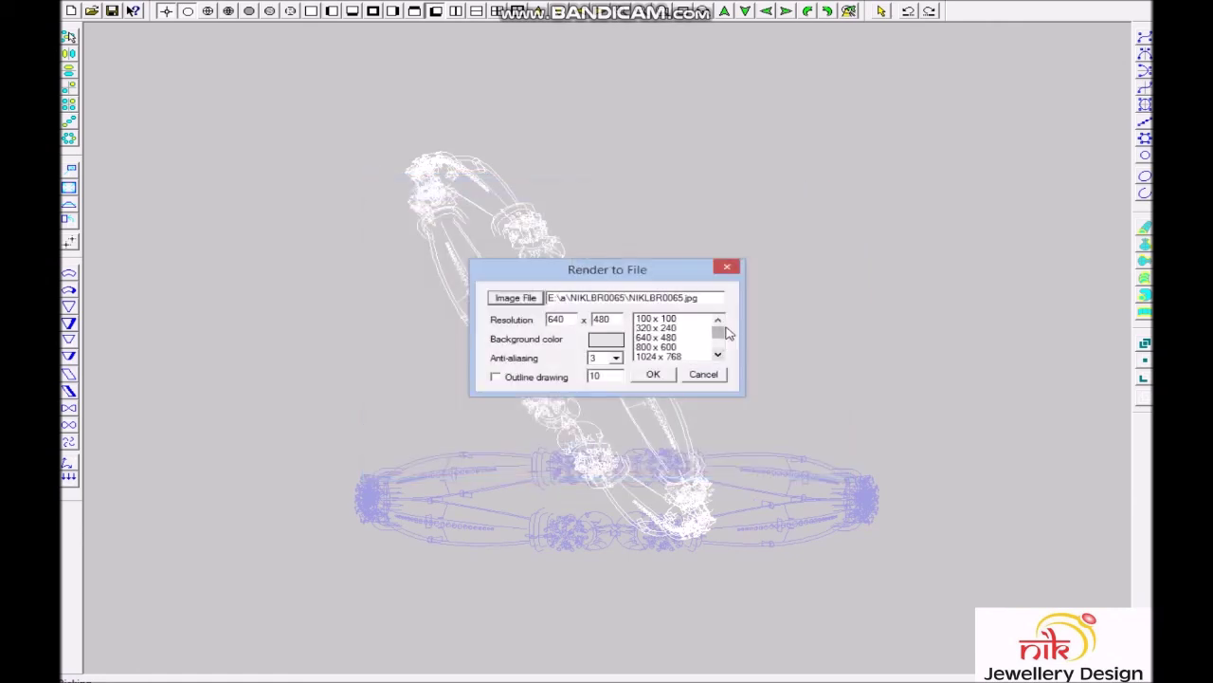
Choose a larger resolution and a white background, then start the render.
scroll(727, 332, down, 2)
click(659, 347)
click(607, 340)
click(588, 332)
click(447, 431)
click(697, 379)
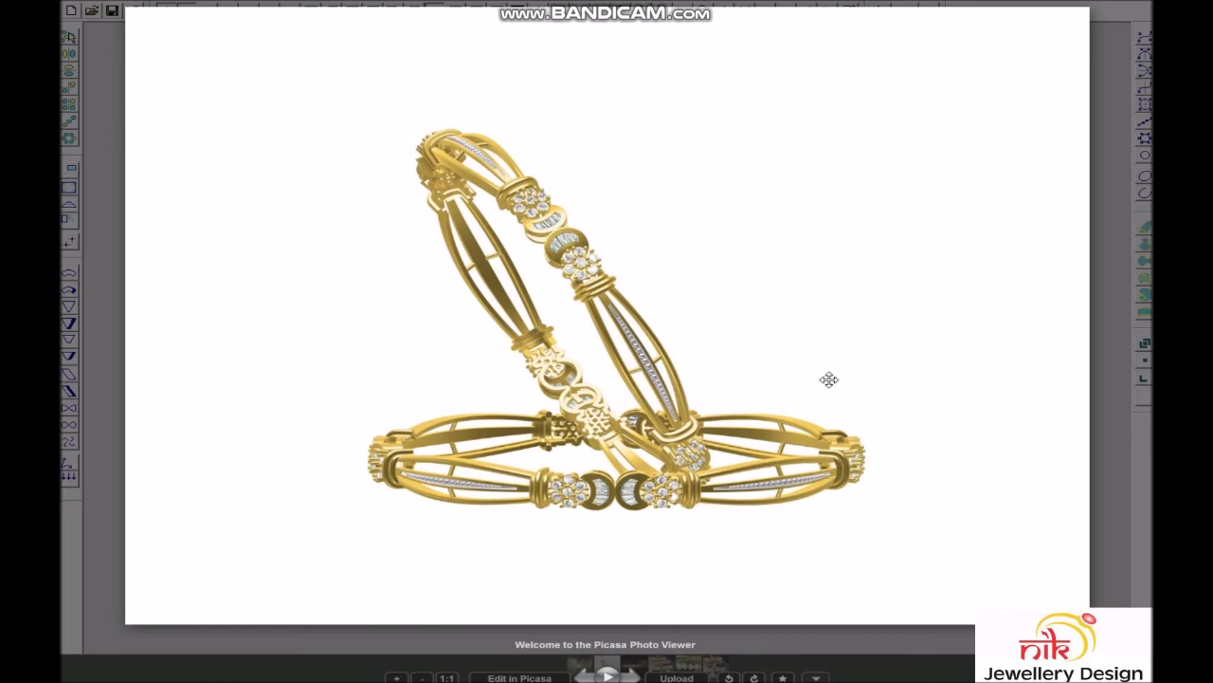
Close the bangle render in Picasa Photo Viewer to return to the JewelCAD model.
key(Escape)
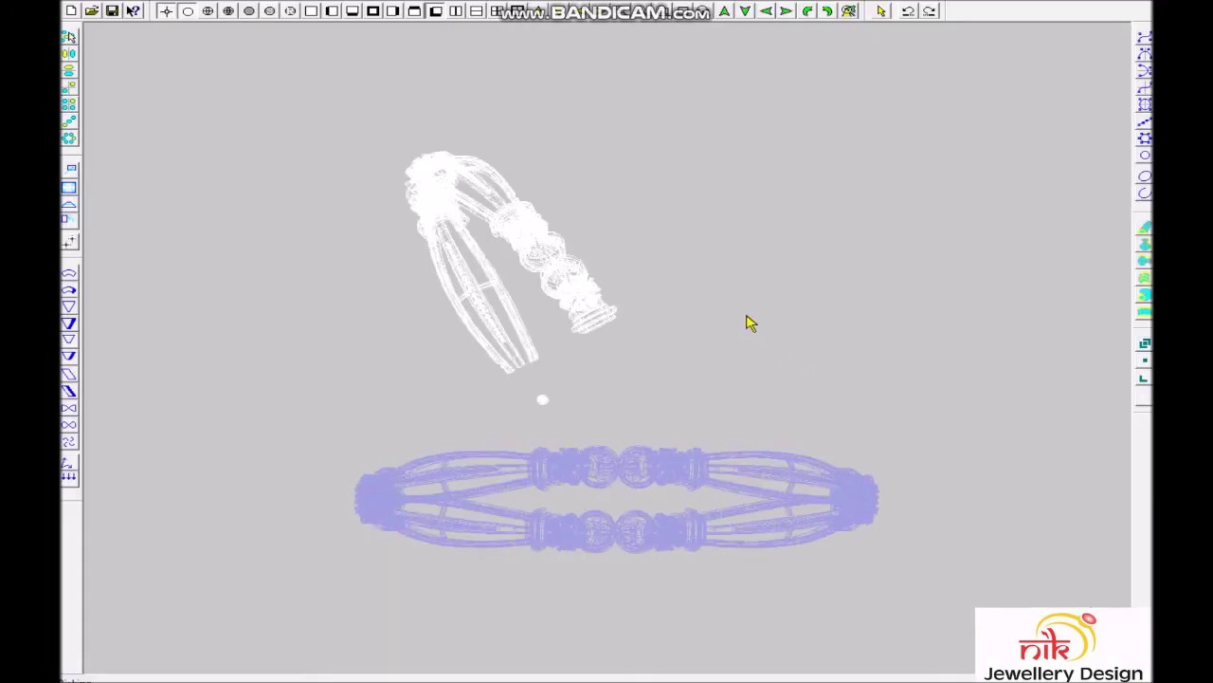